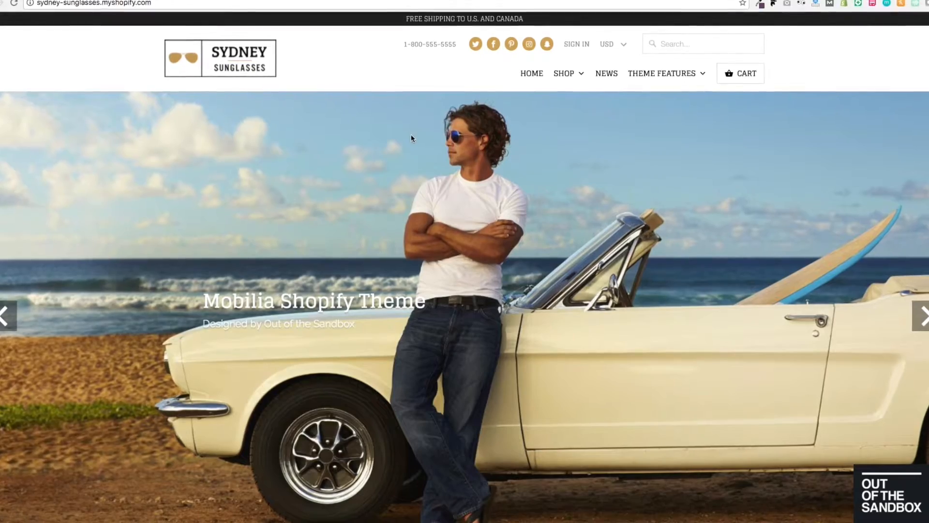
- Examine the Sydney Sunglasses demo store's home page from the header slideshow down to the Instagram feed and footer
scroll(344, 73, down, 2)
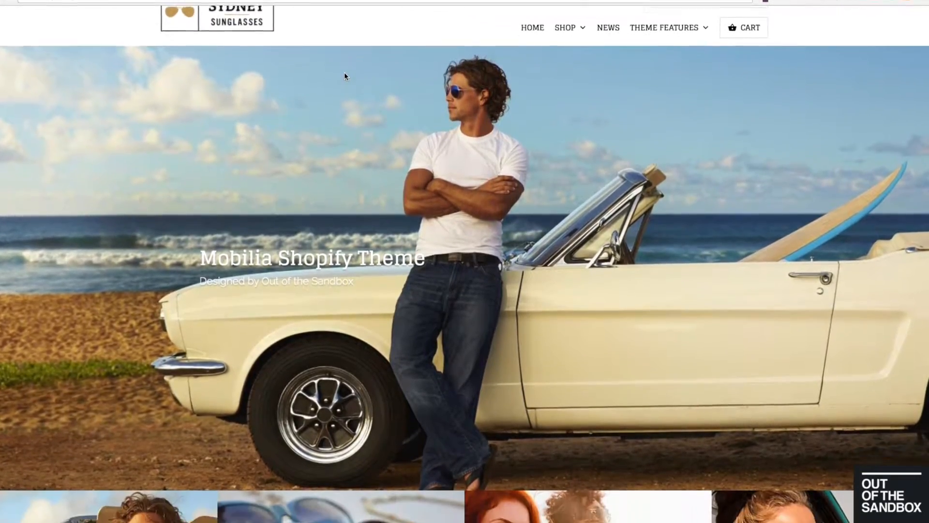
scroll(344, 71, down, 4)
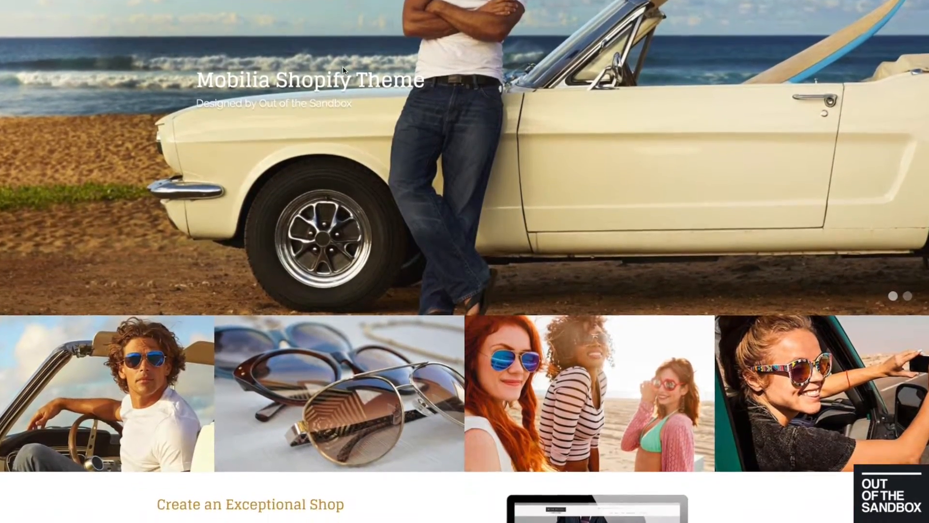
scroll(343, 66, down, 4)
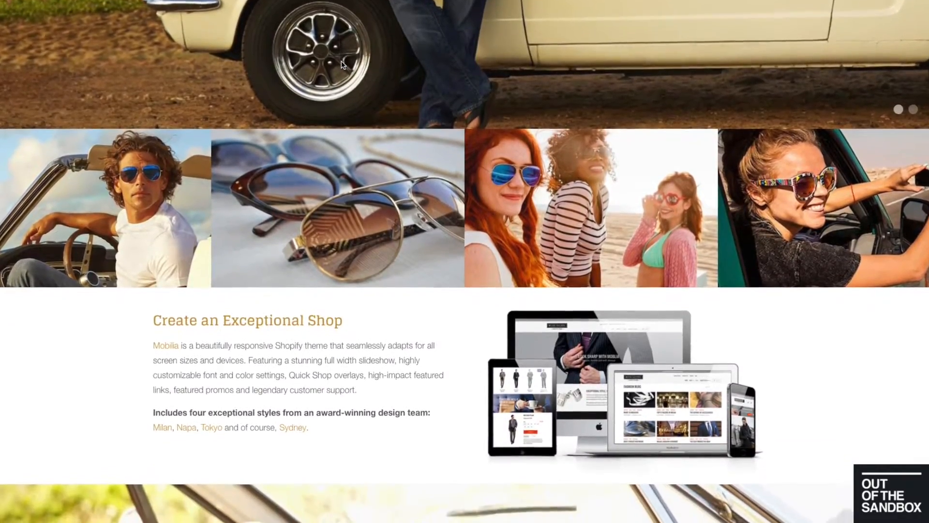
scroll(342, 65, down, 5)
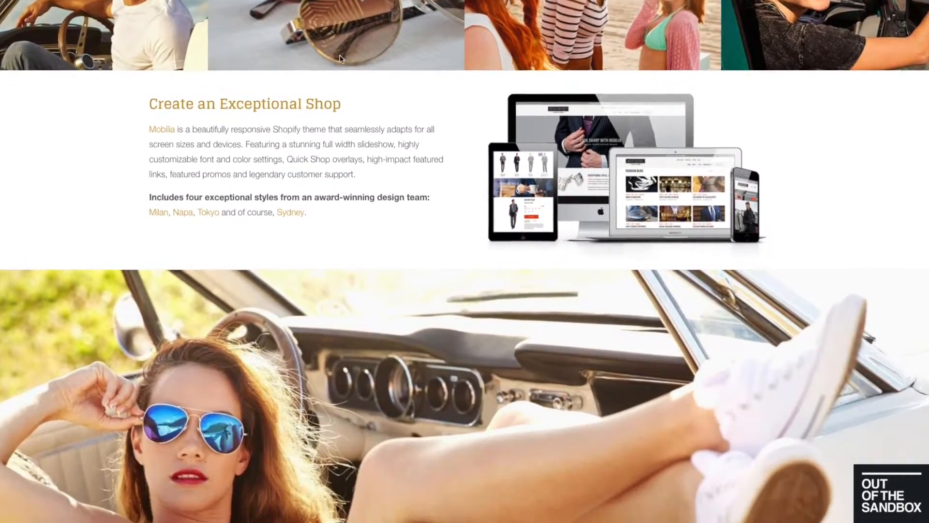
scroll(340, 59, down, 10)
scroll(338, 48, down, 10)
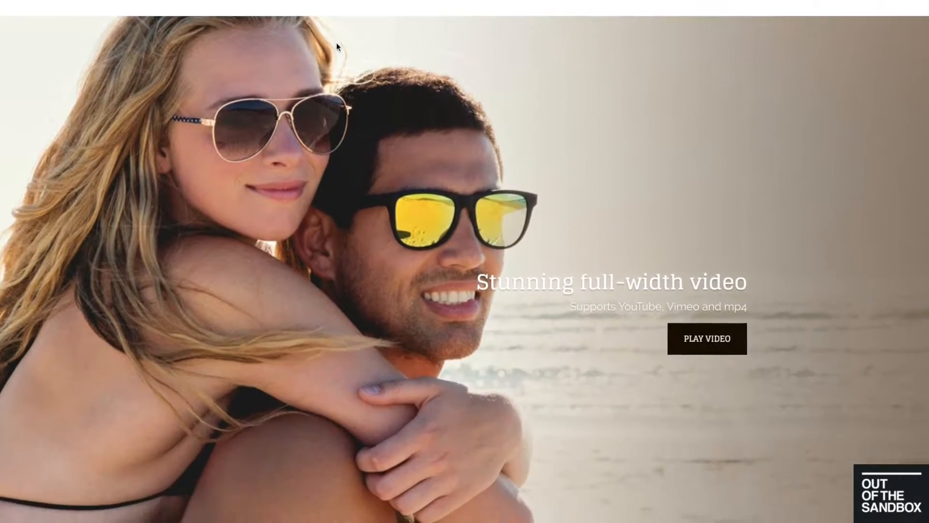
scroll(337, 46, down, 11)
scroll(337, 40, down, 3)
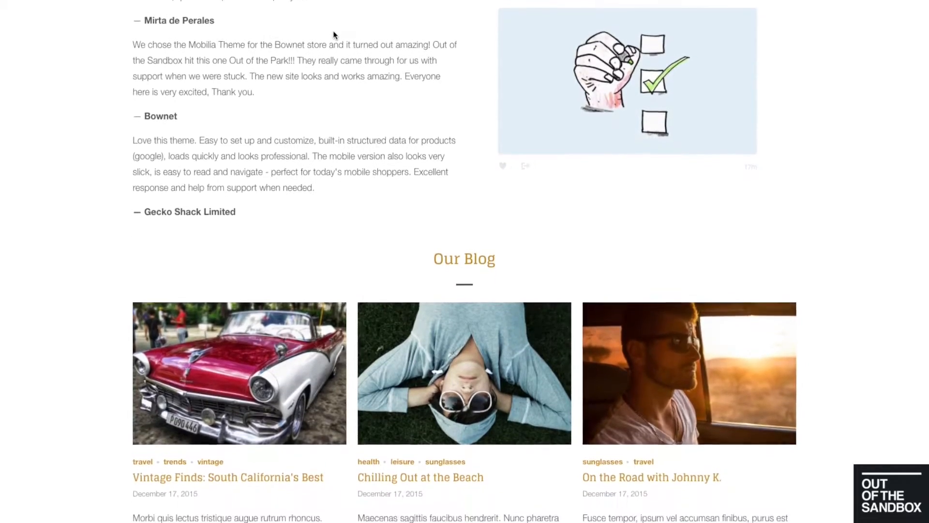
scroll(333, 31, down, 6)
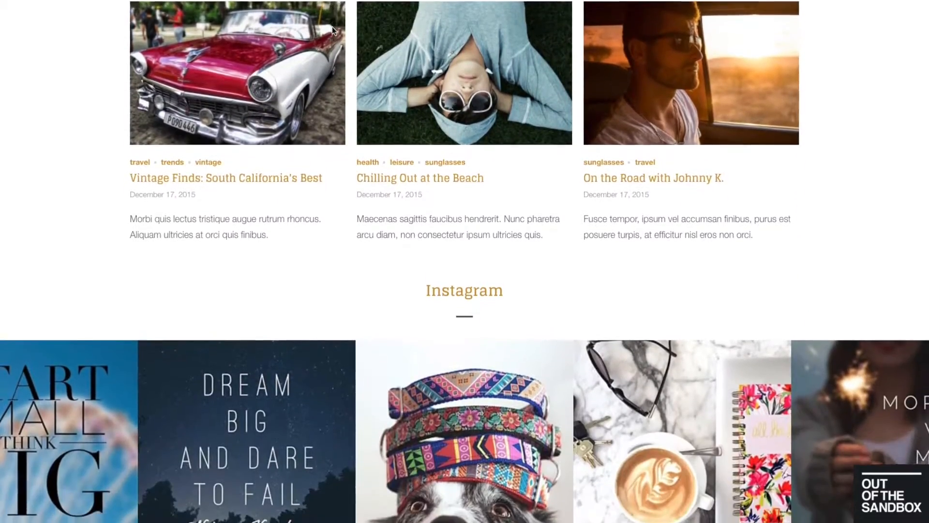
scroll(332, 30, down, 3)
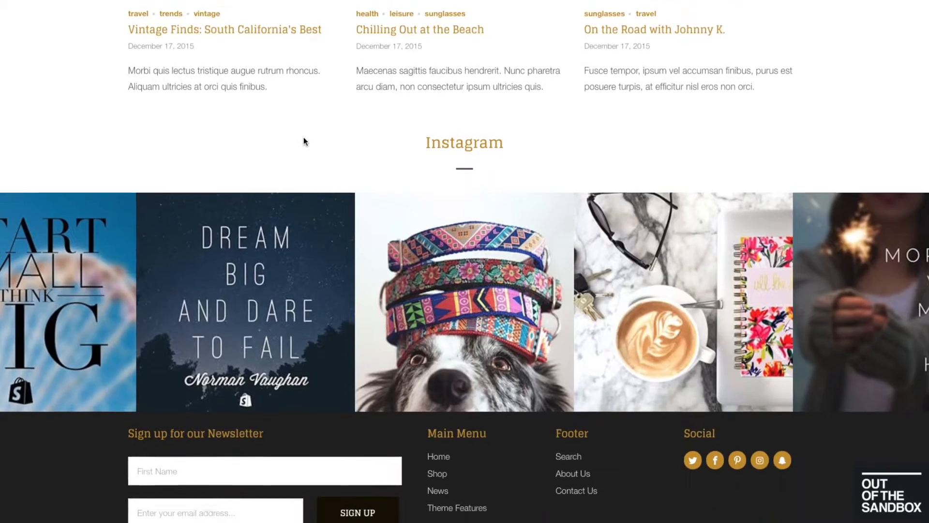
scroll(304, 137, down, 2)
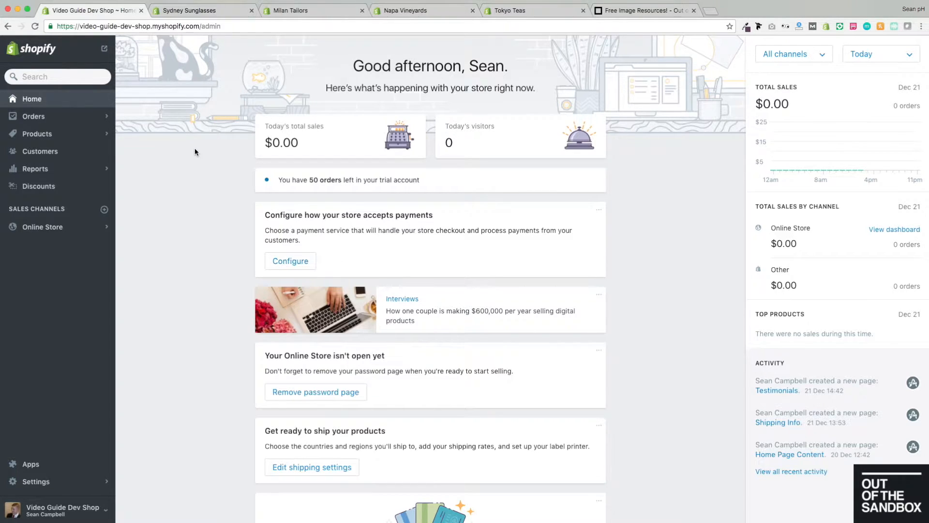
- Open the product 1980's European Retro Fashion Sunglasses 8902 in the store admin and review its description, images, variants and search listing
click(44, 135)
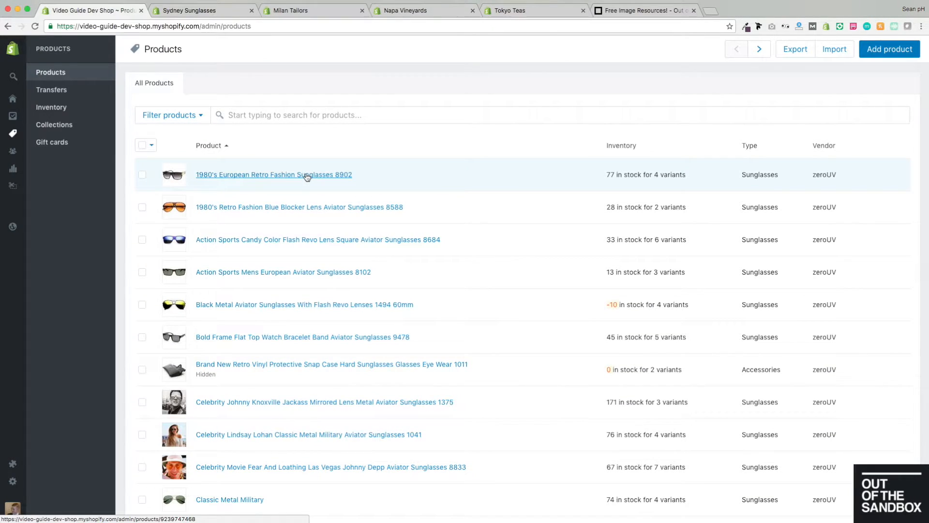
click(307, 176)
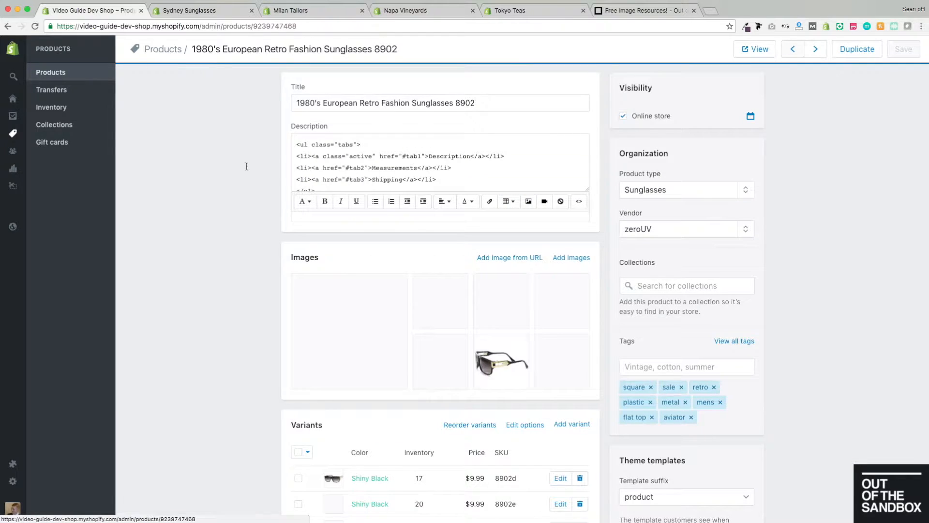
scroll(233, 200, down, 3)
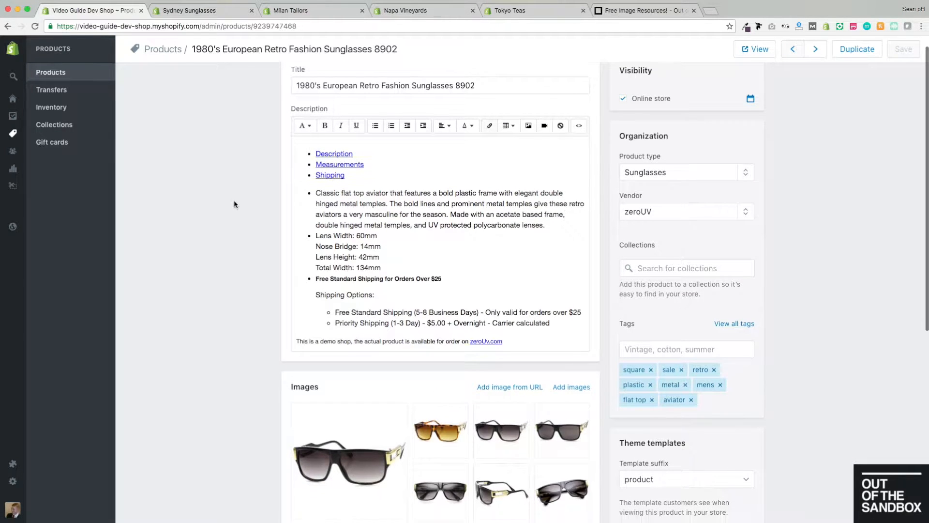
scroll(235, 204, down, 5)
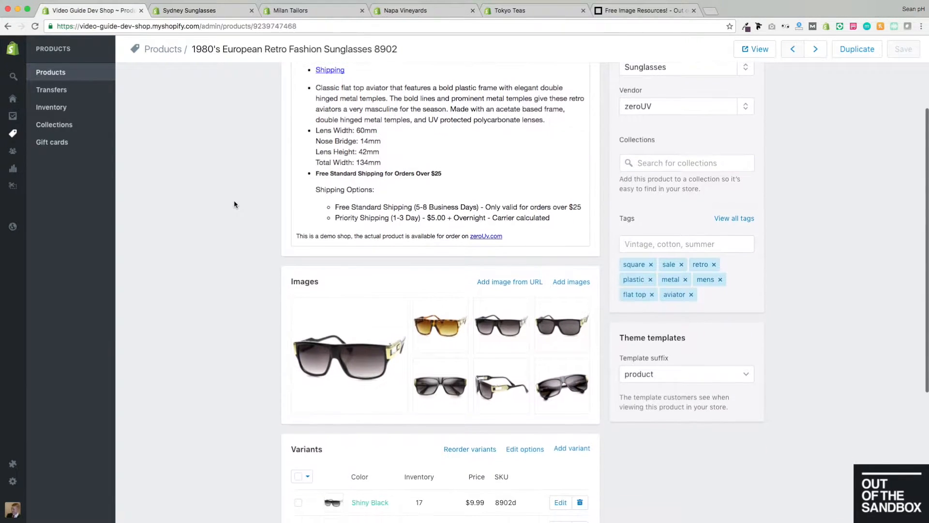
scroll(234, 204, down, 4)
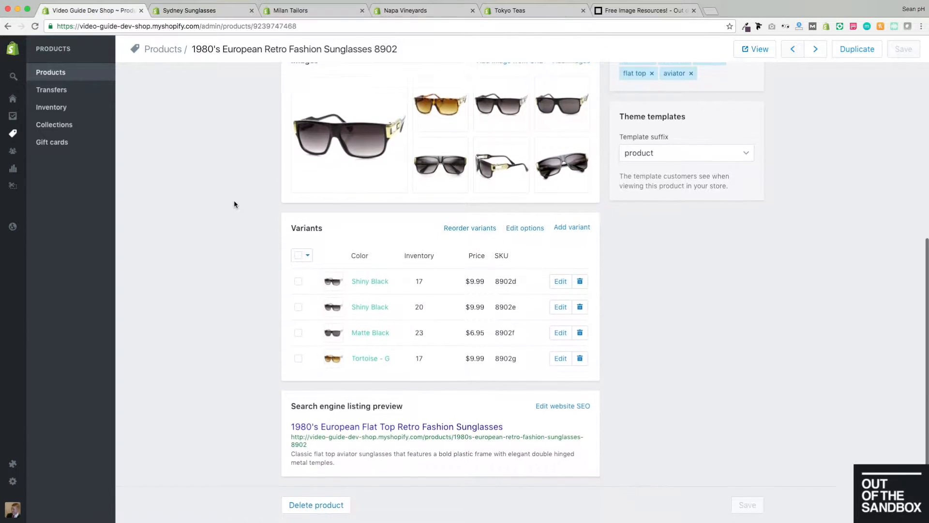
scroll(234, 203, up, 10)
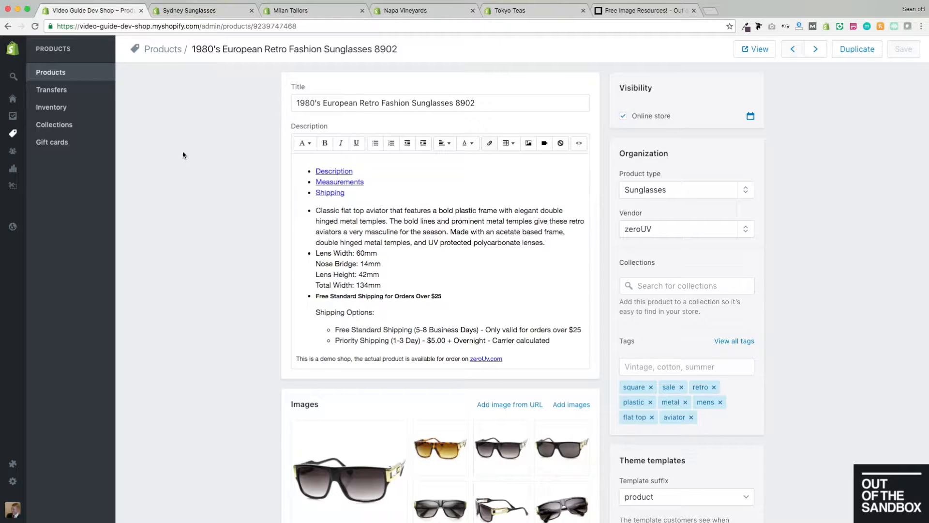
- View the New Arrivals collection's details and return to the product list
click(67, 131)
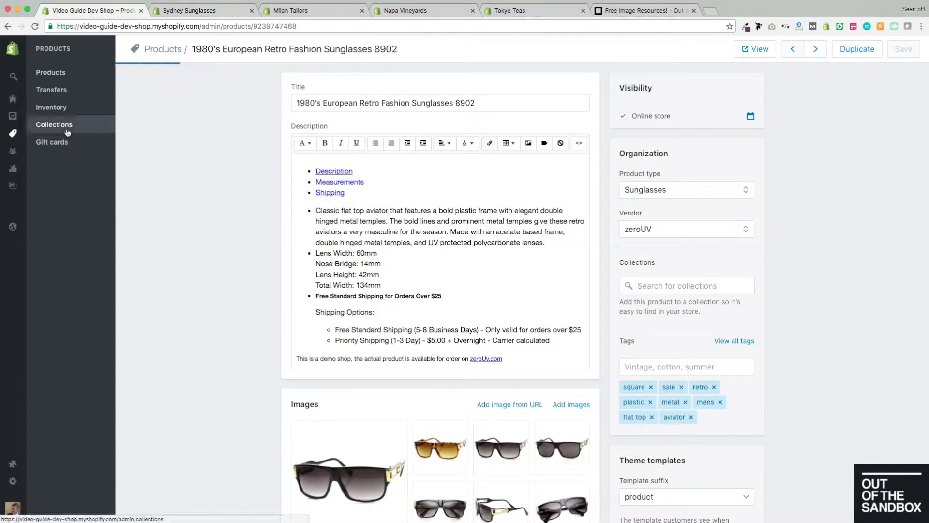
click(218, 175)
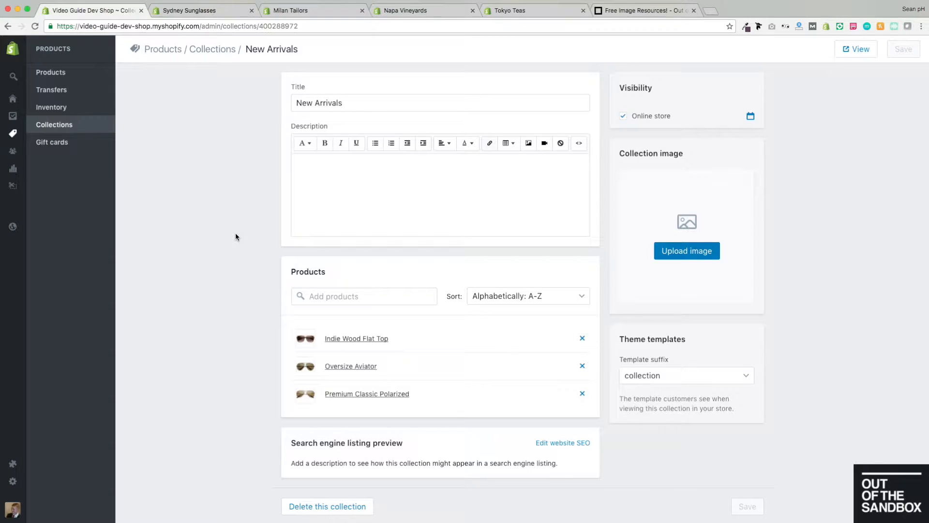
click(57, 73)
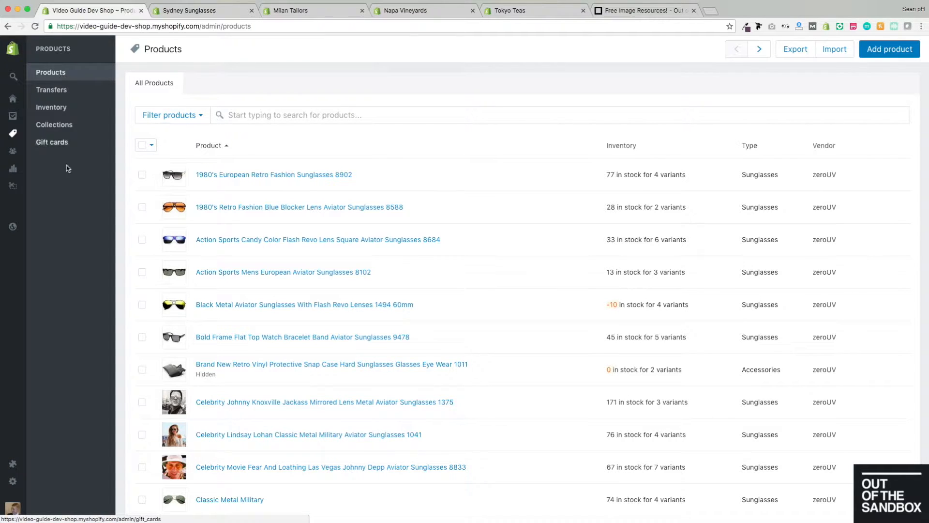
- Open the online store's blog post "Vintage Finds: South California's Best" and review its content, excerpt, featured image and tags
click(15, 230)
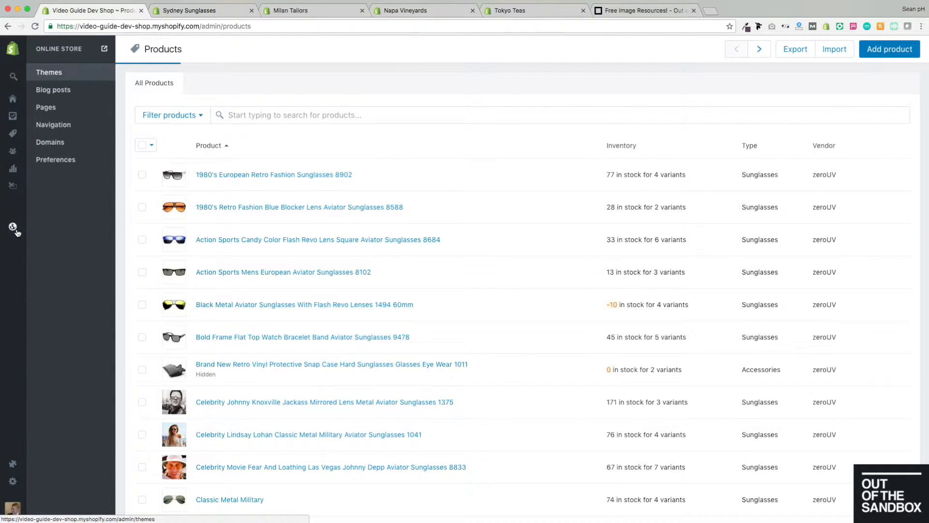
click(56, 96)
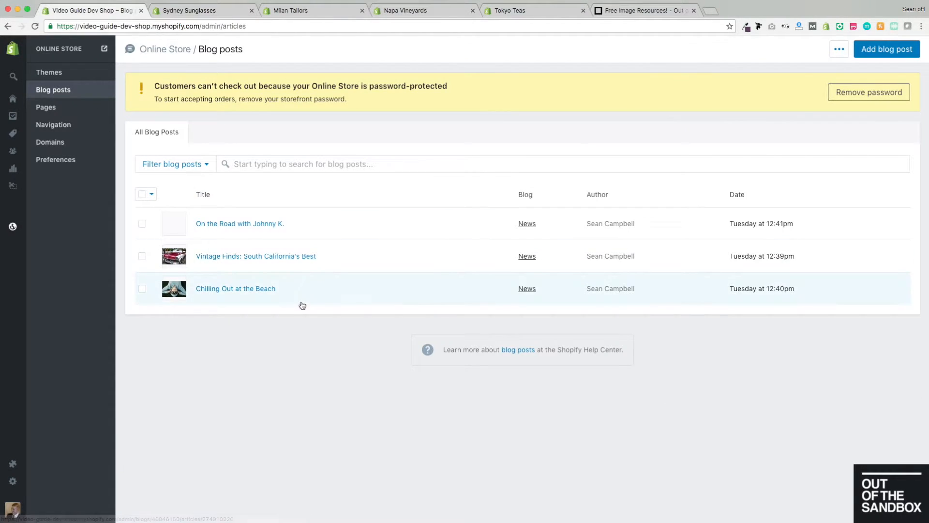
click(258, 259)
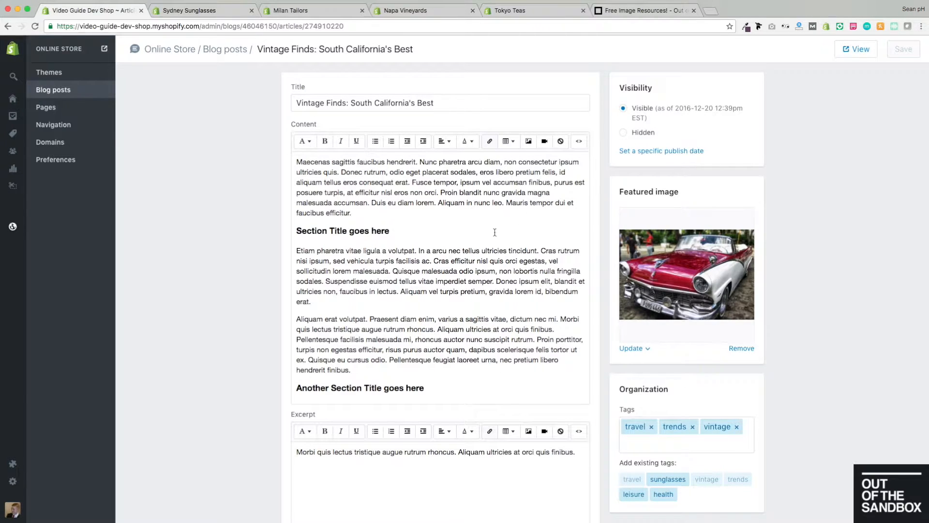
scroll(268, 265, down, 2)
scroll(267, 265, up, 2)
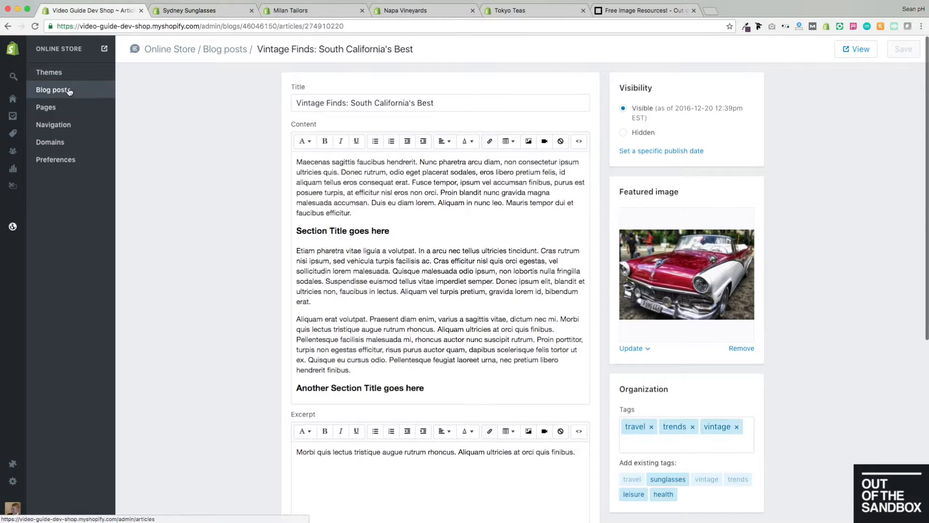
- Look over the online store's list of pages and review its navigation menus and their links
click(59, 104)
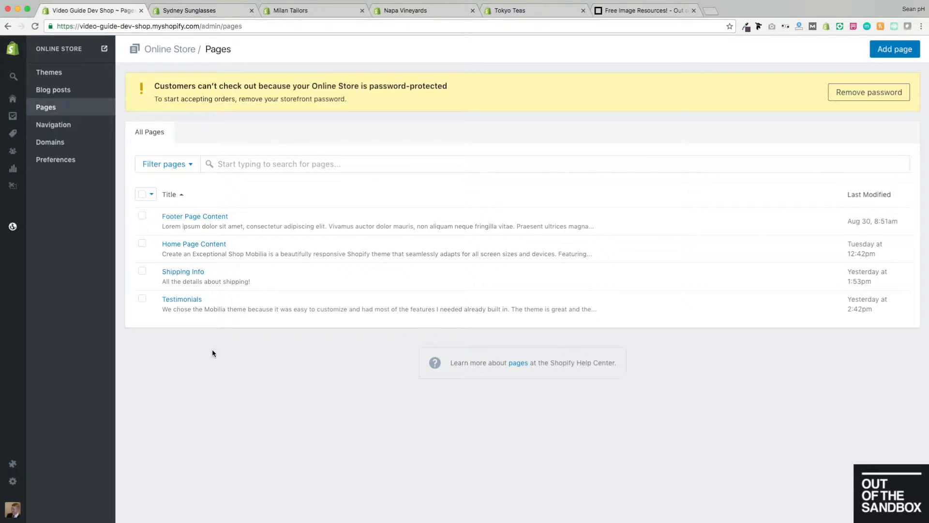
click(47, 127)
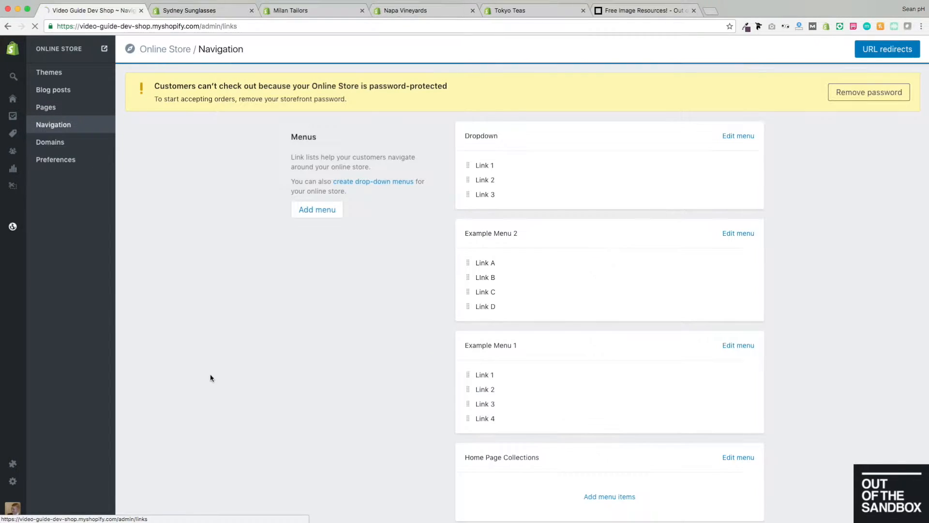
scroll(250, 216, down, 5)
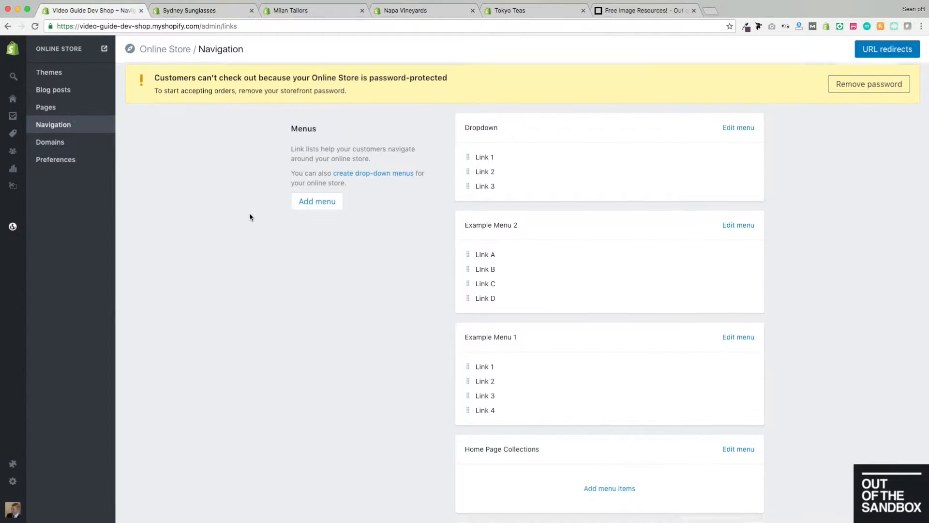
scroll(249, 217, down, 5)
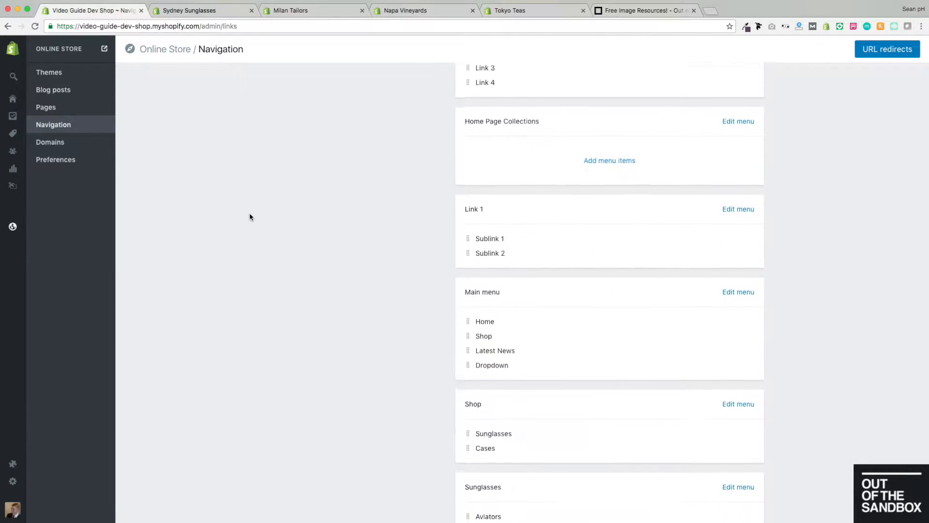
scroll(249, 217, up, 5)
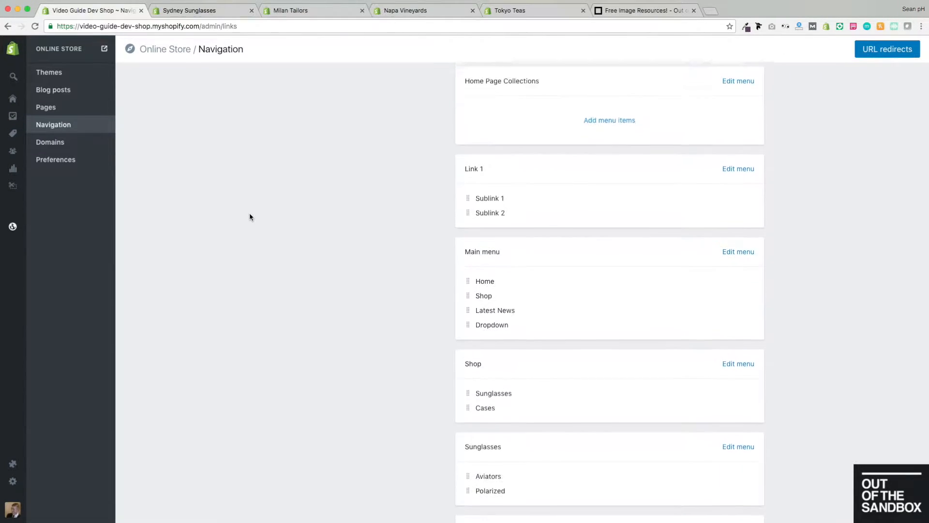
scroll(250, 217, up, 5)
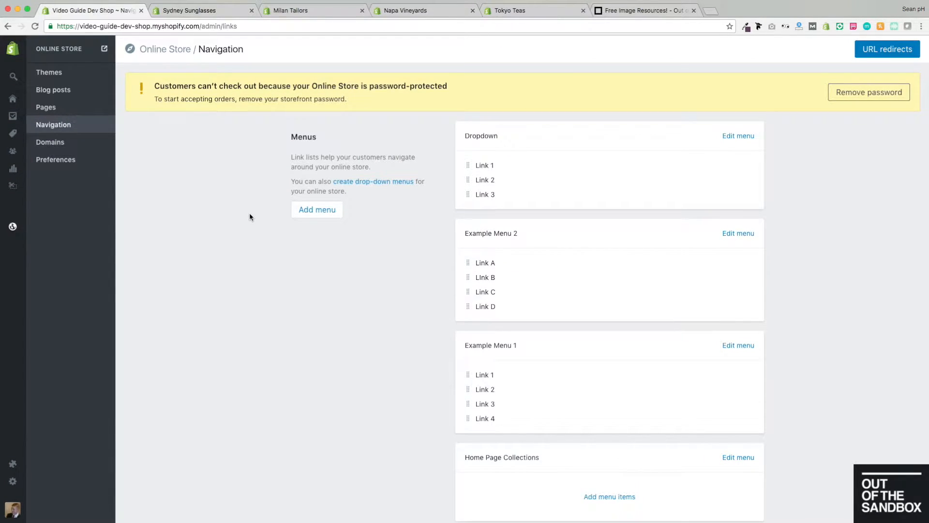
scroll(254, 231, down, 1)
scroll(254, 231, up, 1)
- Upload the theme file mobilia-5.0.0.zip to the online store's themes
click(51, 76)
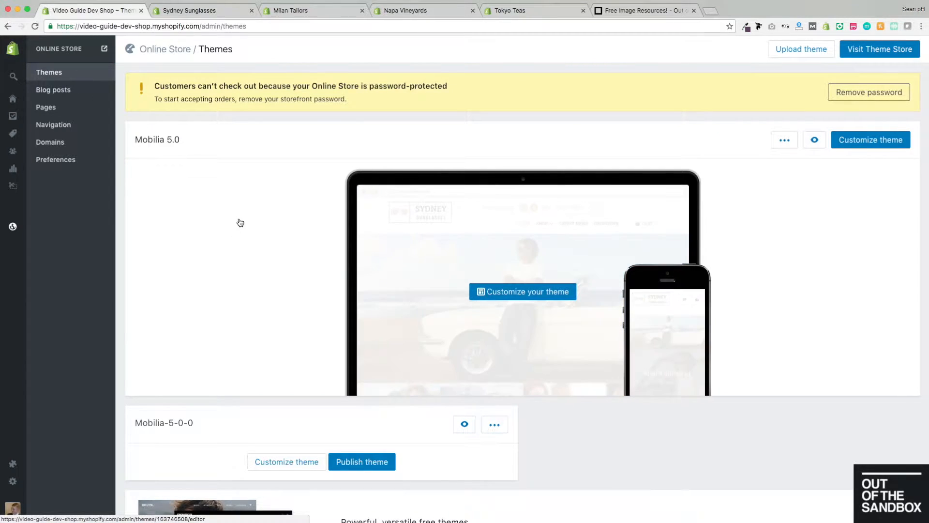
scroll(233, 219, down, 1)
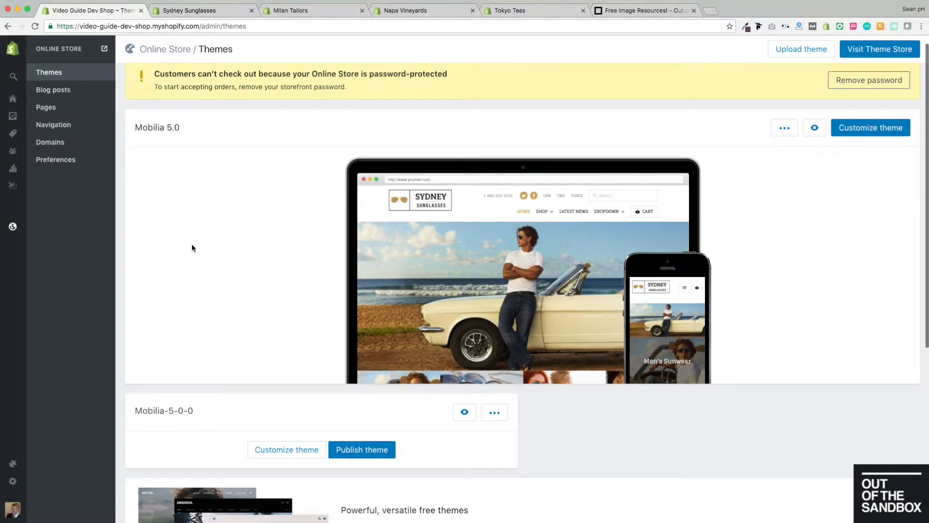
scroll(201, 262, up, 1)
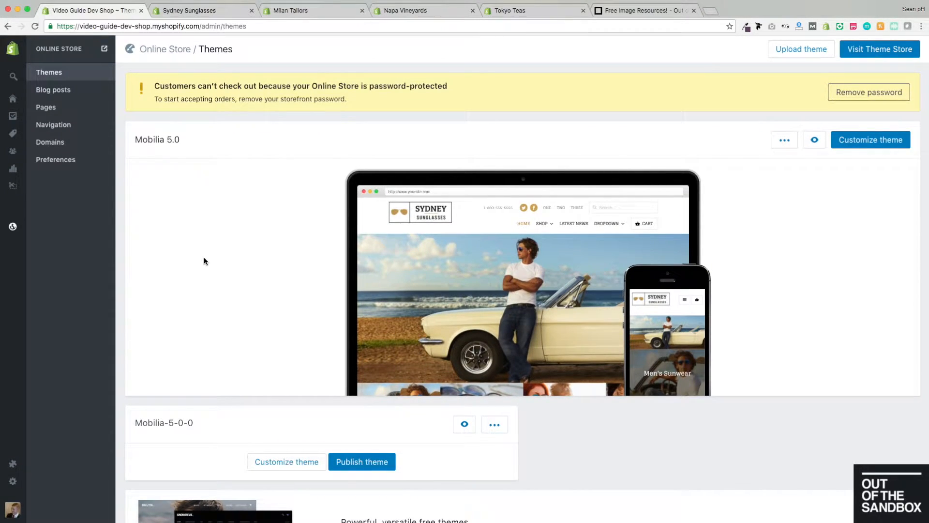
click(788, 52)
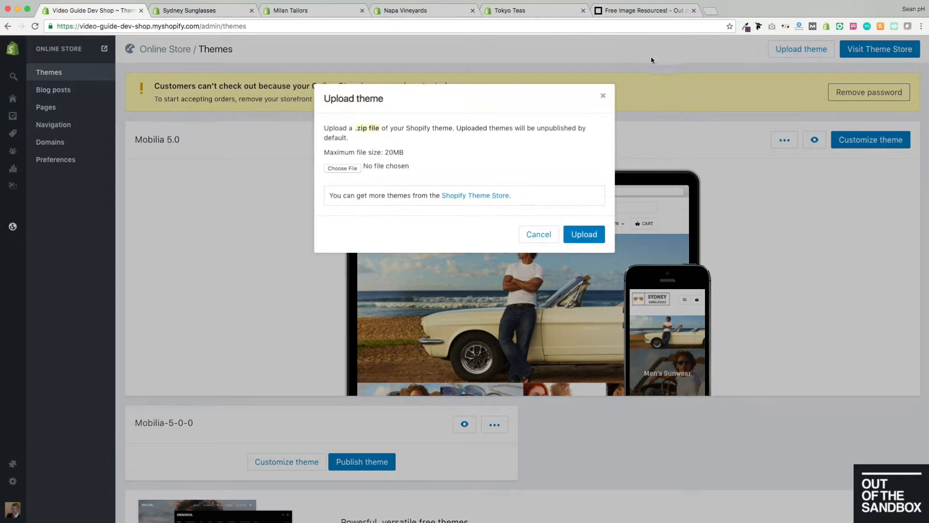
click(342, 168)
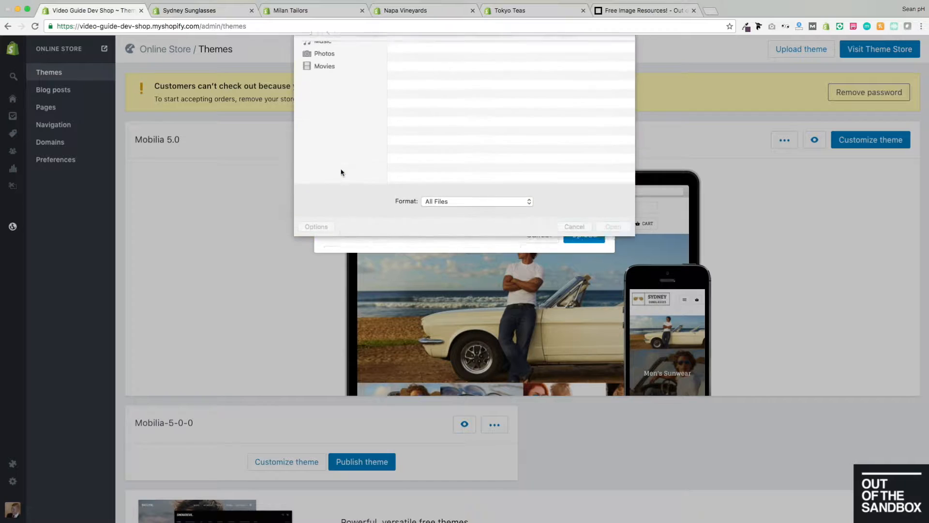
click(431, 99)
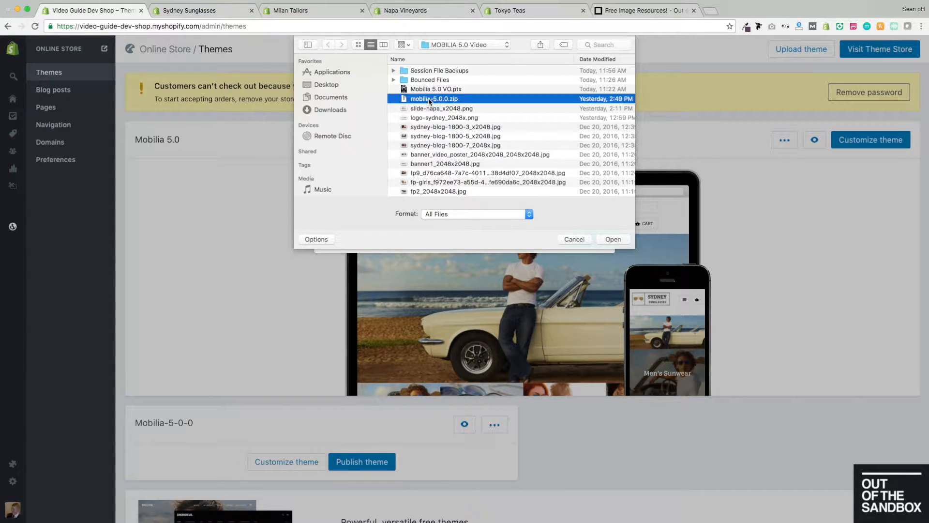
click(613, 239)
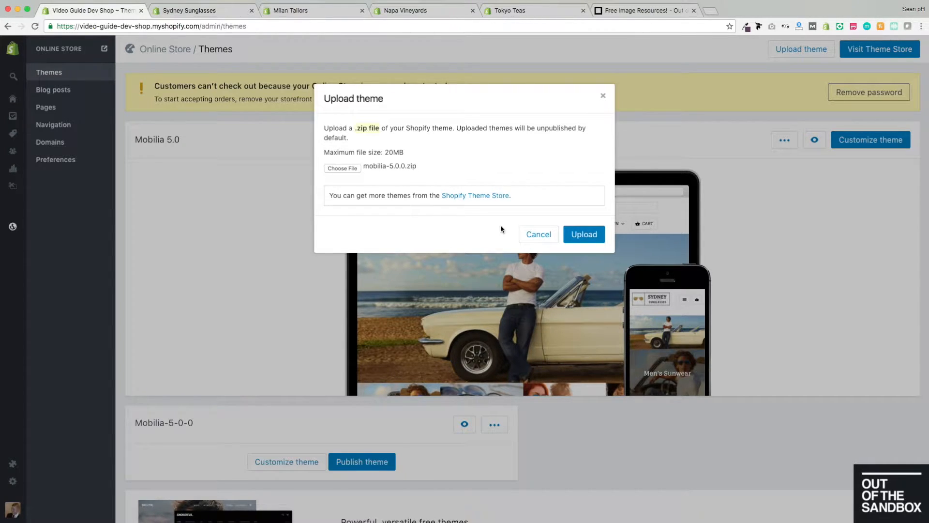
click(585, 235)
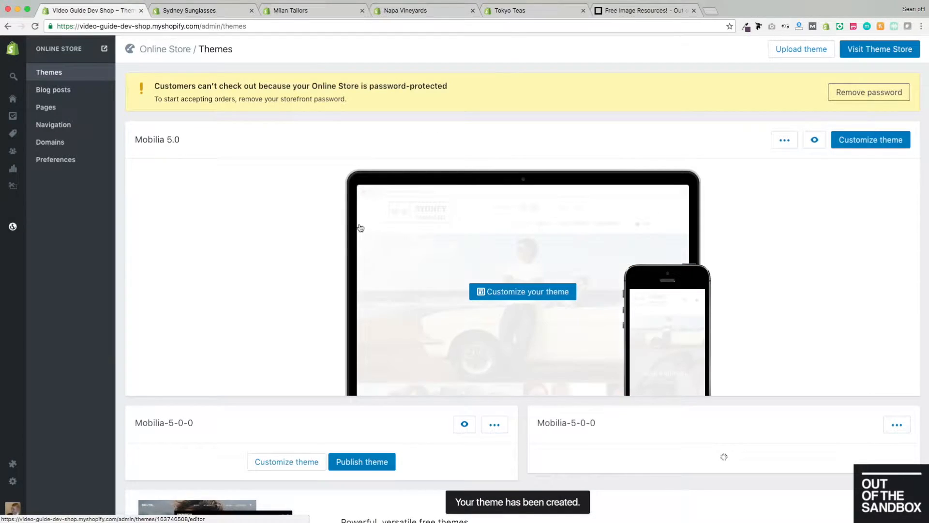
- Publish the newly uploaded Mobilia-5-0-0 theme as the store's live theme
scroll(305, 233, down, 1)
scroll(303, 233, down, 1)
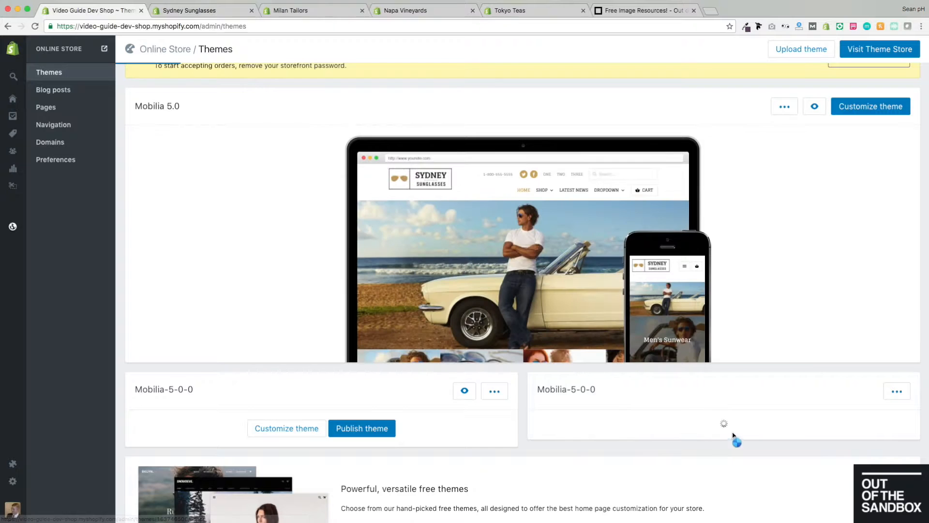
click(773, 429)
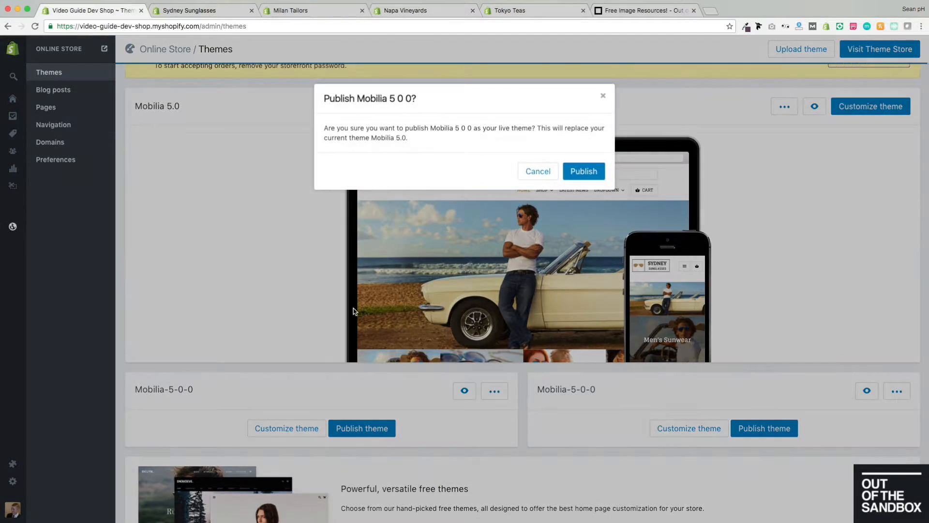
click(586, 175)
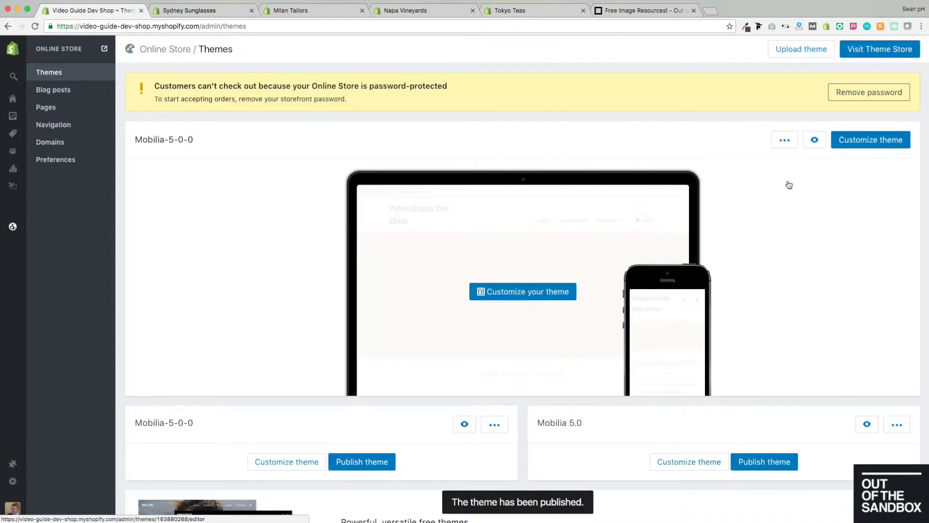
- Preview the live Mobilia-5-0-0 theme and look through its home page from the slideshow down to the footer
click(815, 140)
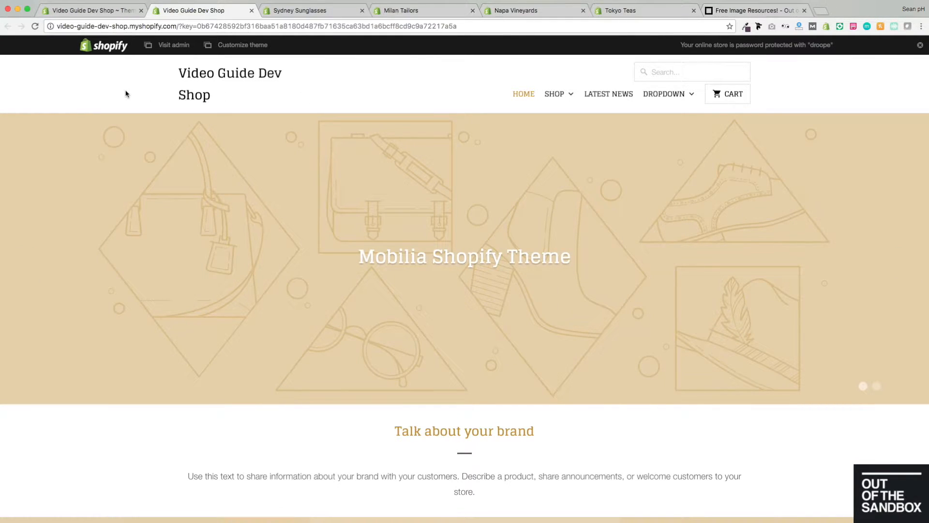
scroll(126, 94, down, 2)
scroll(126, 93, down, 6)
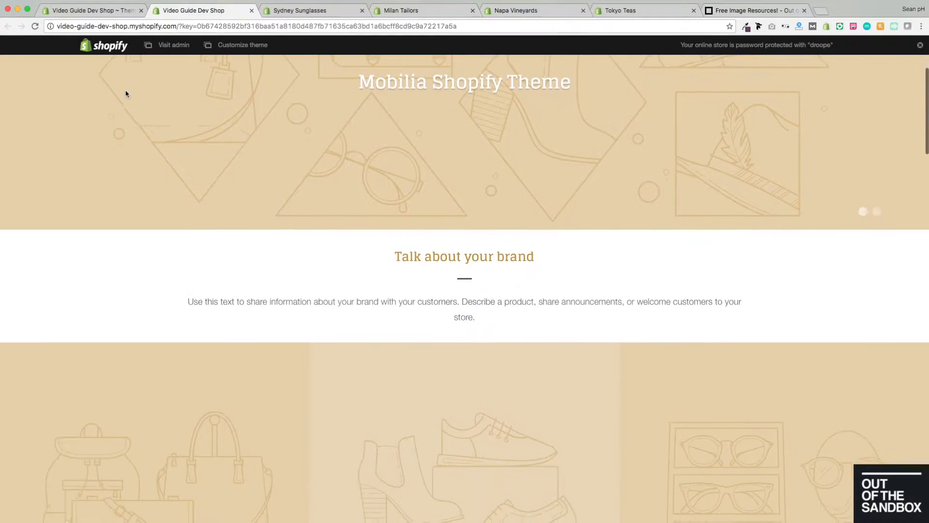
scroll(126, 93, down, 3)
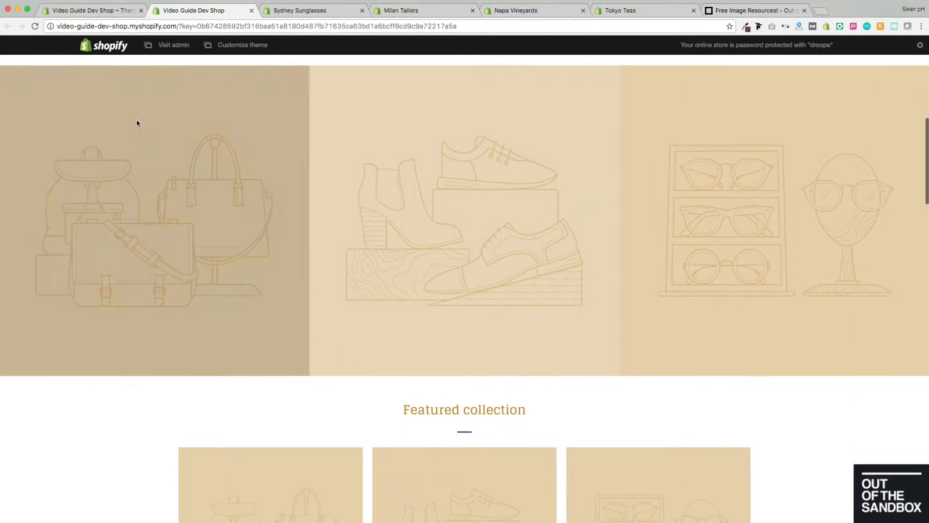
scroll(346, 228, down, 13)
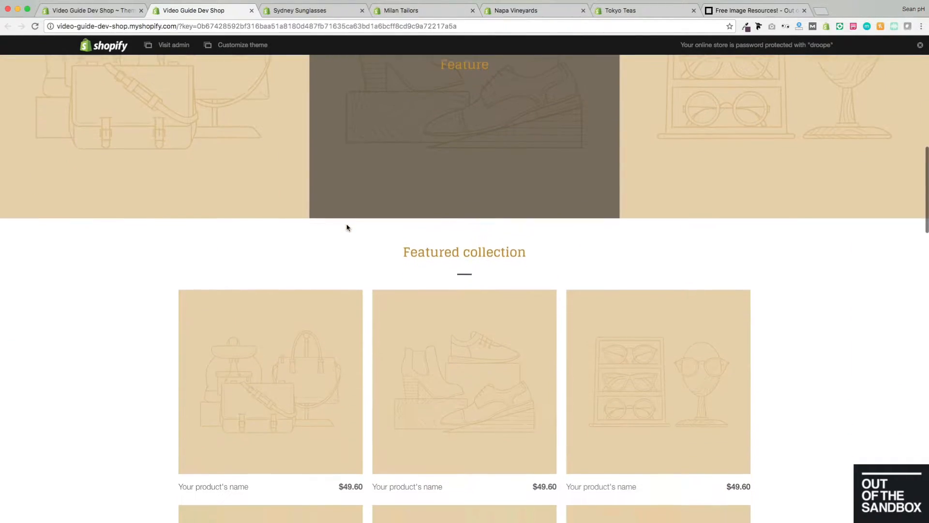
scroll(148, 225, down, 12)
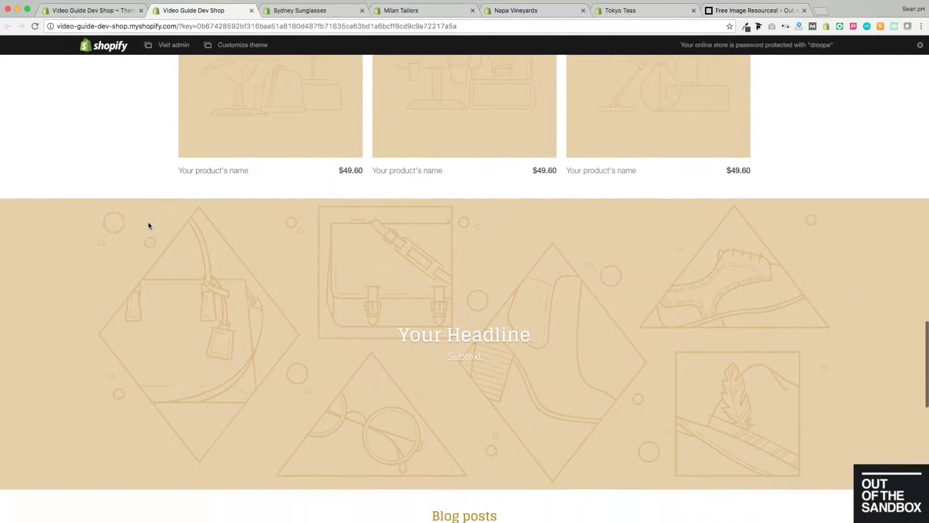
scroll(148, 225, down, 6)
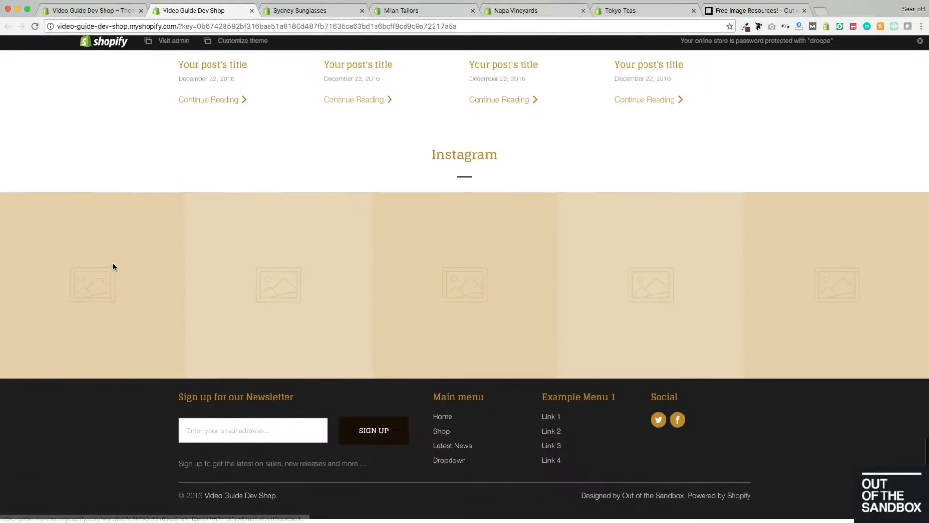
- Open the live theme for customization, check which sections the Shop collections page offers, and return to the home page
click(98, 16)
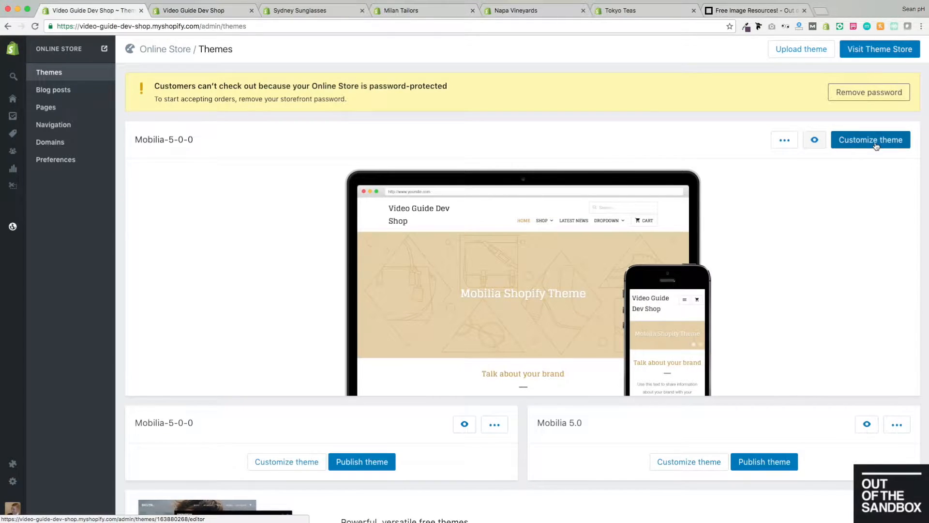
click(876, 144)
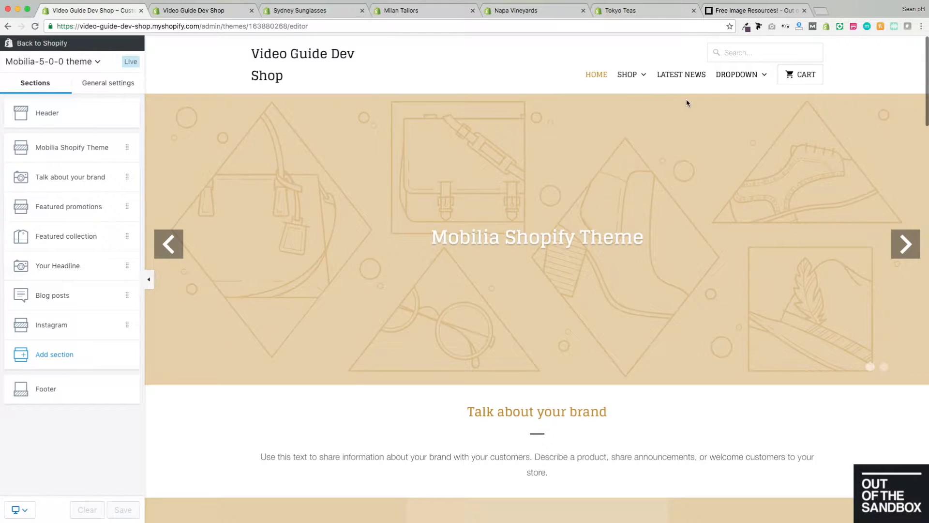
click(627, 78)
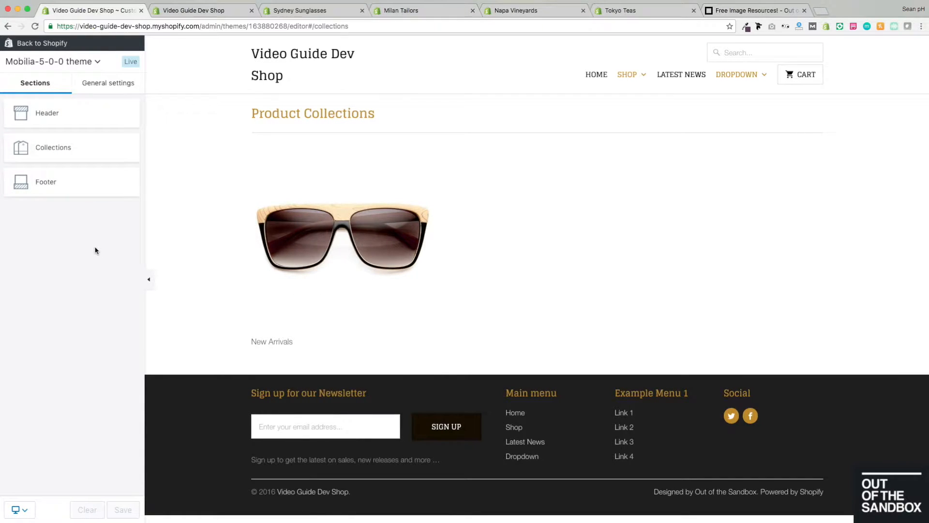
click(277, 62)
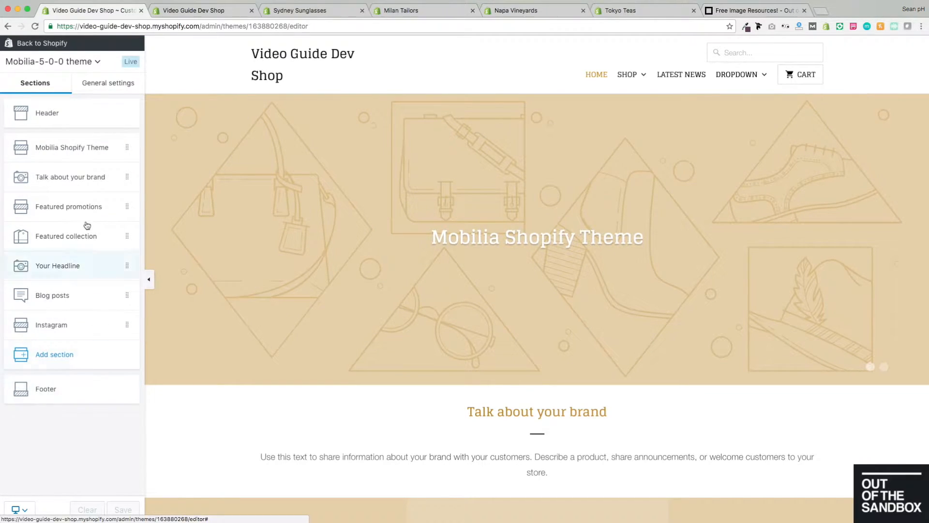
- Review the theme's general settings and preview the Tokyo, Sydney and Milan theme styles
click(101, 88)
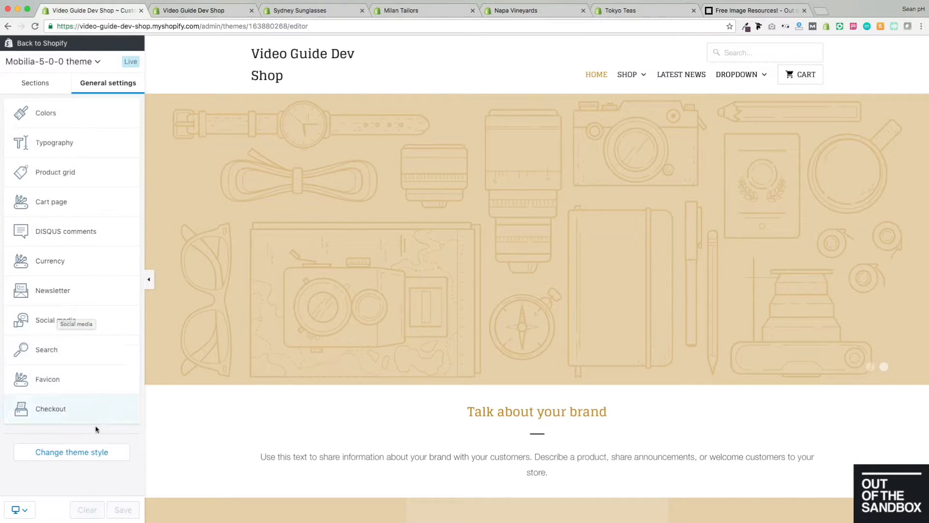
click(83, 456)
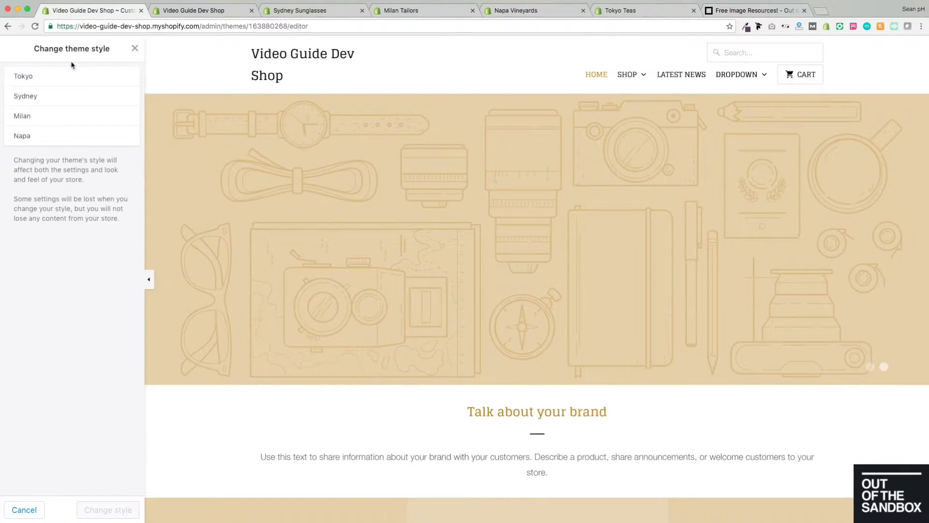
click(53, 76)
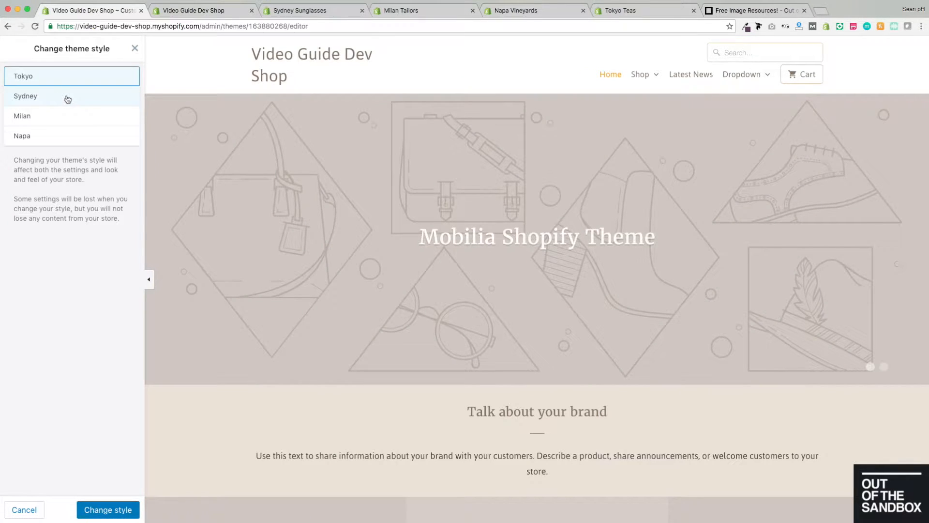
click(68, 99)
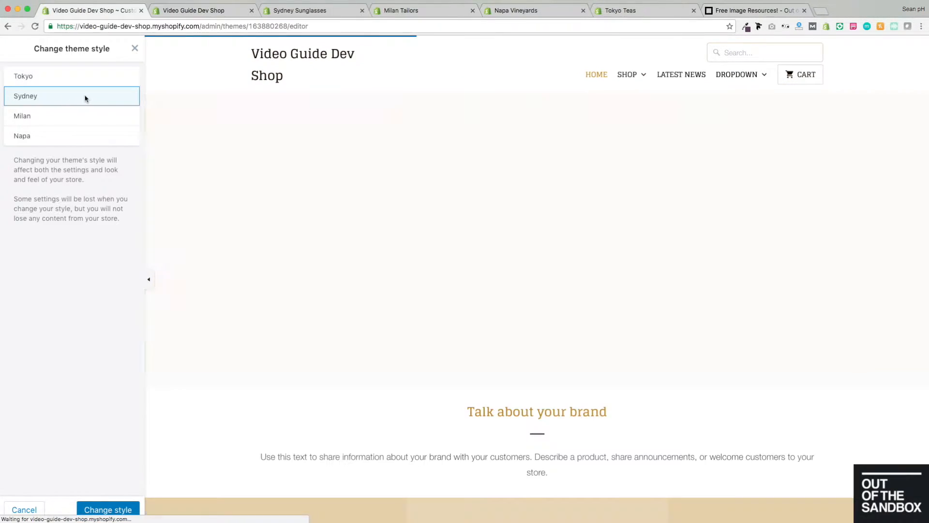
click(80, 122)
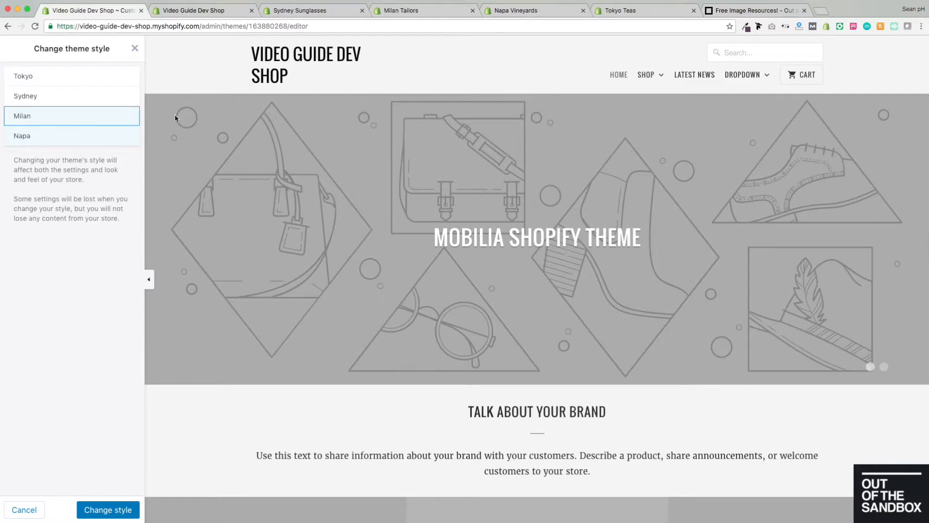
- Compare the Sydney Sunglasses, Milan Tailors and Napa Vineyards demo shops as examples of the theme styles
click(303, 11)
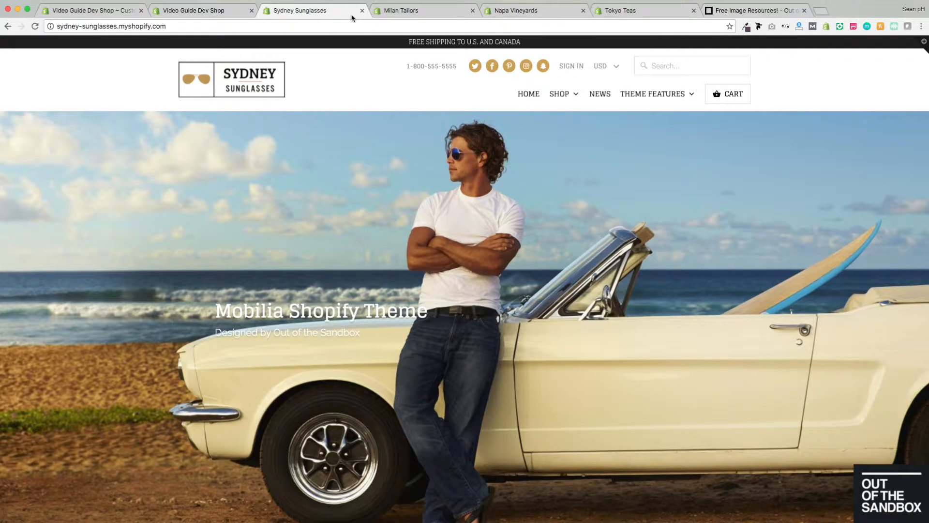
mouse_move(348, 151)
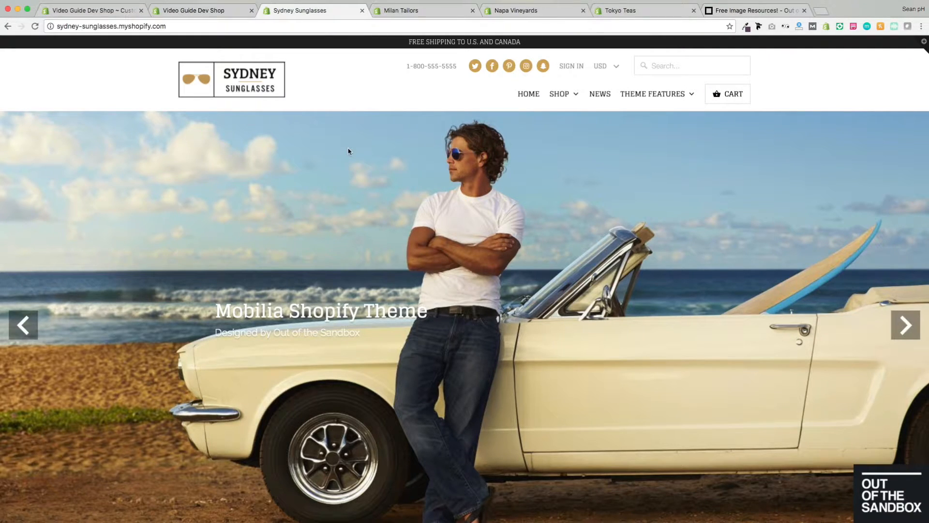
click(428, 11)
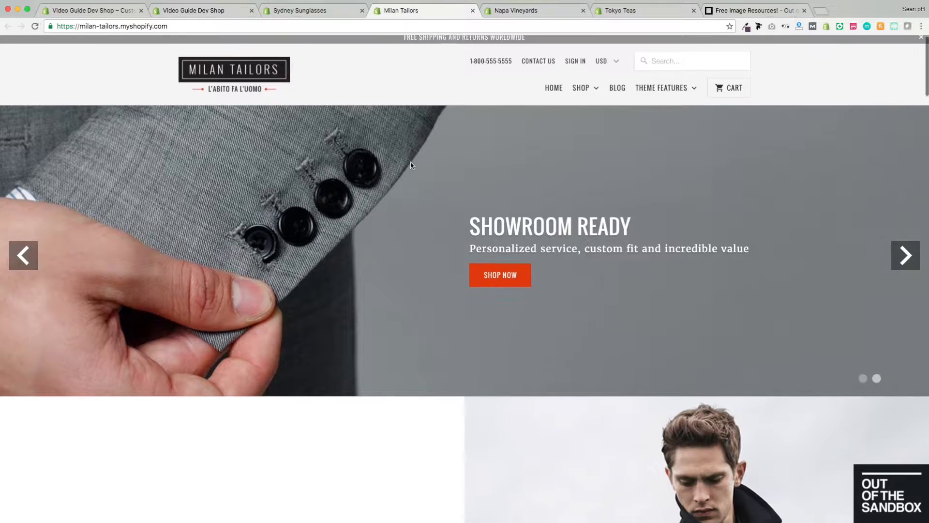
click(513, 11)
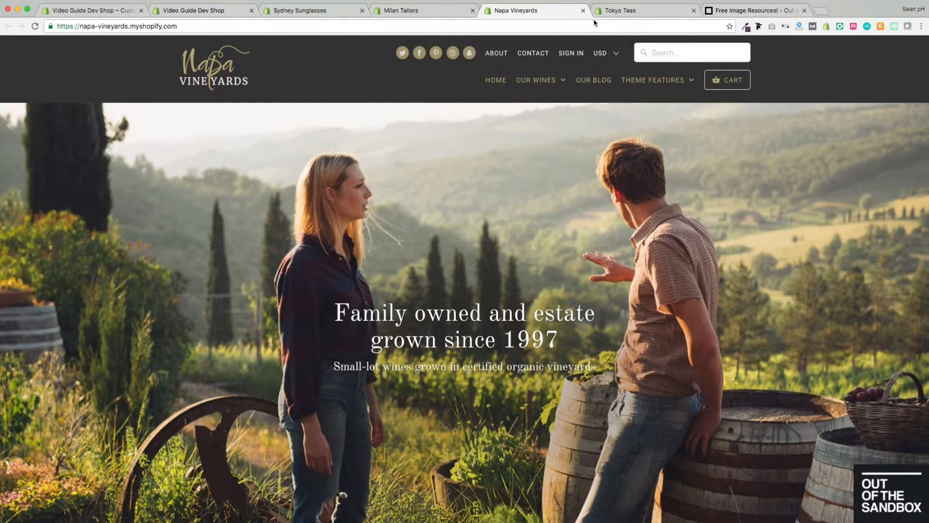
- Look through the Tokyo Teas demo shop's home page, including its promotions, featured teas, tweets and testimonials, and return to its header
click(644, 11)
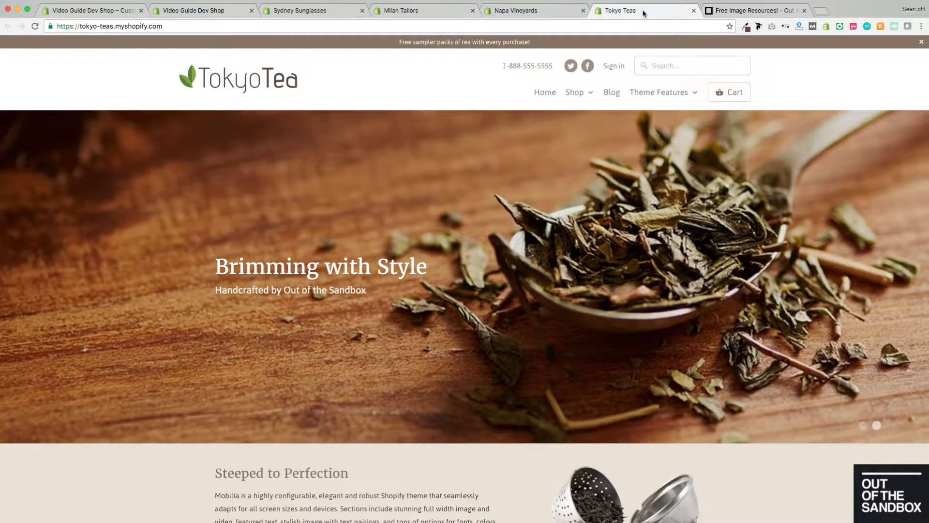
scroll(504, 154, down, 8)
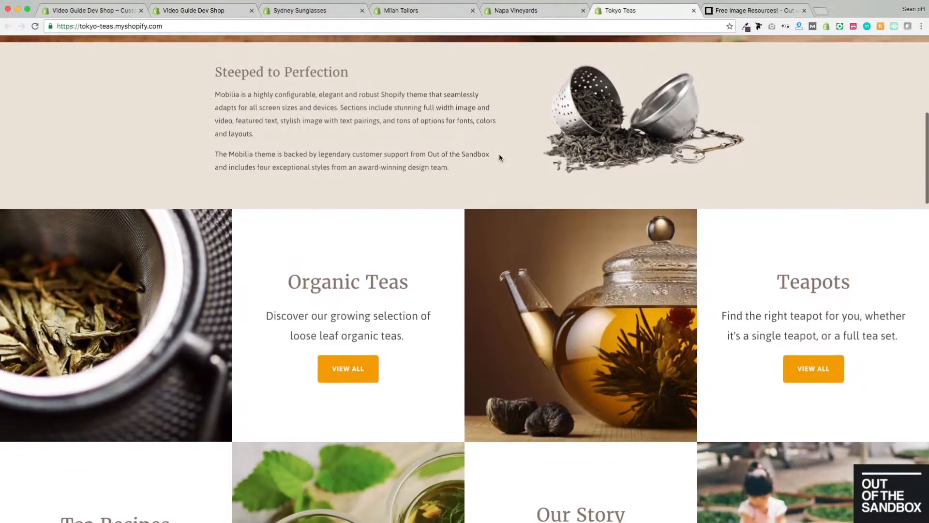
scroll(499, 158, down, 14)
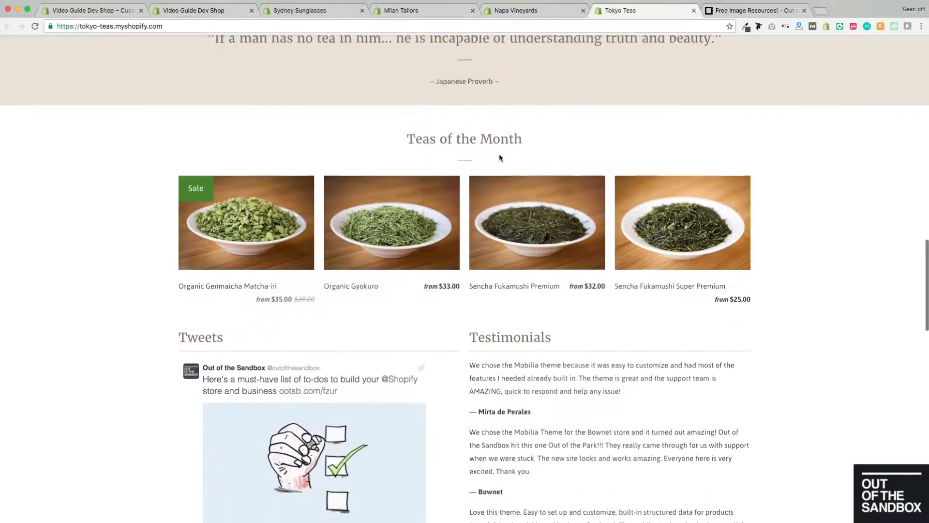
scroll(499, 157, down, 13)
scroll(500, 157, down, 4)
scroll(499, 158, up, 20)
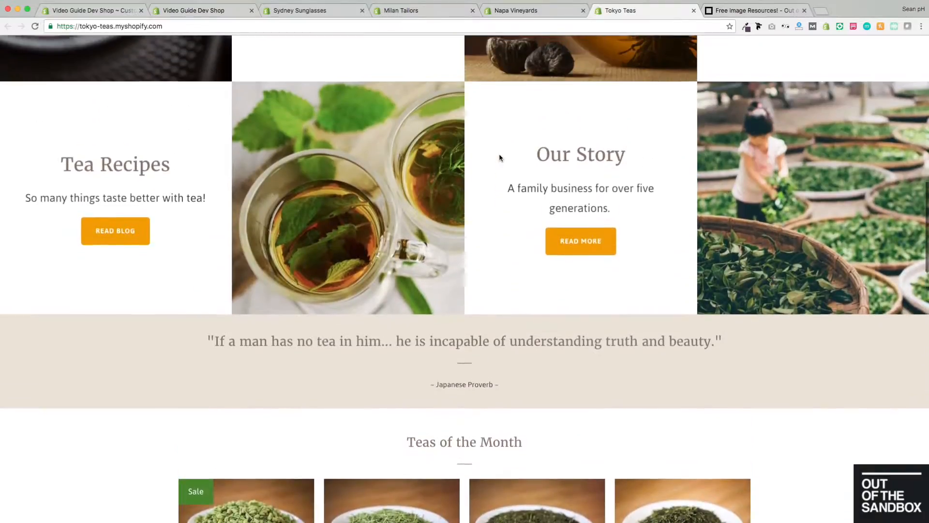
scroll(498, 152, up, 16)
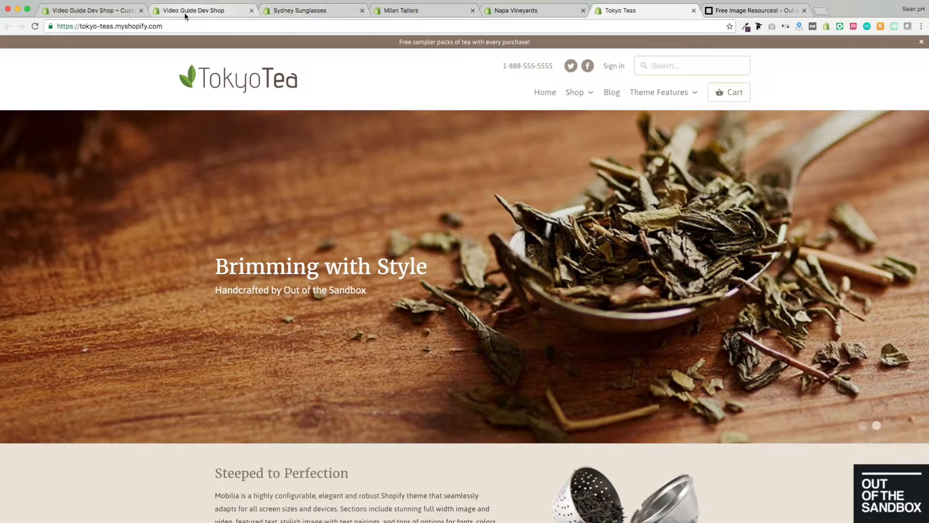
- Return to the theme editor and apply the Sydney theme style to the shop
click(116, 13)
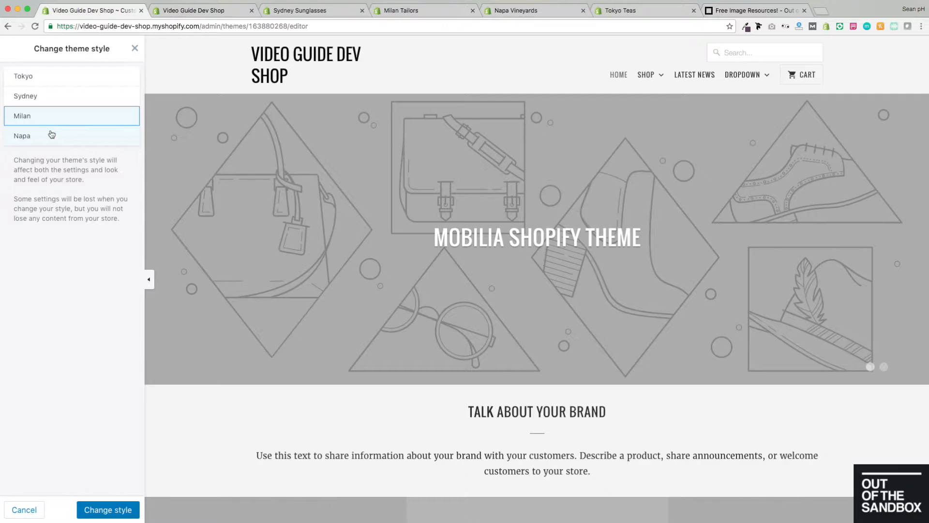
click(47, 97)
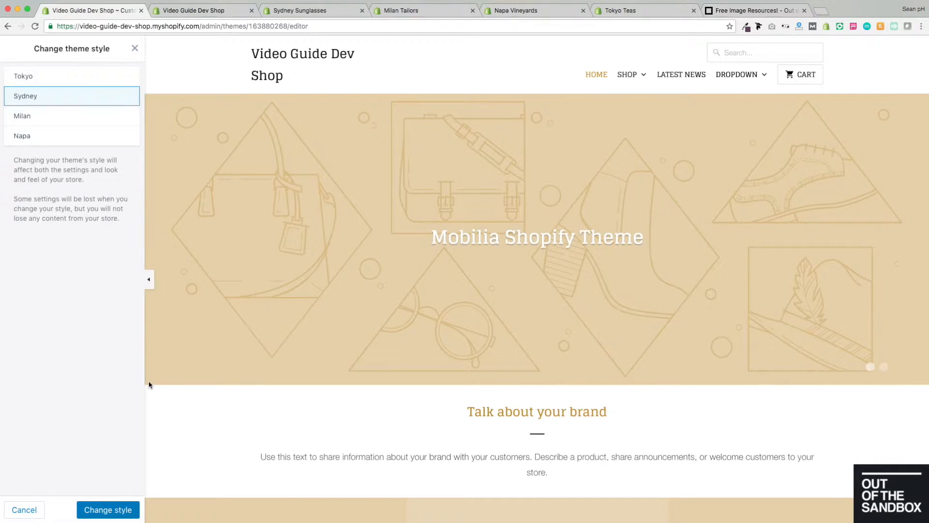
click(108, 510)
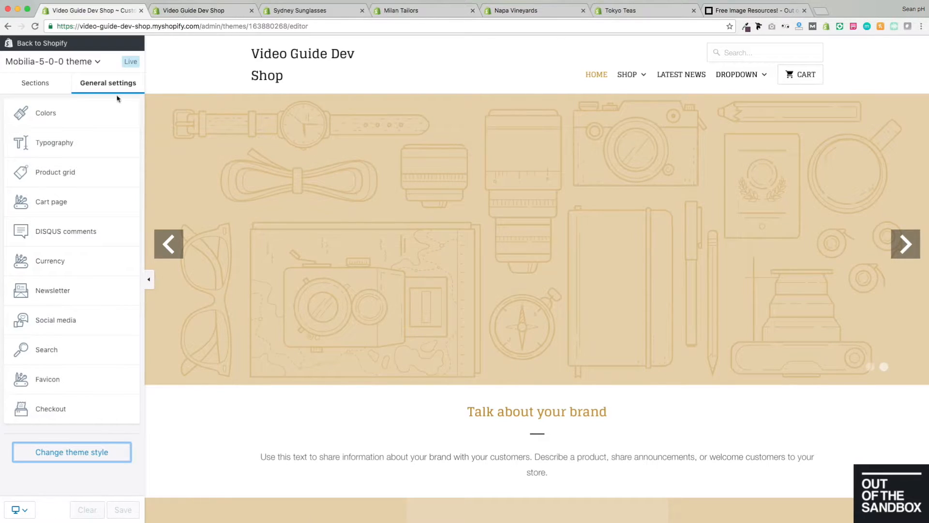
- Review the Colors and Typography options in the theme's general settings, then go back to the settings overview
click(38, 110)
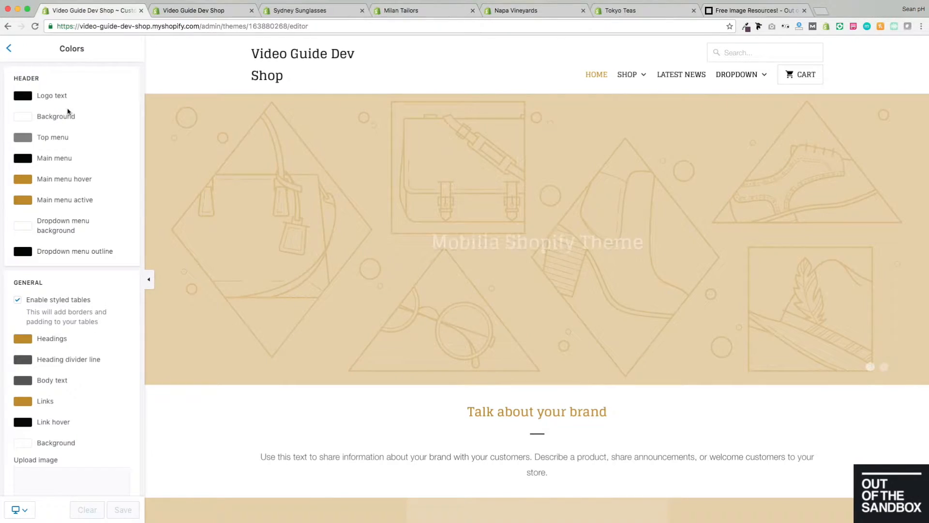
click(18, 60)
click(72, 141)
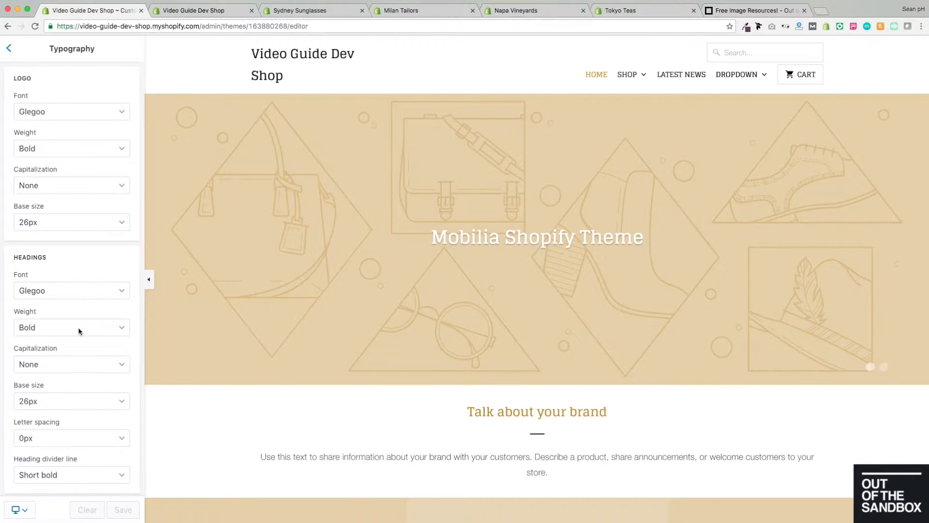
click(11, 54)
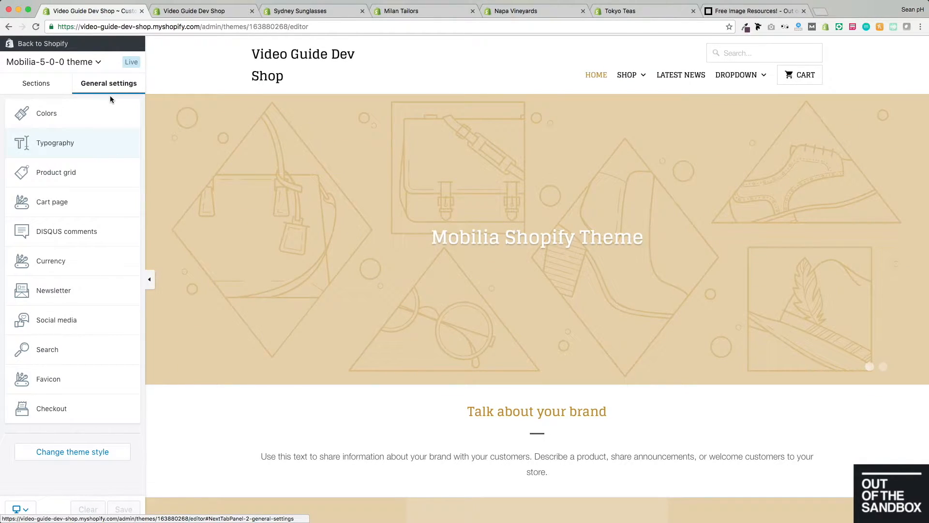
- Browse the sections that can be added to the home page, previewing Blog posts, Collection list and Featured collection
click(31, 86)
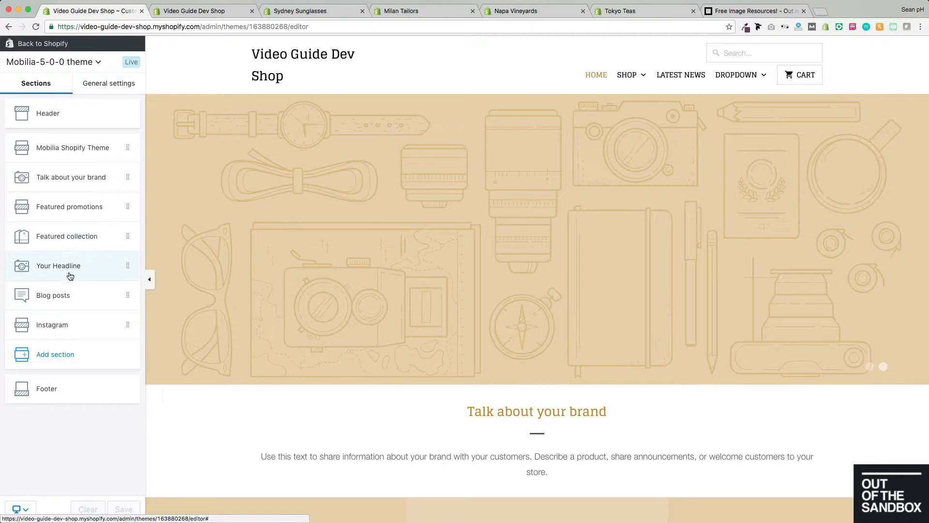
click(42, 357)
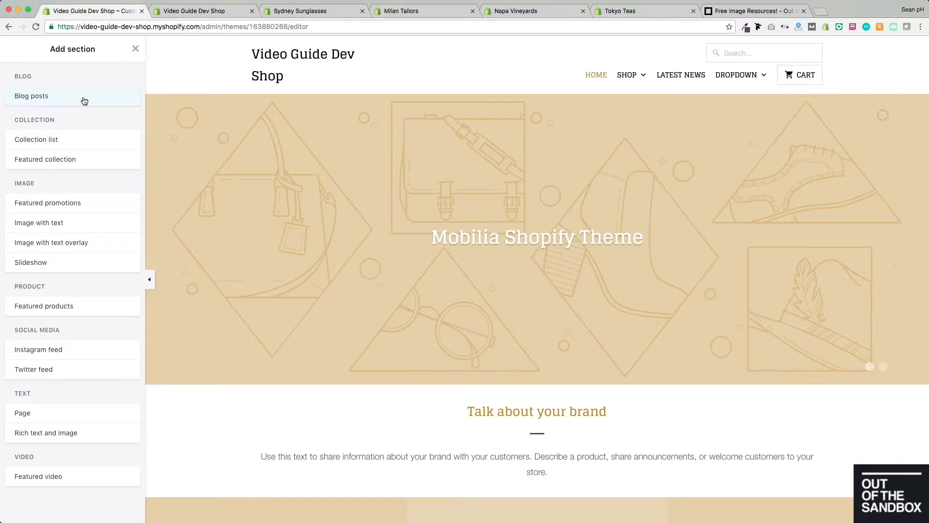
click(42, 103)
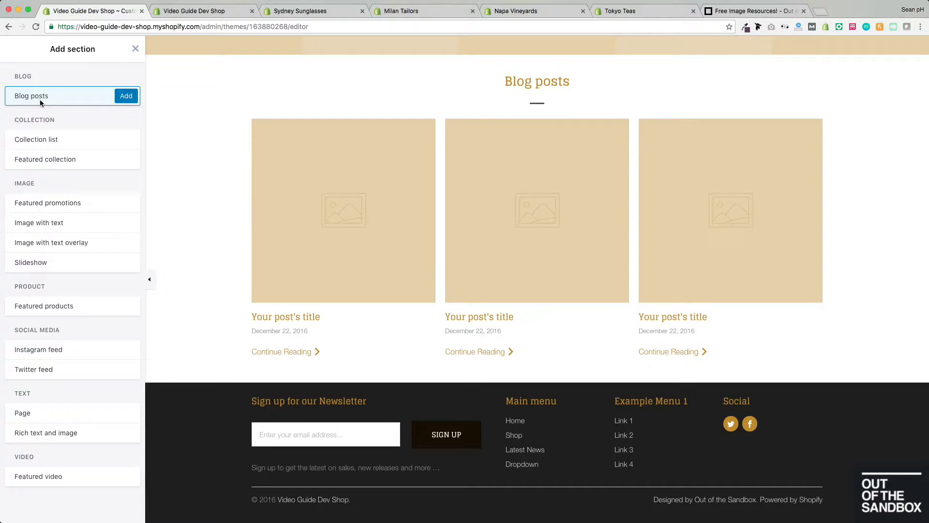
click(51, 141)
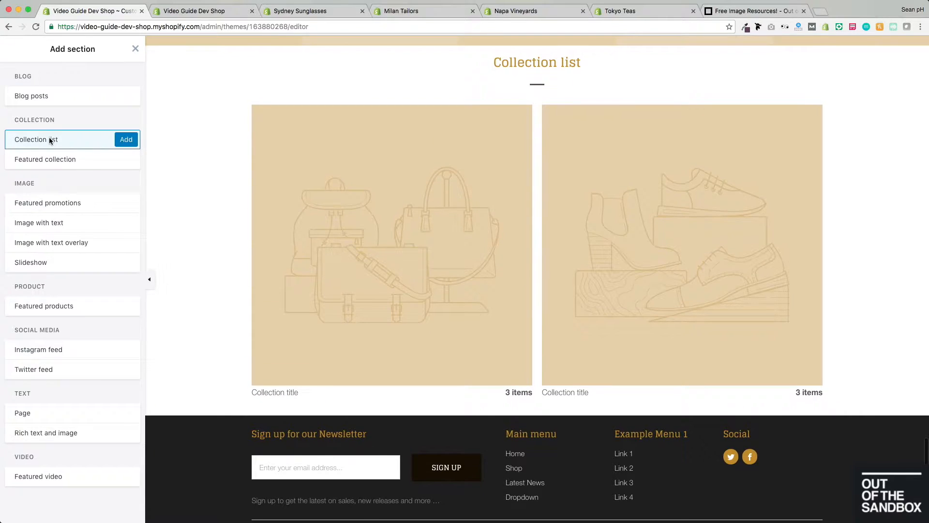
click(57, 163)
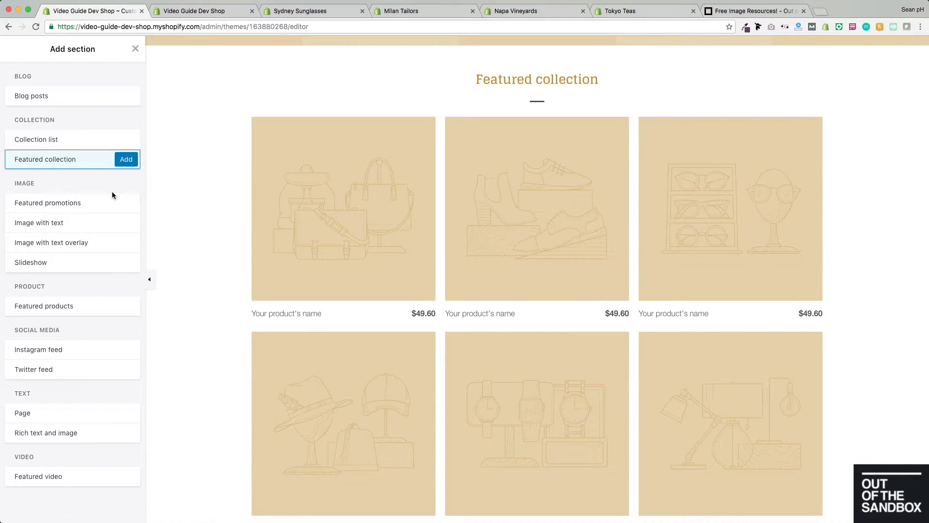
- Preview the image sections Featured promotions, Image with text, Image with text overlay and Slideshow, including switching slides
click(48, 211)
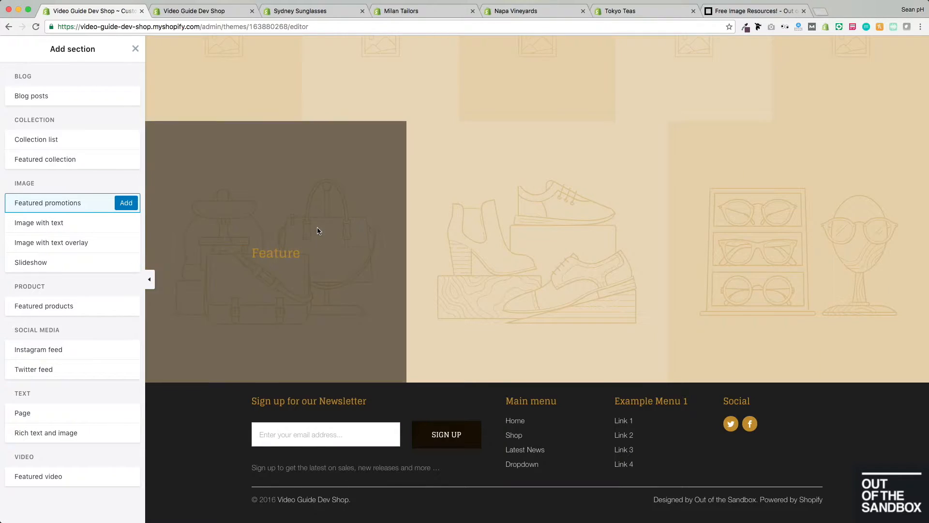
click(17, 222)
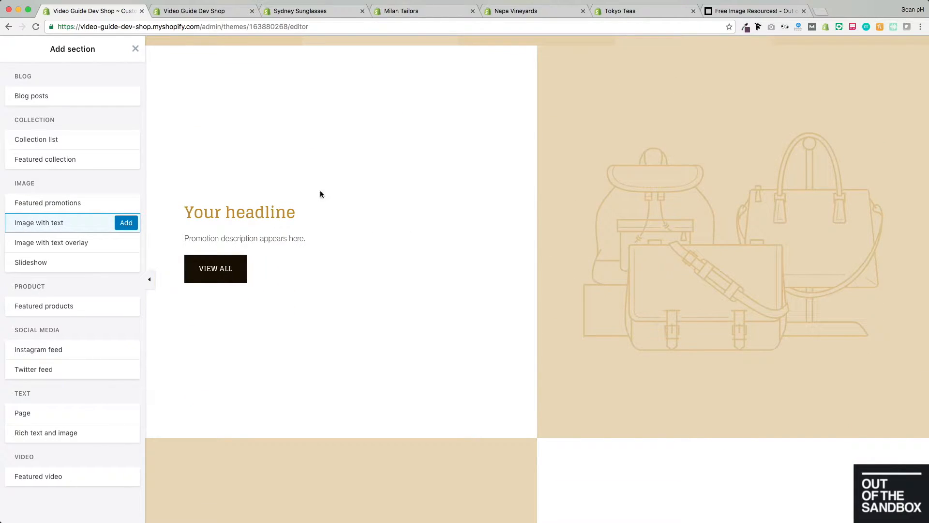
click(40, 245)
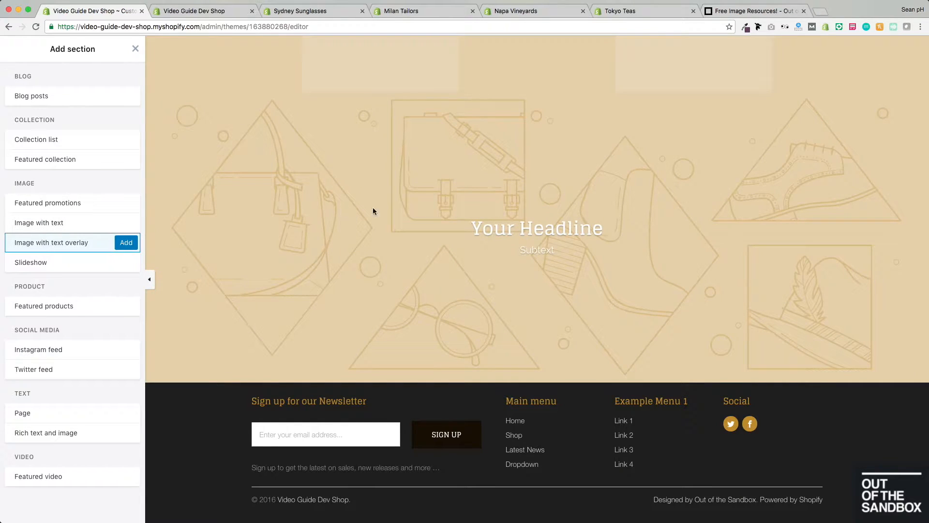
click(52, 265)
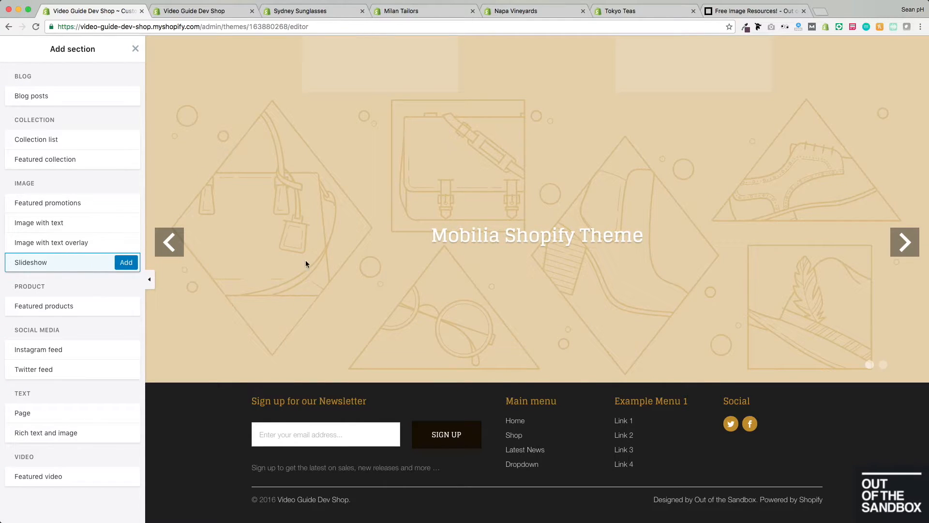
click(173, 247)
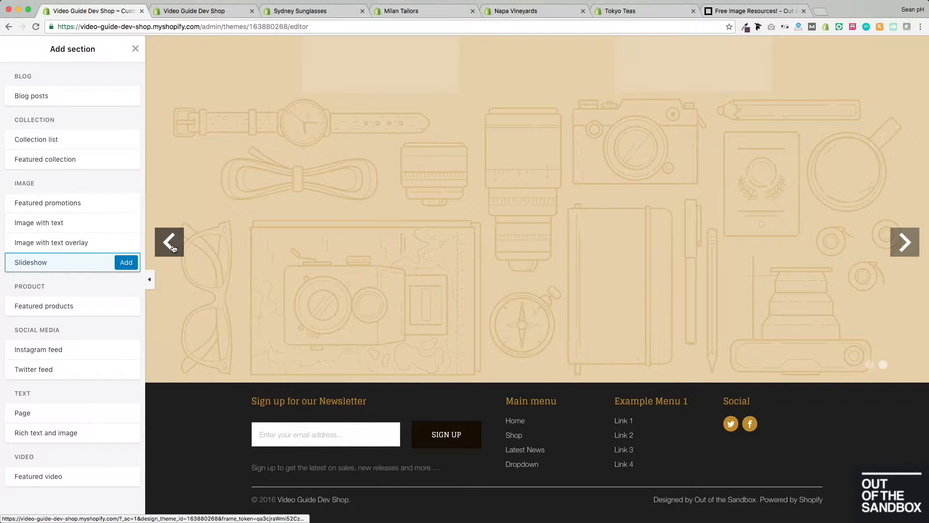
scroll(55, 250, down, 1)
- Preview the product, social media, text and video sections, and leave the section list without adding any
click(43, 307)
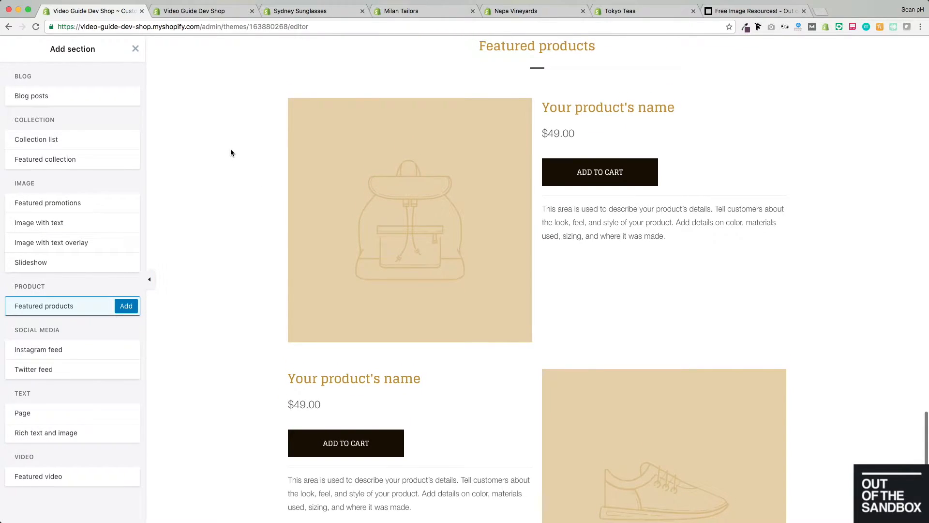
mouse_move(58, 350)
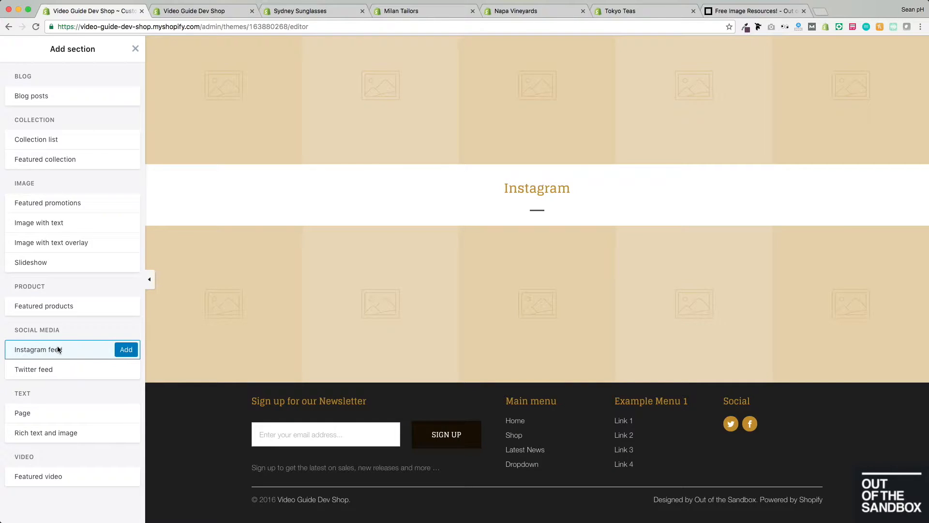
mouse_move(56, 369)
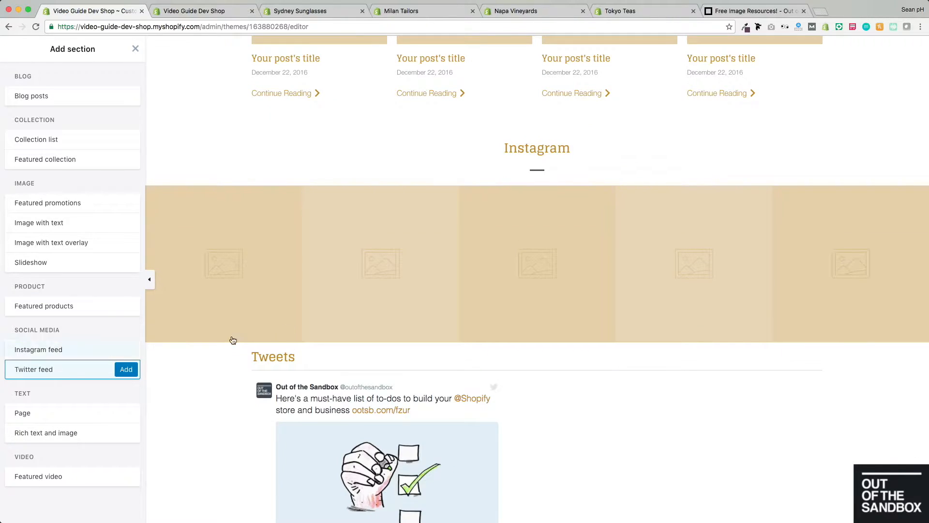
scroll(330, 321, down, 5)
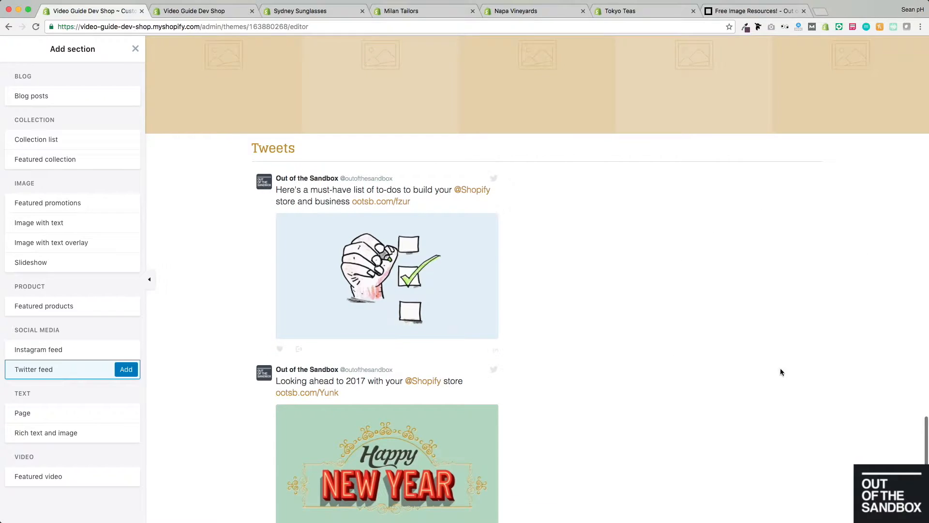
mouse_move(32, 413)
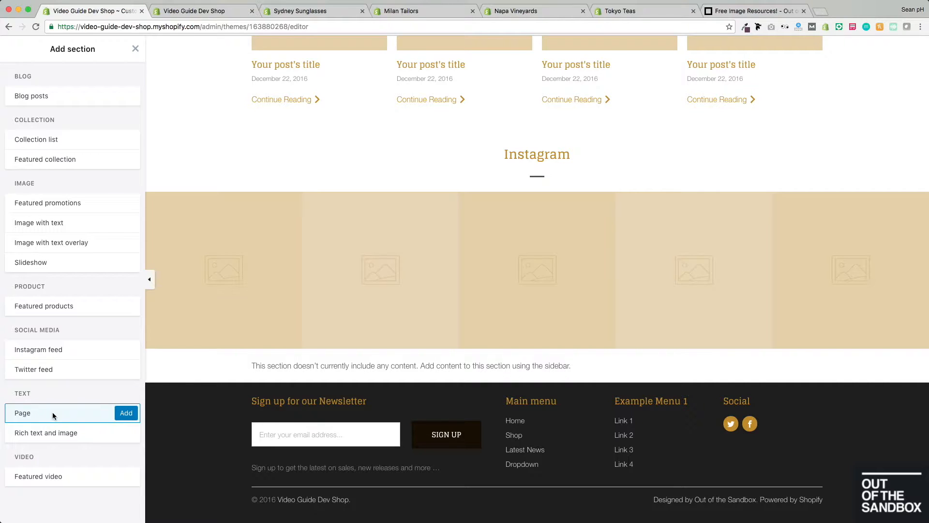
mouse_move(57, 434)
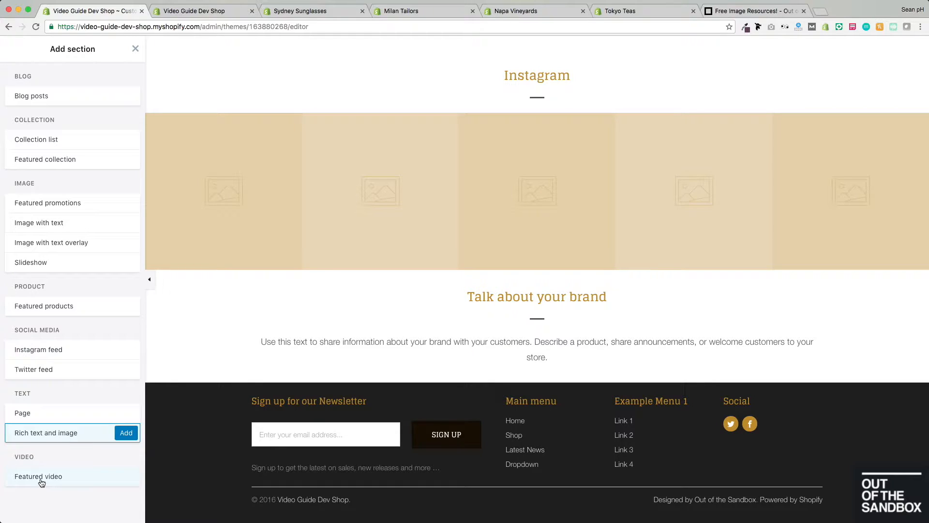
mouse_move(42, 481)
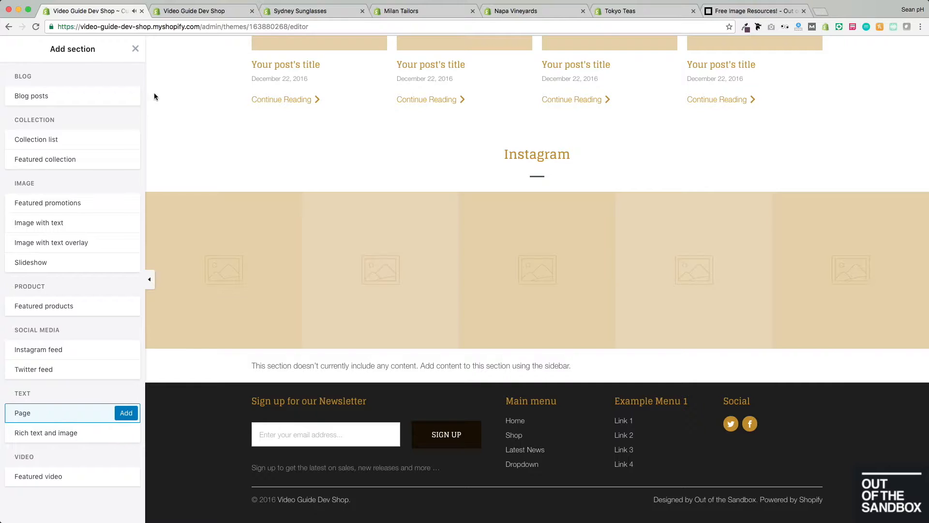
click(136, 49)
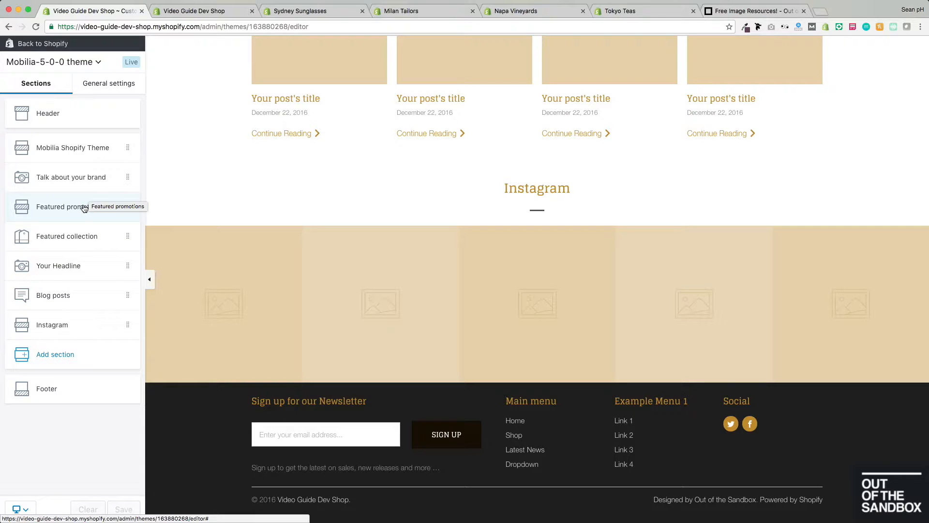
- Switch to the Sydney Sunglasses demo shop and examine its home page from the slideshow and promotions through the New Arrivals products
click(305, 11)
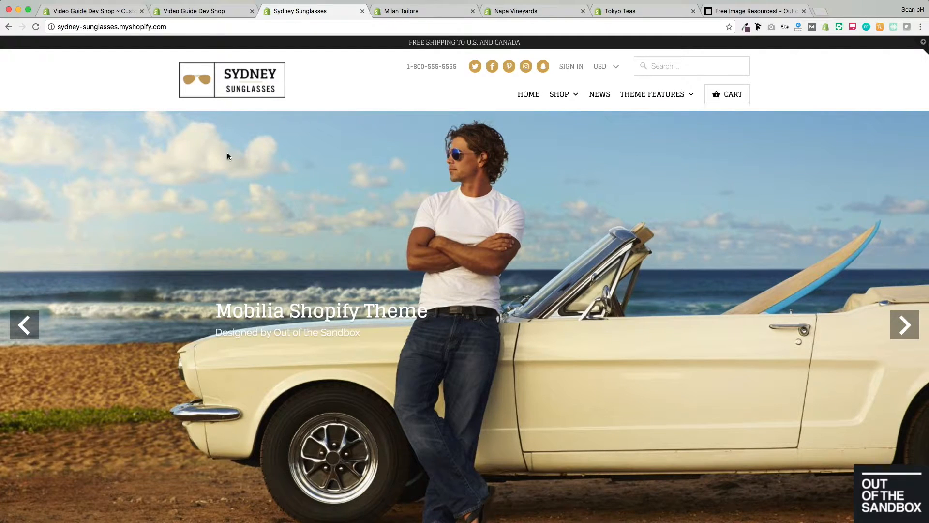
scroll(228, 154, down, 2)
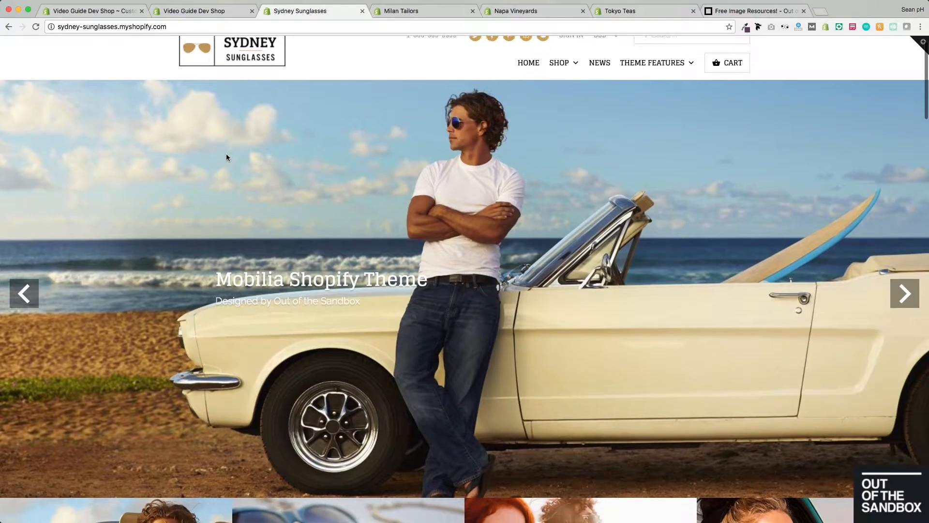
scroll(226, 156, down, 5)
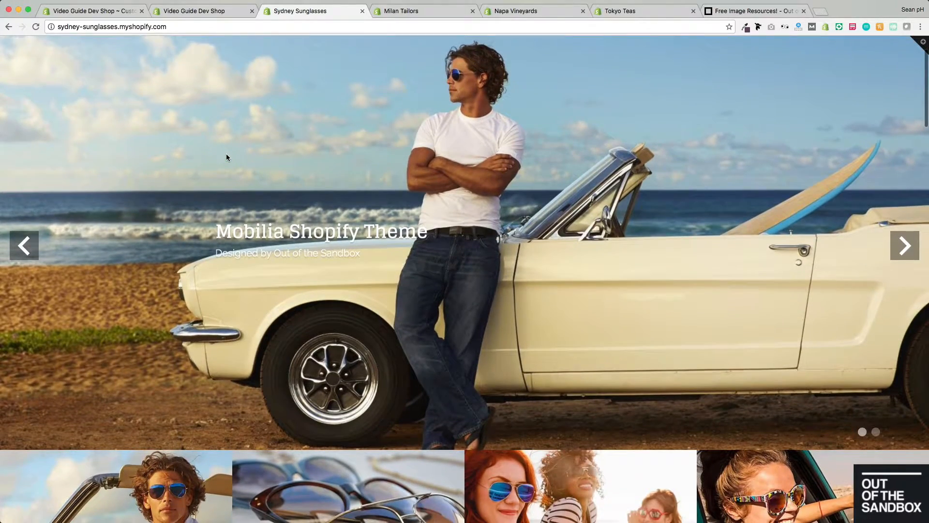
scroll(226, 156, down, 7)
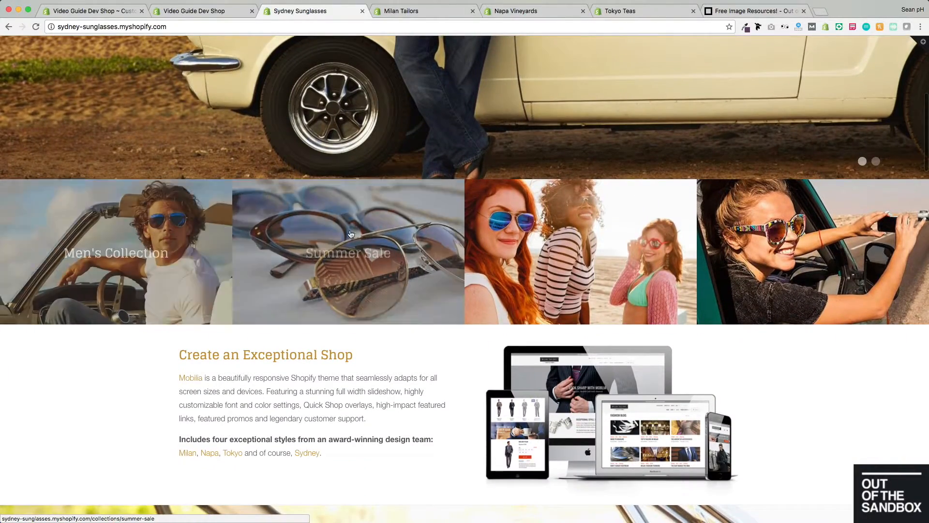
scroll(774, 218, down, 9)
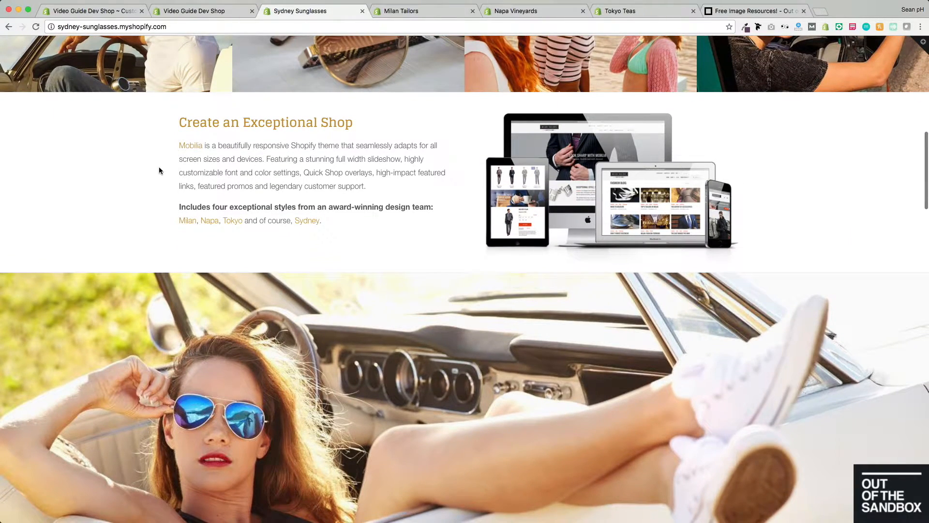
scroll(117, 167, down, 8)
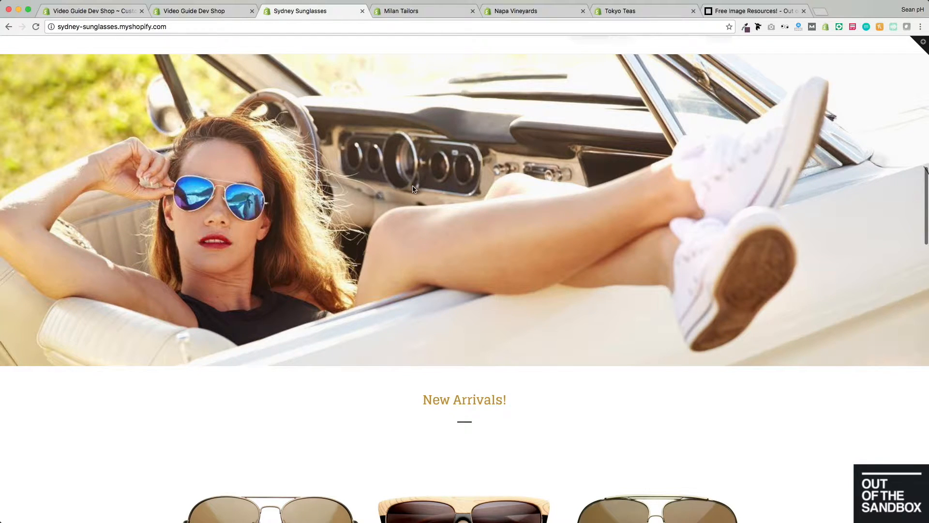
scroll(410, 189, down, 1)
scroll(410, 189, down, 9)
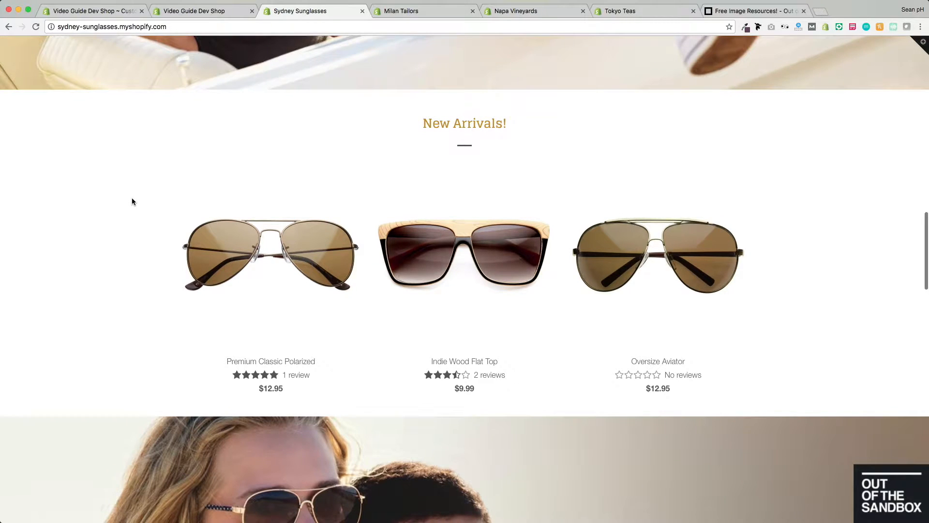
- Examine the rest of the demo home page: full-width video, testimonials, tweets, blog posts, Instagram feed and footer
scroll(131, 201, down, 11)
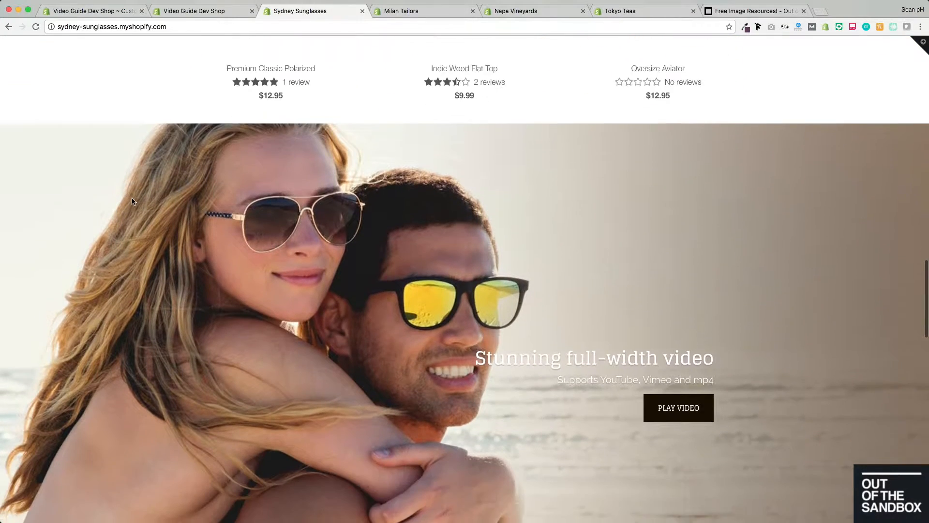
scroll(133, 201, down, 4)
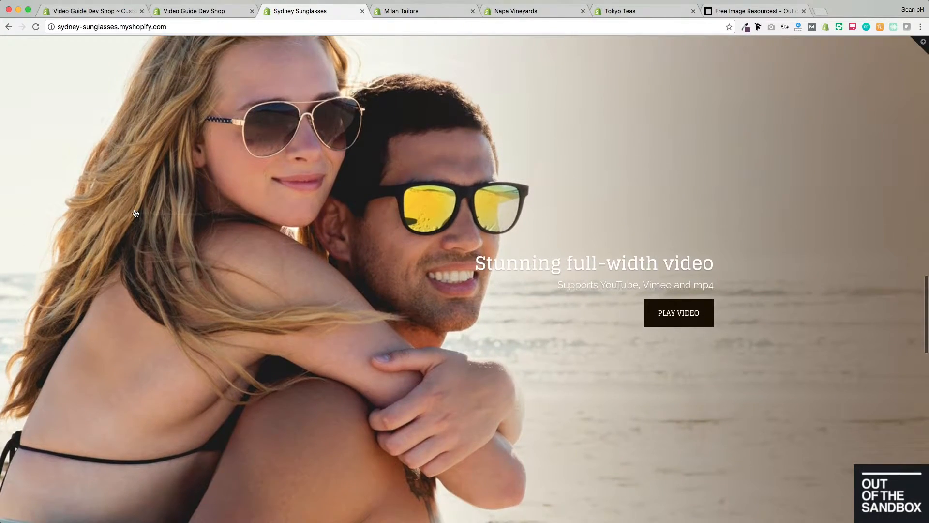
scroll(231, 264, down, 14)
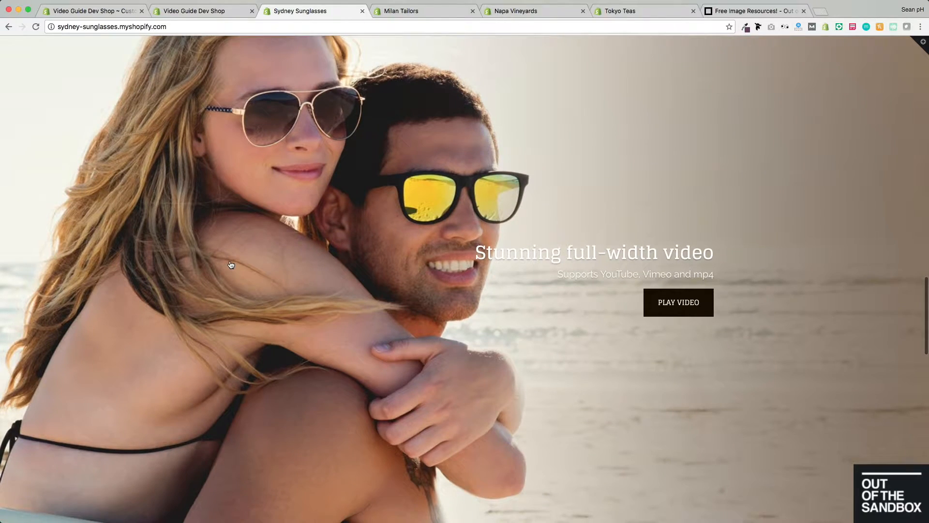
scroll(231, 264, down, 4)
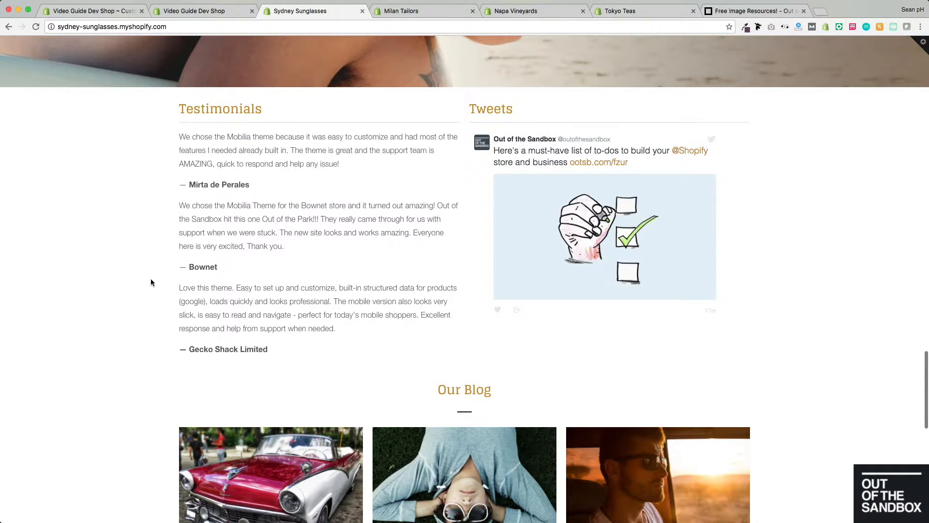
scroll(137, 220, down, 9)
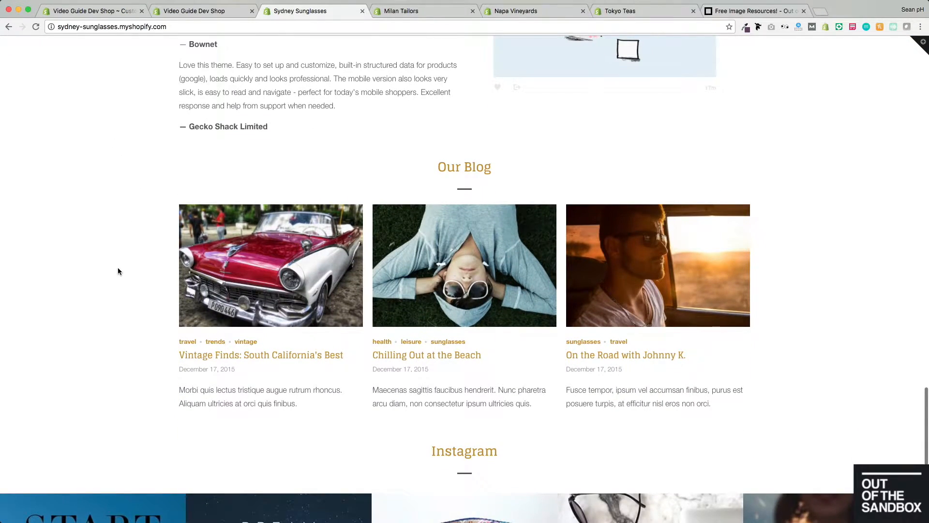
scroll(117, 269, down, 8)
scroll(118, 269, down, 4)
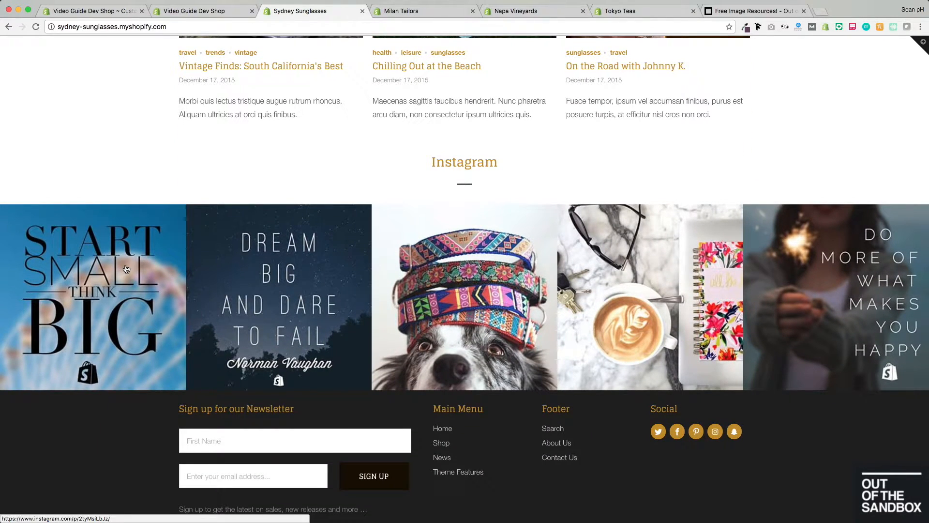
- Review the demo shop's section order back up to its header, then return to the theme editor
scroll(127, 269, up, 10)
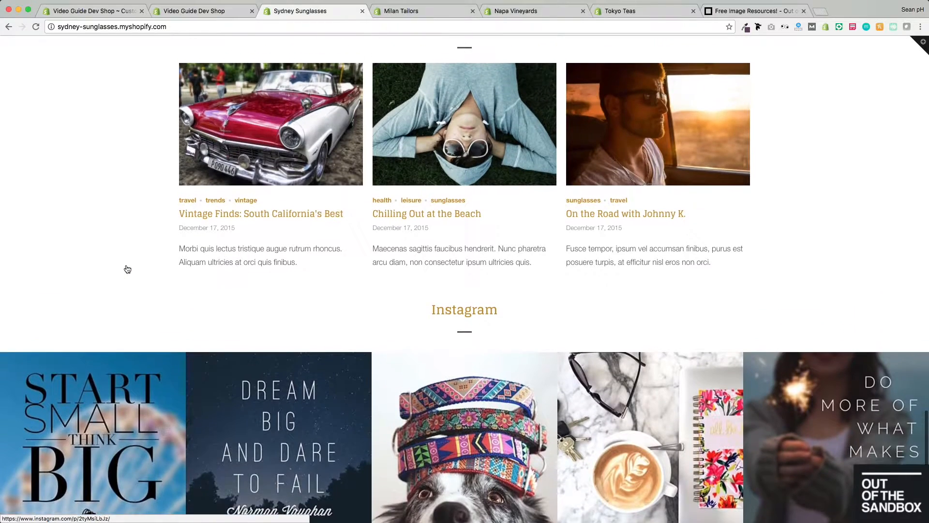
scroll(135, 227, up, 9)
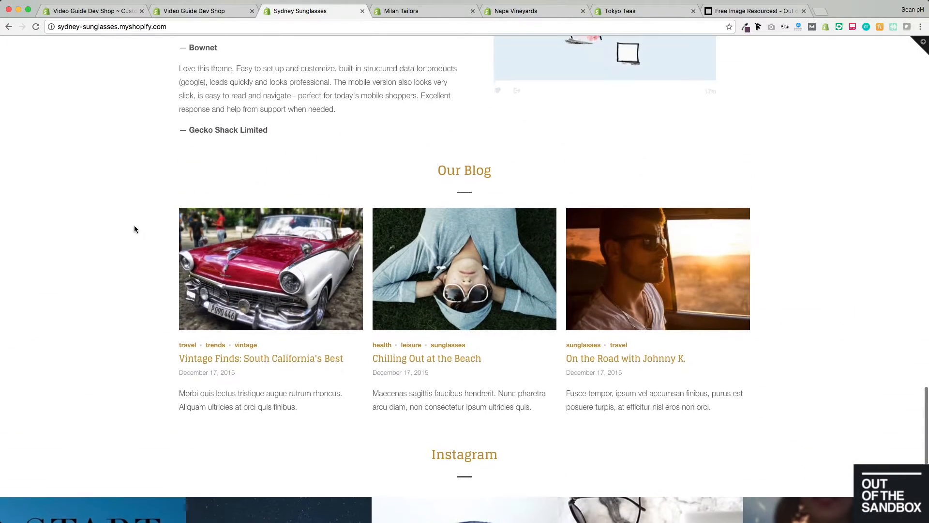
scroll(135, 228, up, 20)
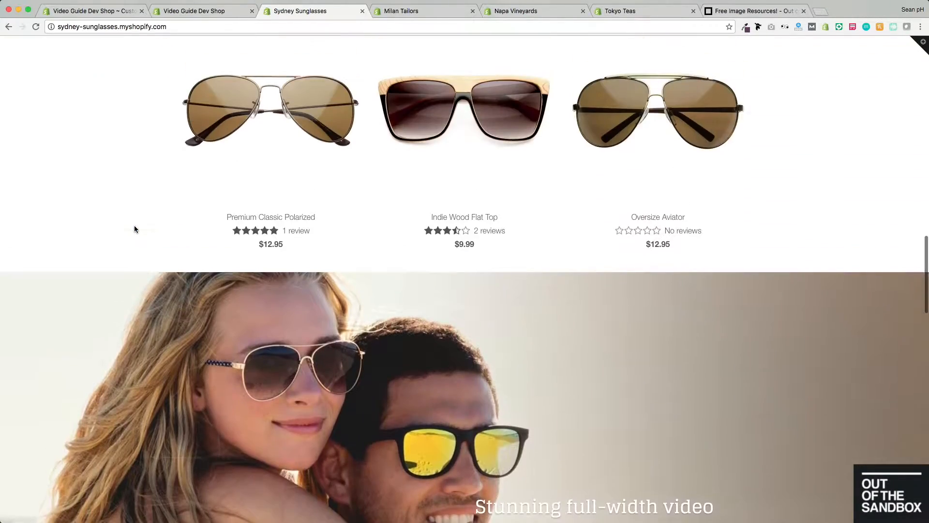
scroll(134, 229, up, 20)
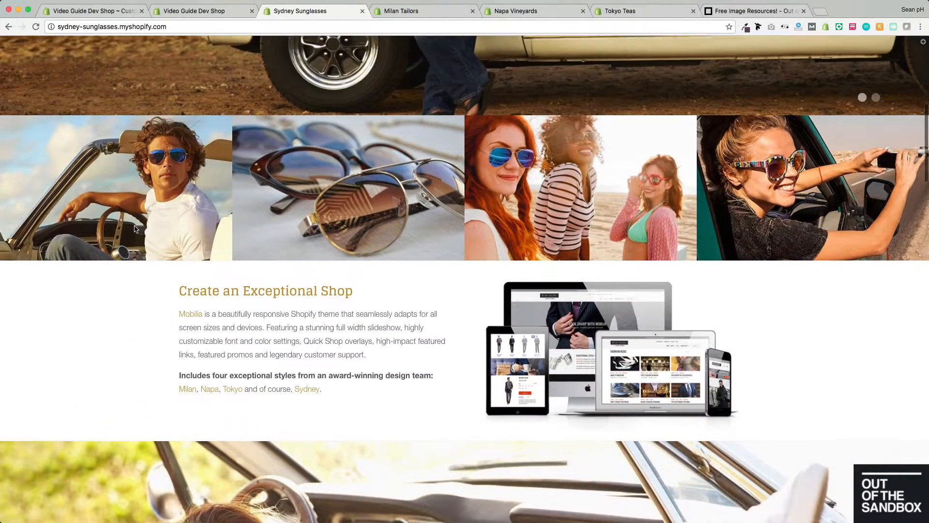
scroll(135, 229, up, 5)
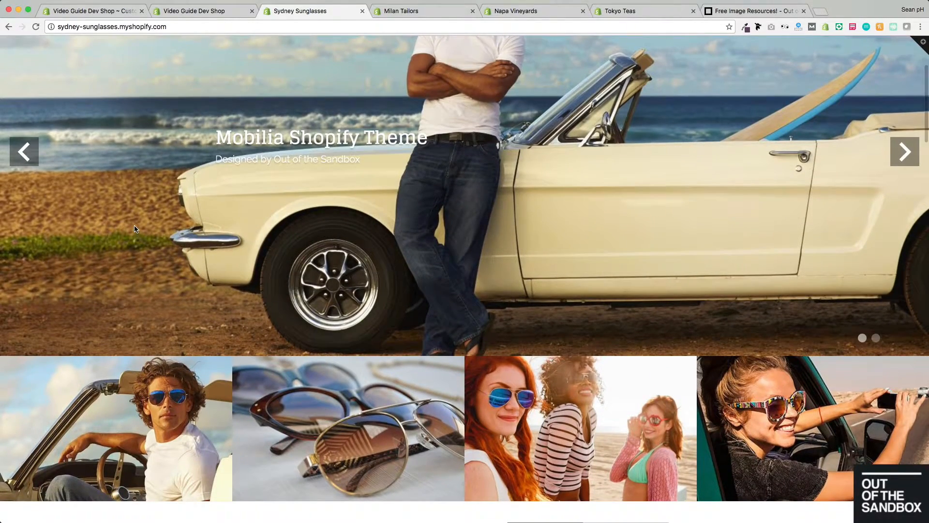
scroll(135, 230, up, 7)
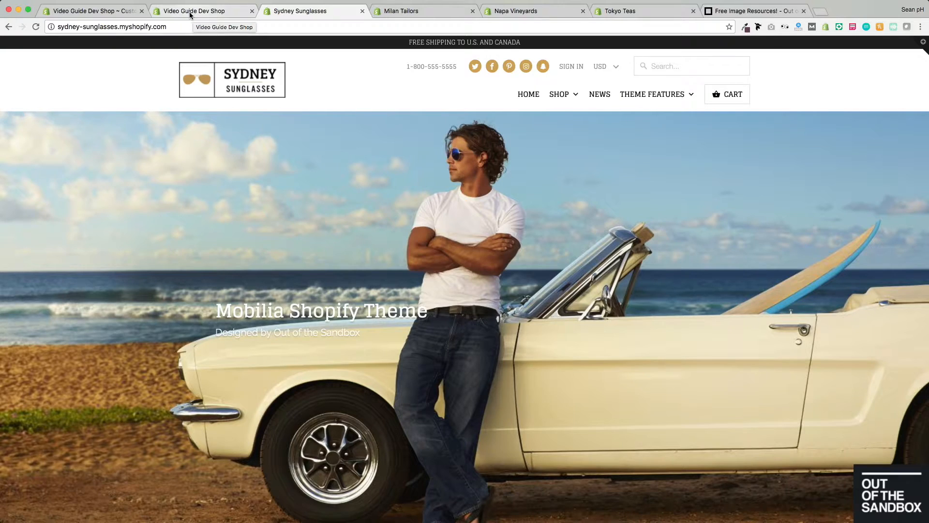
click(120, 16)
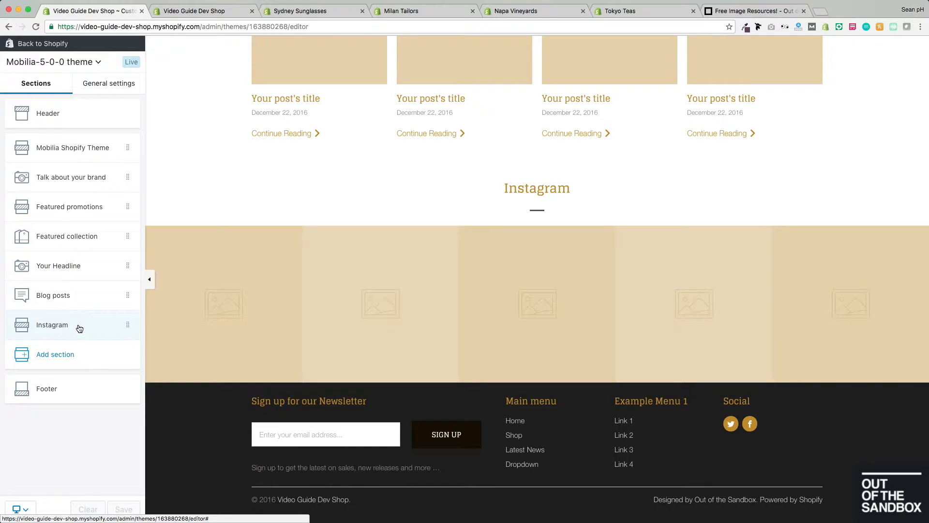
- Try reordering the home page sections, moving Your Headline above Featured collection and Instagram above Blog posts
click(74, 182)
drag(75, 182, 67, 325)
mouse_move(76, 188)
mouse_down()
mouse_move(72, 214)
mouse_move(73, 201)
mouse_up()
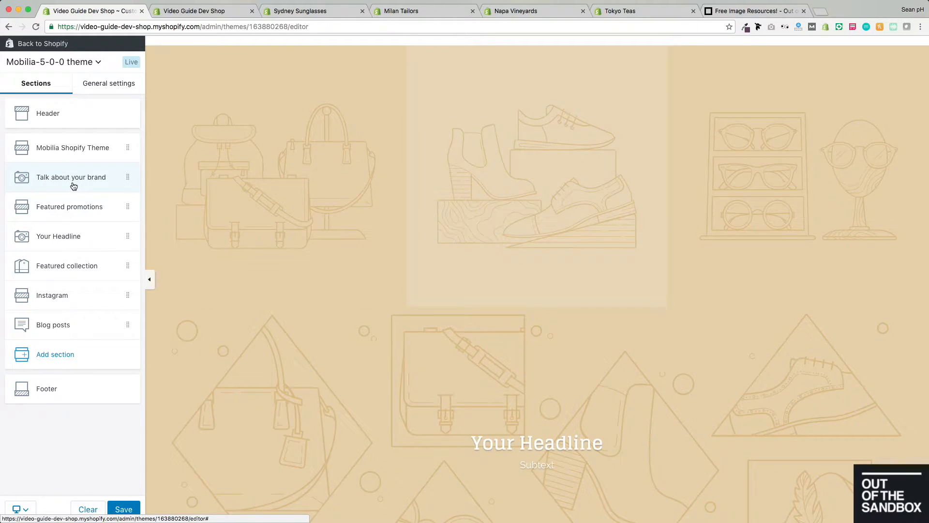
- Delete the Talk about your brand and Featured promotions sections from the home page
click(73, 185)
scroll(87, 440, down, 3)
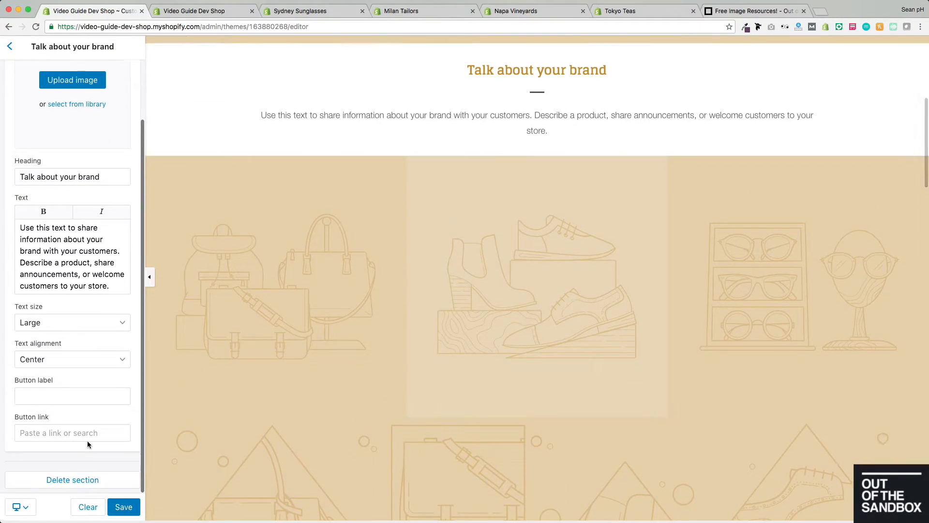
click(55, 481)
click(64, 187)
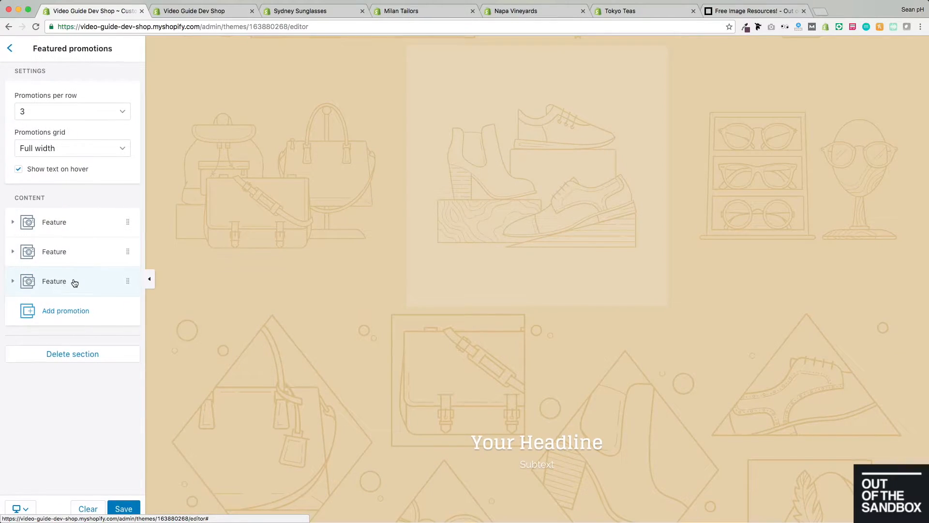
click(68, 353)
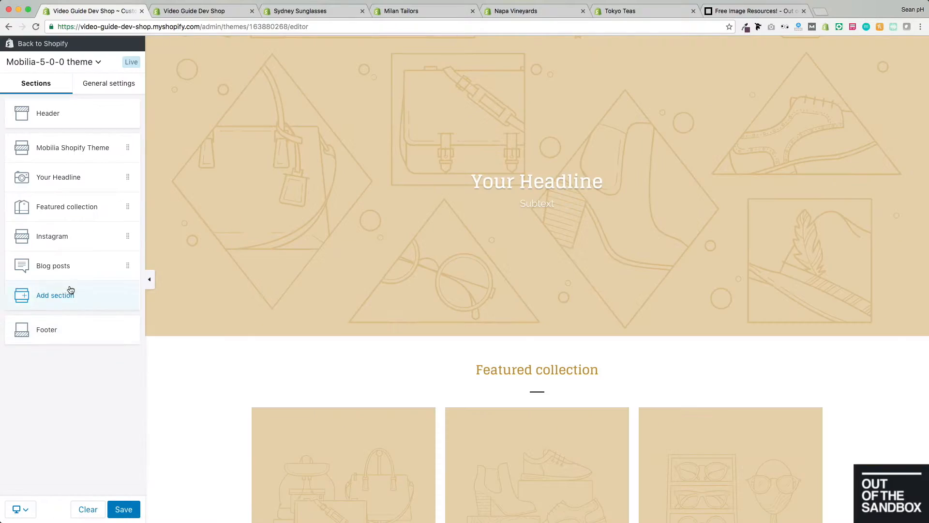
- Delete the Your Headline, Featured collection, Instagram and Blog posts sections, keeping only the Mobilia Shopify Theme slideshow
click(71, 178)
scroll(82, 406, down, 3)
click(71, 480)
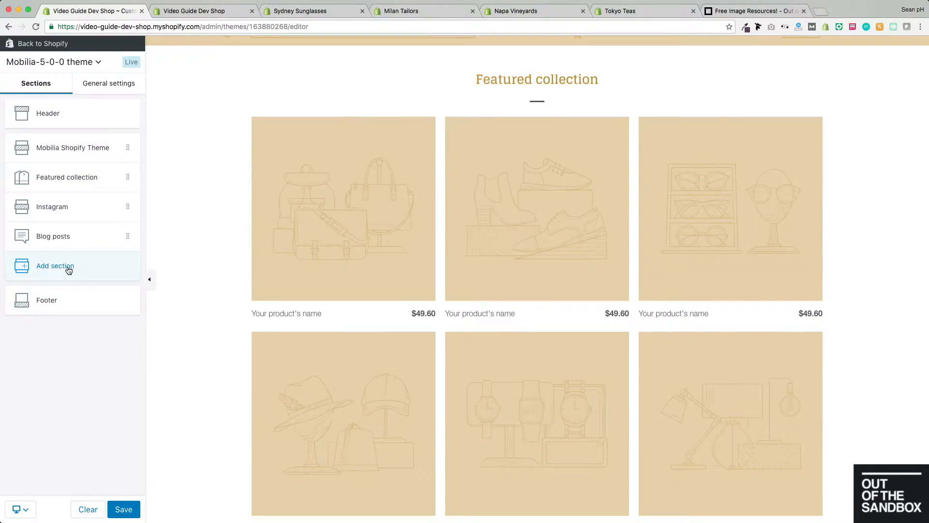
click(96, 188)
click(83, 268)
click(76, 178)
click(60, 232)
click(67, 178)
click(72, 325)
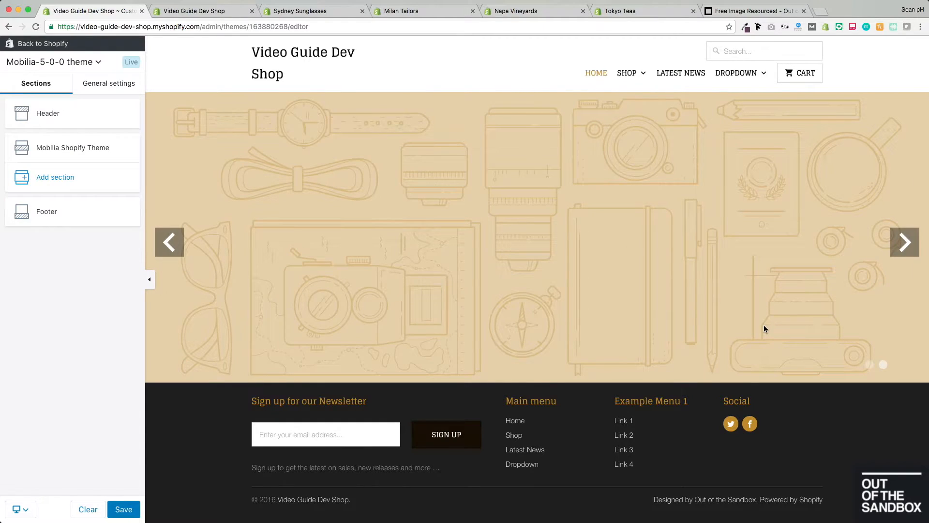
- Upload logo-sydney_2048x.png from the MOBILIA 5.0 Video folder as the logo in the Header section
click(70, 116)
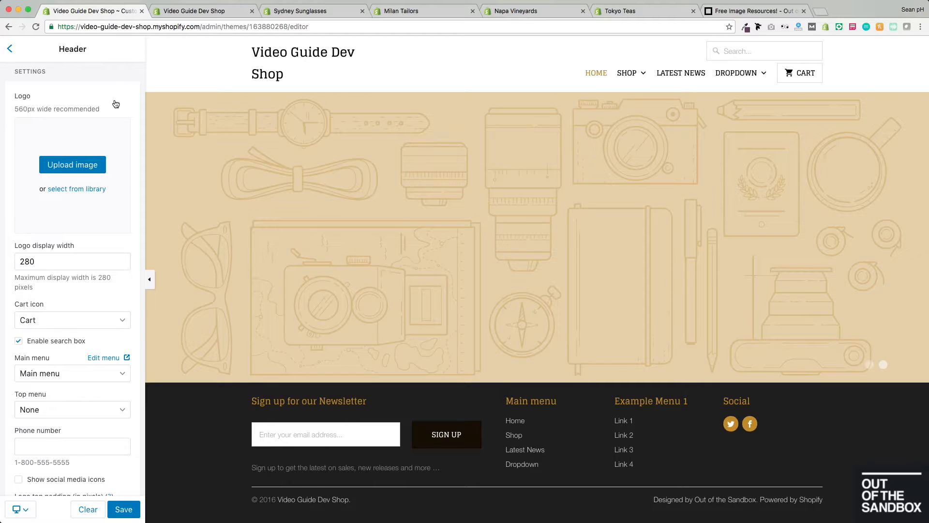
click(69, 166)
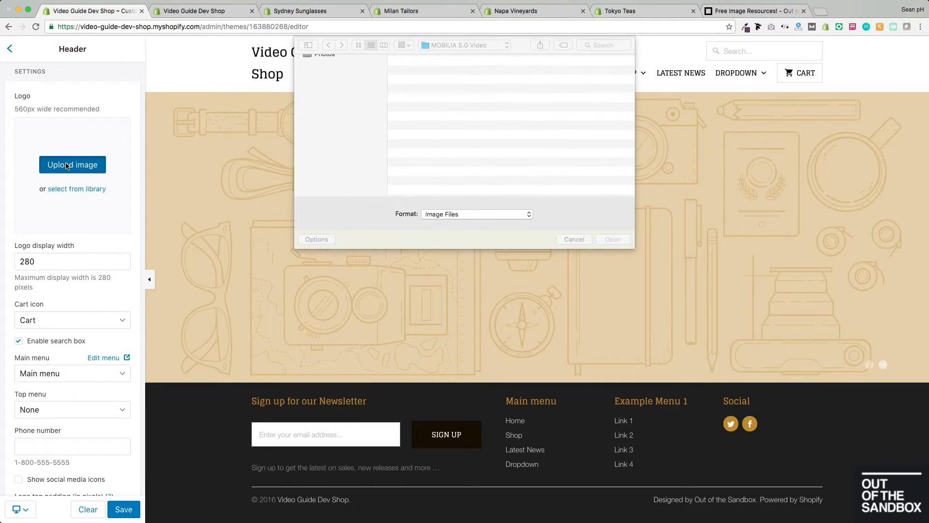
scroll(593, 140, down, 2)
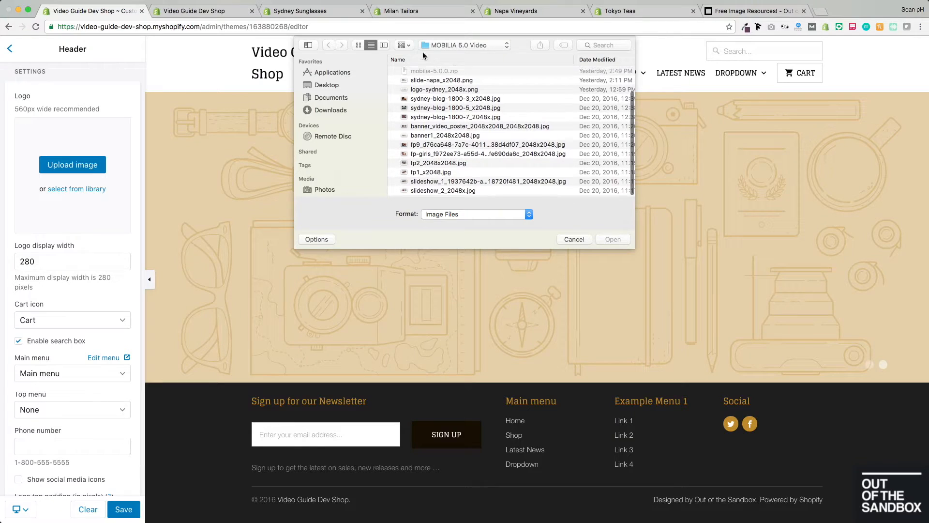
key(super+1)
scroll(495, 114, down, 5)
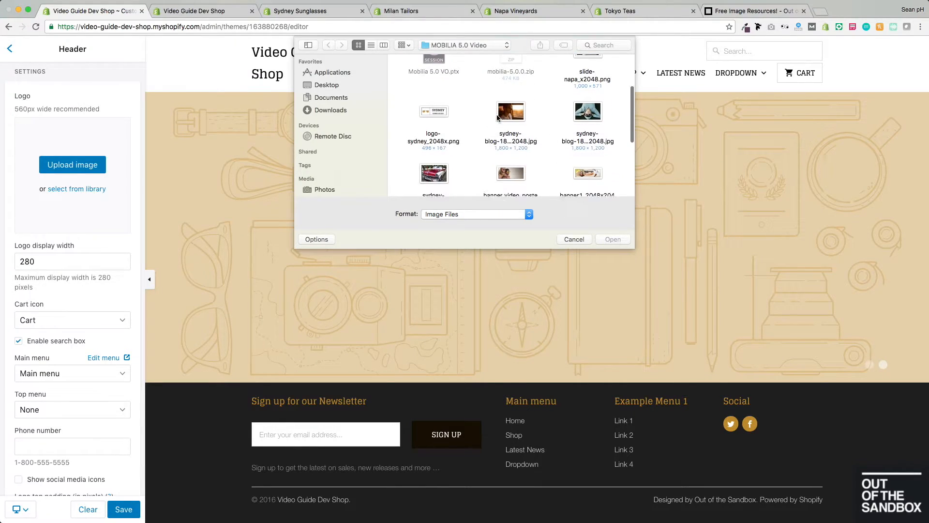
scroll(496, 116, up, 10)
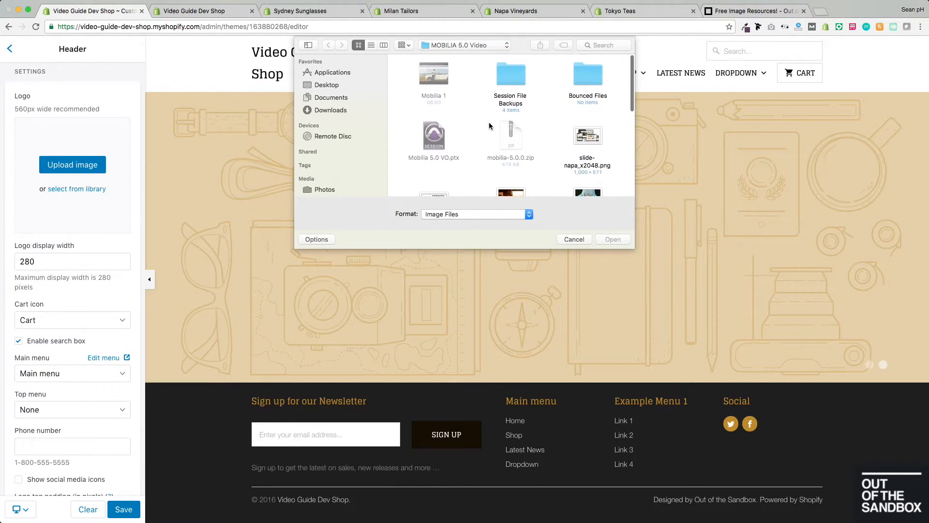
scroll(488, 120, down, 2)
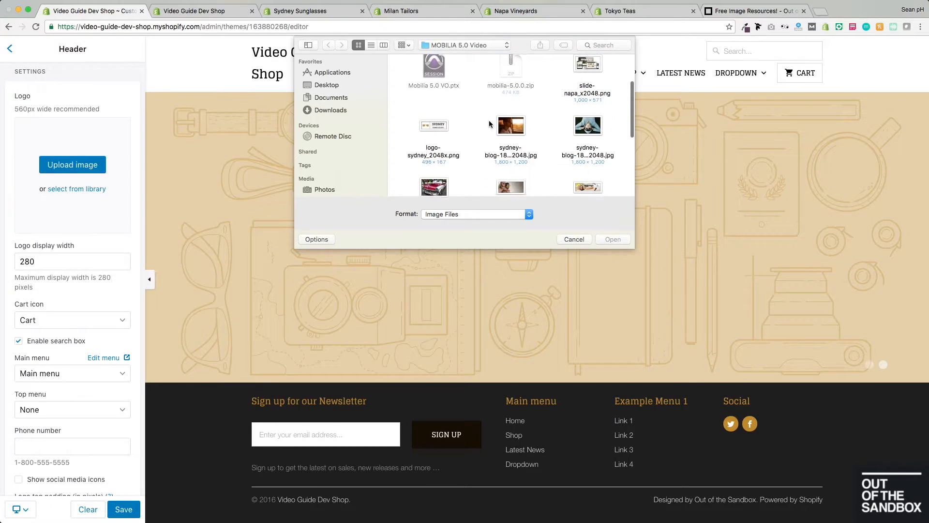
click(437, 107)
click(612, 239)
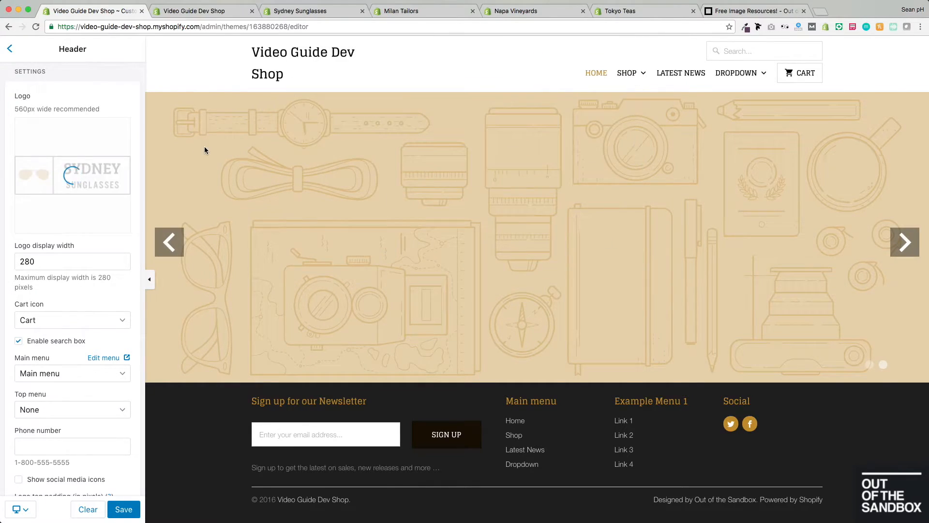
- Set the header's logo display width to 250 pixels
double_click(30, 276)
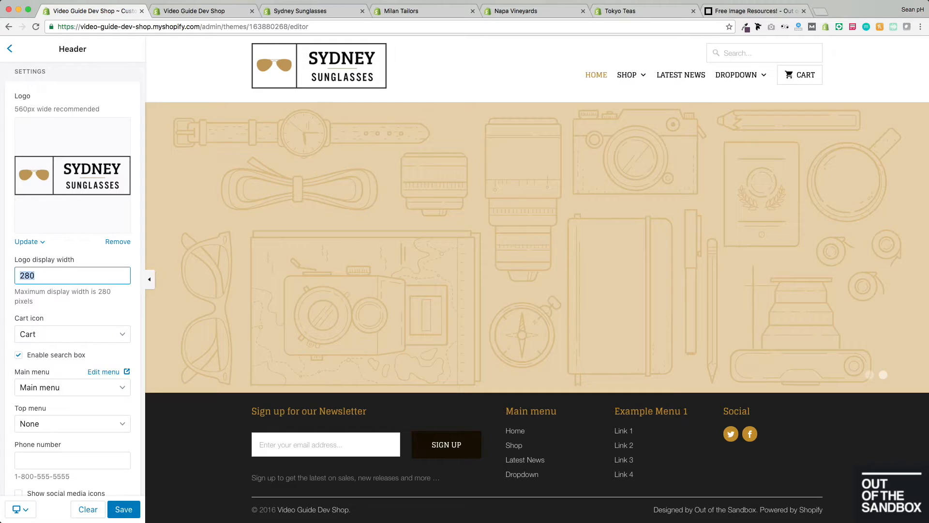
text(20)
double_click(66, 272)
text(2)
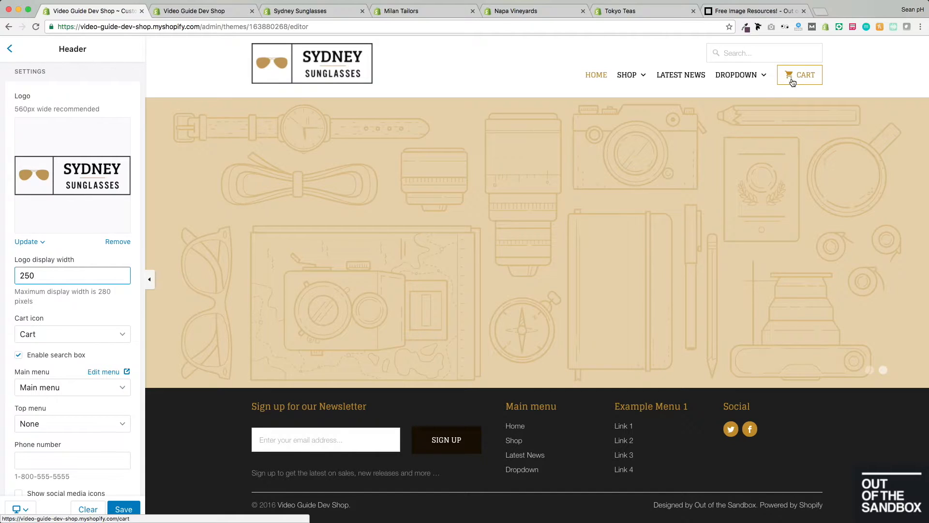
- Set the header's cart icon to Bag
scroll(74, 287, down, 3)
click(75, 290)
click(72, 303)
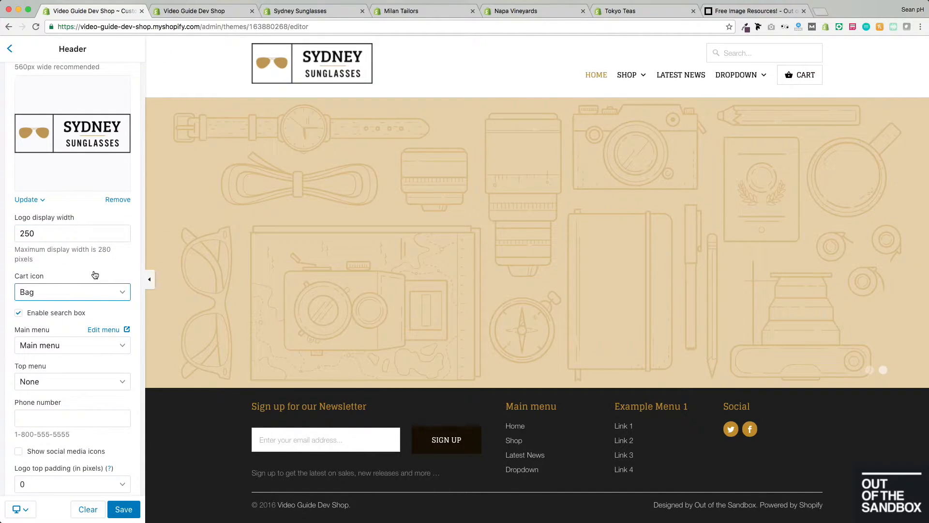
- Switch the header's search box off and back on to compare the layout in the preview
scroll(94, 274, down, 1)
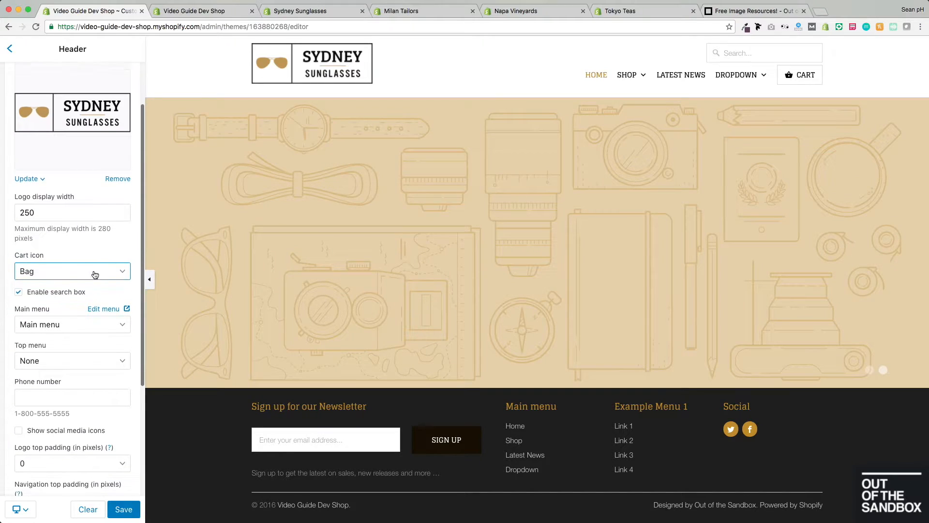
click(42, 290)
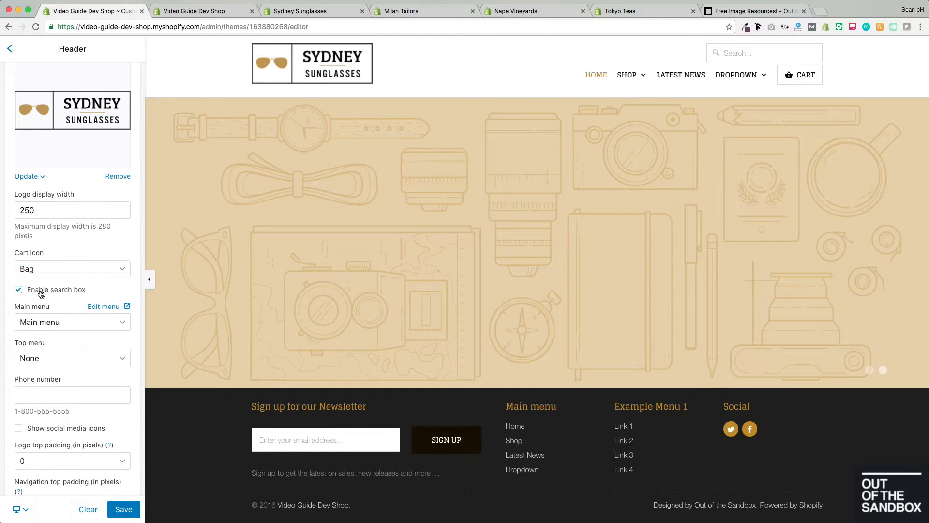
click(41, 292)
click(41, 292)
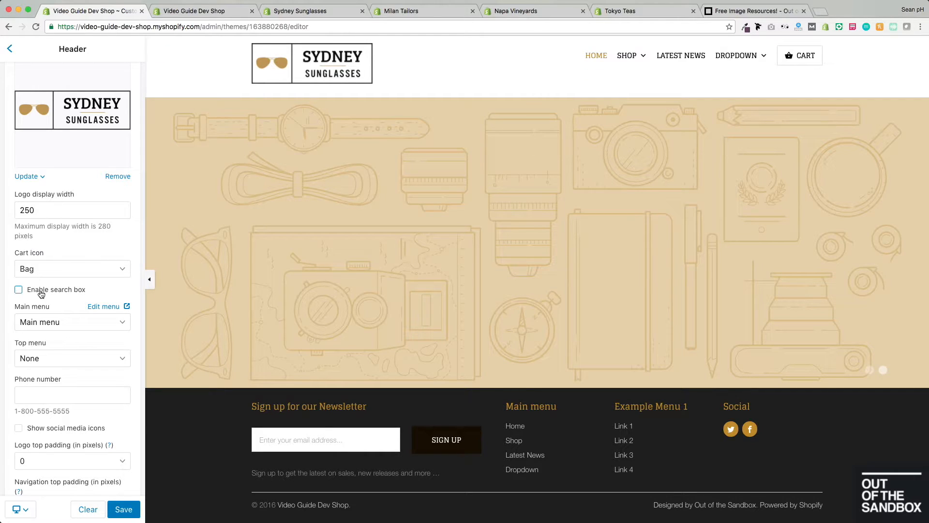
click(41, 291)
- Open the Main menu's link list and compare its items with the Shop dropdown in the theme preview
scroll(42, 295, down, 2)
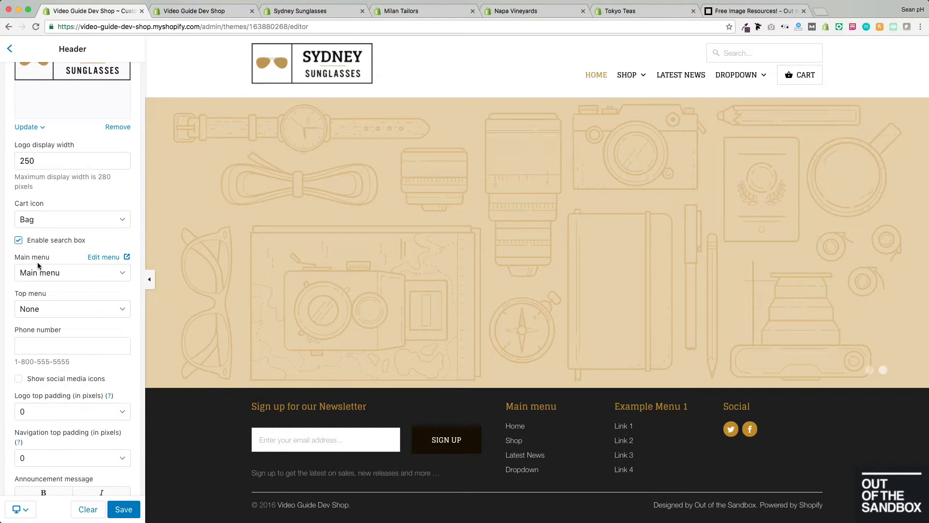
click(110, 258)
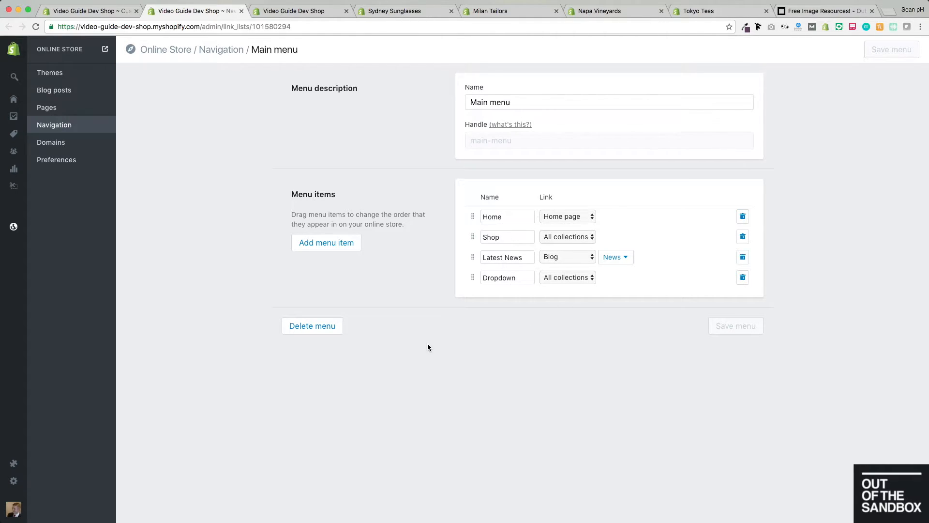
click(130, 10)
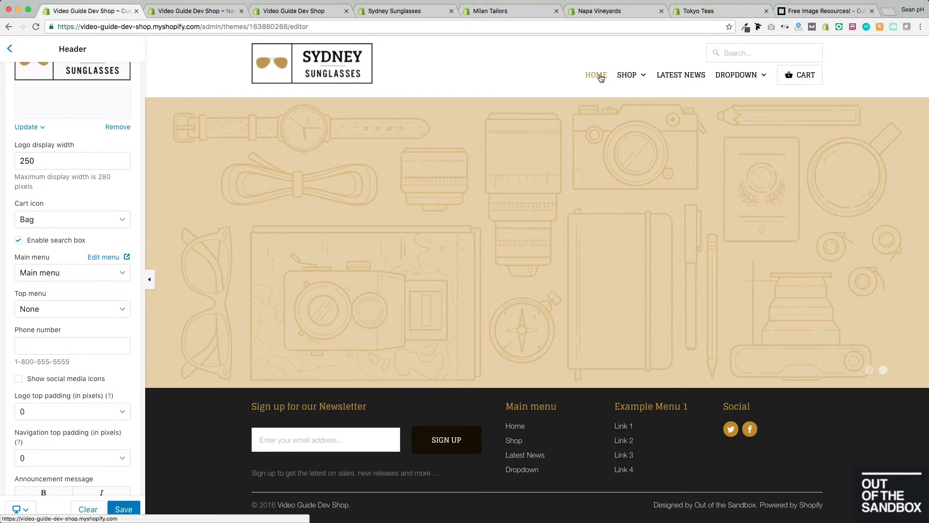
mouse_move(631, 75)
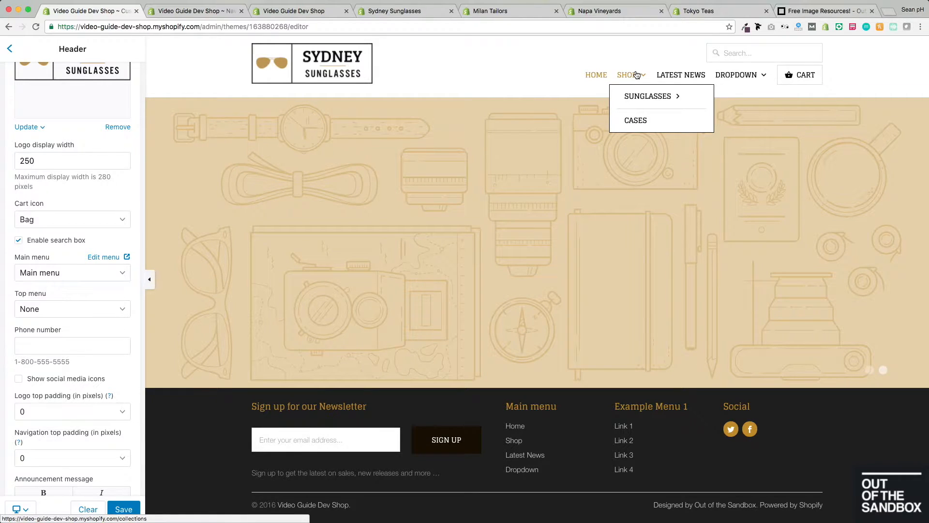
mouse_move(654, 96)
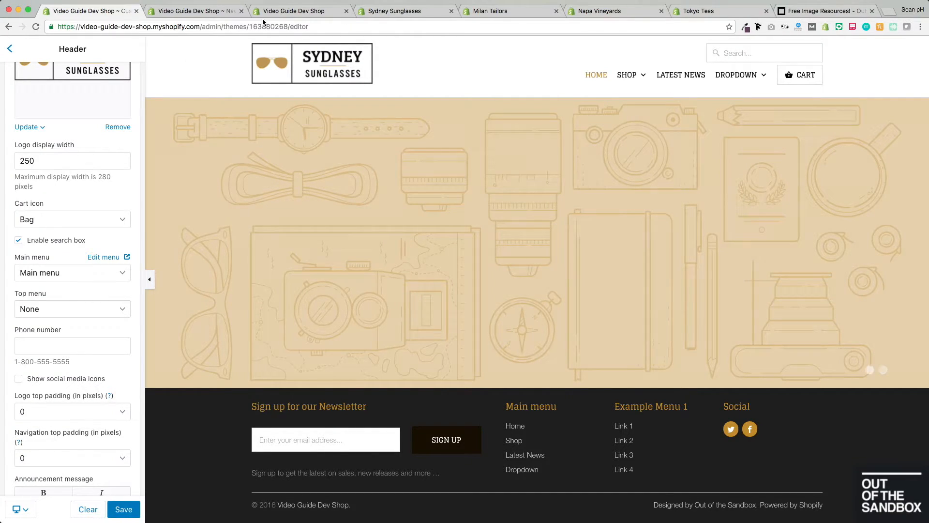
- Examine how the Main menu, Shop and Sunglasses link lists in the store's navigation correspond to the header's nested dropdowns
click(215, 11)
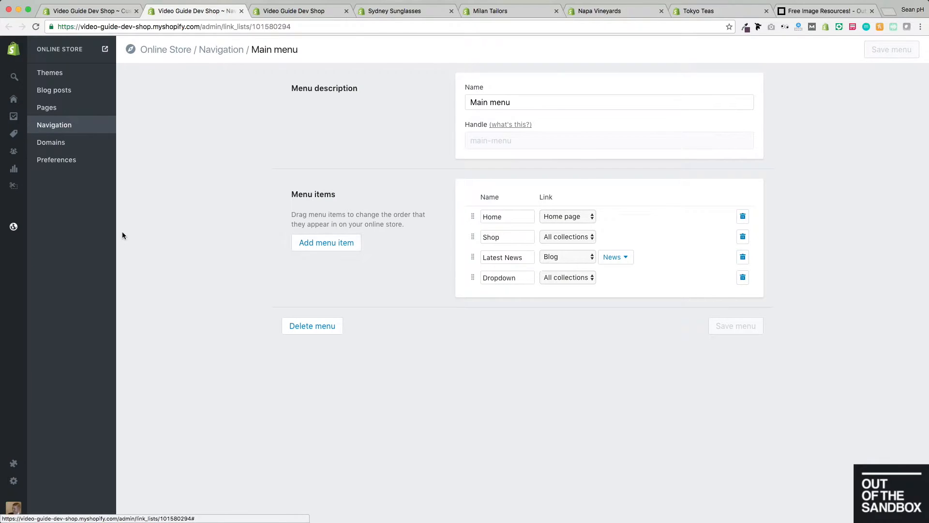
click(62, 126)
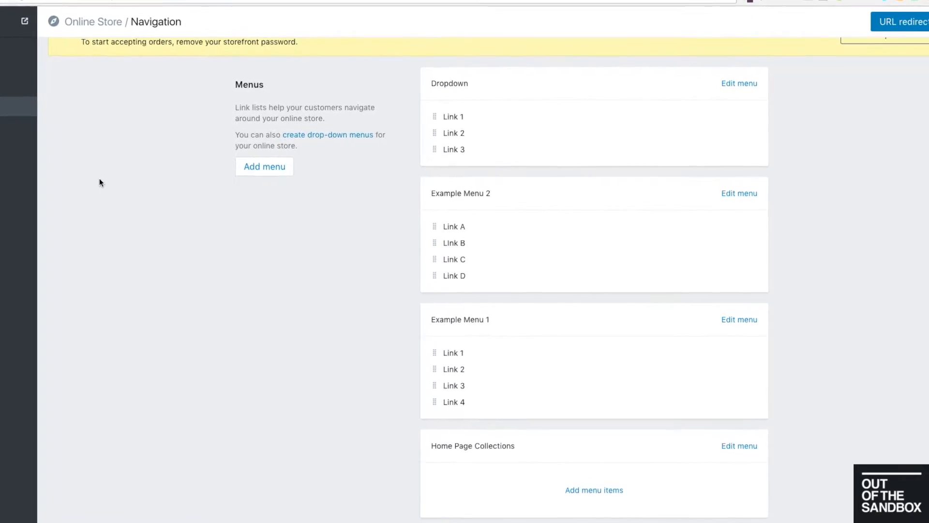
scroll(89, 177, down, 5)
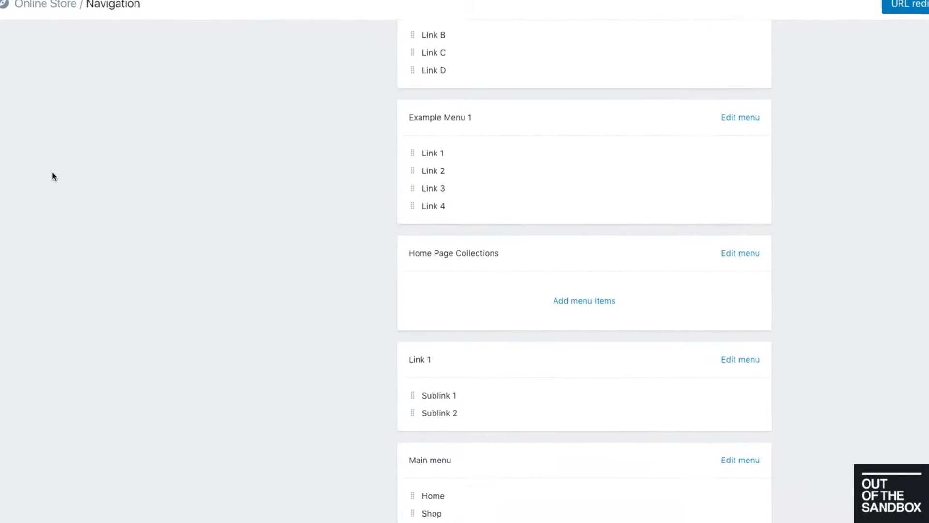
scroll(44, 174, down, 5)
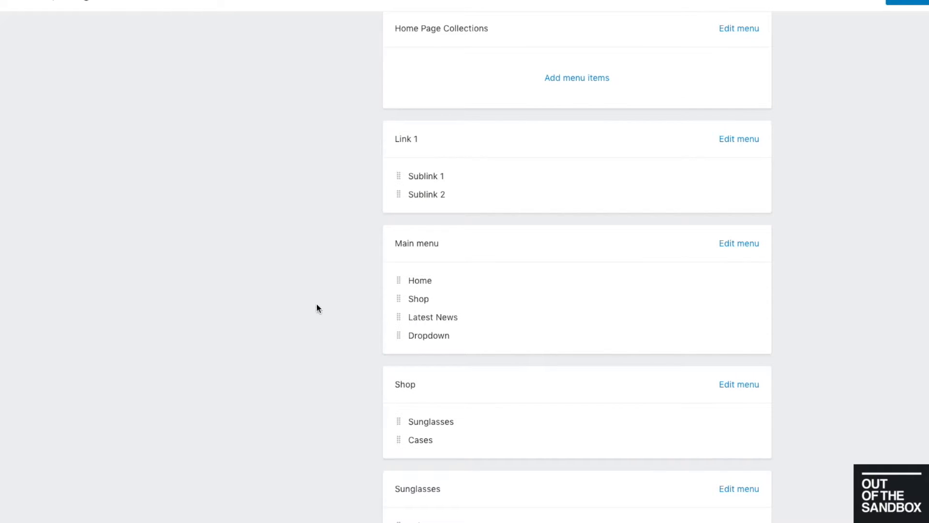
scroll(318, 310, down, 2)
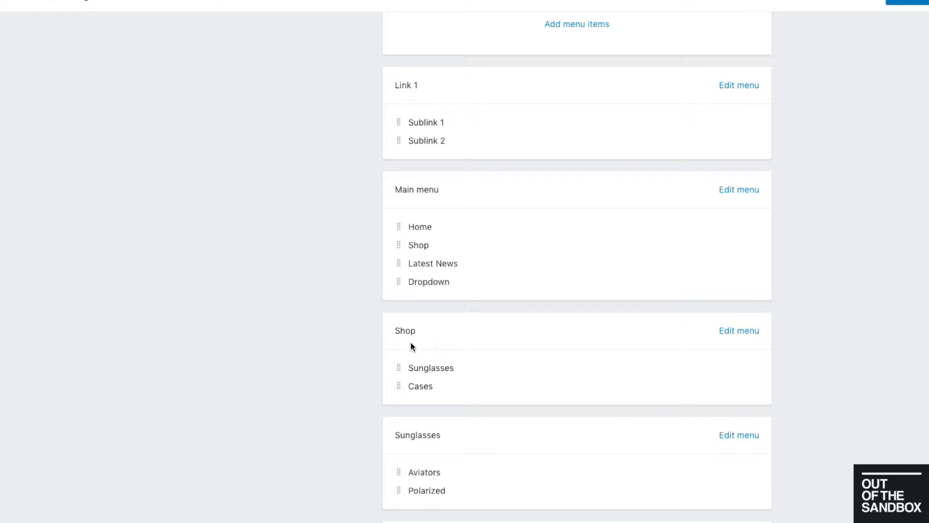
scroll(351, 349, down, 1)
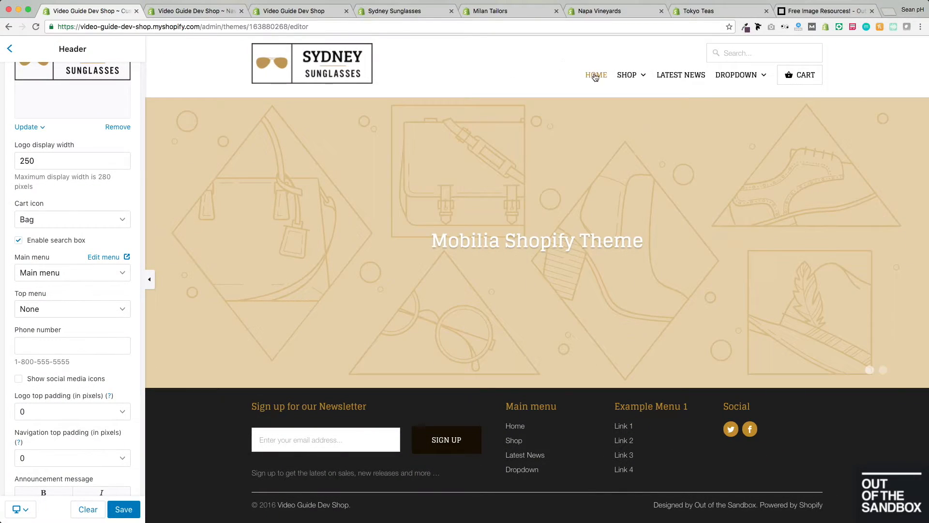
mouse_move(634, 79)
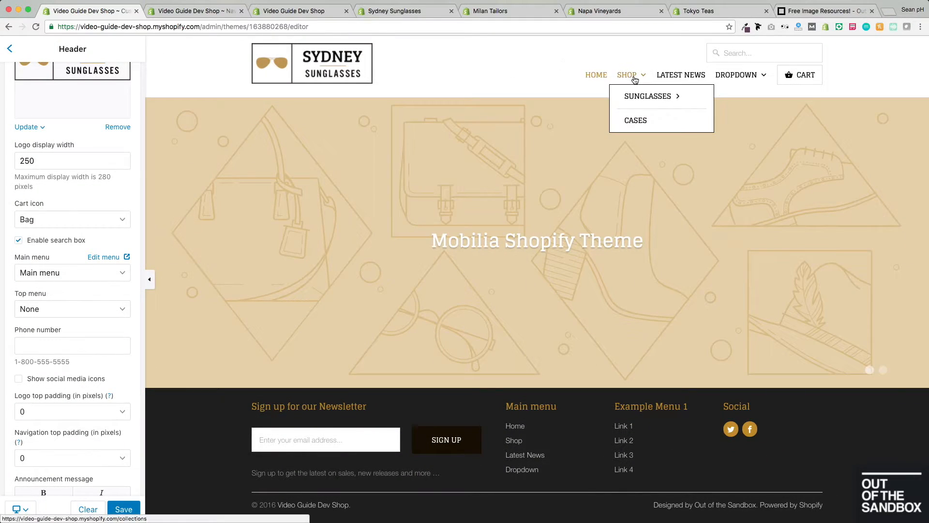
mouse_move(629, 96)
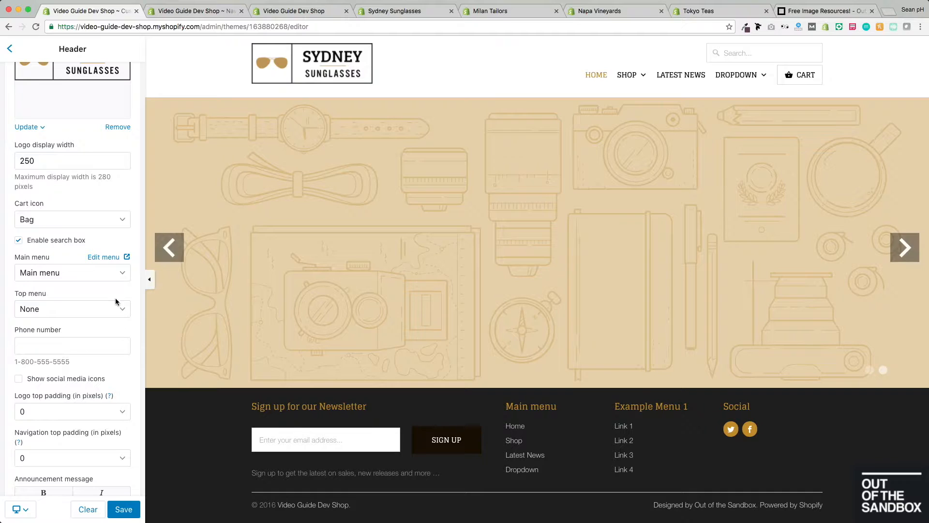
- Assign the Top Bar Menu as the header's top menu
click(73, 315)
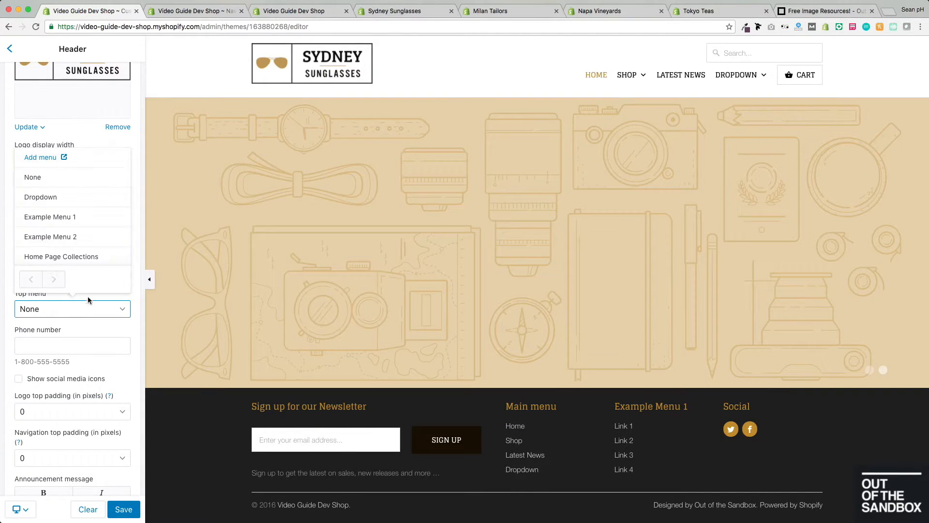
scroll(80, 200, down, 5)
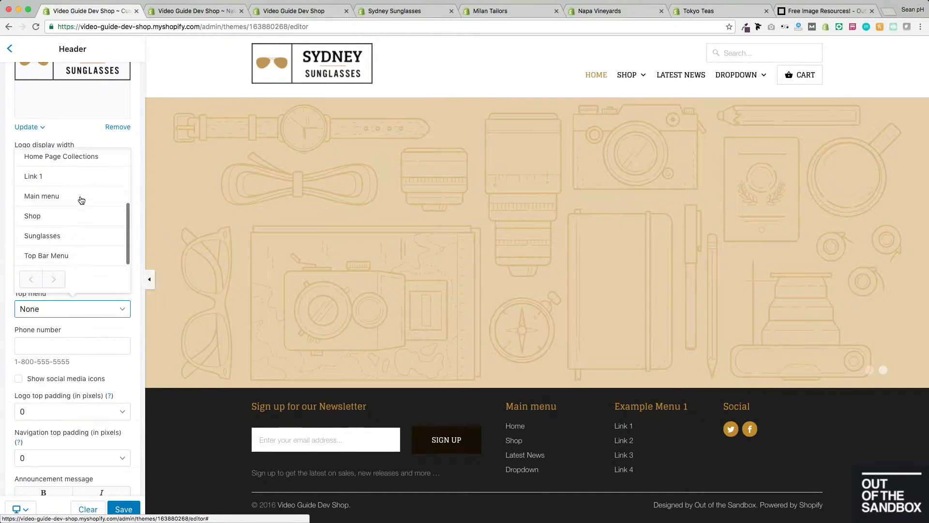
click(61, 256)
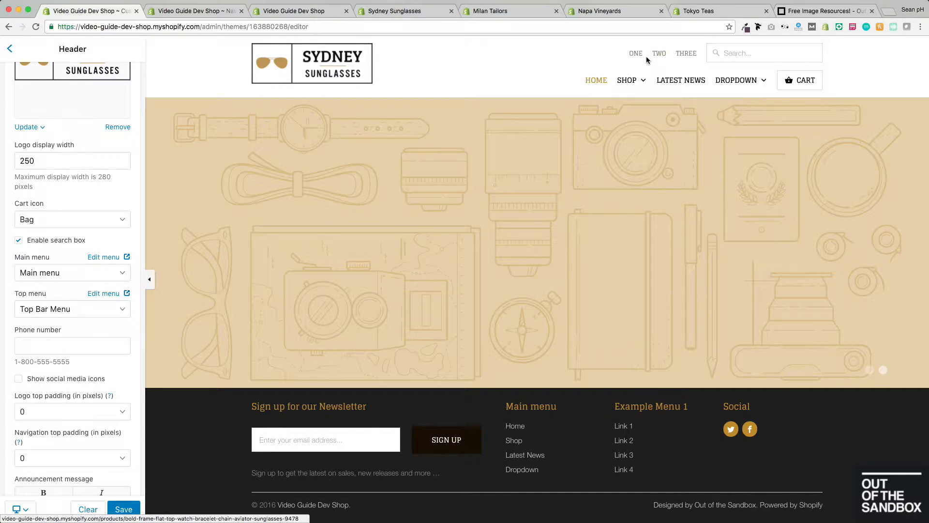
- Enter the store's phone number in the header settings and enable the social media icons
scroll(109, 319, down, 2)
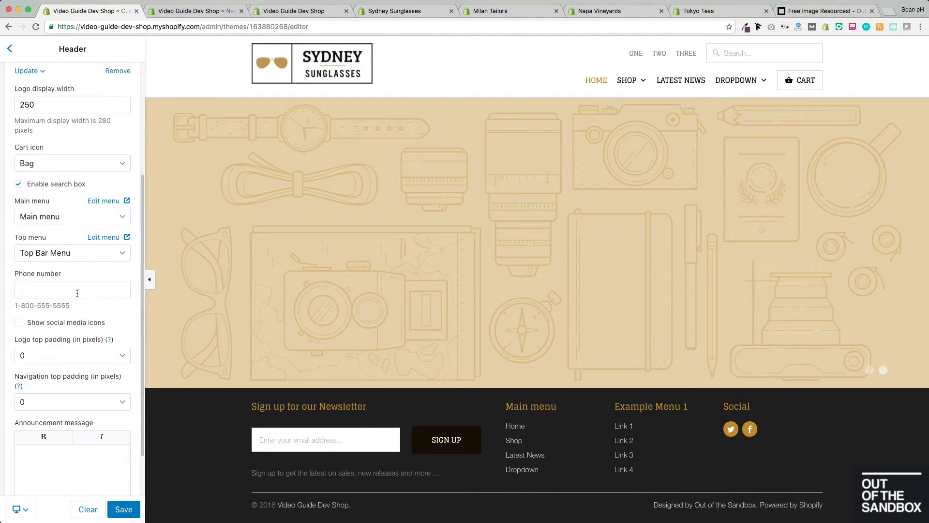
click(80, 290)
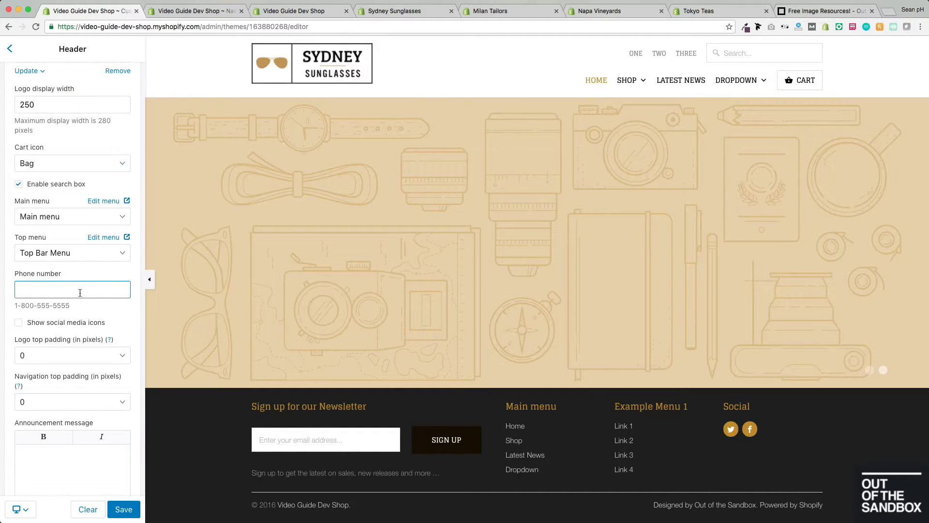
text(1-800-555-5555)
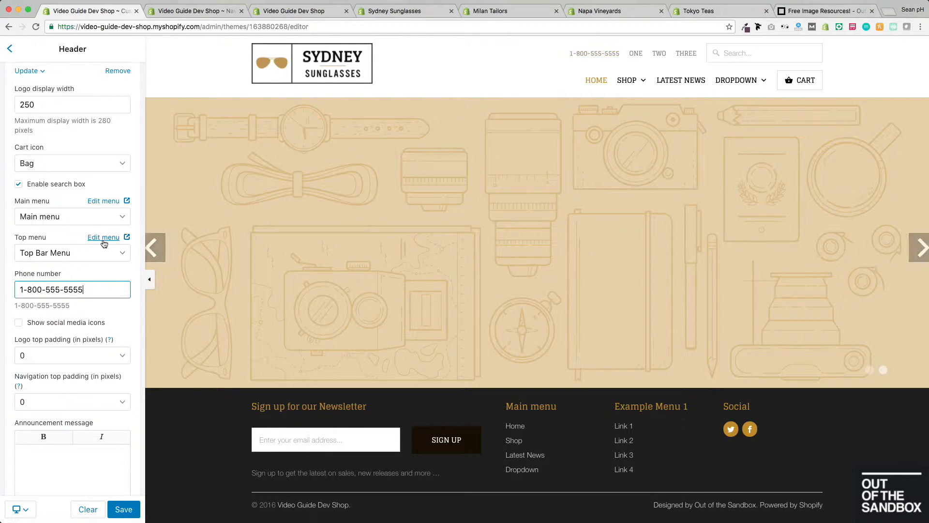
scroll(91, 244, down, 3)
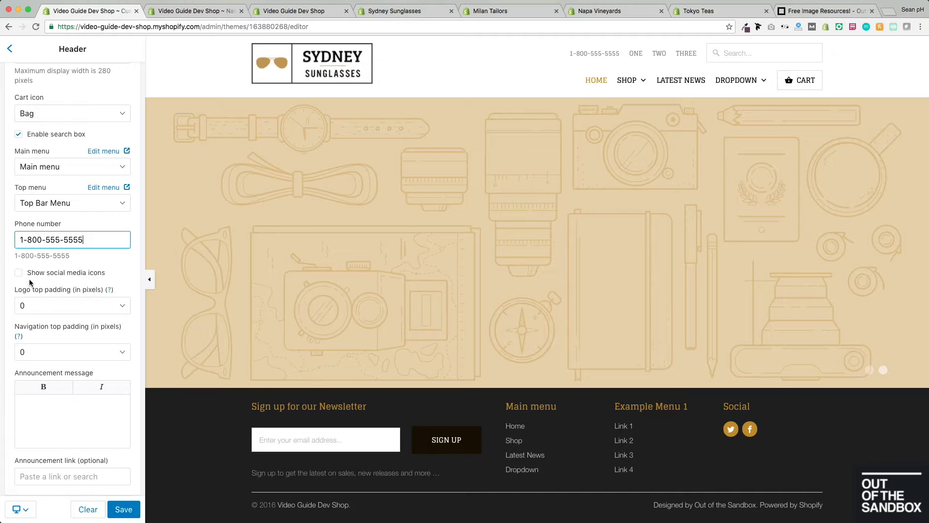
click(47, 277)
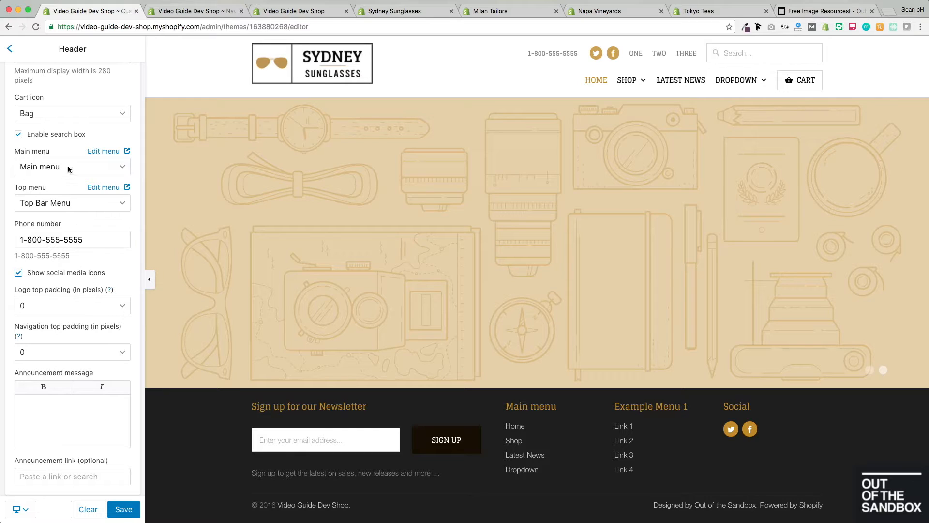
- Review the Social media links in the theme's general settings, from Twitter through to the email address
click(10, 49)
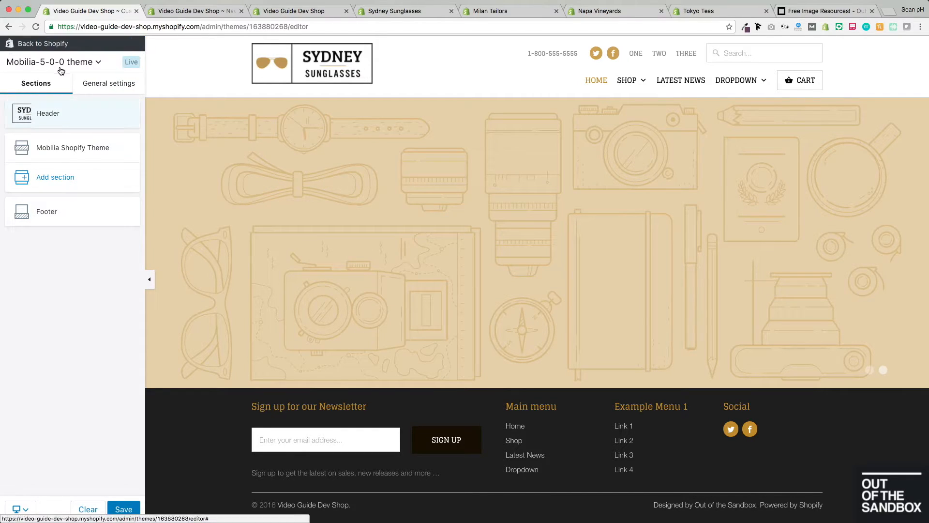
click(103, 86)
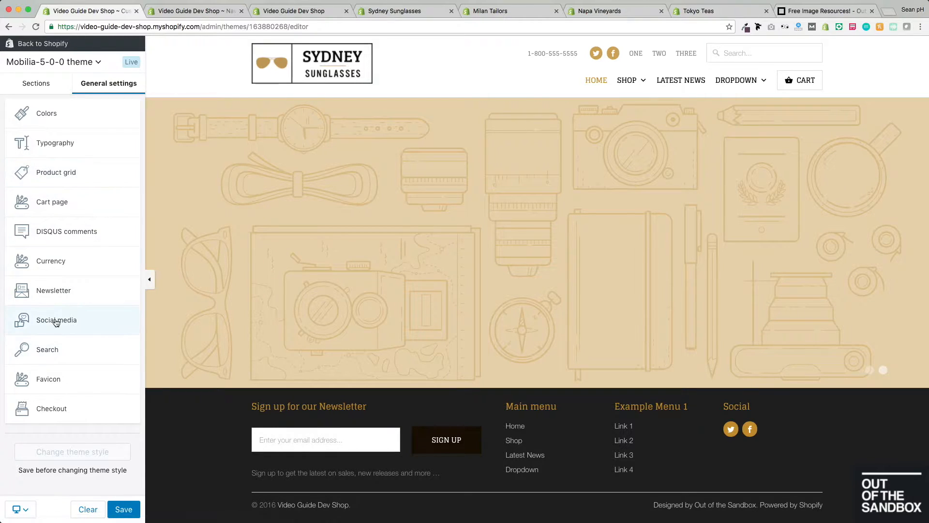
click(70, 321)
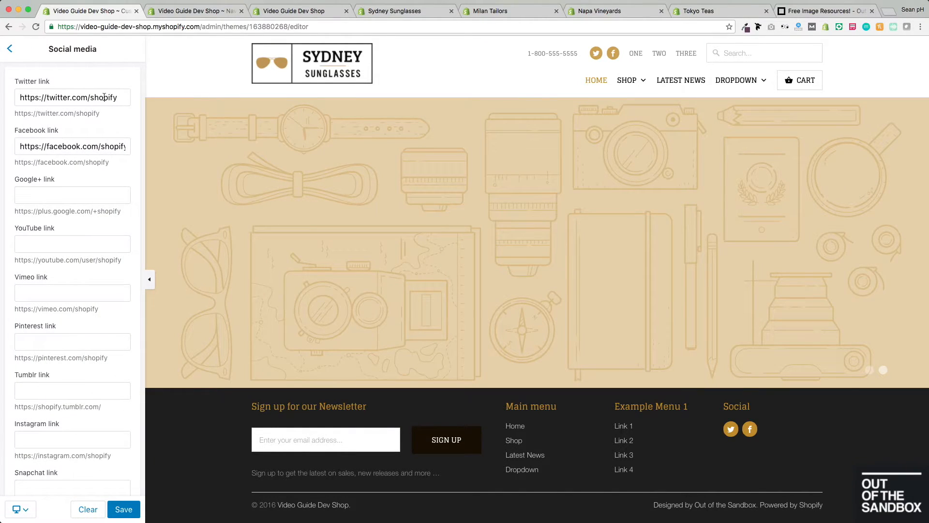
scroll(107, 101, down, 8)
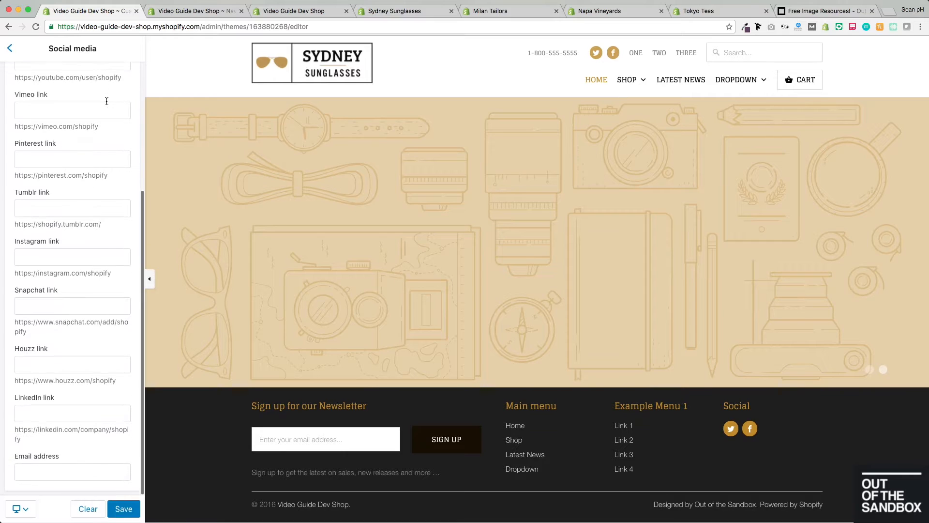
scroll(82, 336, up, 7)
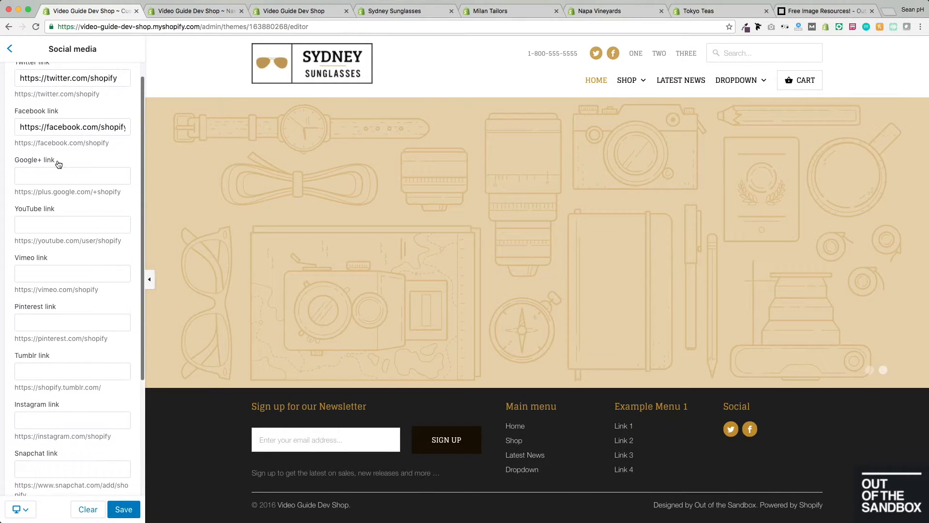
scroll(83, 195, up, 1)
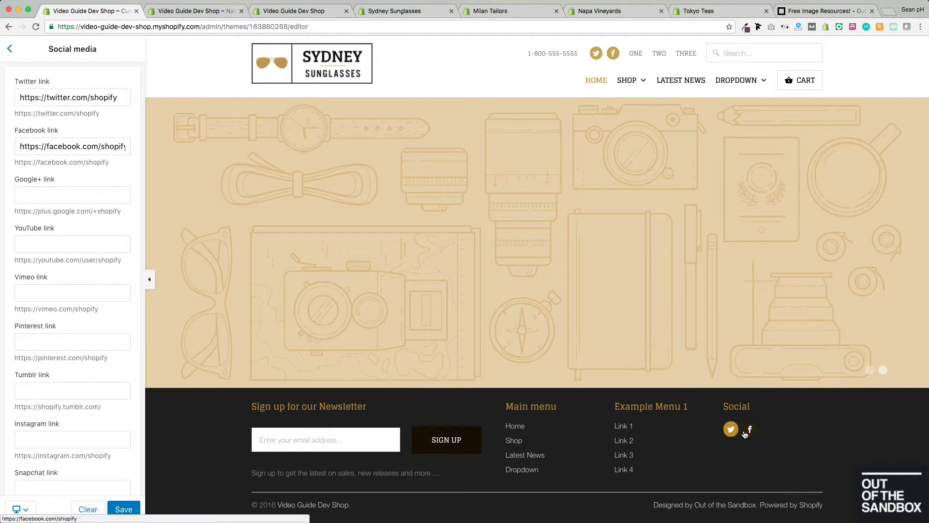
- Return to the Header section and set the logo top padding to 4 pixels
click(9, 49)
click(22, 83)
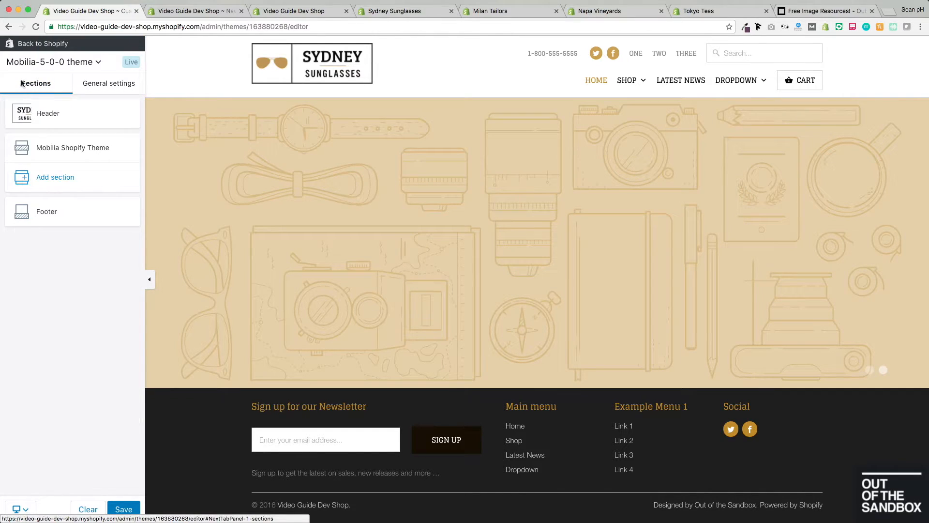
click(58, 122)
scroll(103, 183, down, 5)
scroll(103, 183, down, 3)
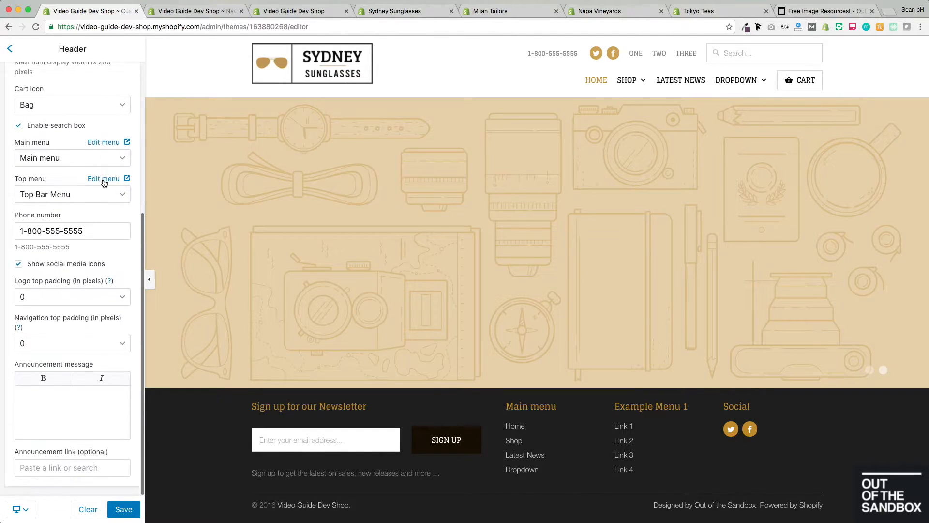
click(75, 293)
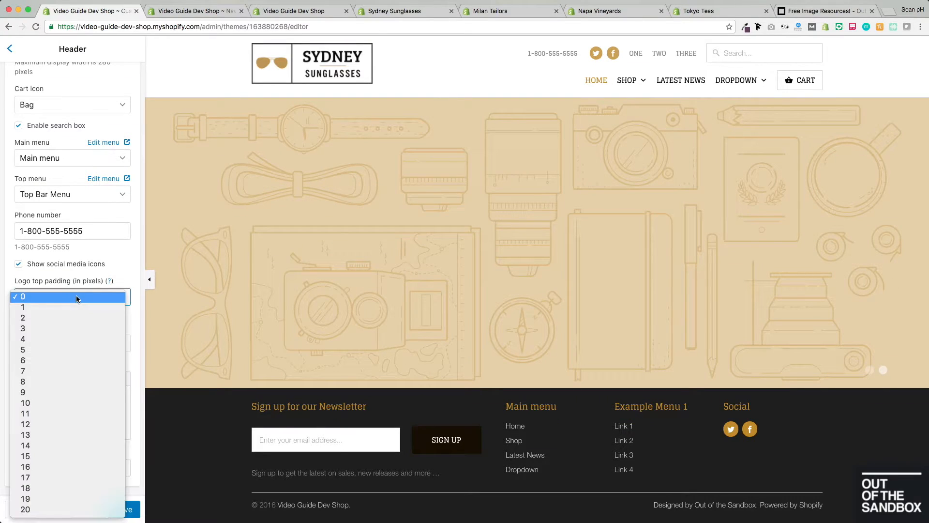
key(Escape)
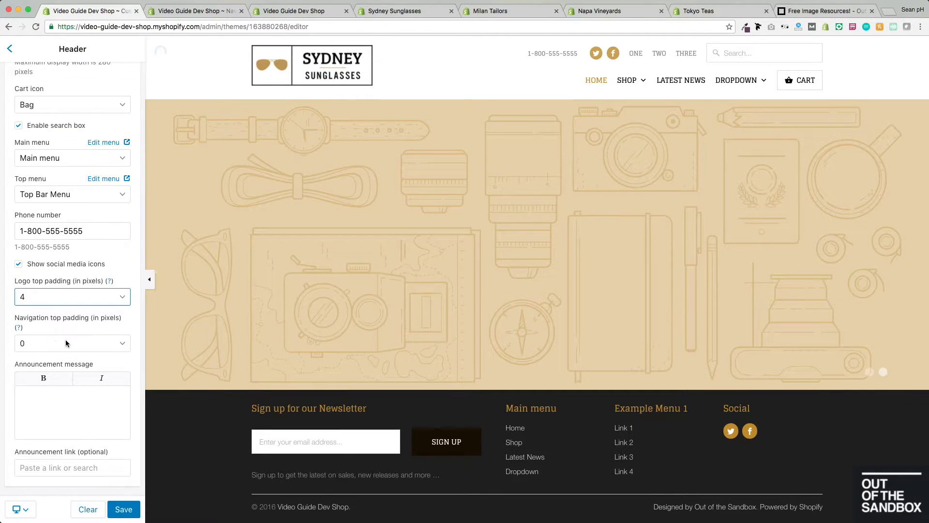
- Try a navigation top padding of 11 pixels in the header, and reset both the navigation and logo top padding to 0
click(67, 342)
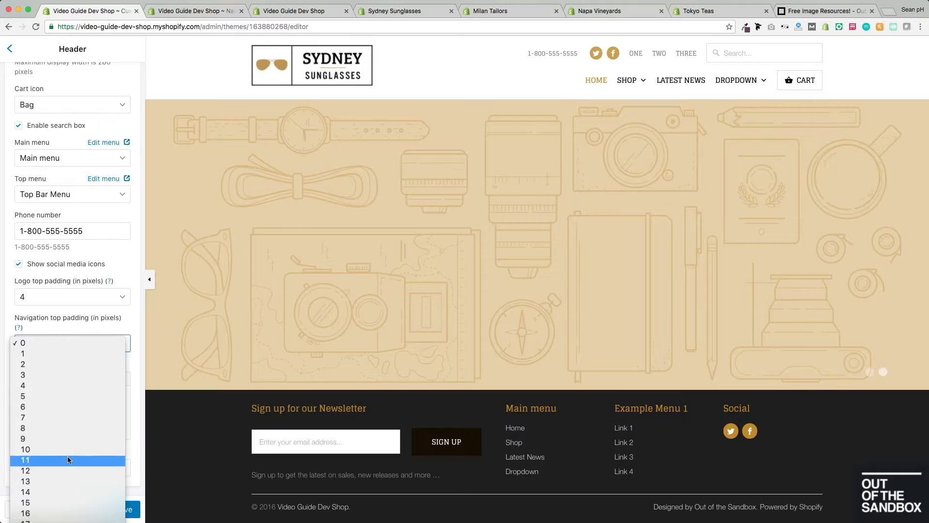
click(68, 457)
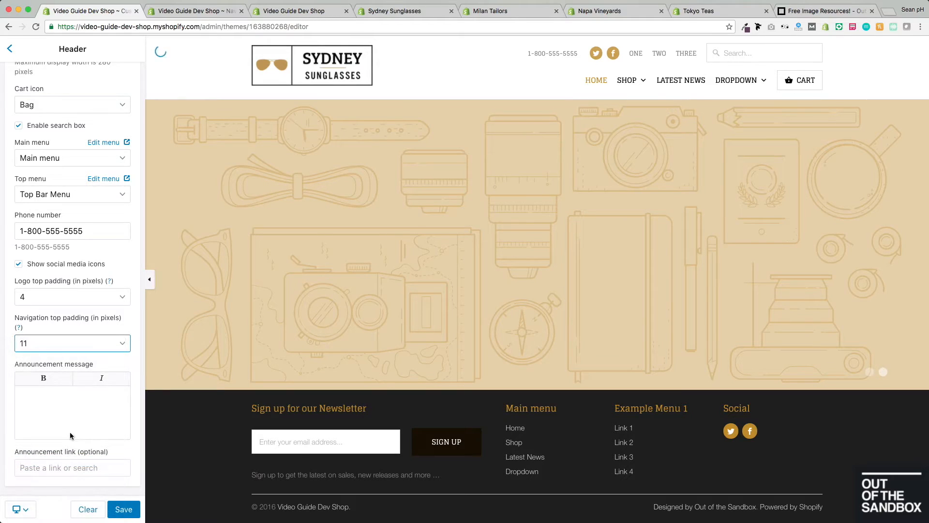
click(70, 338)
click(38, 226)
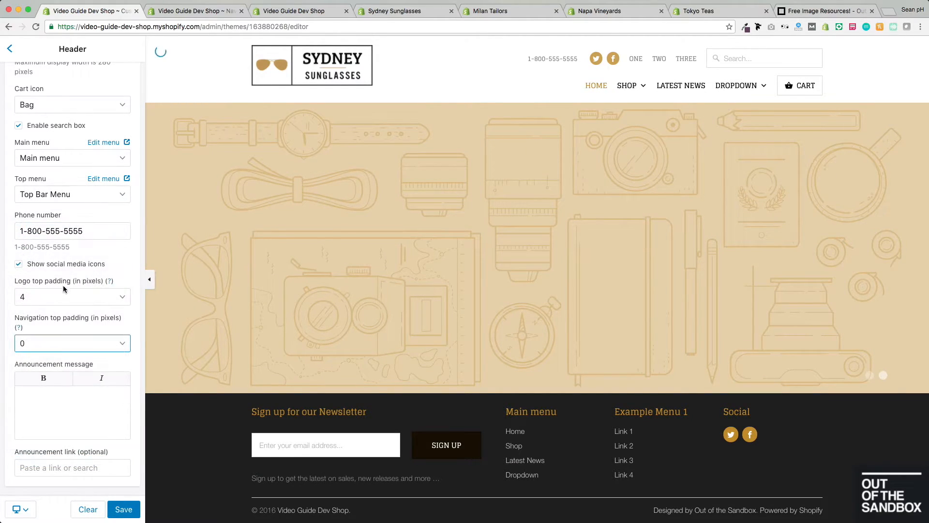
click(44, 296)
click(49, 250)
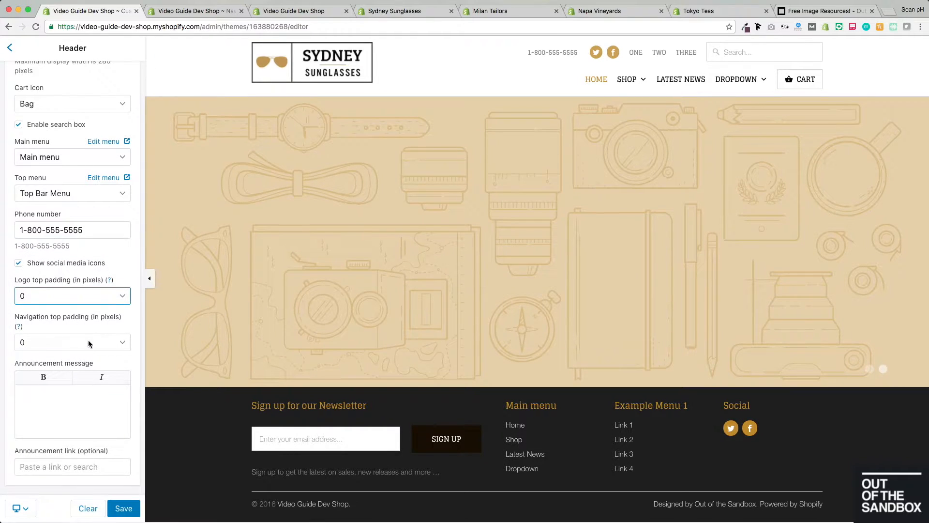
- Enter the announcement message "Free Shipping Forever", with "Free" in bold and "Forever" in italics
click(53, 409)
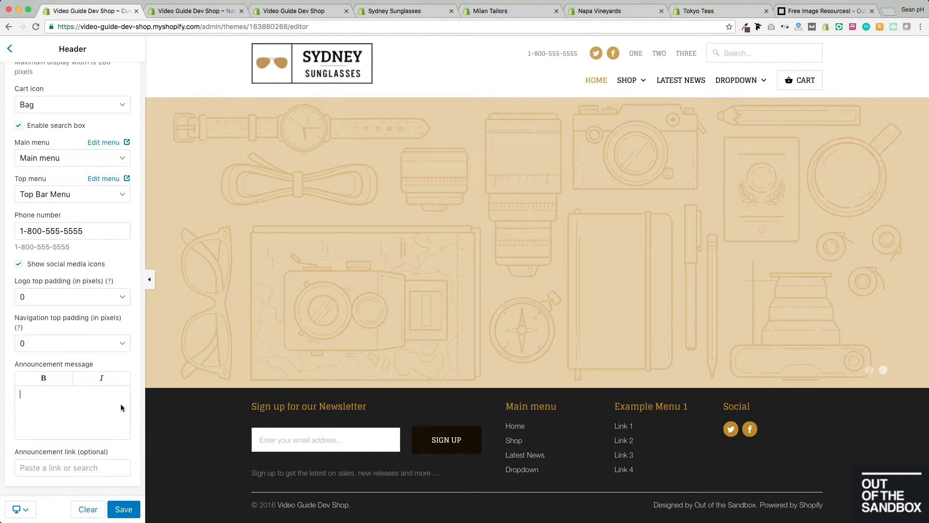
text(Free Shipping Forever)
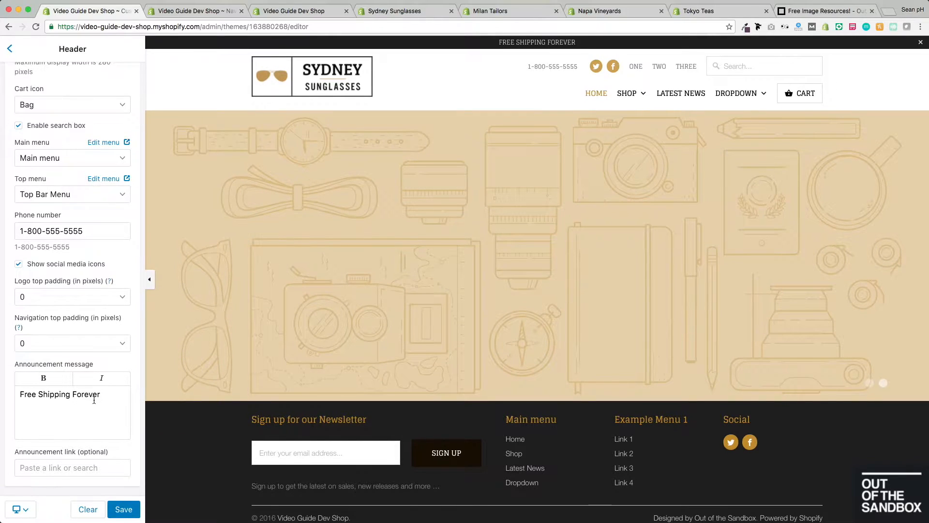
drag(38, 396, 18, 396)
click(44, 378)
drag(75, 394, 101, 394)
click(102, 377)
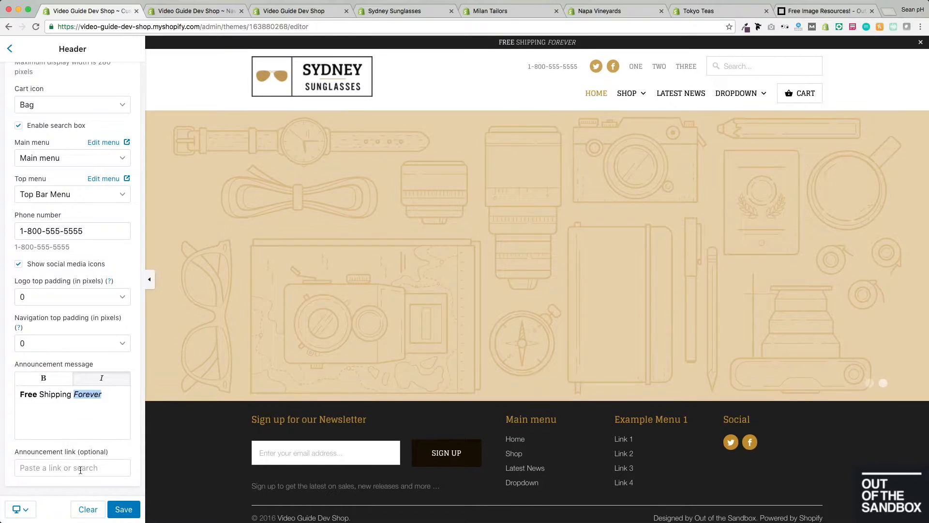
- Link the header announcement to the Shipping Info page and save the theme changes
click(58, 469)
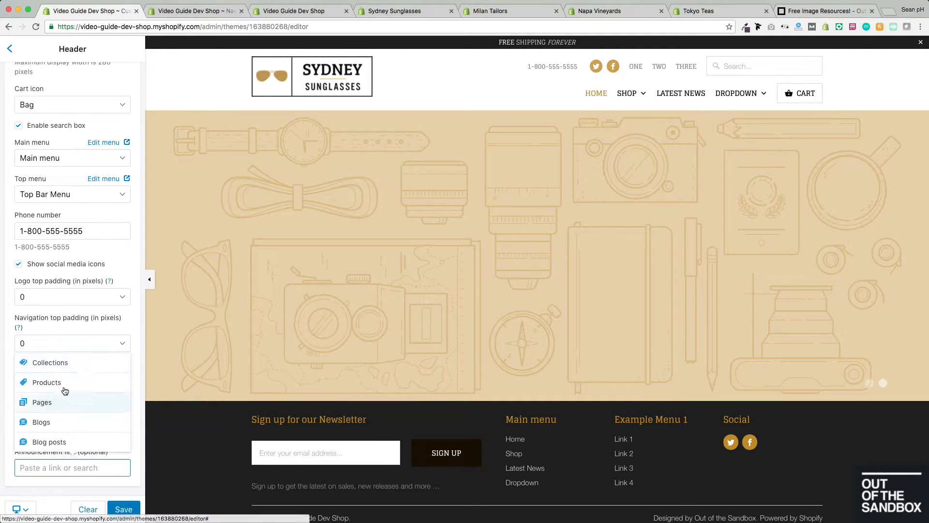
click(63, 401)
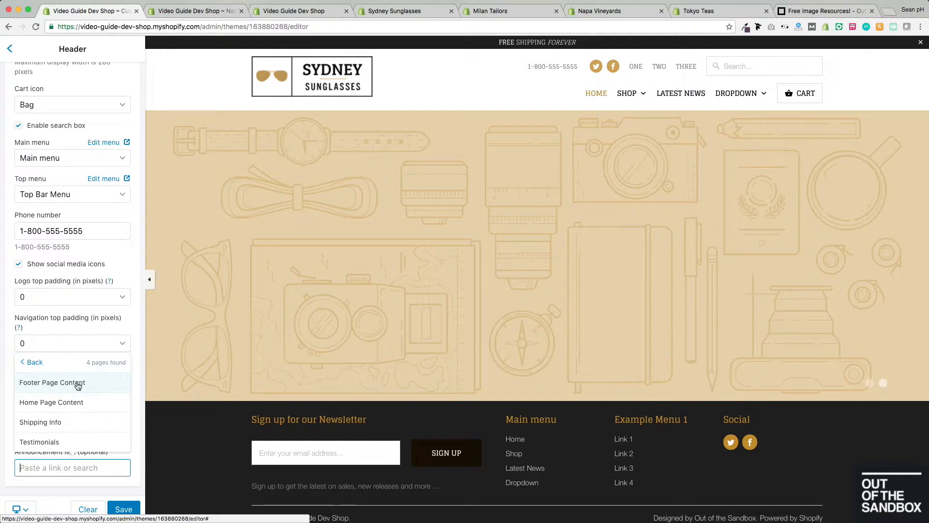
click(56, 424)
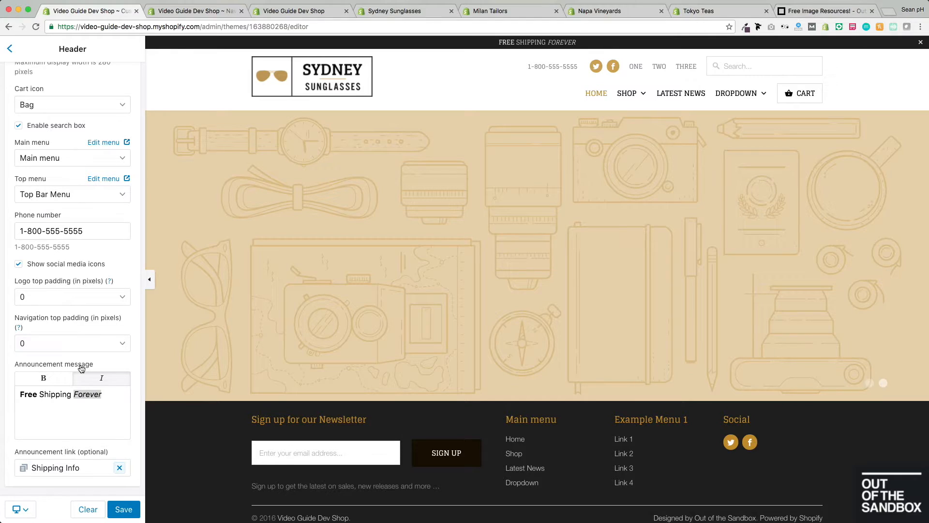
click(128, 514)
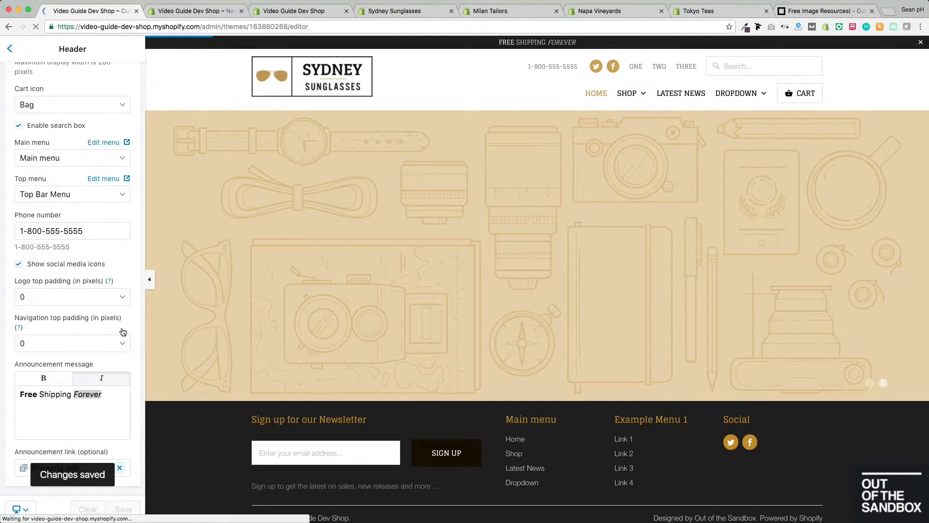
- Open the Footer section and check the available choices for Menu 1 and Menu 2
click(10, 49)
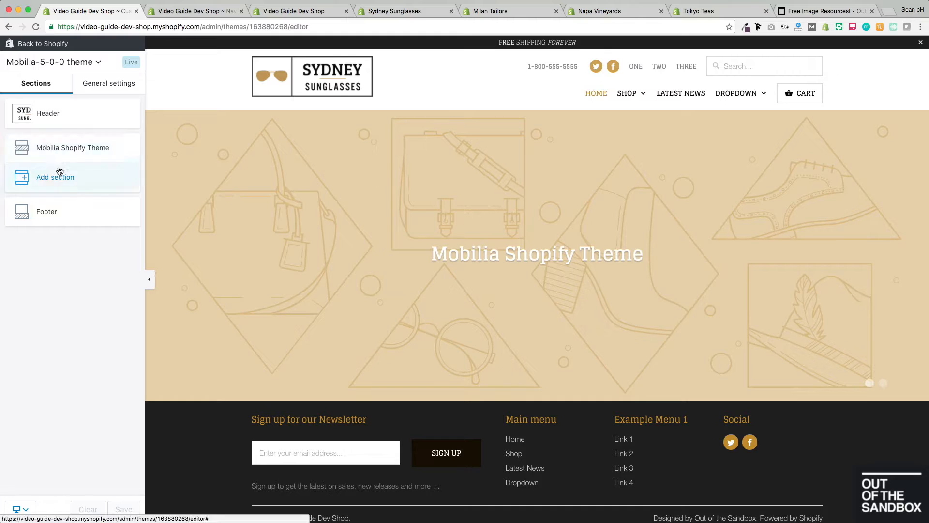
click(49, 214)
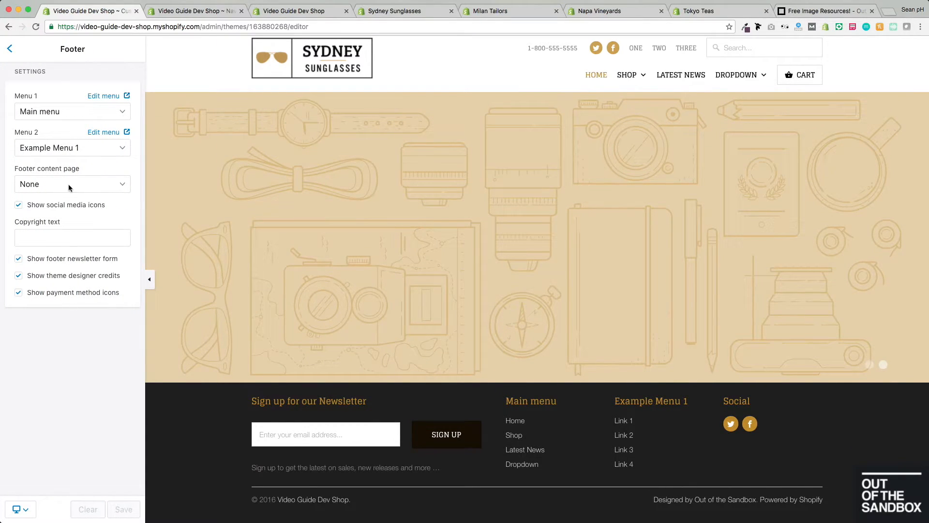
click(43, 116)
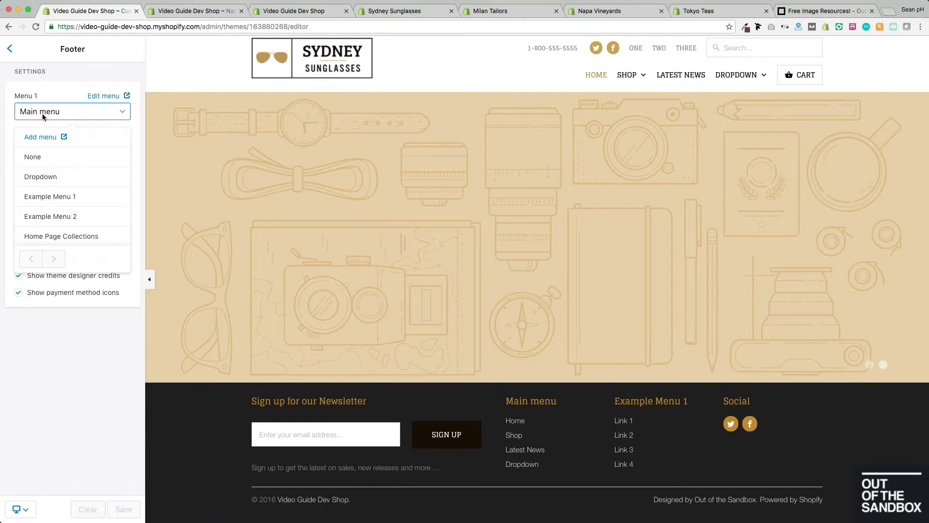
click(65, 330)
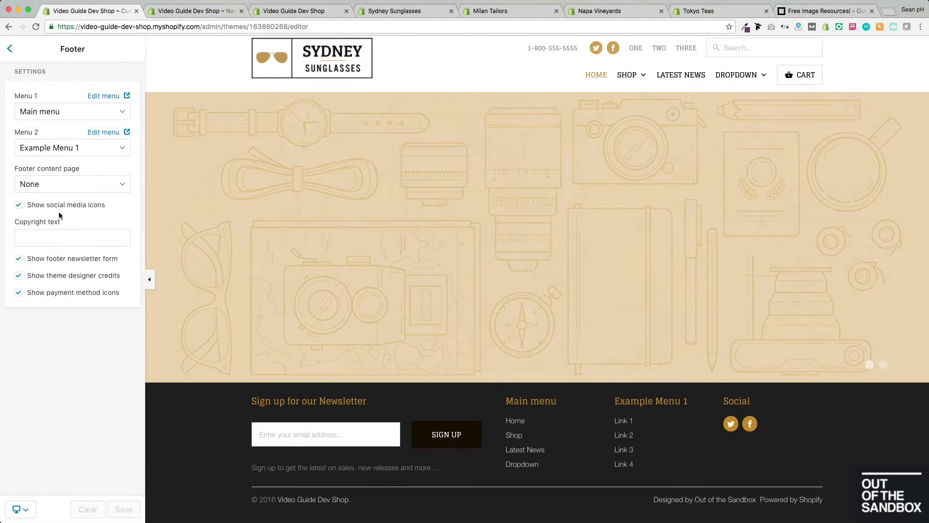
click(53, 150)
click(590, 439)
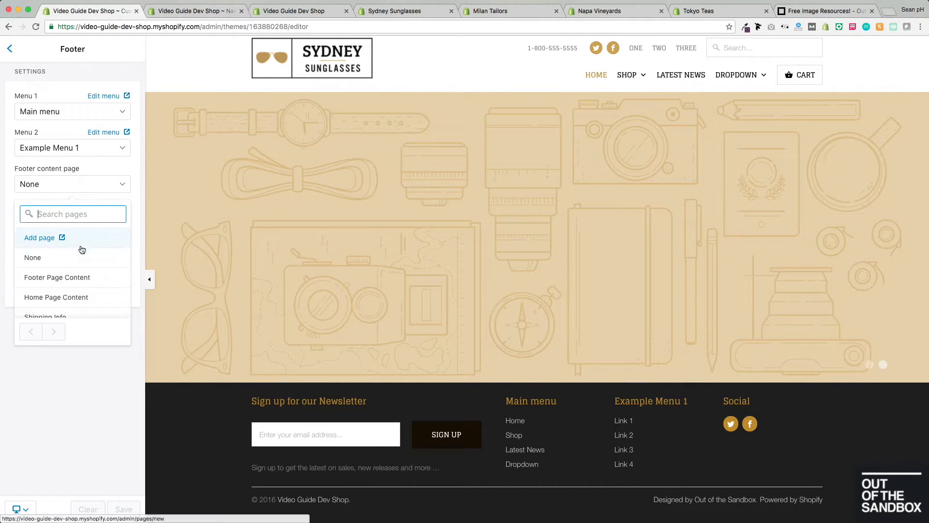
- Set the Shipping Info page as the footer content page and check its text in the preview
scroll(60, 288, down, 1)
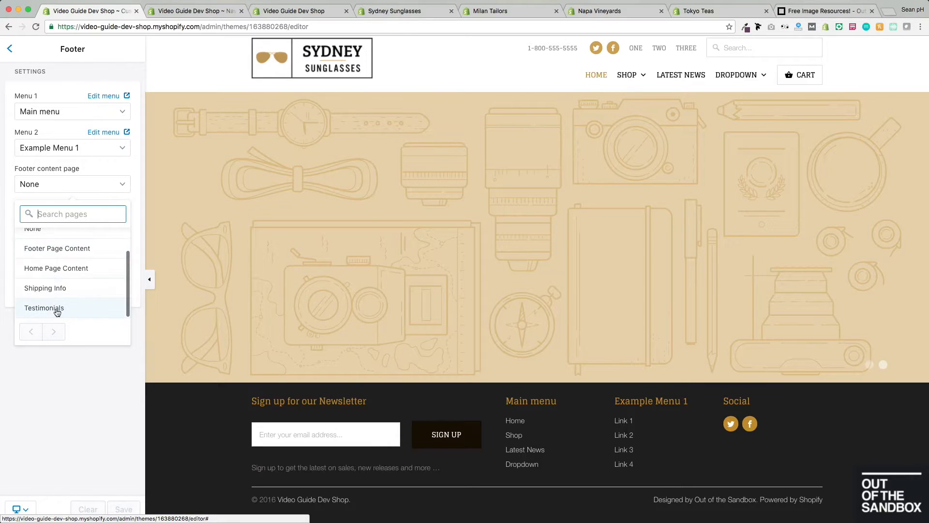
click(61, 288)
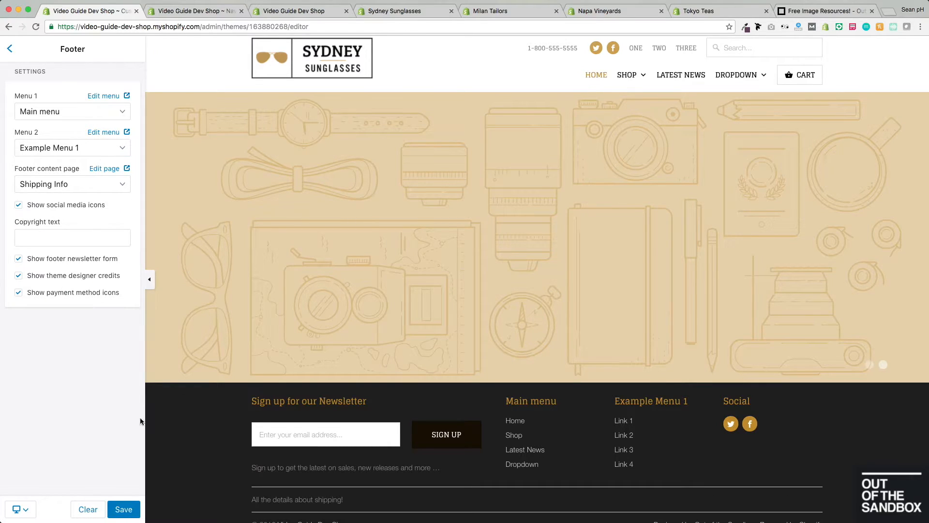
scroll(405, 446, down, 1)
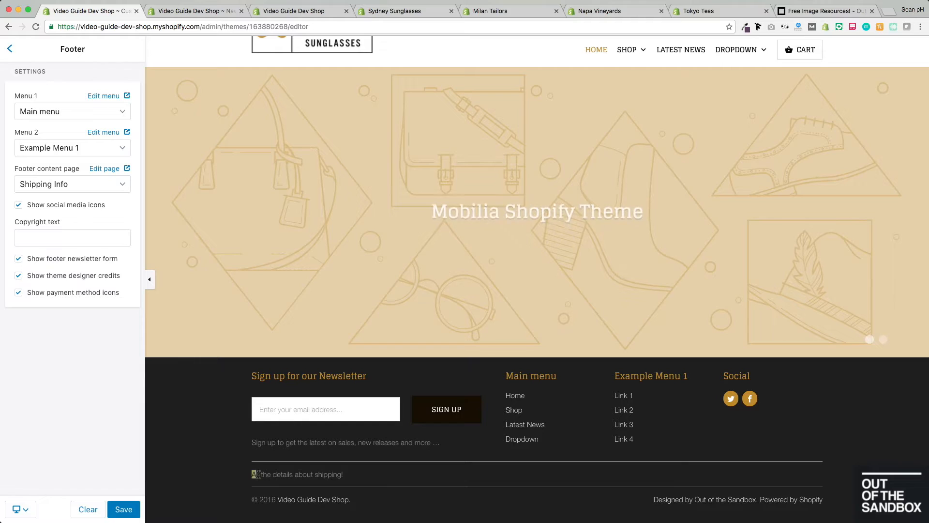
triple_click(363, 471)
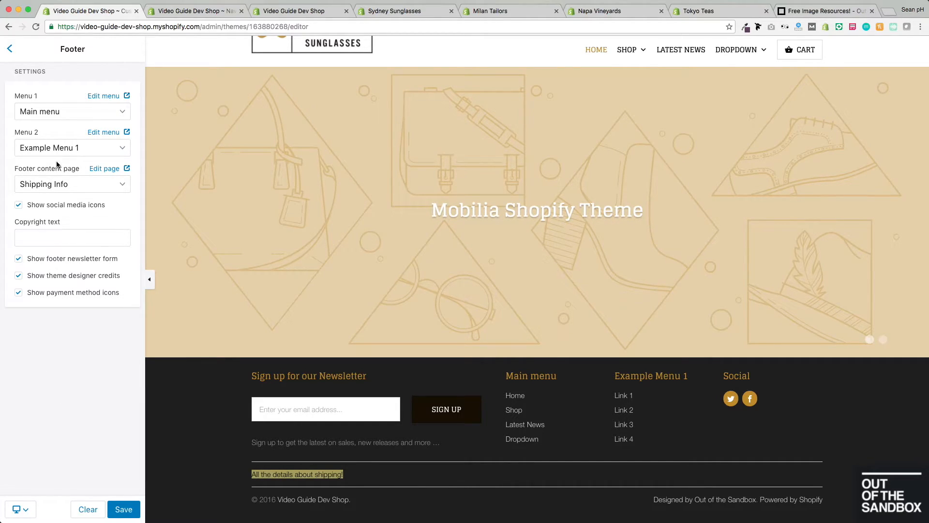
- Turn the footer's social media icons off and back on, and enter "Additions" as the copyright text
click(56, 207)
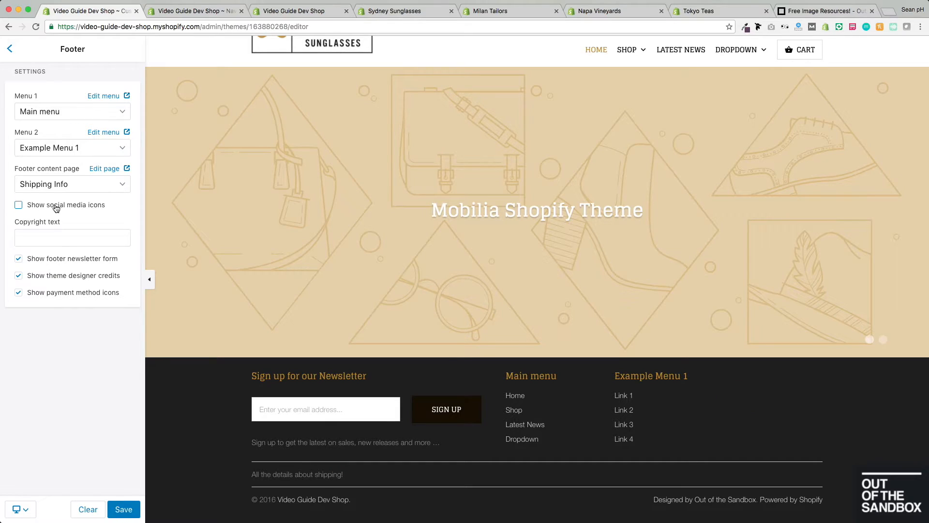
click(56, 207)
click(56, 238)
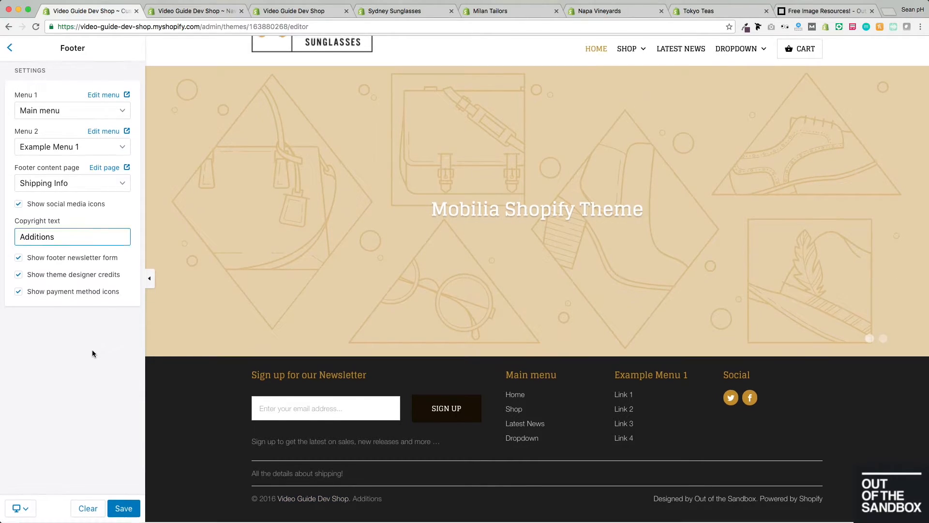
- Try the footer with the newsletter form, theme designer credits and payment method icons each switched off, and re-enable them
click(54, 262)
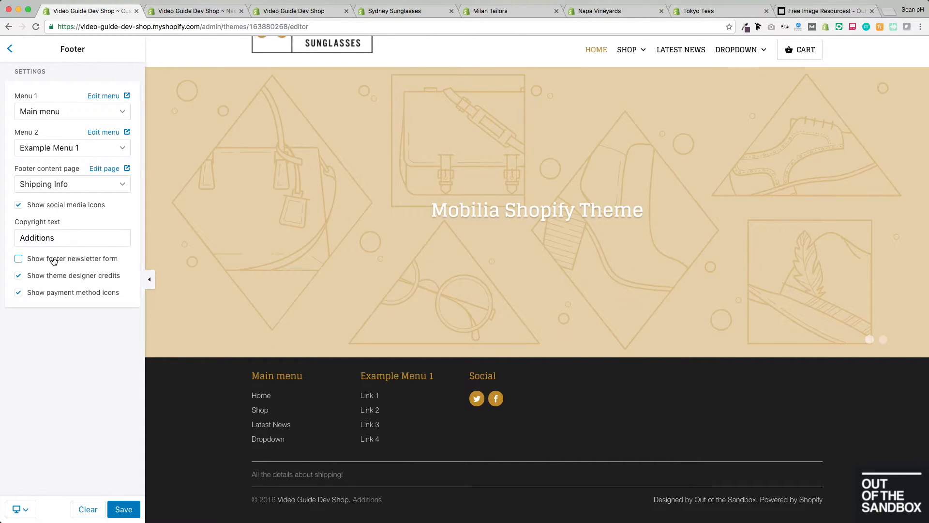
click(54, 261)
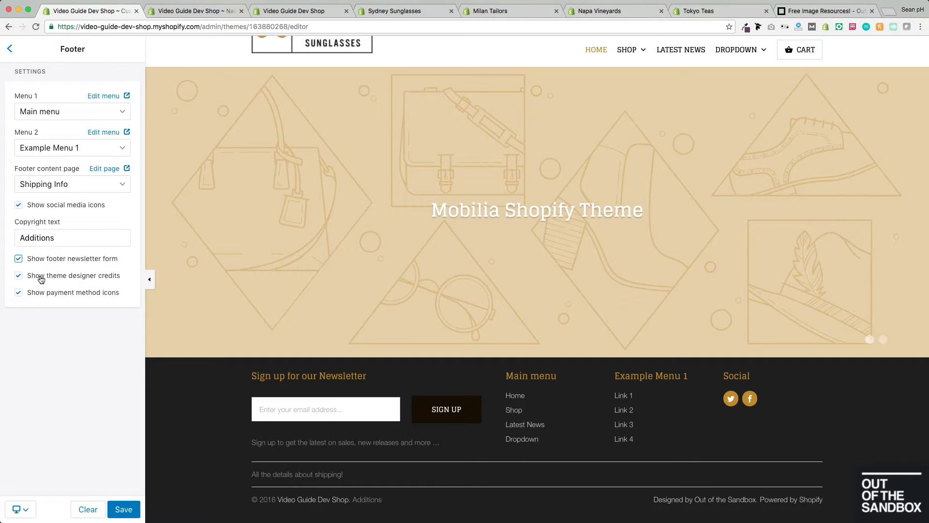
click(44, 279)
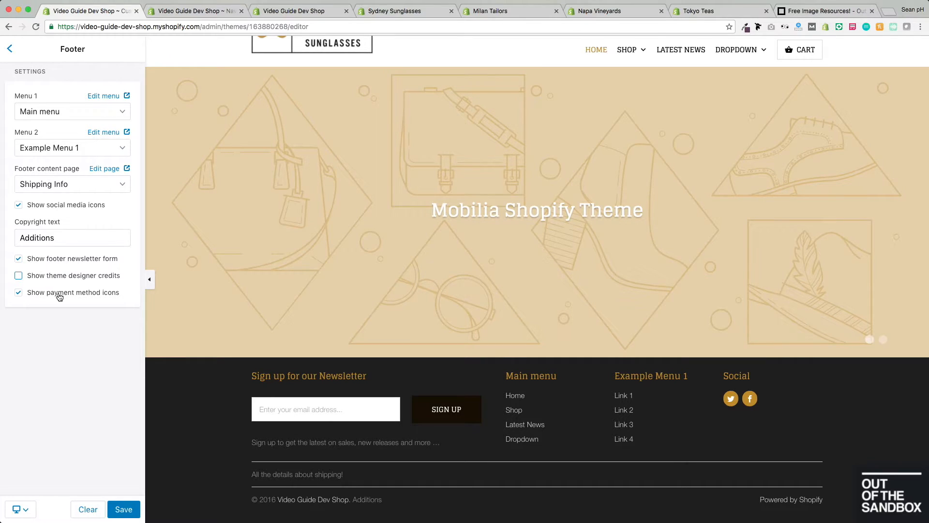
click(97, 296)
click(69, 296)
click(62, 282)
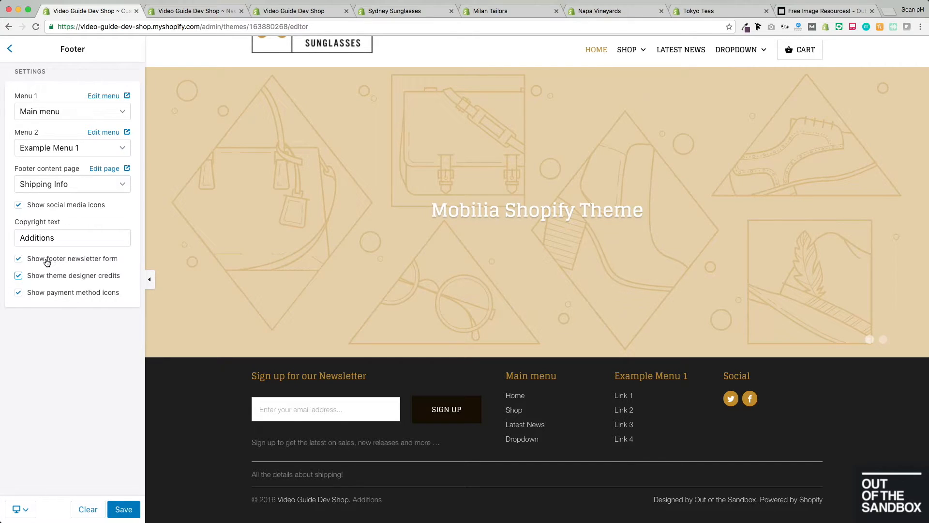
click(56, 261)
click(57, 263)
click(56, 263)
- Enable the first name and last name fields in the general Newsletter settings and look over the popup options
click(10, 49)
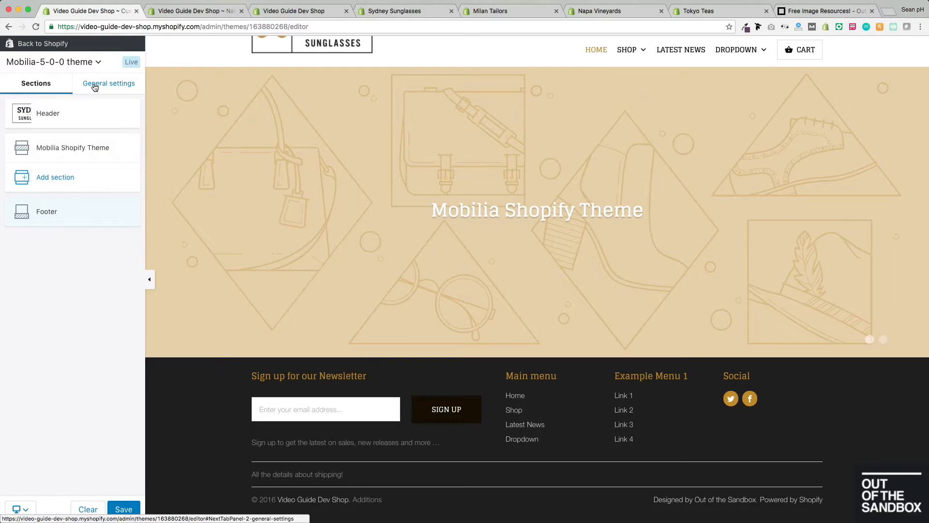
click(110, 85)
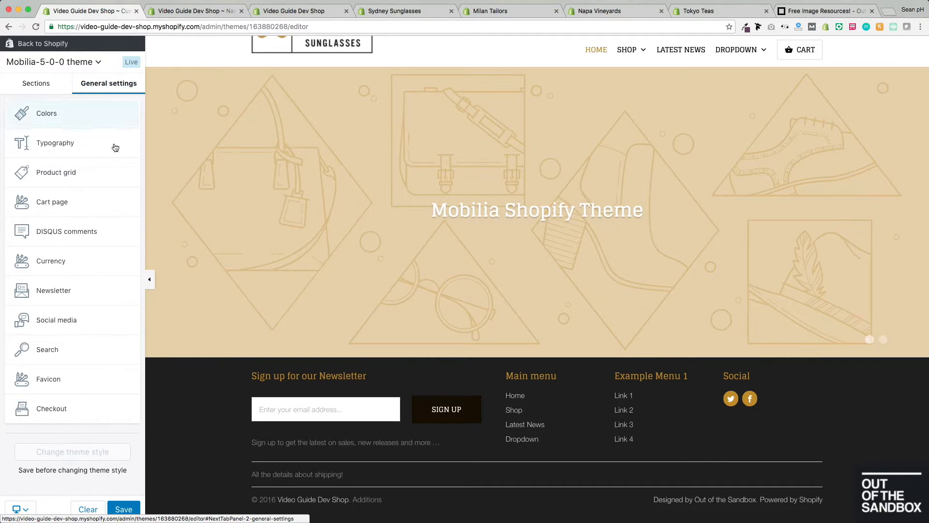
click(54, 290)
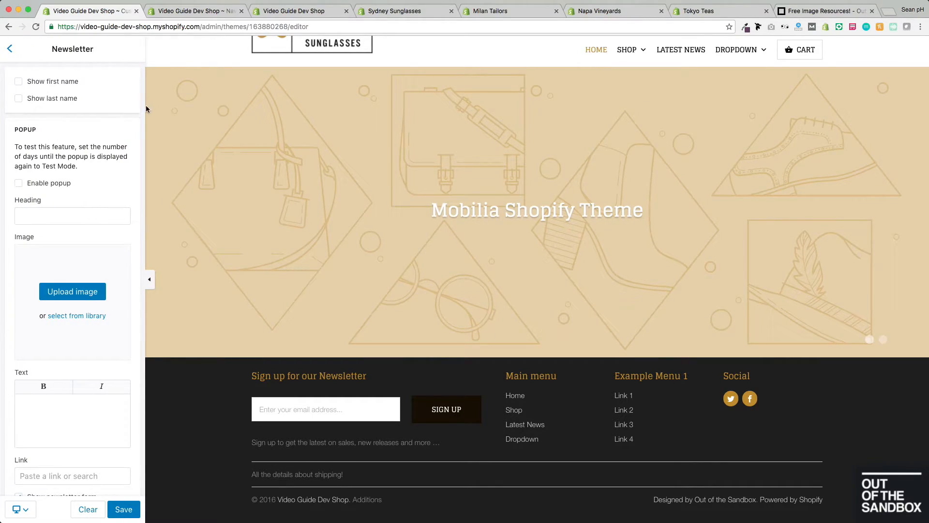
click(18, 81)
click(19, 99)
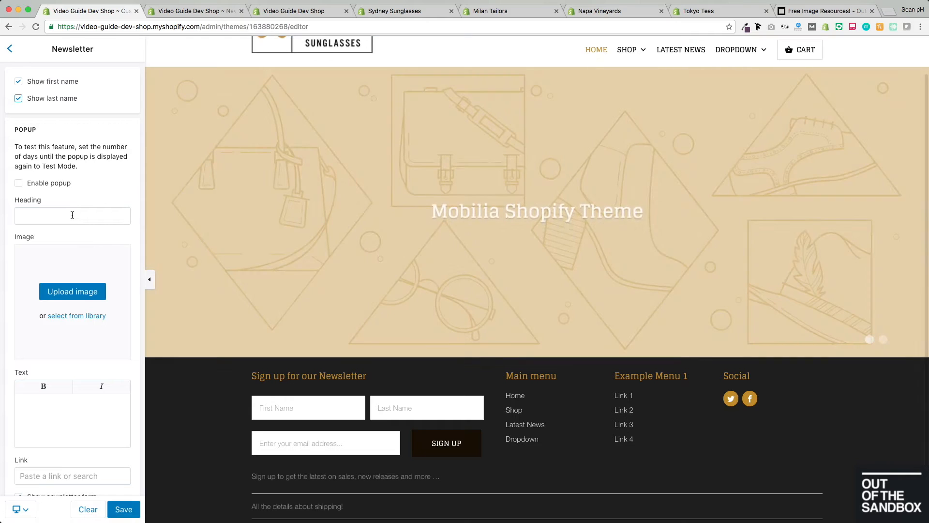
scroll(188, 304, down, 1)
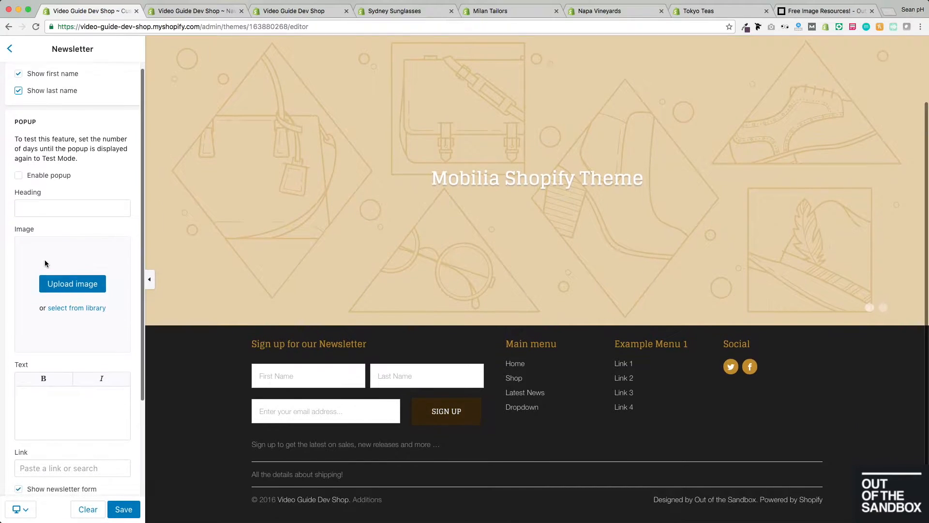
scroll(45, 259, down, 5)
scroll(68, 222, up, 5)
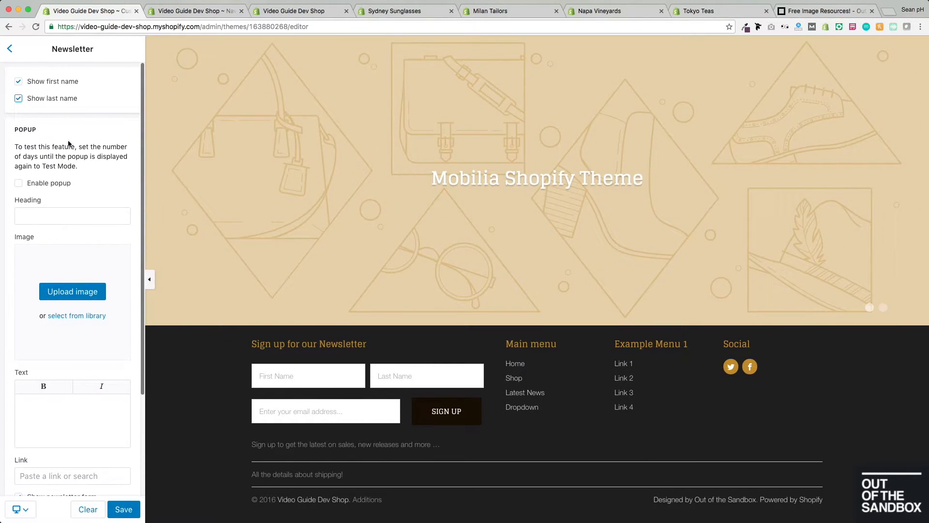
- Return to the theme's sections and open the settings of the Mobilia Shopify Theme slideshow section
click(11, 50)
click(45, 82)
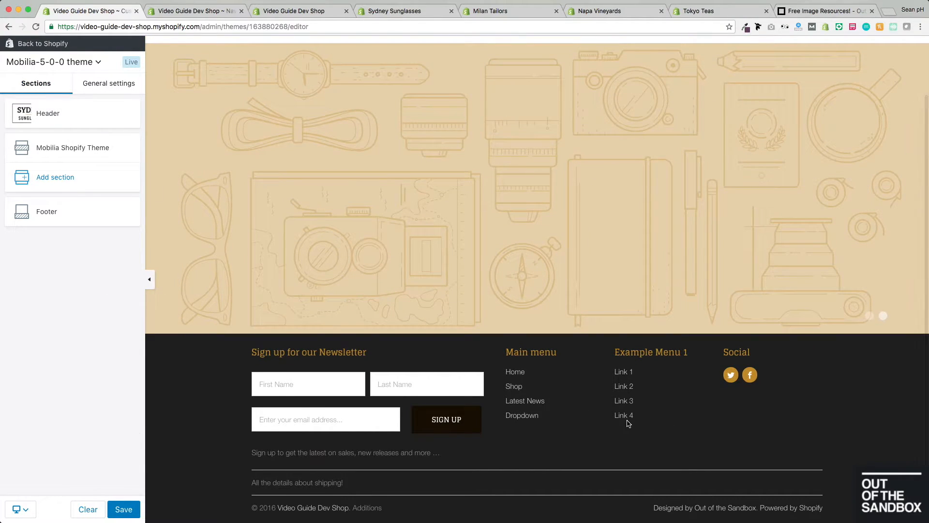
scroll(624, 417, up, 3)
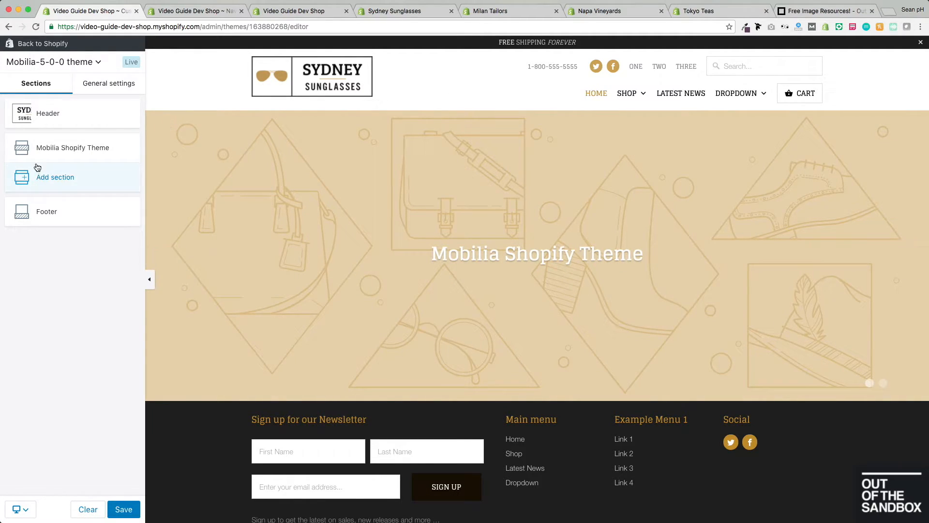
click(74, 152)
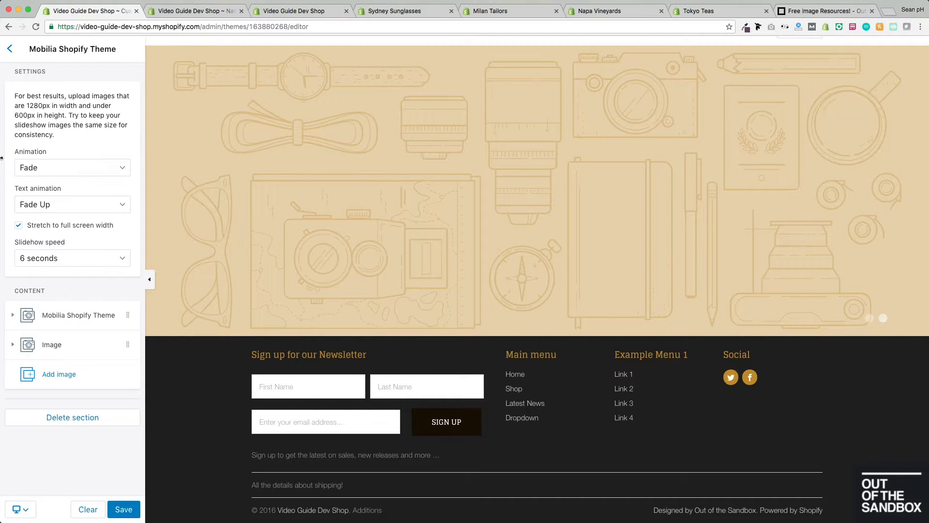
- Look over the slideshow's Animation, Text animation, full screen width and slideshow speed options, and its list of image slides
click(69, 167)
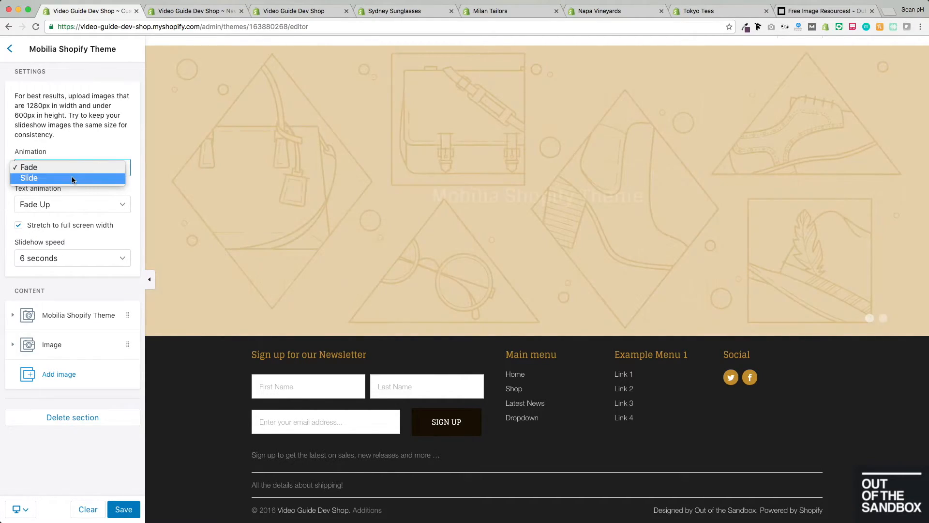
click(92, 130)
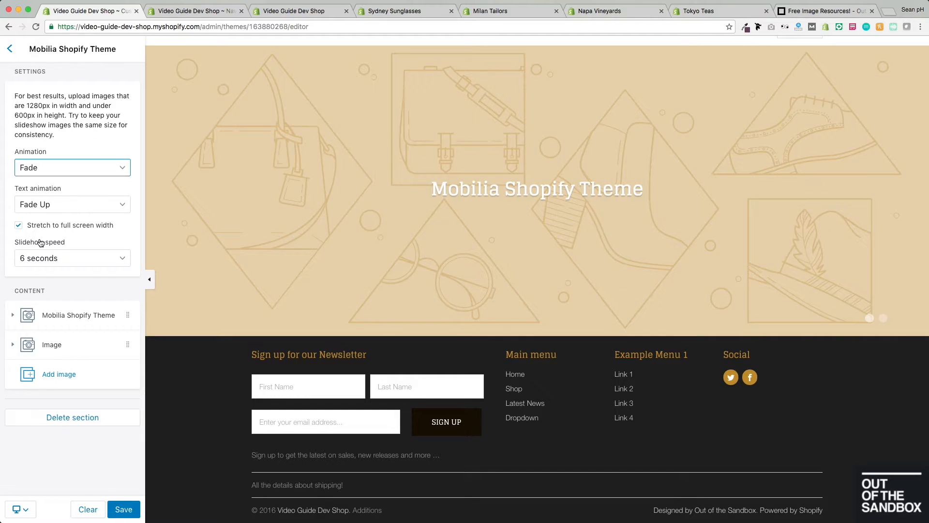
click(75, 203)
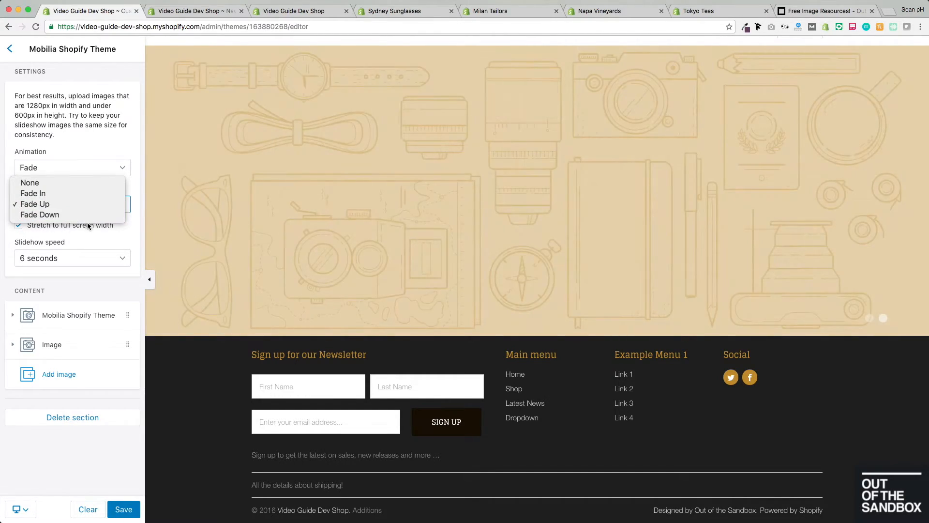
click(94, 233)
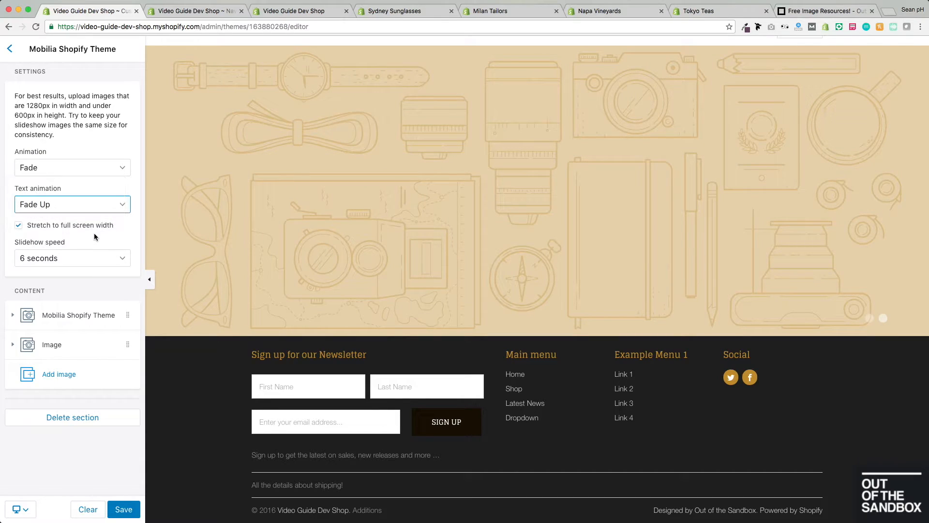
click(53, 228)
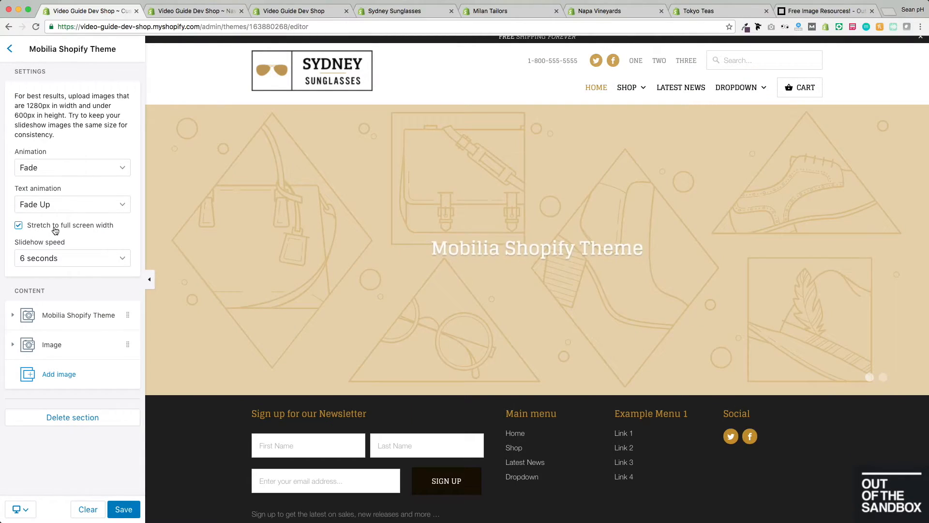
click(93, 260)
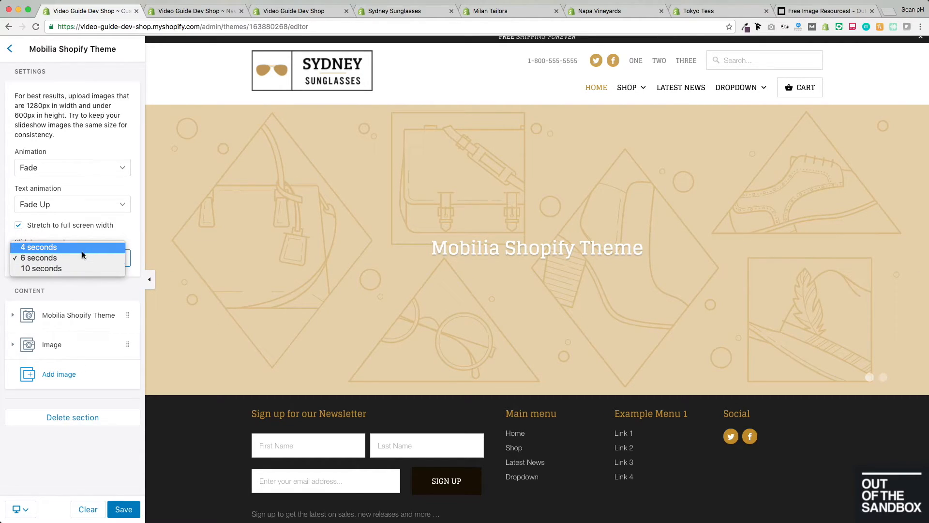
click(104, 283)
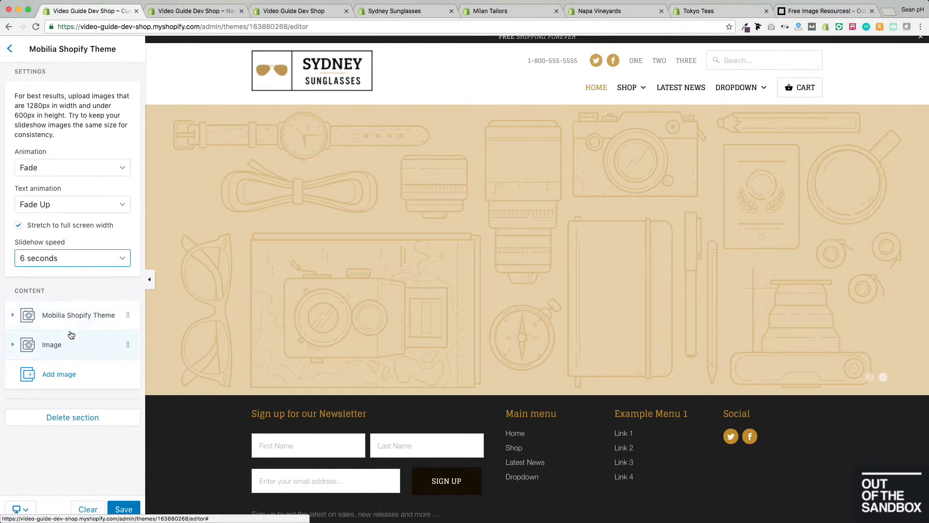
drag(71, 355, 79, 325)
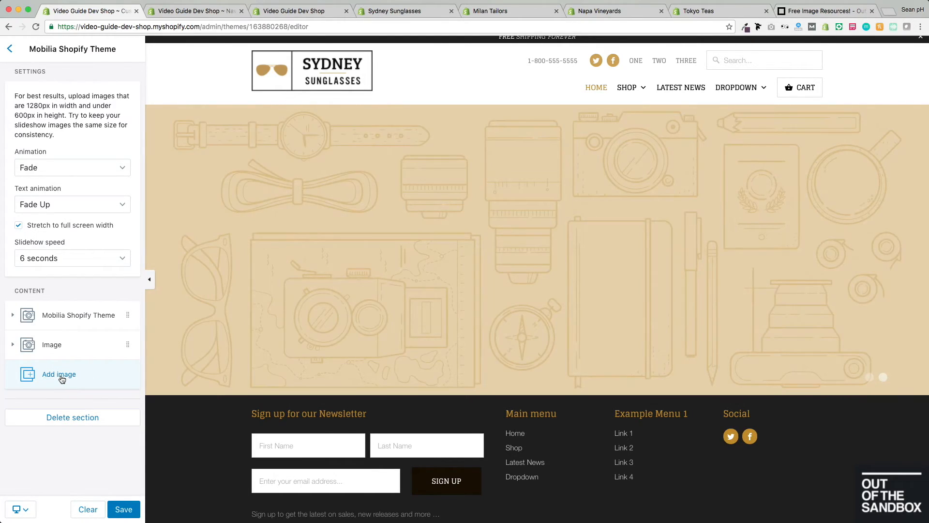
- Expand the settings of the first slide and read the recommended image dimensions for the slideshow
click(64, 319)
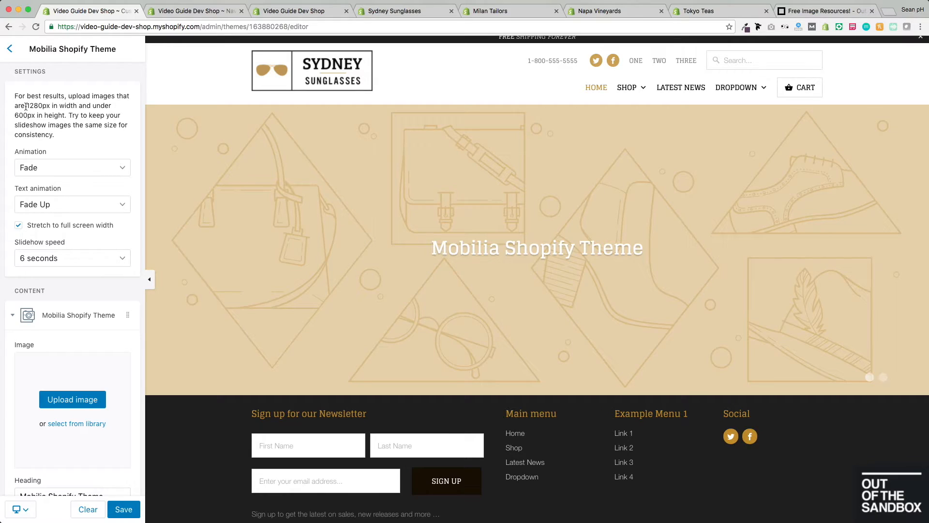
drag(26, 106, 63, 117)
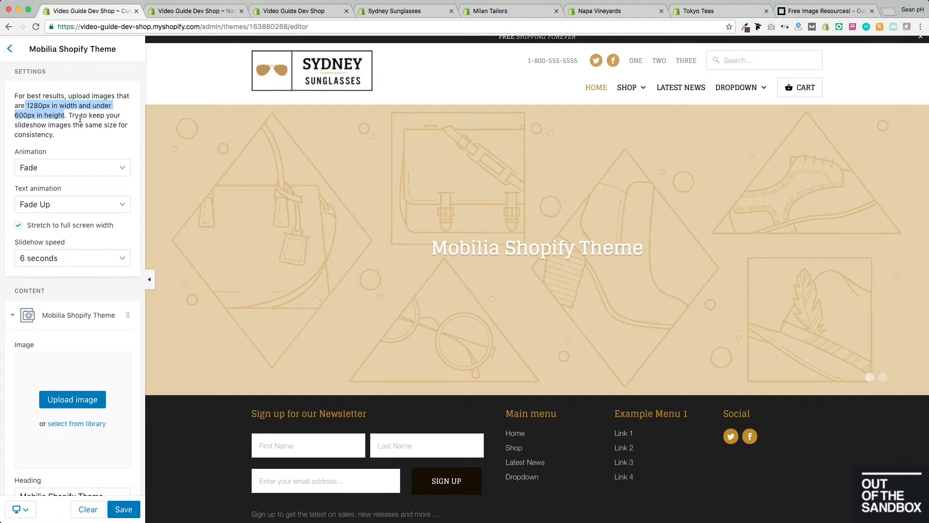
click(76, 118)
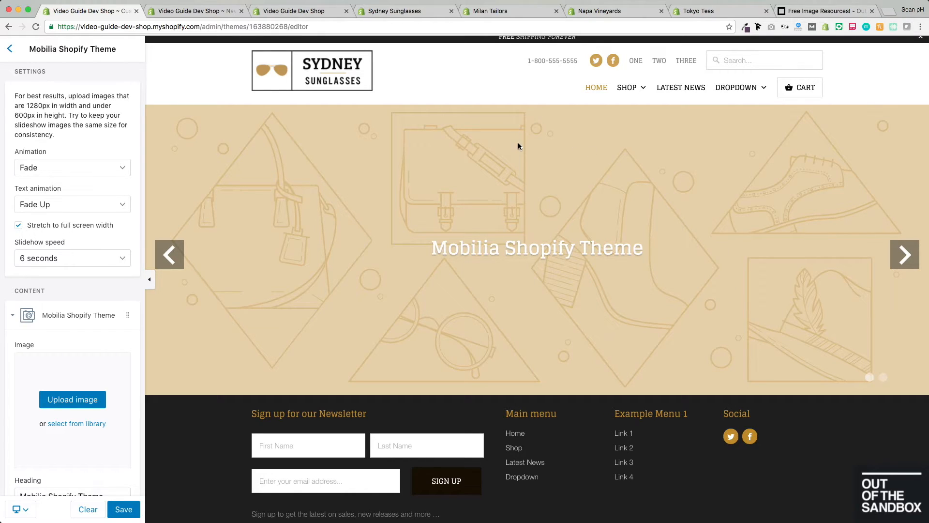
scroll(518, 146, up, 1)
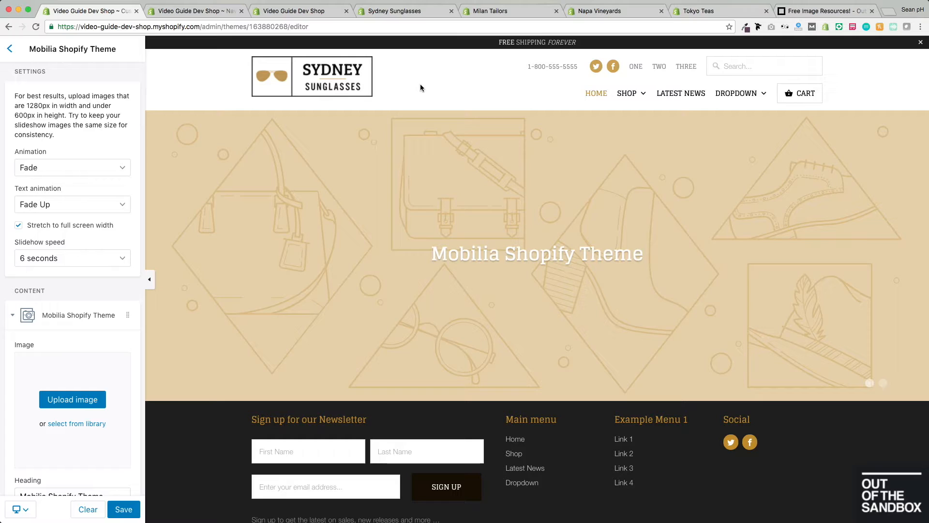
- Switch to the Free Image Resources page and look through the placeholder images offered for each section type and size
click(814, 14)
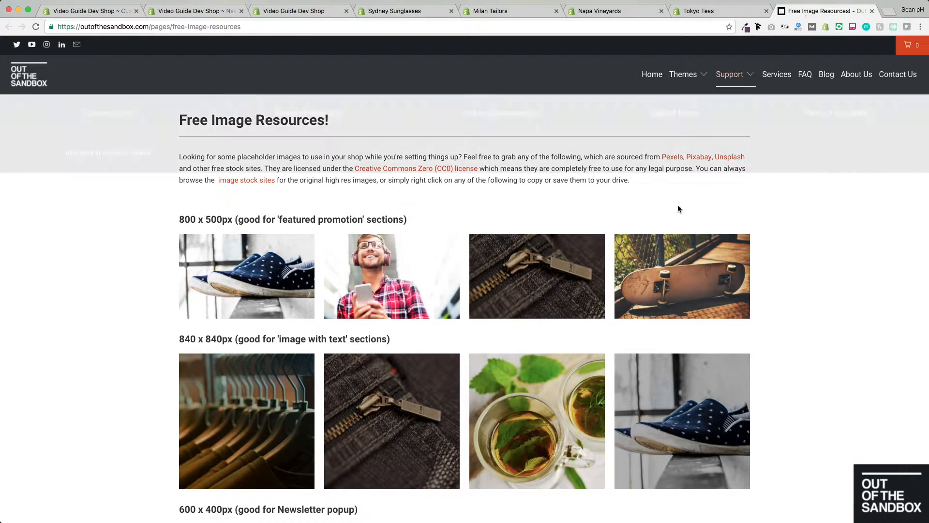
scroll(121, 171, down, 3)
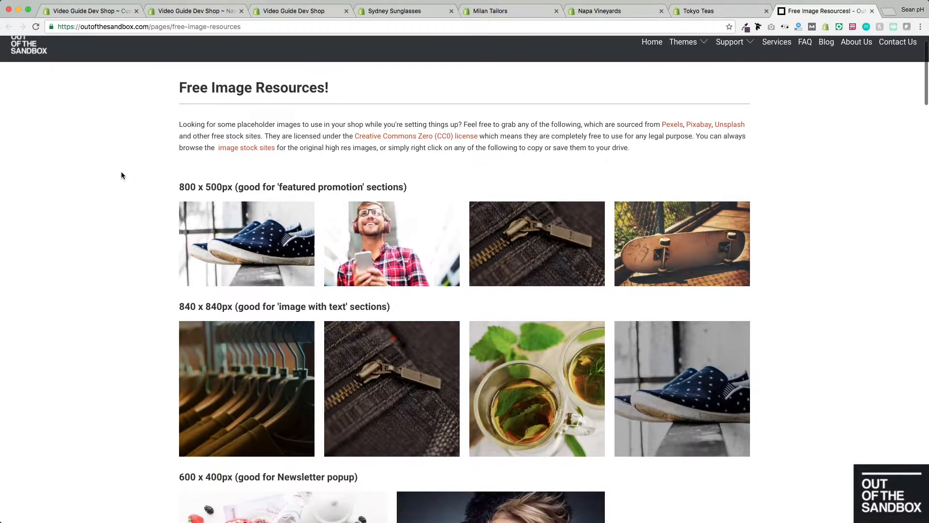
scroll(121, 172, down, 5)
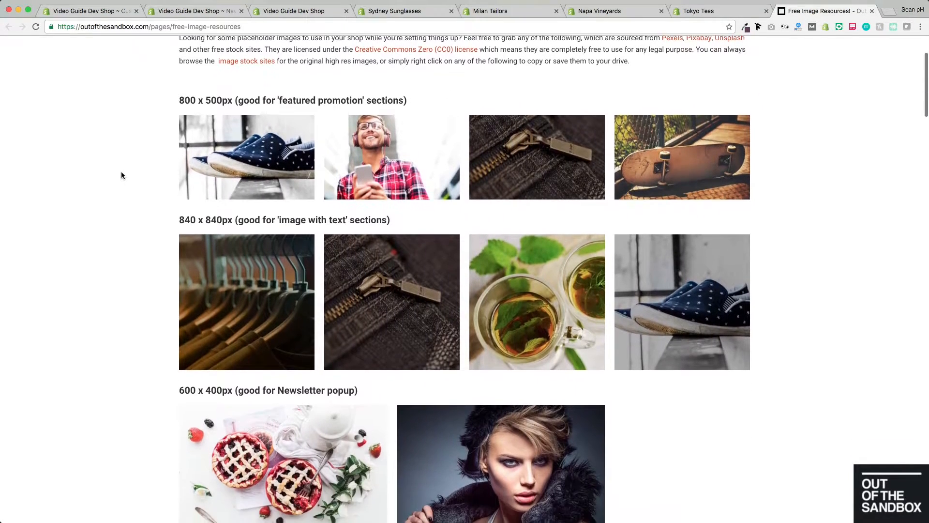
scroll(121, 172, down, 12)
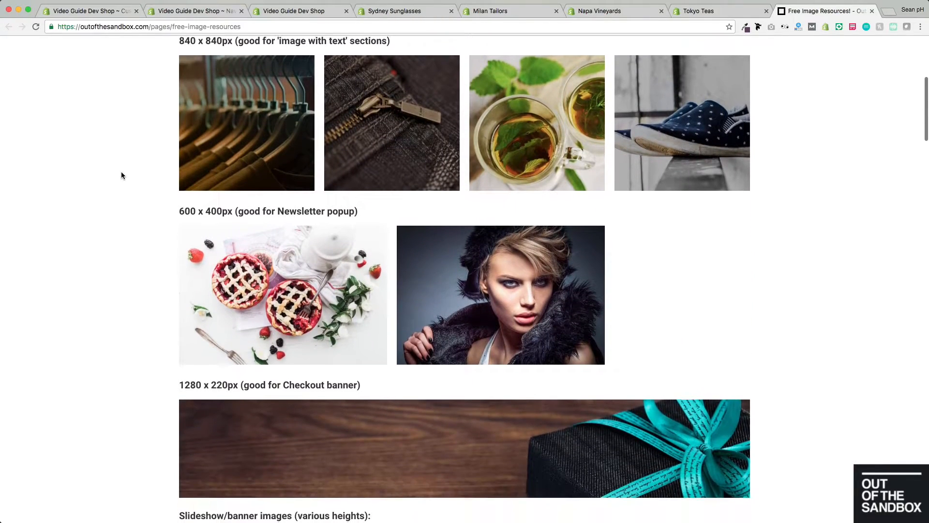
scroll(121, 176, down, 20)
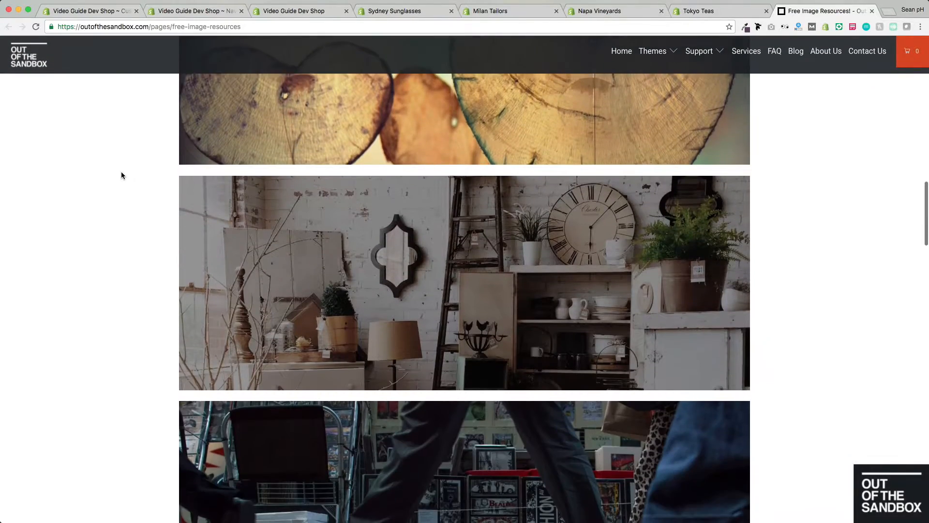
scroll(121, 175, down, 4)
scroll(121, 175, up, 20)
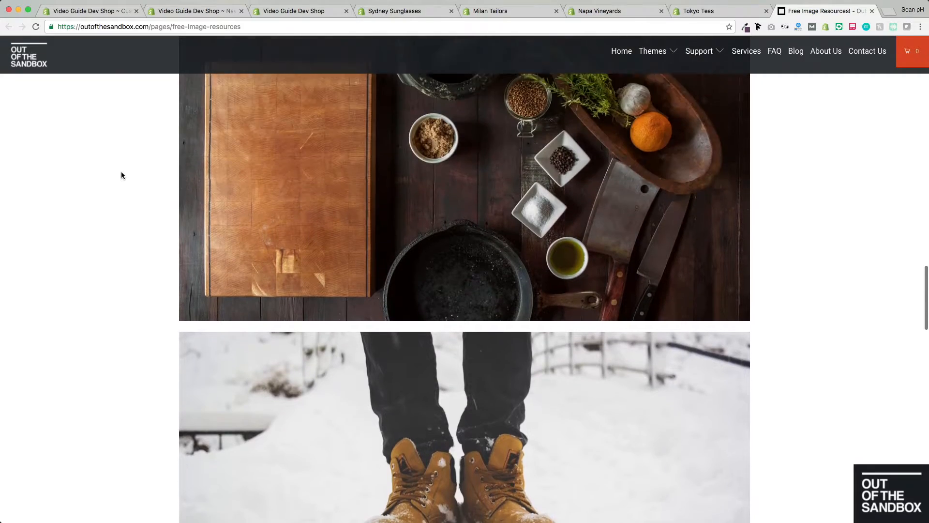
scroll(121, 175, up, 20)
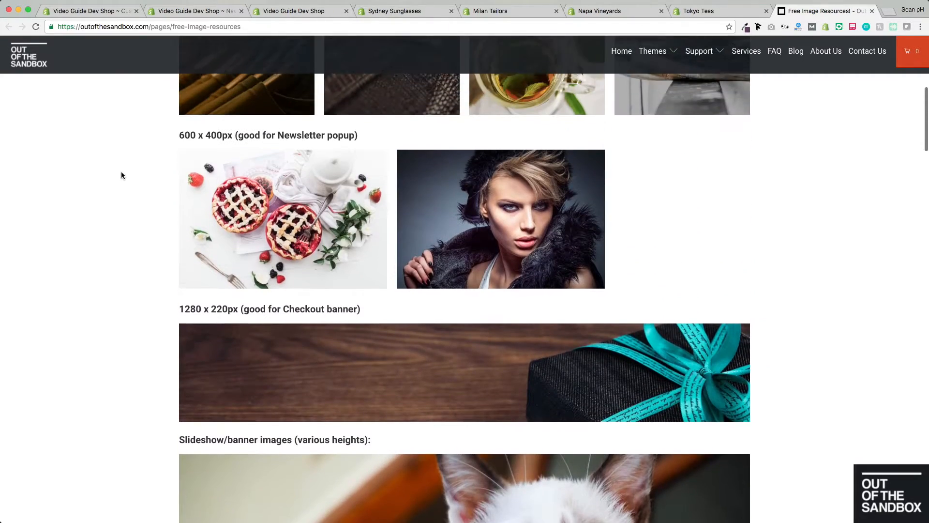
scroll(121, 175, up, 5)
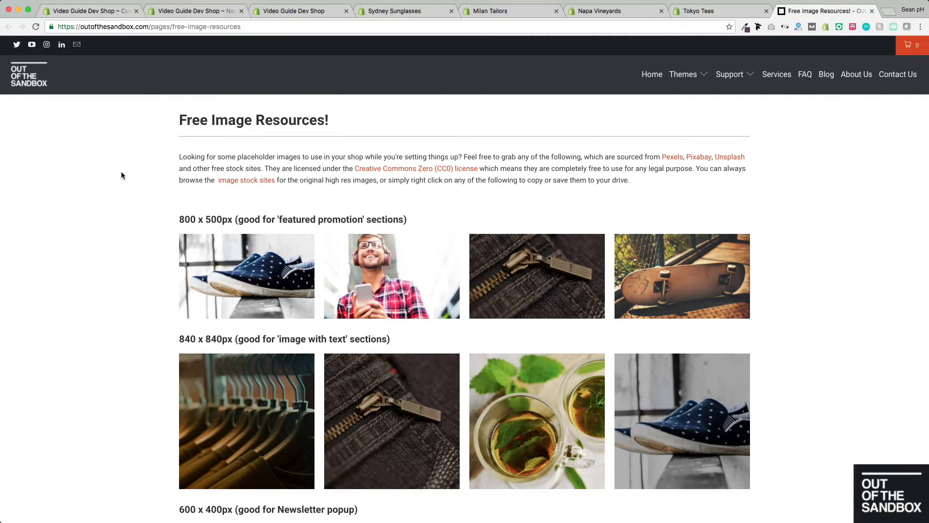
- Return to the theme editor and upload the slideshow_1 JPG from the MOBILIA 5.0 Video folder as the first slide's image
click(95, 15)
scroll(110, 247, down, 3)
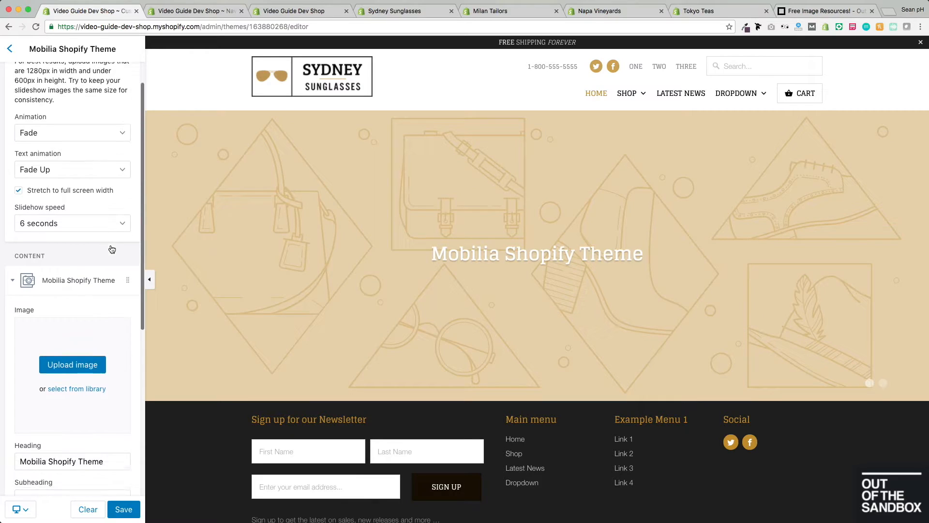
click(73, 302)
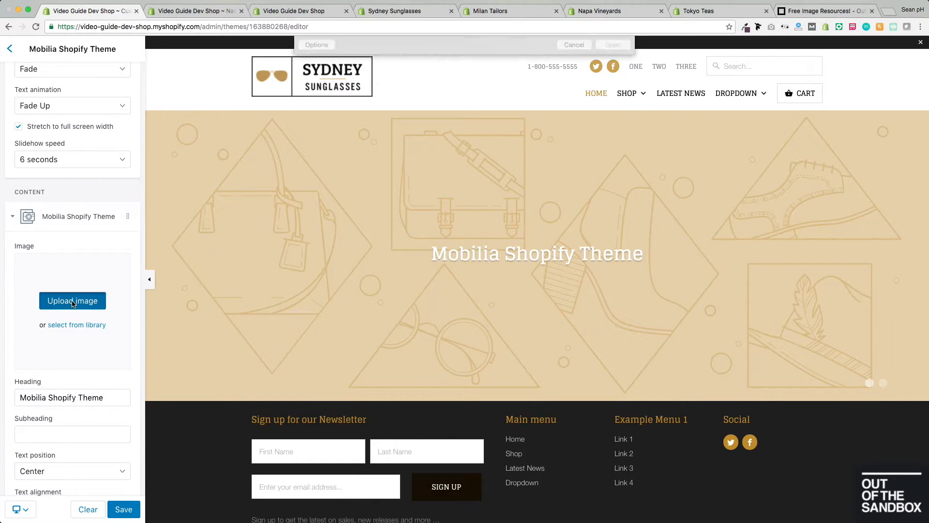
scroll(518, 115, down, 3)
scroll(517, 115, down, 5)
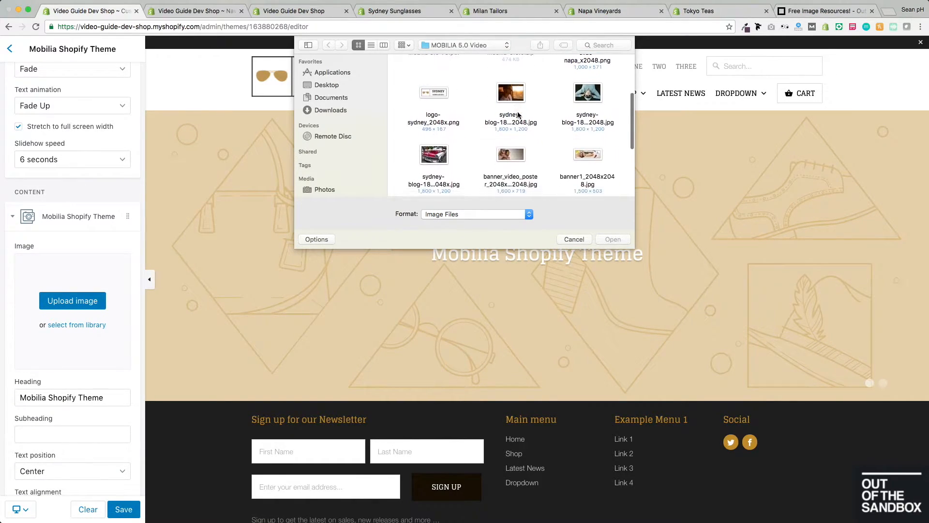
scroll(537, 114, down, 2)
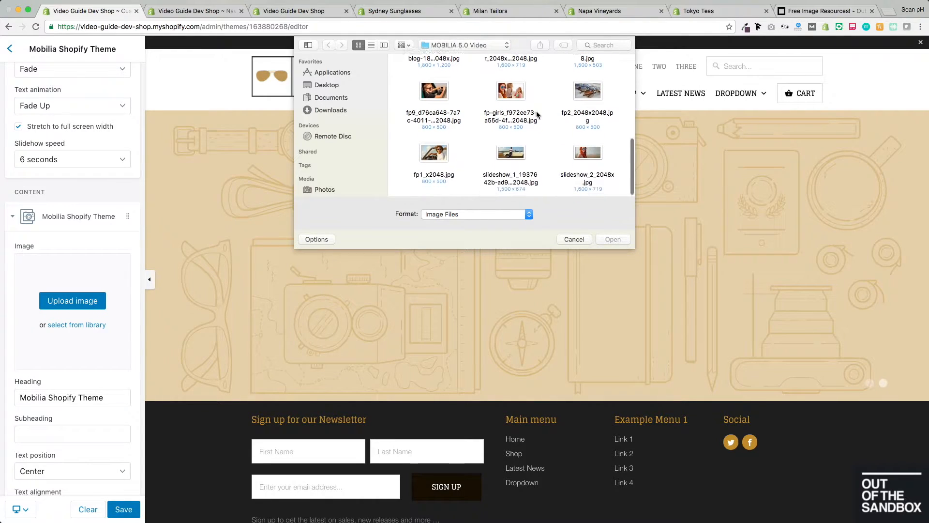
click(511, 153)
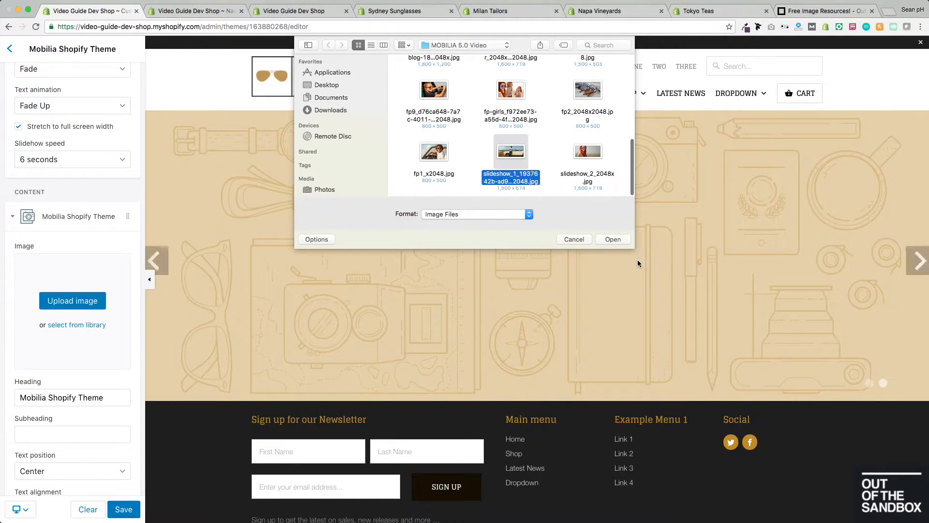
click(614, 239)
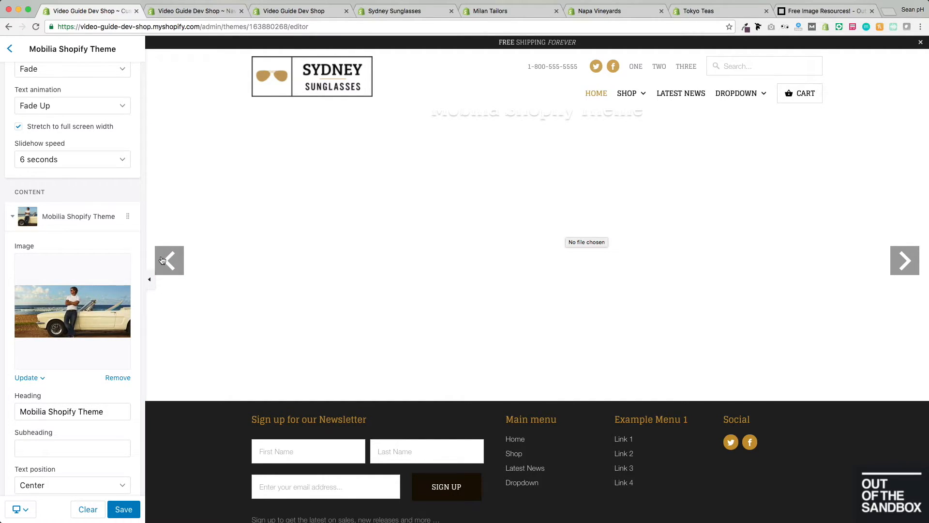
- Enter "Subheading" as the first slide's subheading text
scroll(67, 242, down, 1)
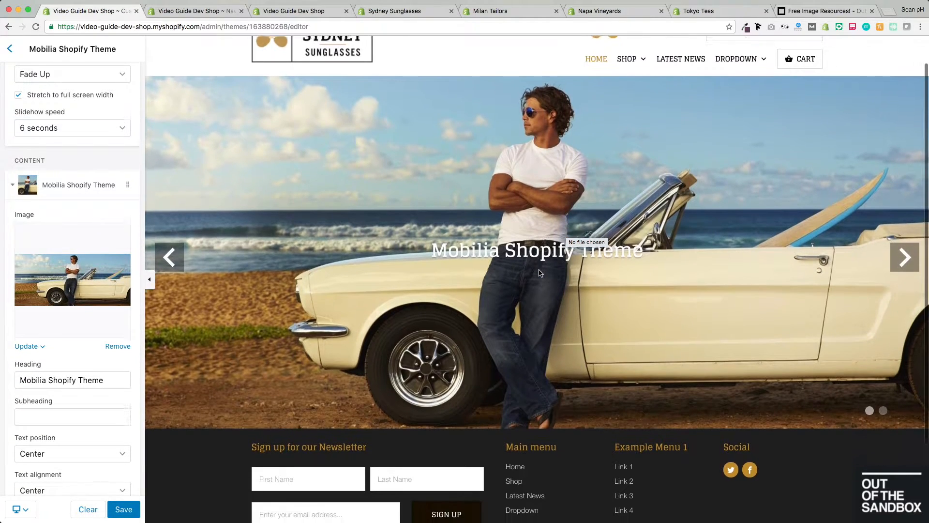
scroll(74, 371, down, 2)
click(71, 370)
text(Subheading)
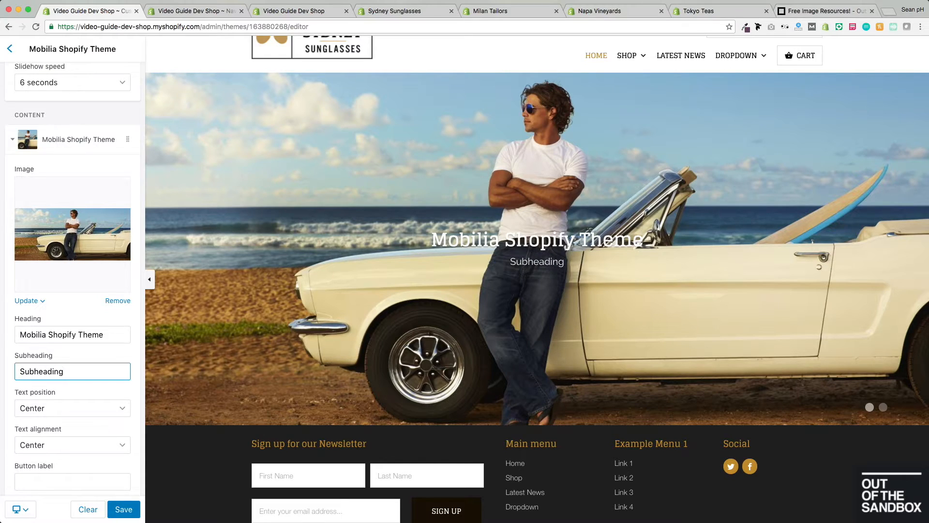
- Try the Left text position on the first slide, and set the position to Right
scroll(97, 389, down, 1)
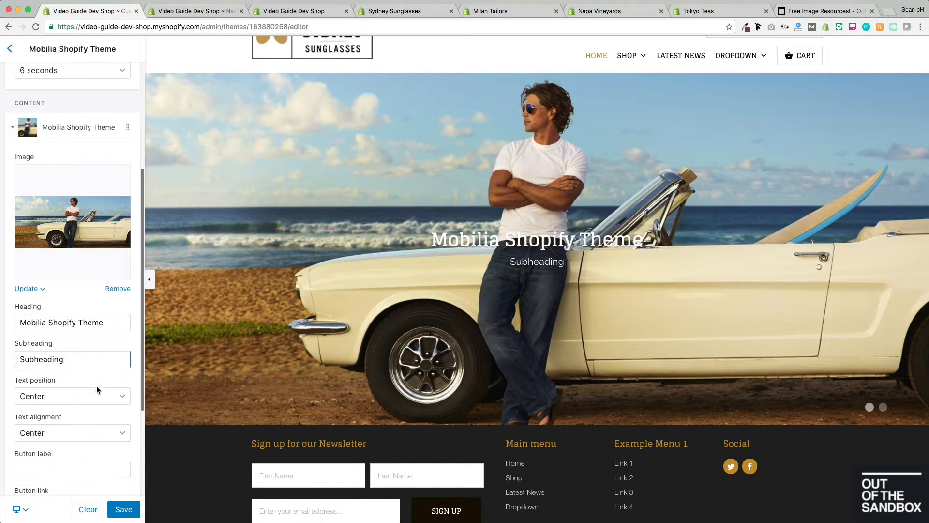
click(94, 385)
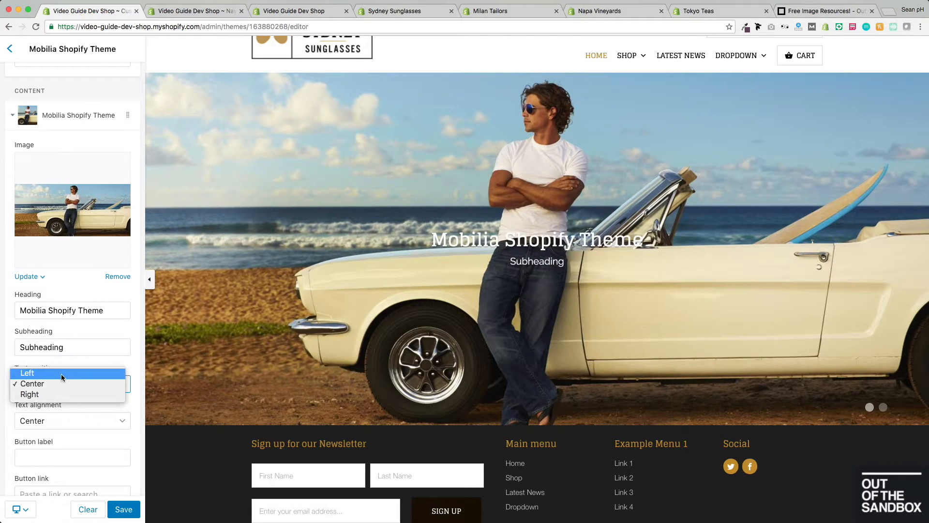
click(62, 373)
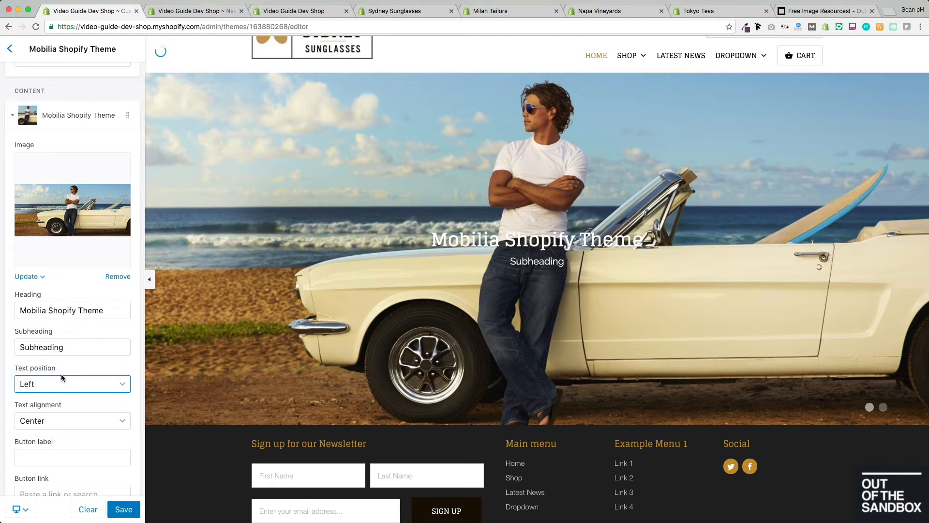
click(86, 381)
click(76, 404)
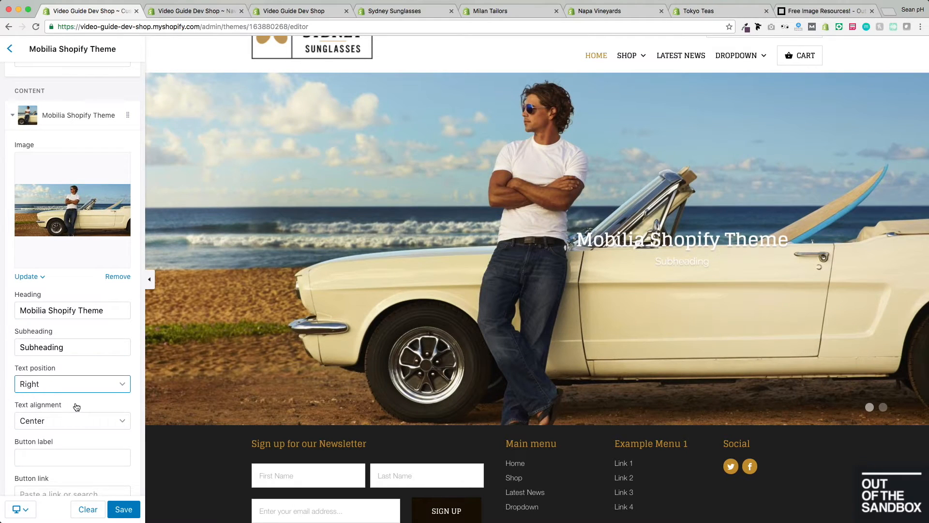
- Try Left text alignment on the first slide, and set the alignment to Right
click(98, 427)
click(62, 414)
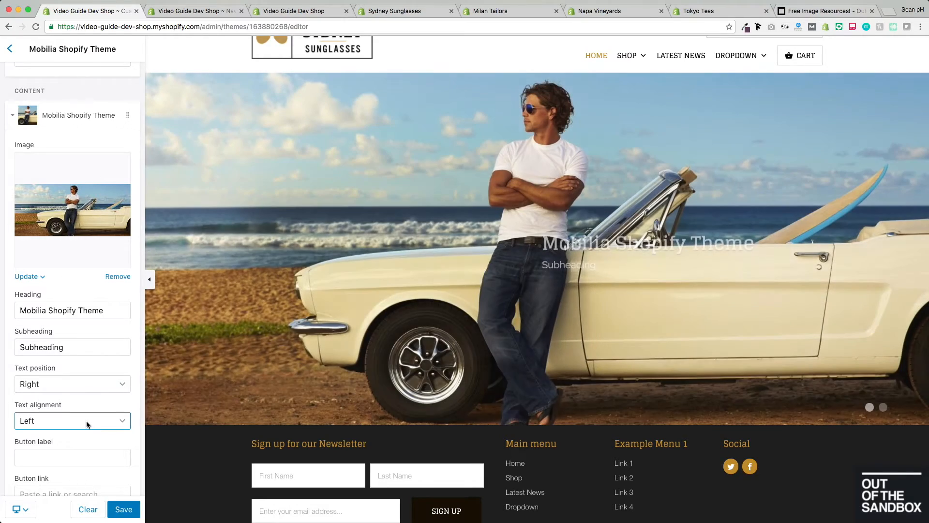
click(86, 424)
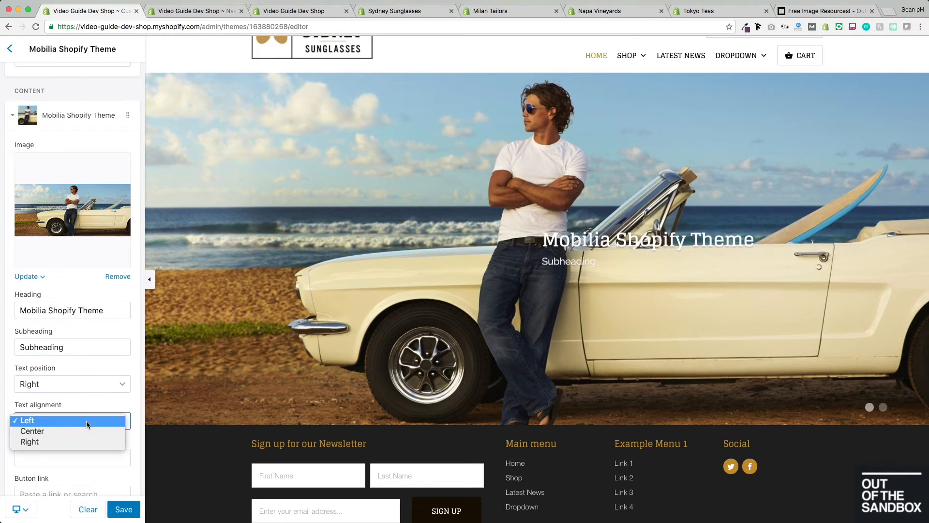
click(87, 440)
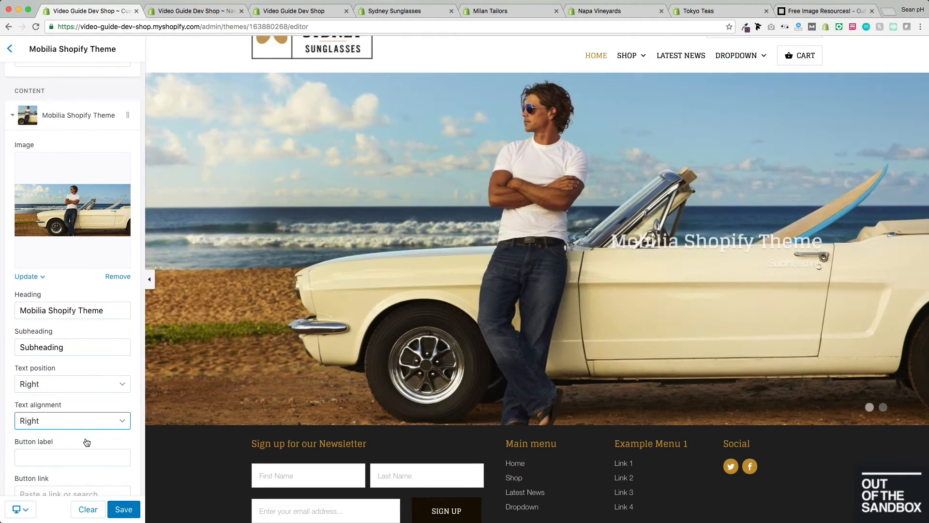
- Set the first slide's button label to "Link" and browse the collections offered as its link destination
scroll(85, 435, down, 4)
click(53, 368)
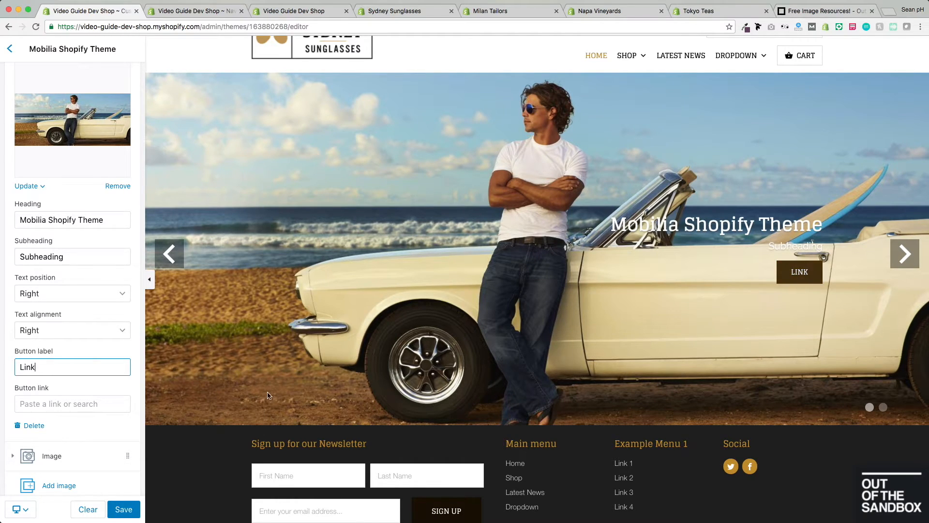
scroll(52, 383, down, 1)
click(52, 383)
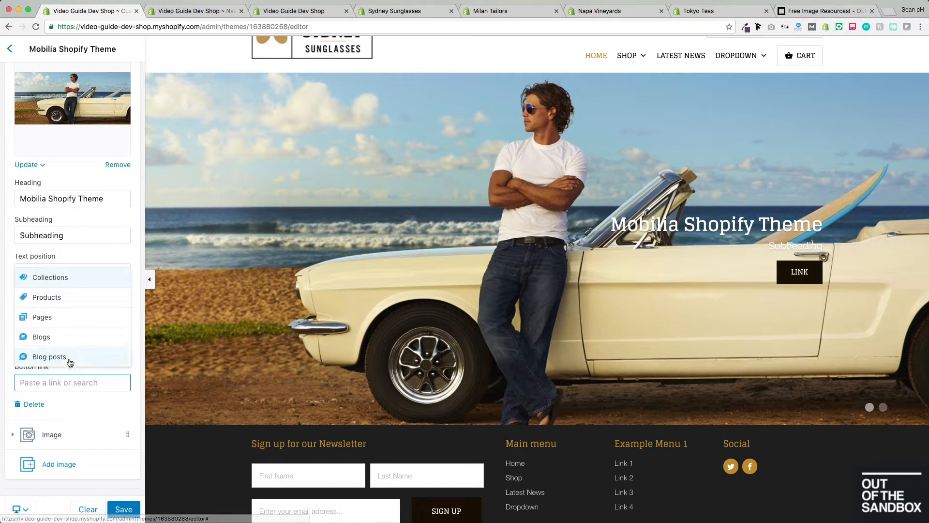
click(56, 280)
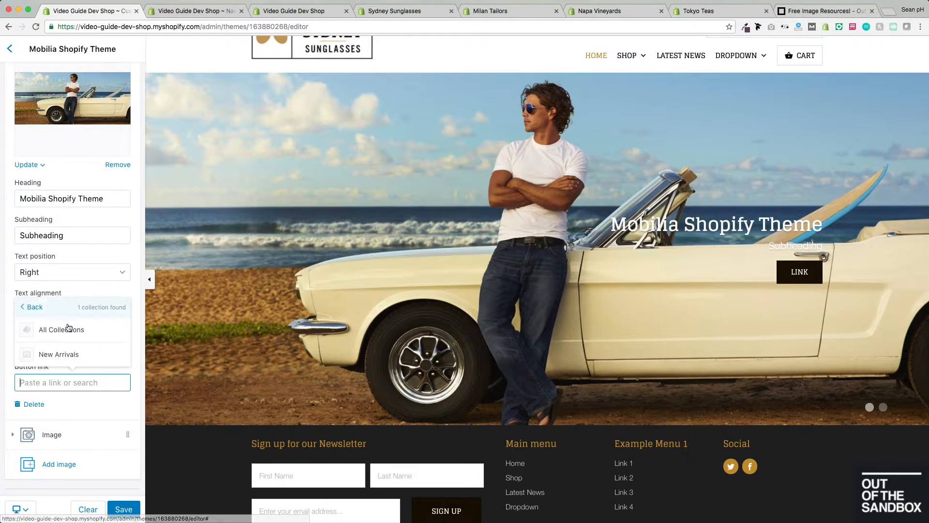
click(35, 310)
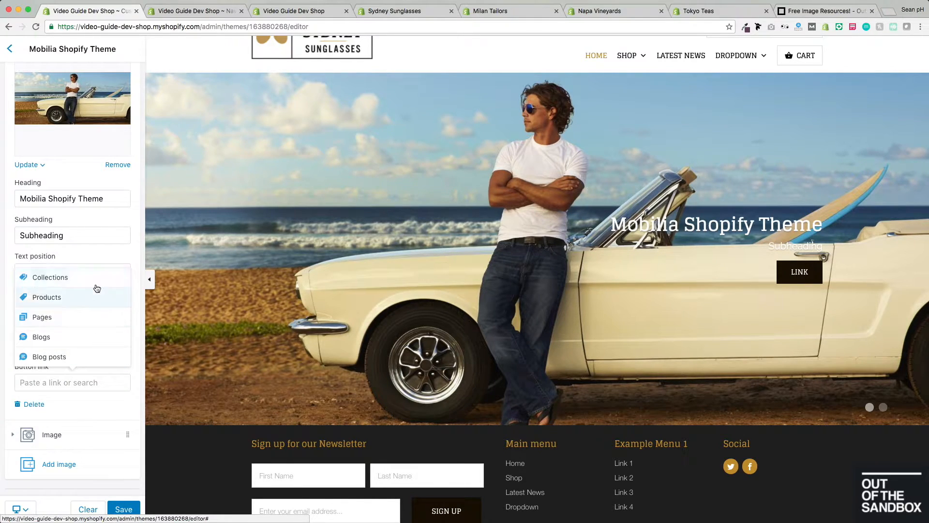
click(91, 402)
- Review the first slide's settings, and open the second, empty slide to examine its image, text and button options
scroll(98, 357, up, 5)
scroll(98, 357, down, 3)
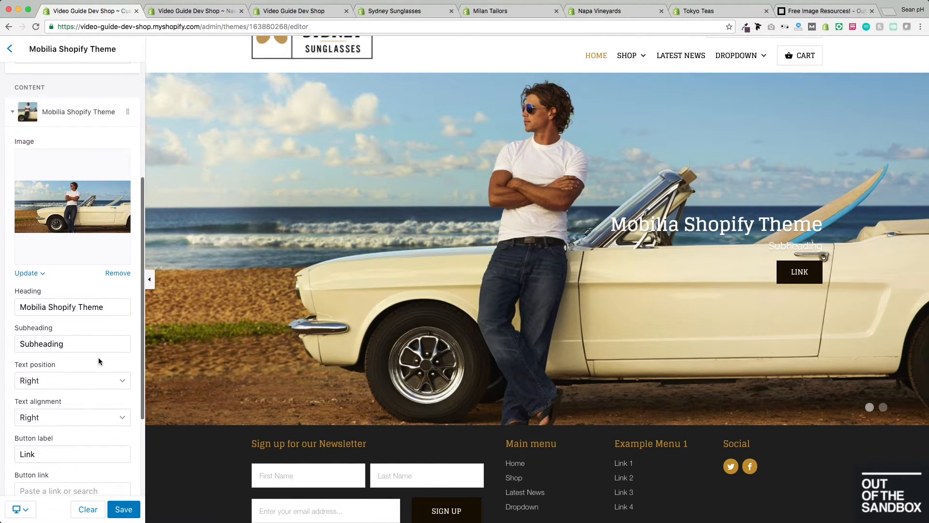
scroll(98, 357, down, 4)
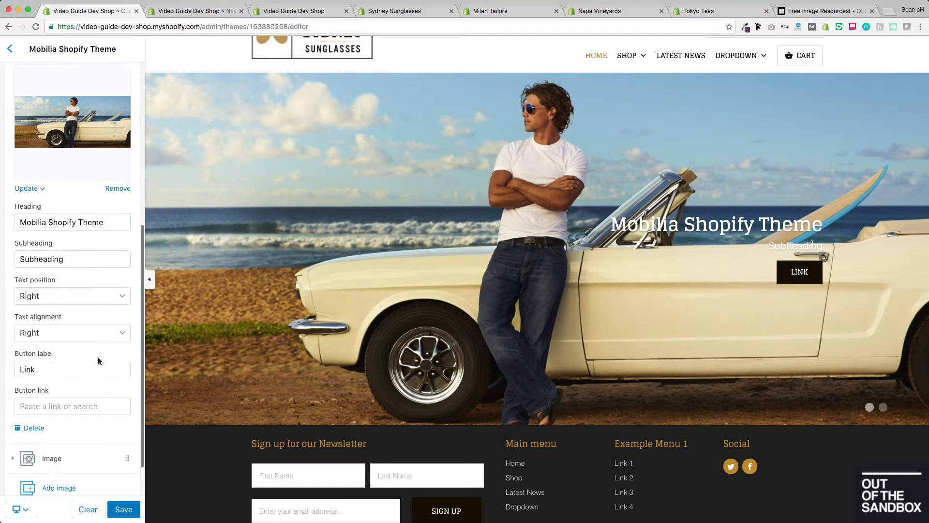
click(73, 430)
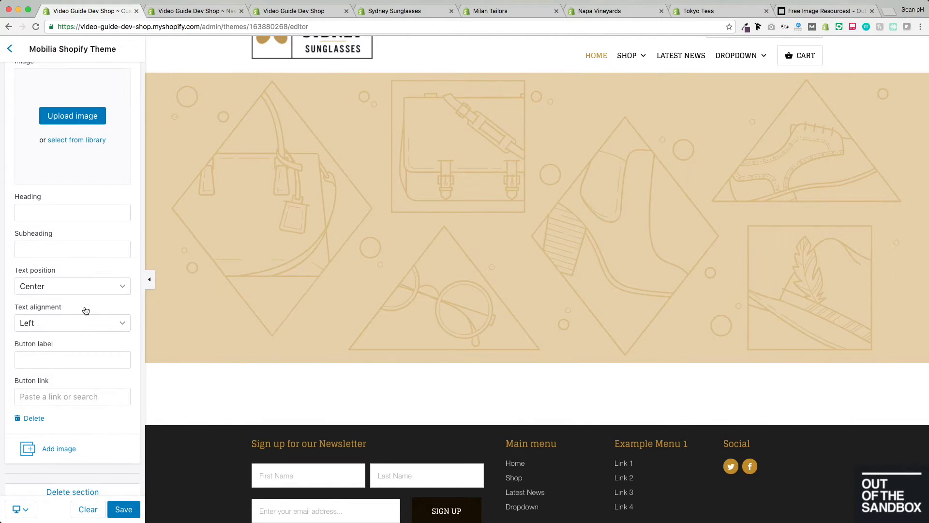
scroll(86, 310, up, 4)
scroll(85, 310, down, 4)
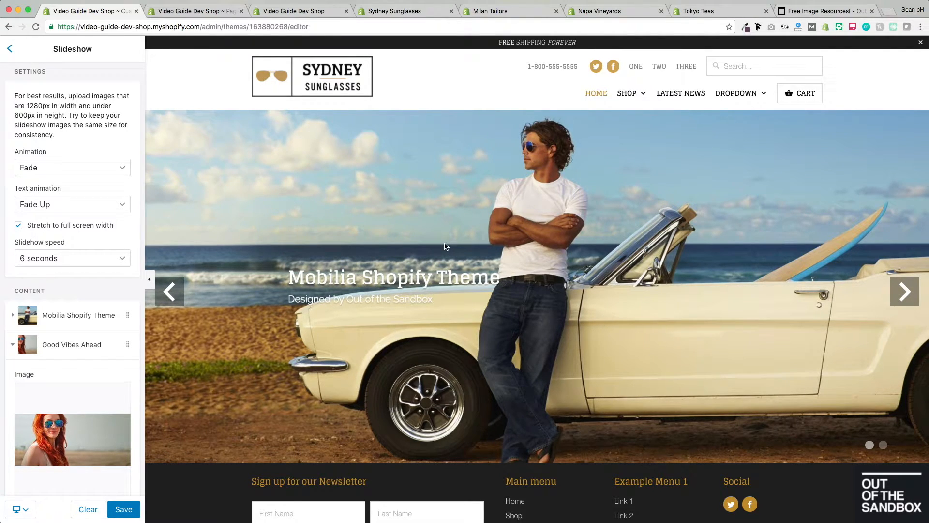
- Examine the "Good Vibes Ahead" slide's image, heading, subheading, text placement and button settings
scroll(87, 329, down, 1)
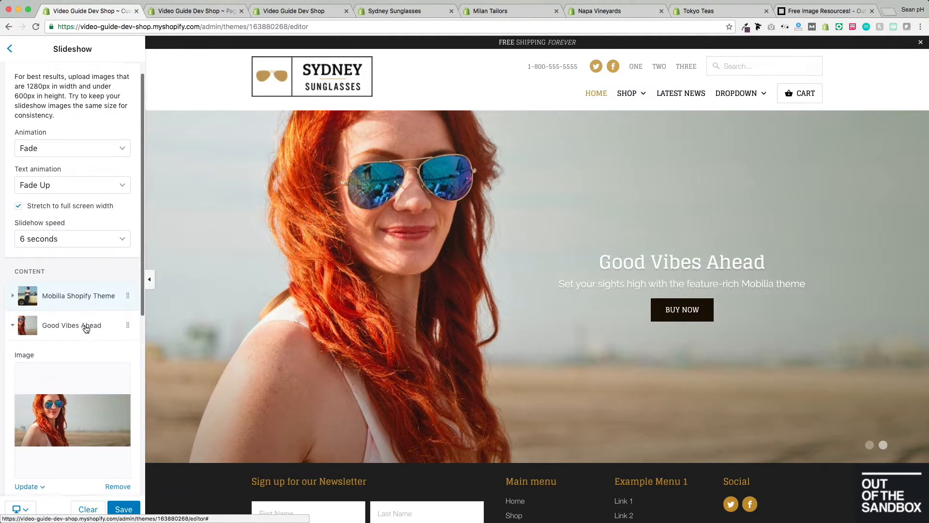
scroll(86, 329, down, 10)
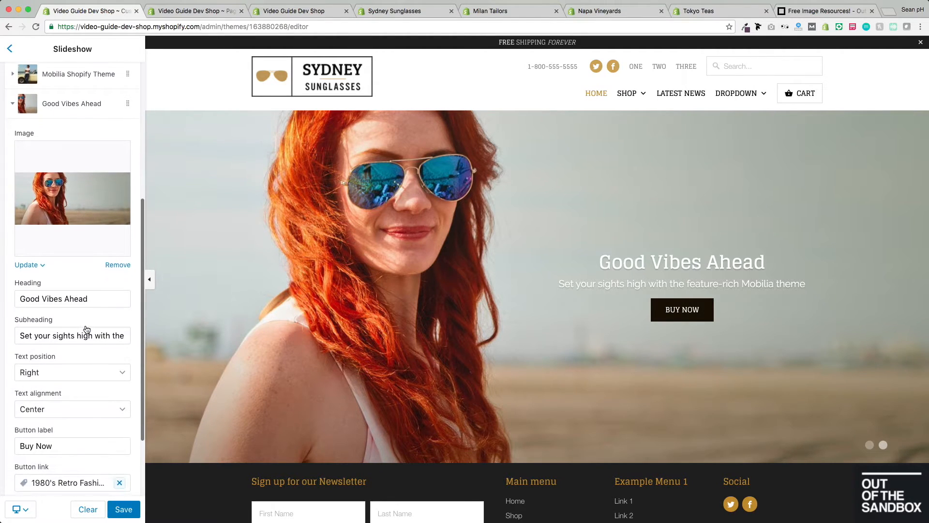
scroll(86, 329, up, 7)
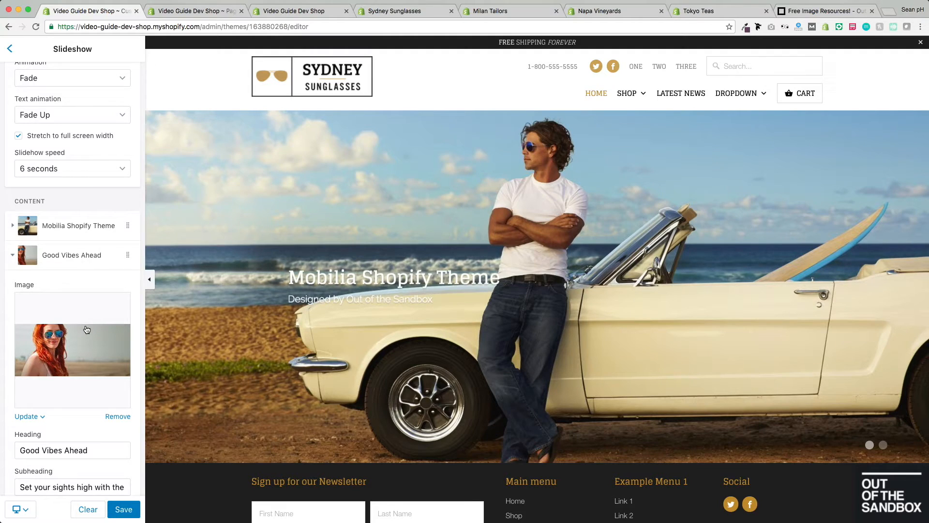
- Leave the slideshow settings and add a Featured promotions section to the home page
scroll(87, 330, up, 4)
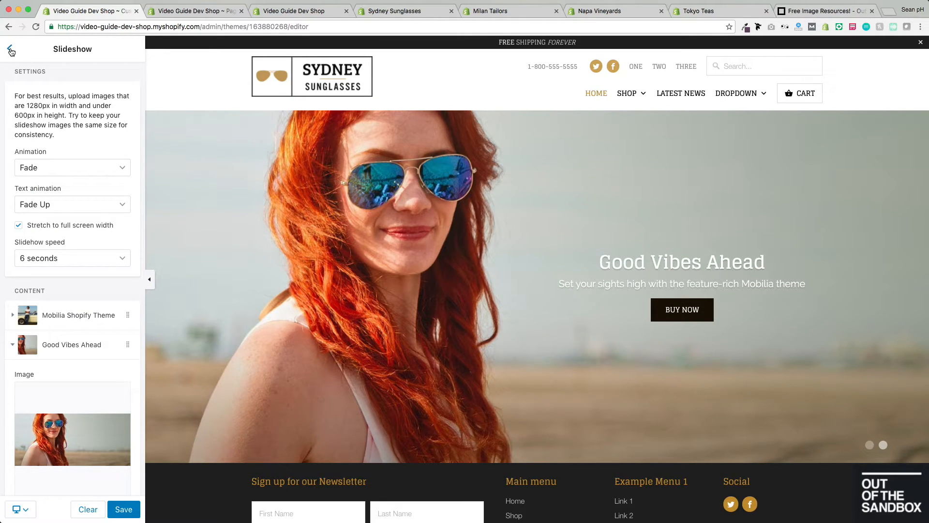
click(10, 49)
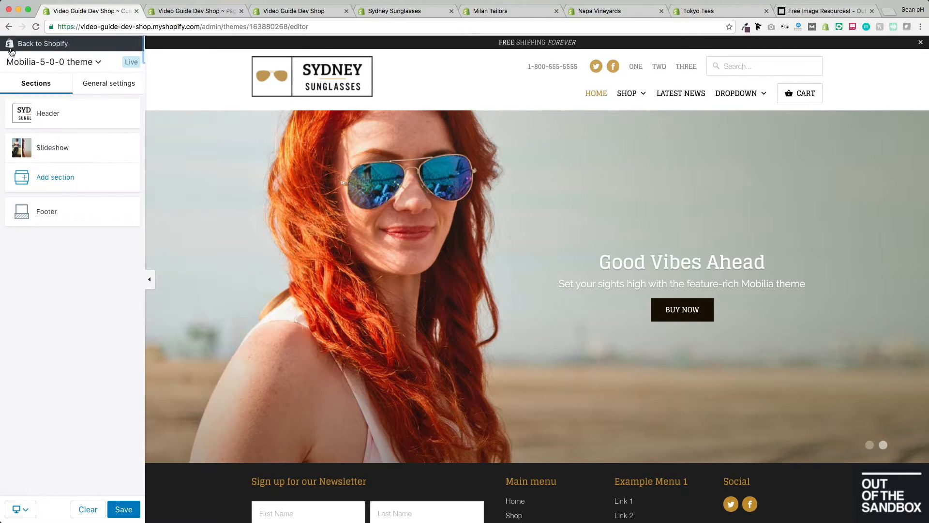
click(58, 178)
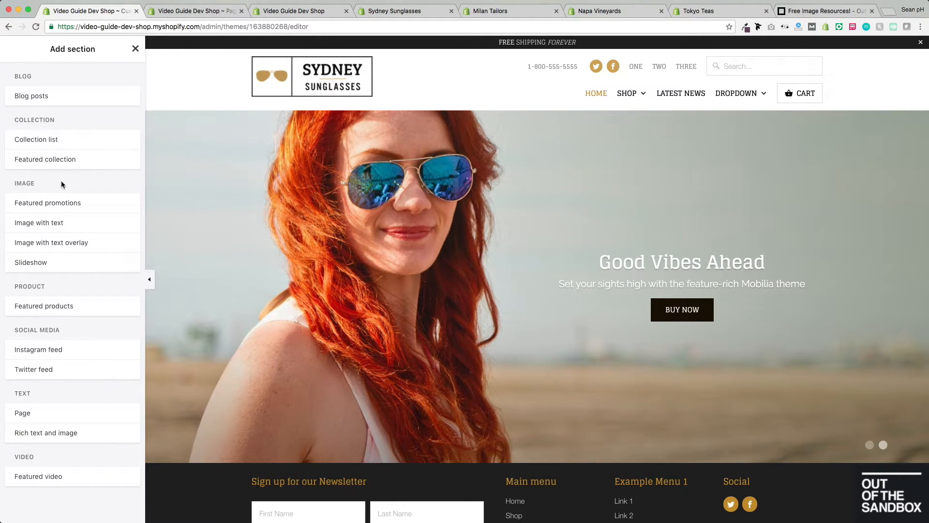
click(34, 205)
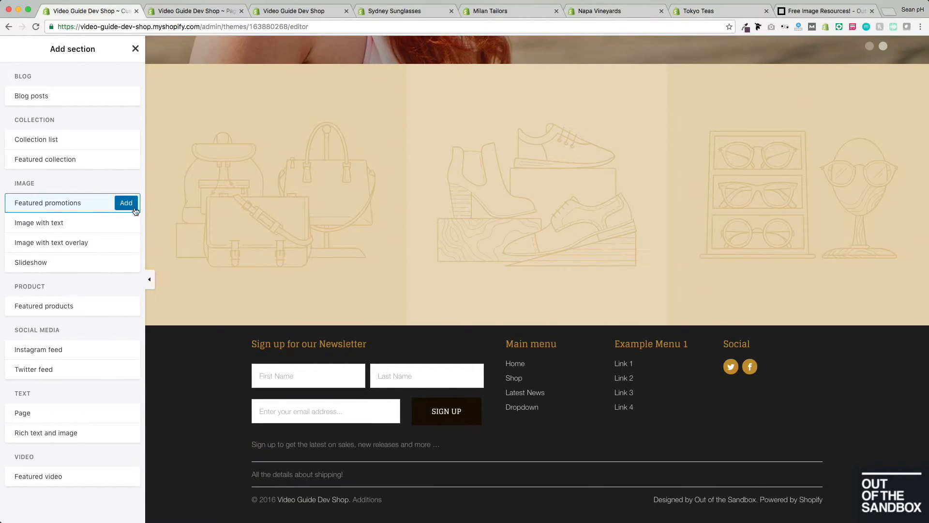
click(127, 209)
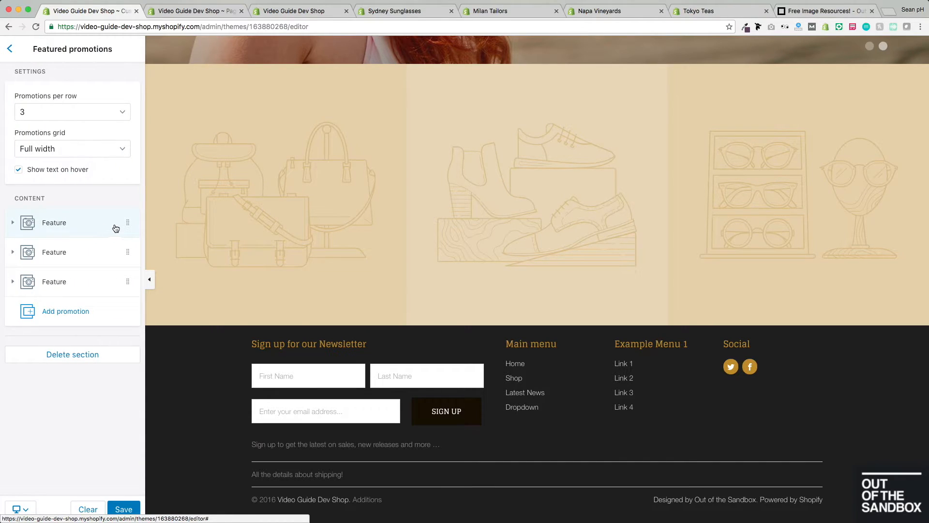
- Set the promotions per row to 4 and add a fourth promotion to the section
click(56, 117)
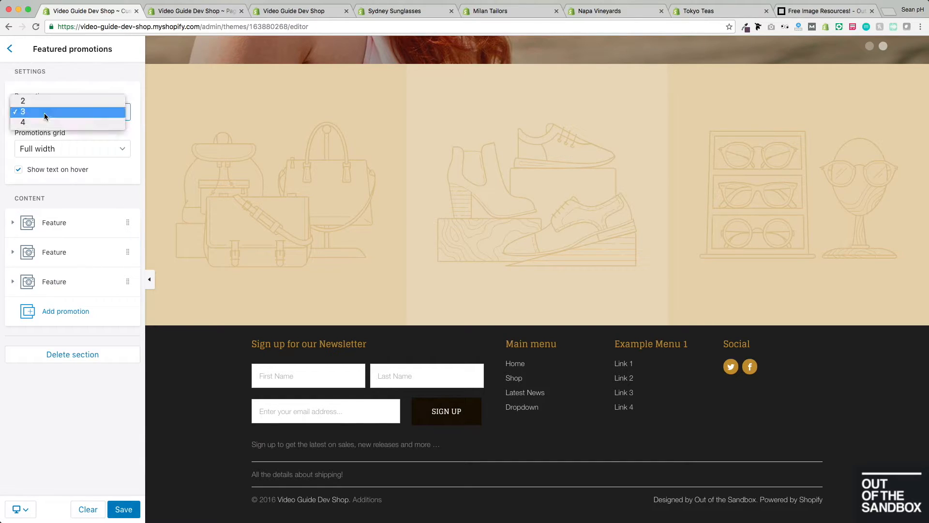
click(89, 77)
click(100, 109)
click(67, 122)
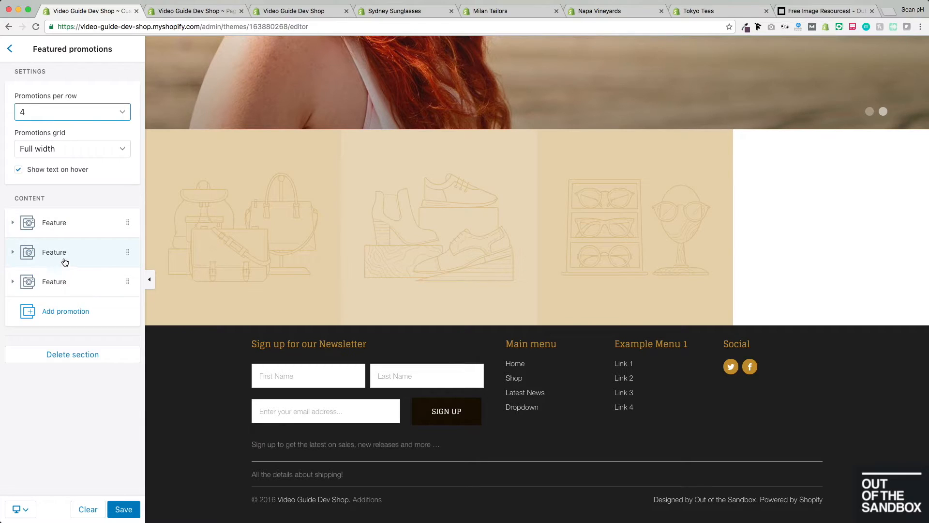
click(56, 317)
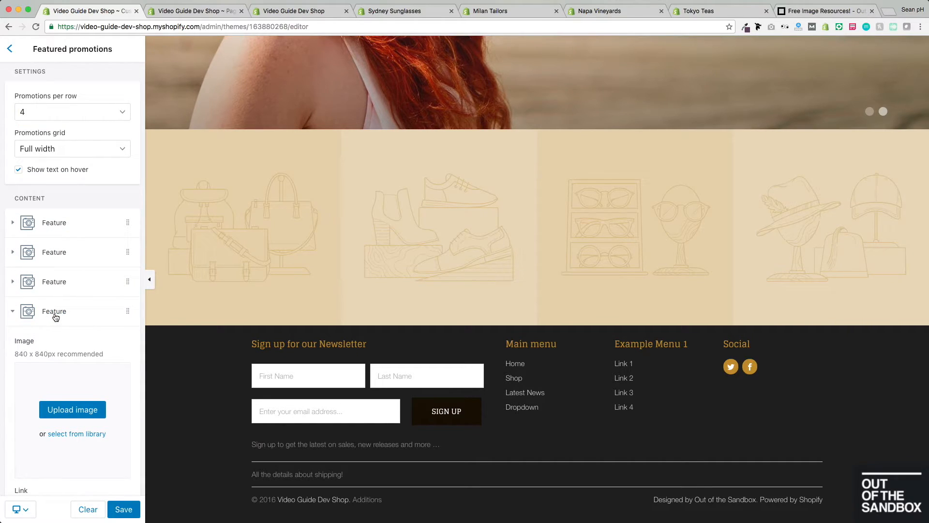
- Try the Standard promotions grid and return the grid to Full width
click(121, 150)
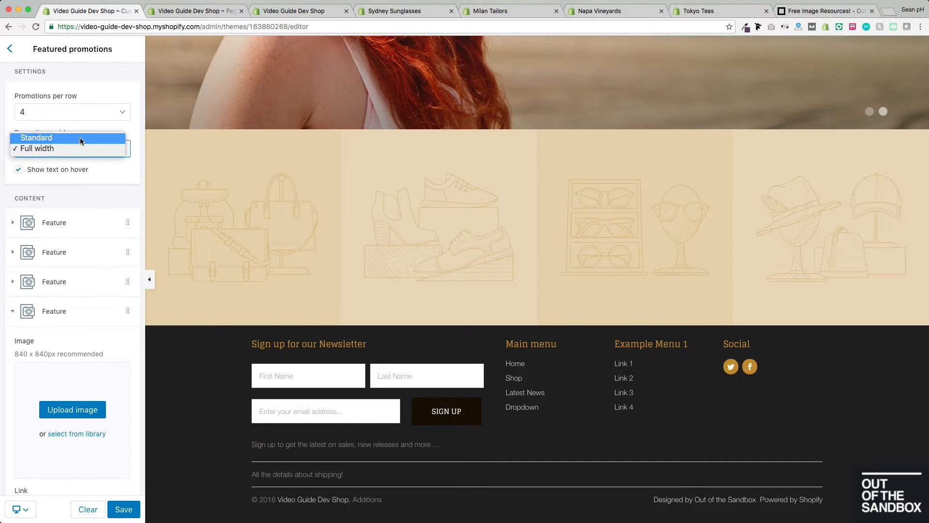
click(81, 139)
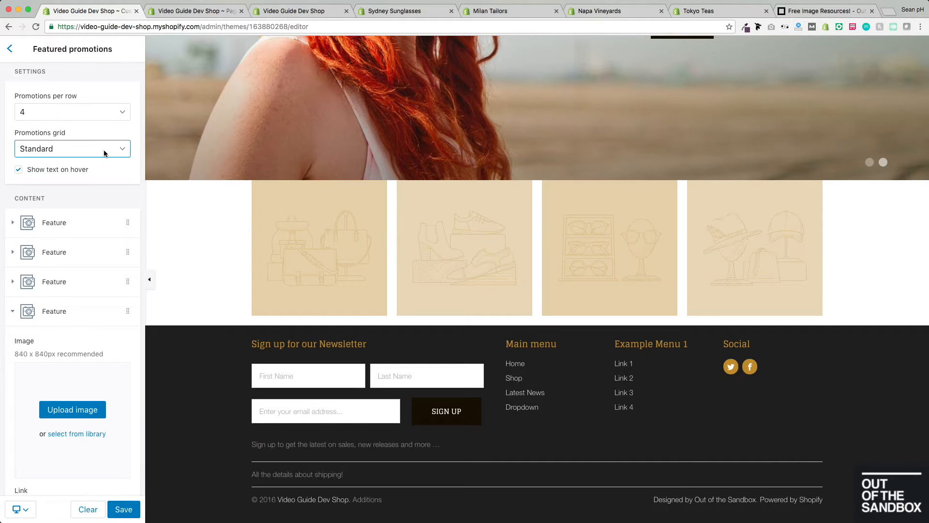
click(104, 152)
click(75, 158)
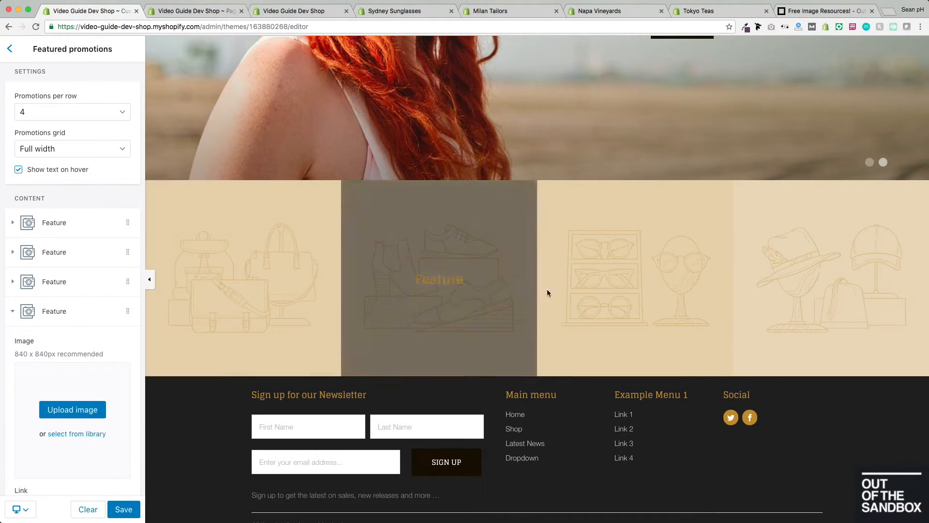
- Turn off showing the promotion text on hover and turn it back on
drag(54, 174, 56, 174)
click(19, 173)
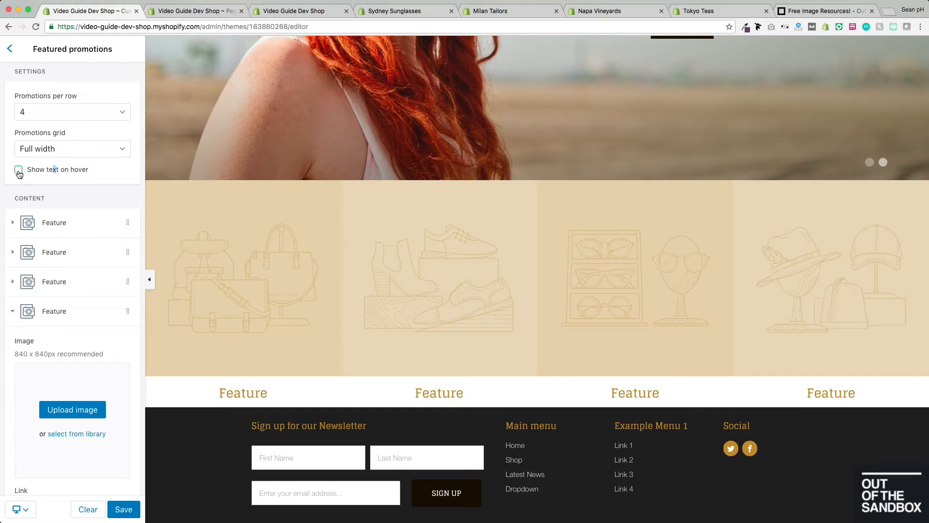
click(19, 173)
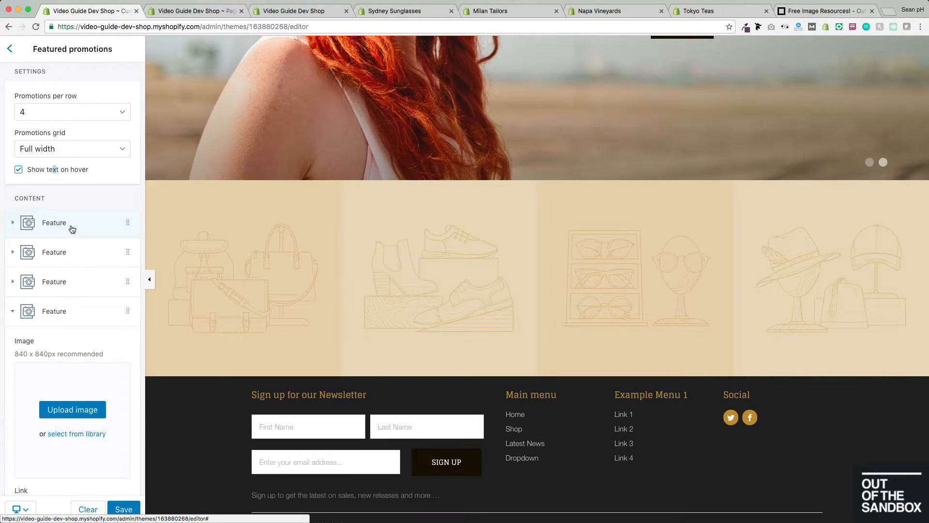
- Upload fp1_x2048.jpg as the image of the first promotion
drag(71, 228, 67, 210)
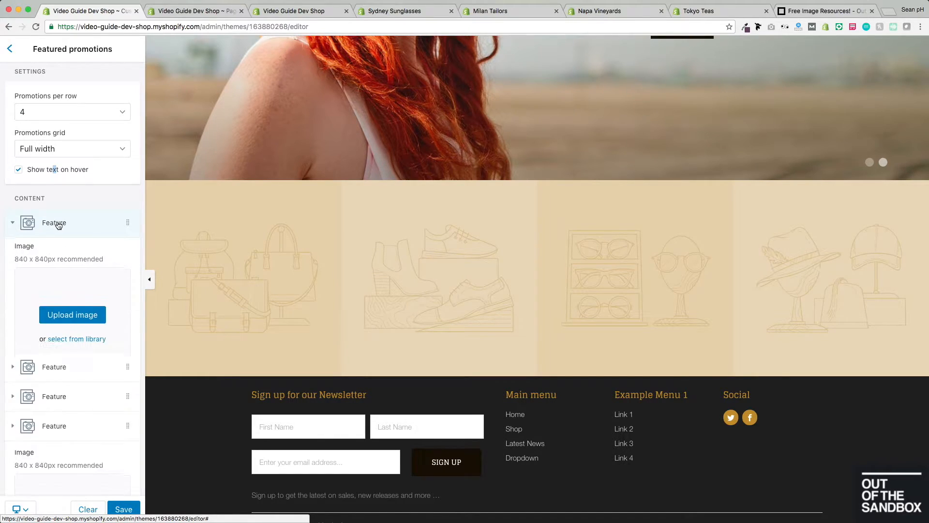
scroll(92, 262, down, 3)
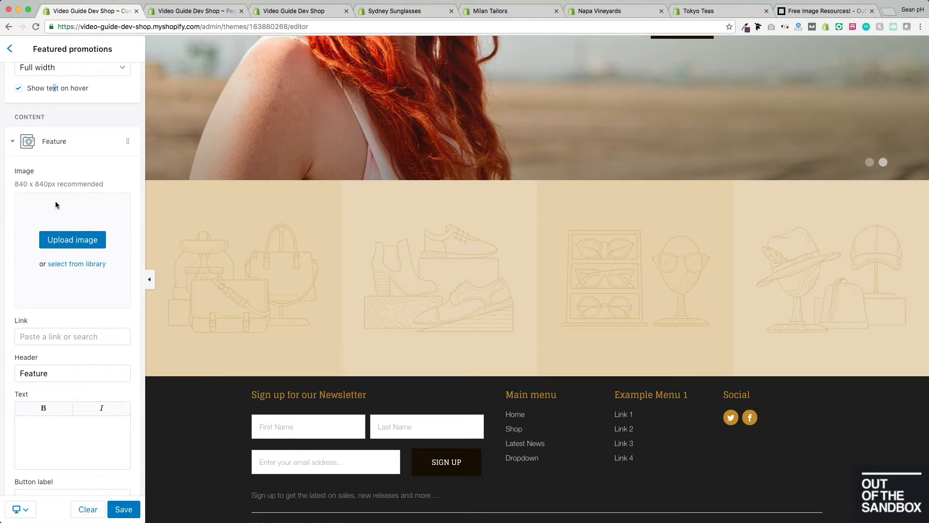
click(68, 240)
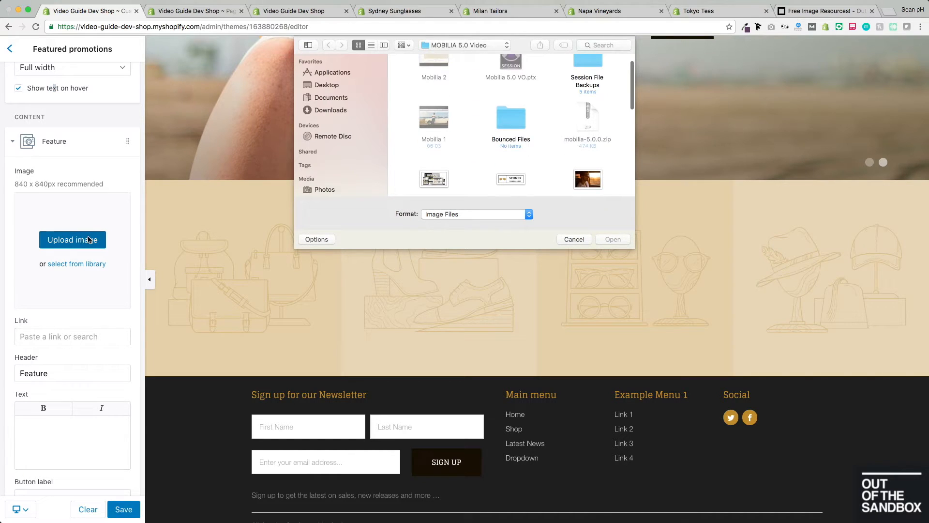
scroll(509, 141, up, 1)
scroll(510, 153, down, 5)
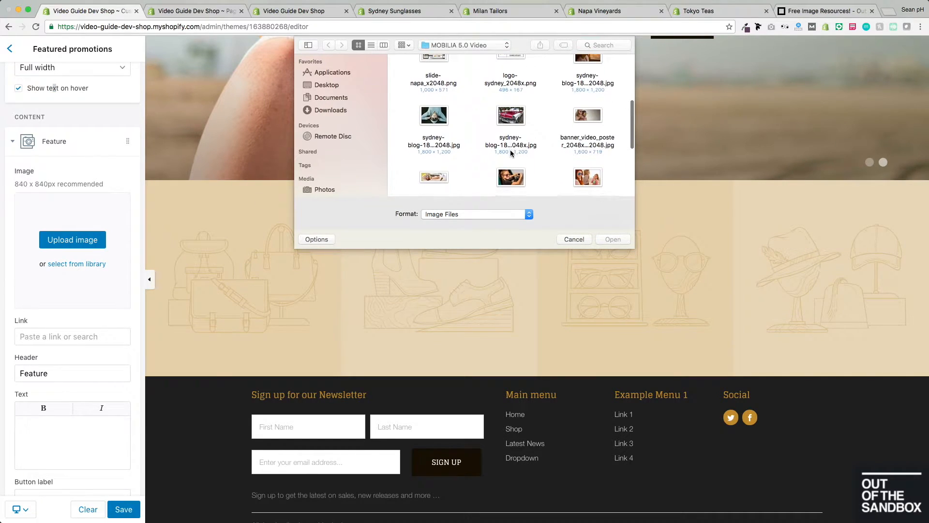
scroll(511, 153, down, 3)
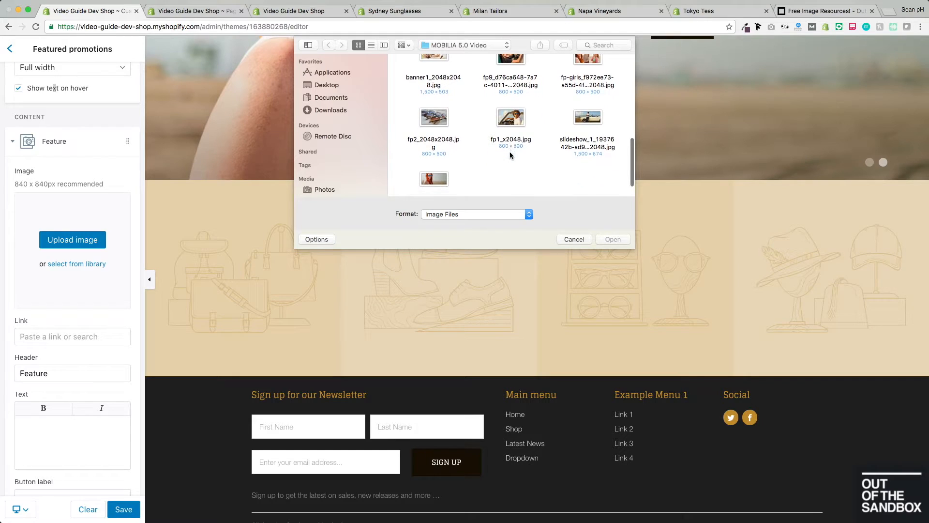
click(511, 114)
click(613, 239)
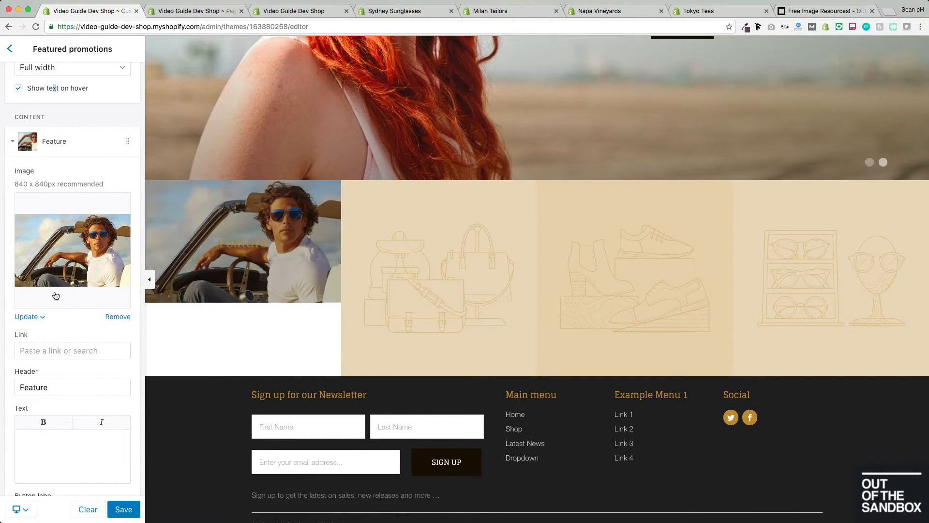
- Link the first promotion to the 1980's Retro Fashion Blue Blocker product and set its header to "1980's Retro"
scroll(55, 295, down, 3)
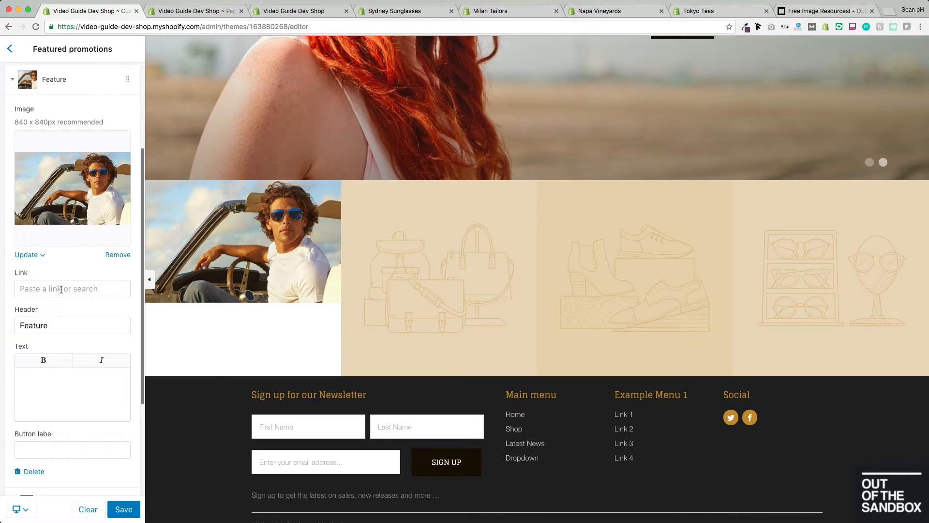
click(61, 288)
click(54, 202)
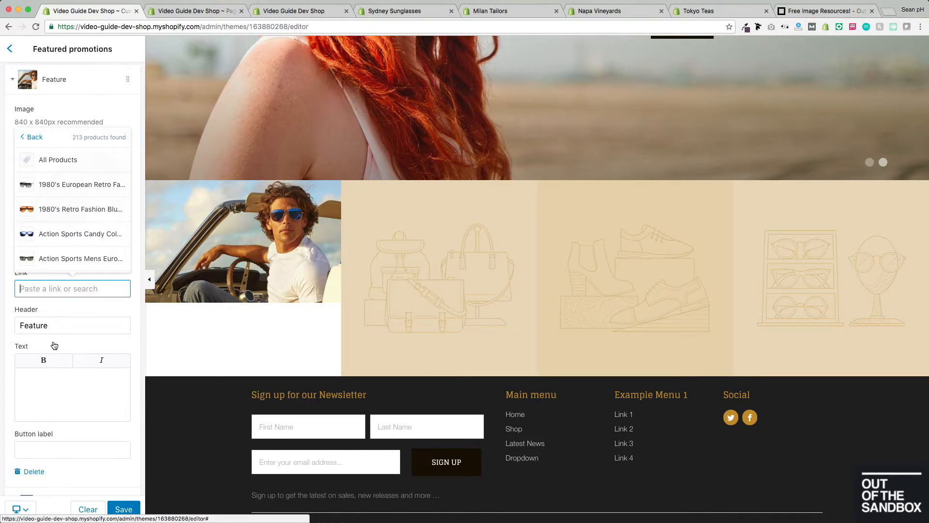
click(68, 209)
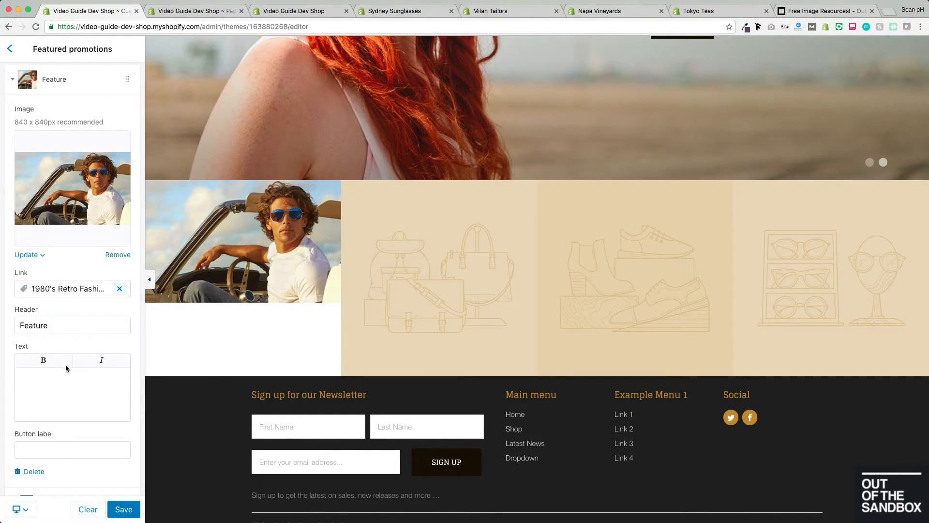
double_click(67, 325)
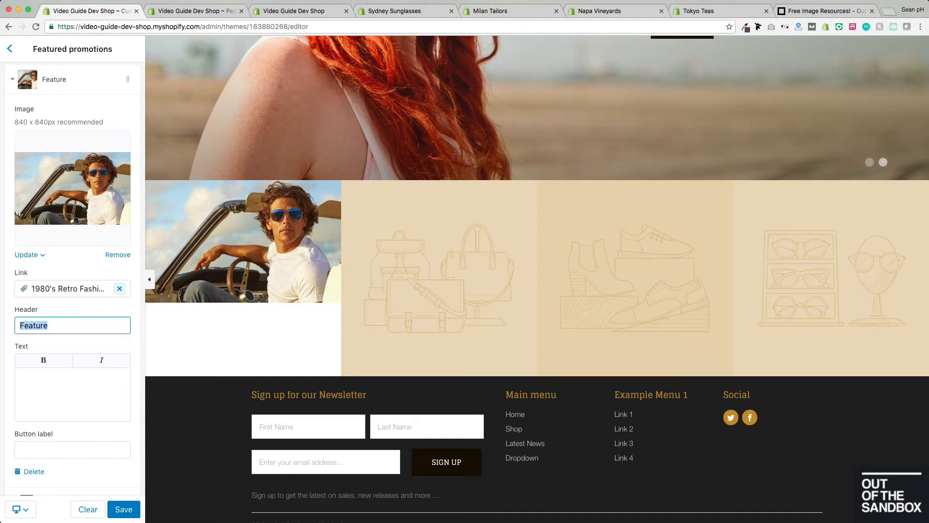
text(1980's Retro)
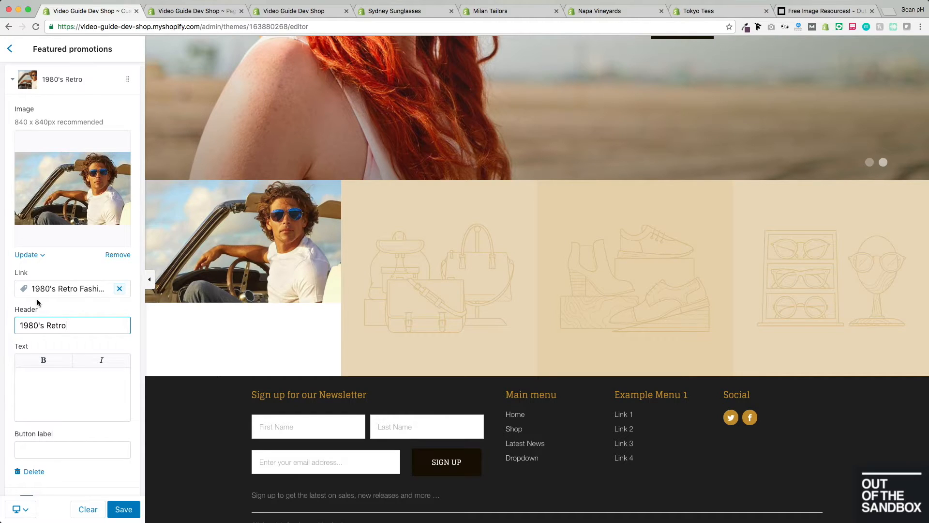
mouse_move(240, 255)
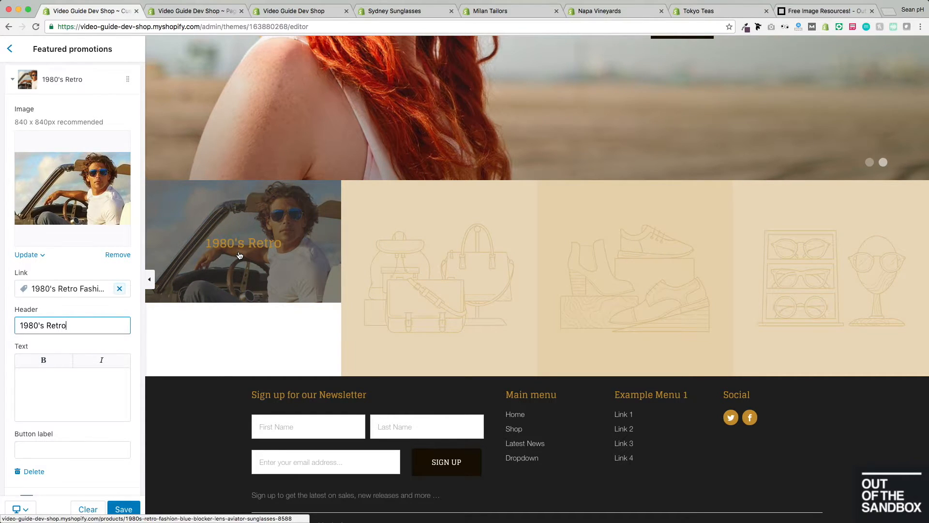
- Enter "Cool shades dude" as the first promotion's text and "Buy" as its button label
click(76, 393)
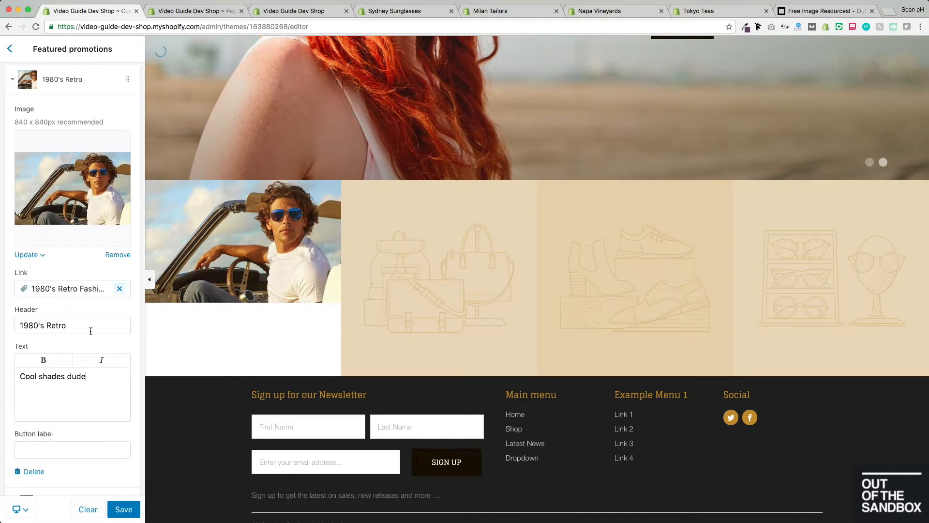
scroll(87, 373, down, 2)
mouse_move(230, 281)
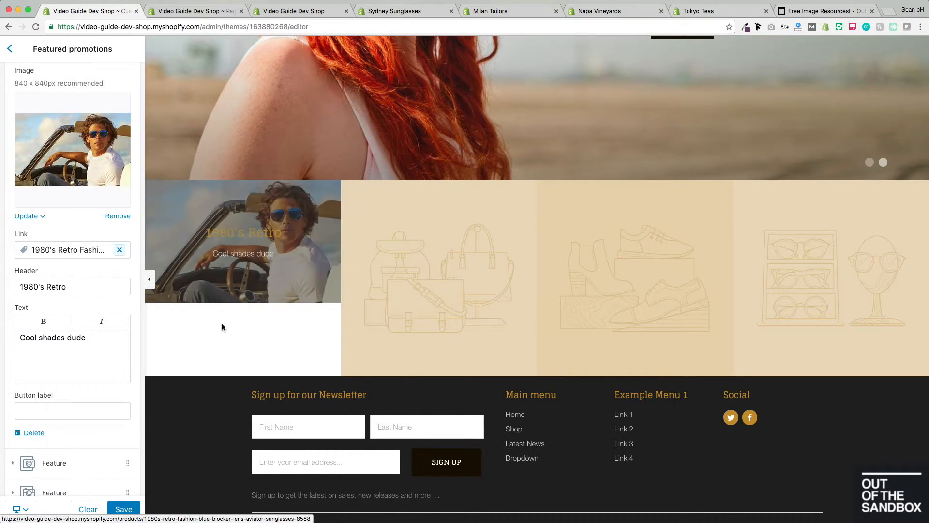
scroll(103, 337, down, 2)
click(60, 366)
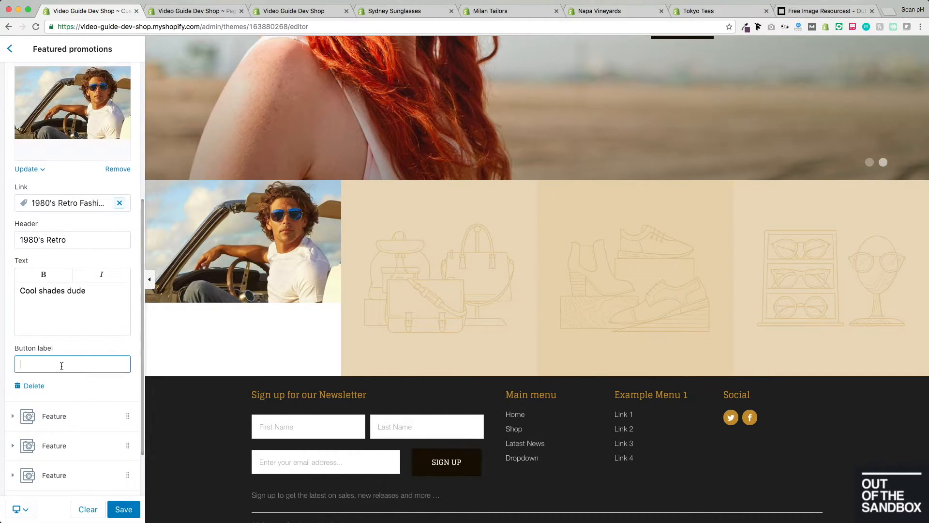
text(Buy)
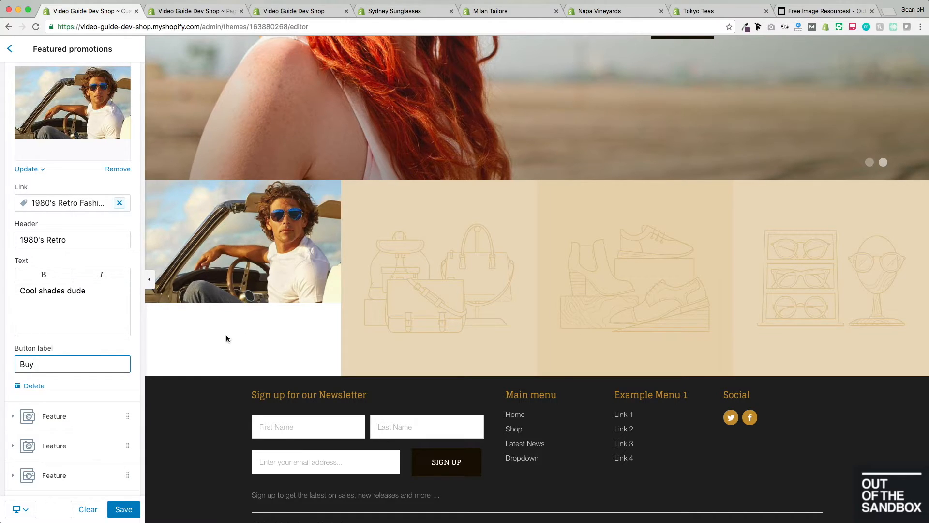
- Open the settings of the second promotion
scroll(78, 349, down, 3)
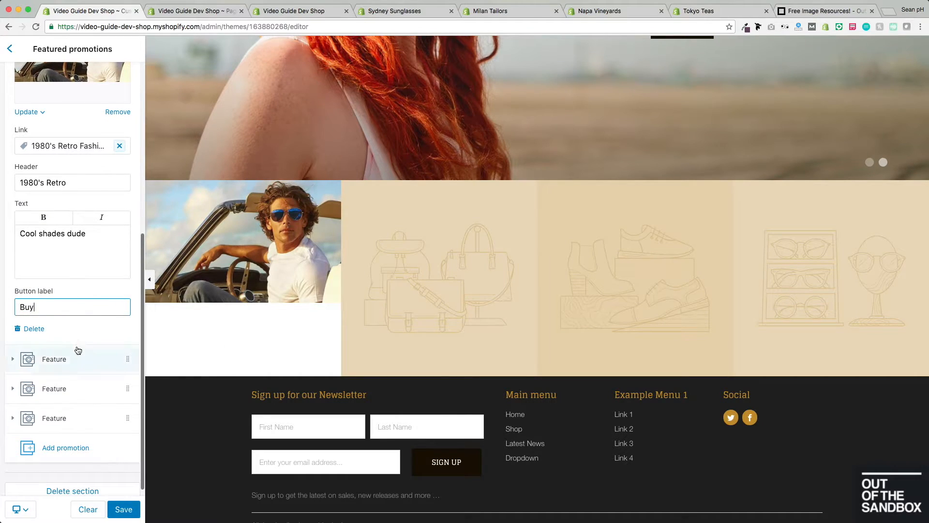
click(55, 358)
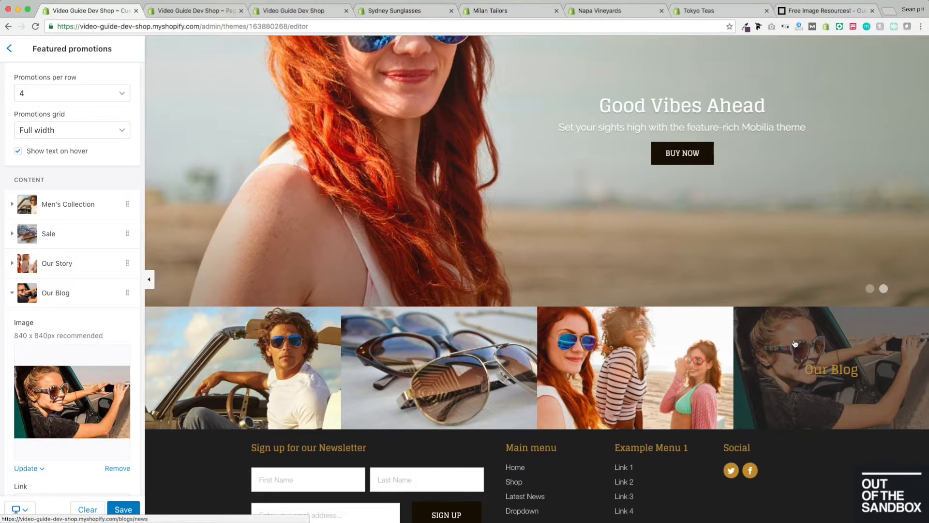
- Review the "Our Blog" promotion's image, link and header settings, and return to the section list
scroll(95, 195, down, 1)
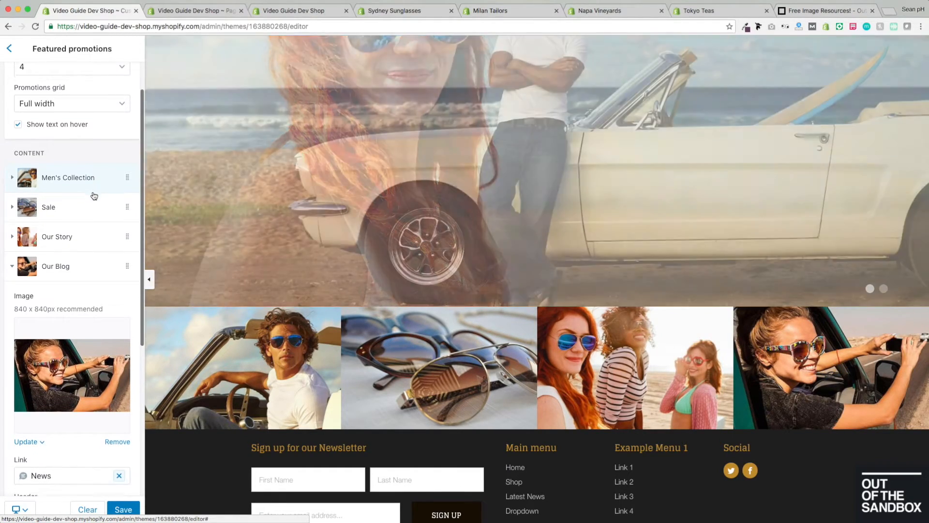
scroll(94, 196, down, 5)
scroll(94, 196, up, 4)
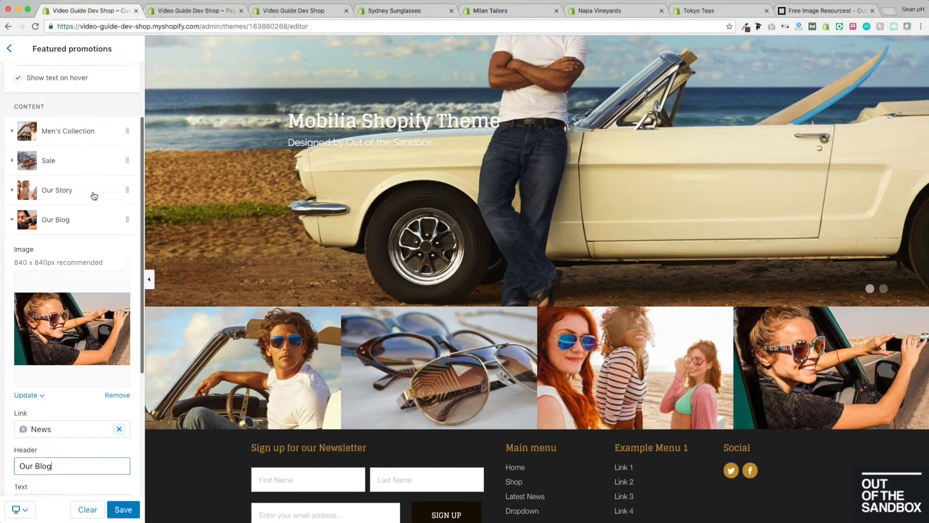
scroll(94, 196, up, 3)
click(9, 49)
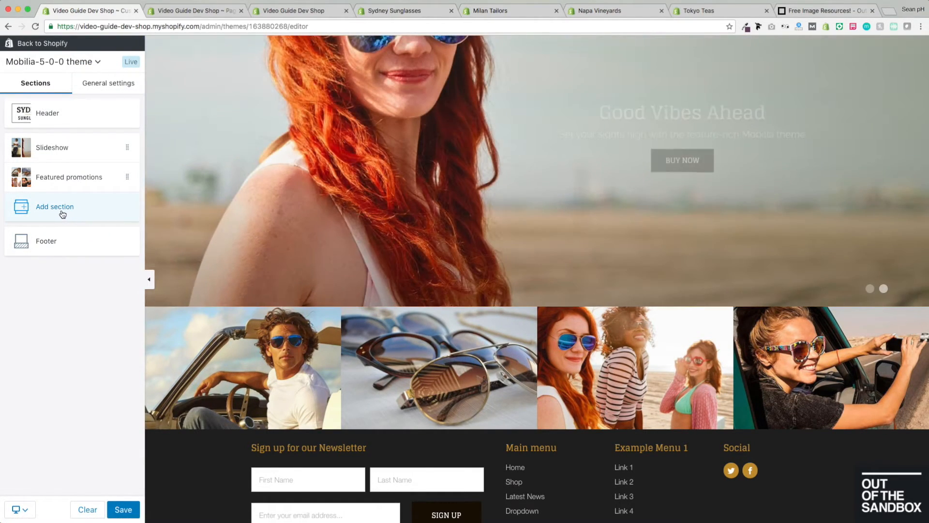
- Add a Page section below the Featured promotions section
click(61, 213)
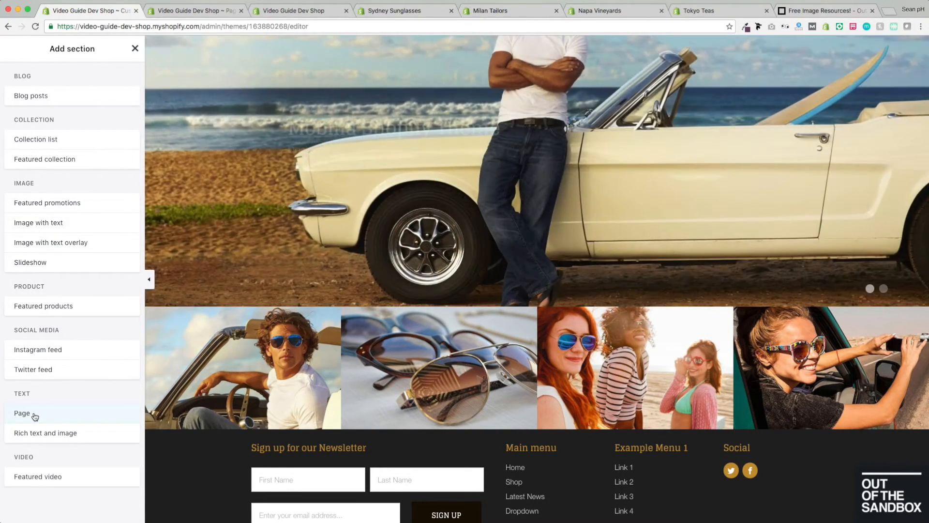
click(34, 414)
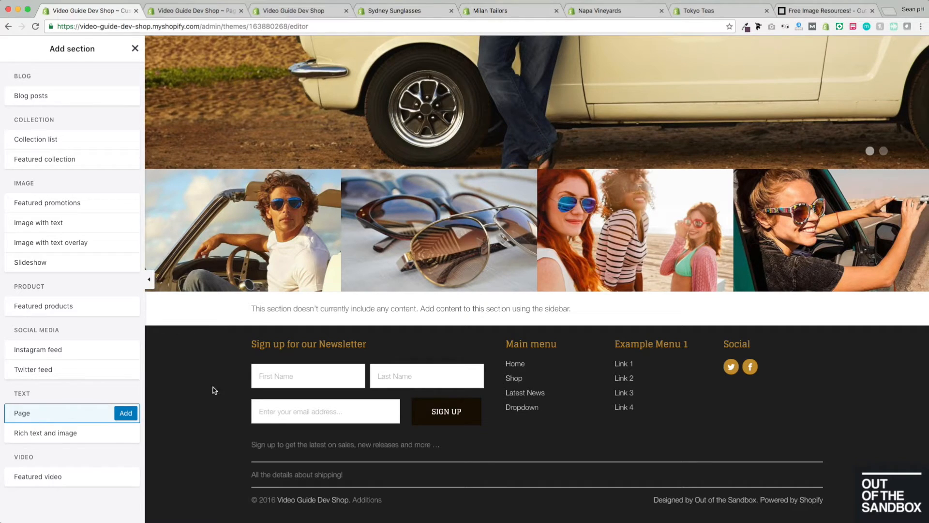
click(128, 418)
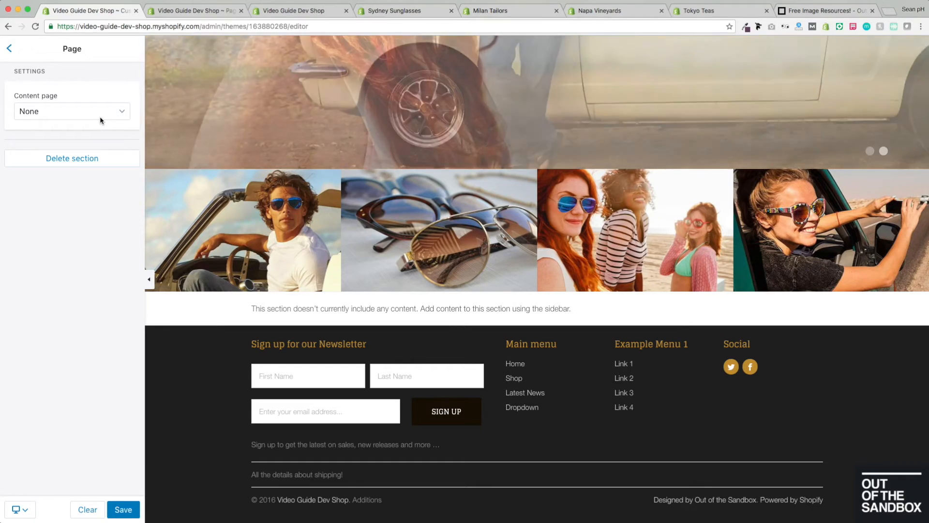
- Set the Page section's content page to Home Page Content, save the theme and return to the section list
click(113, 116)
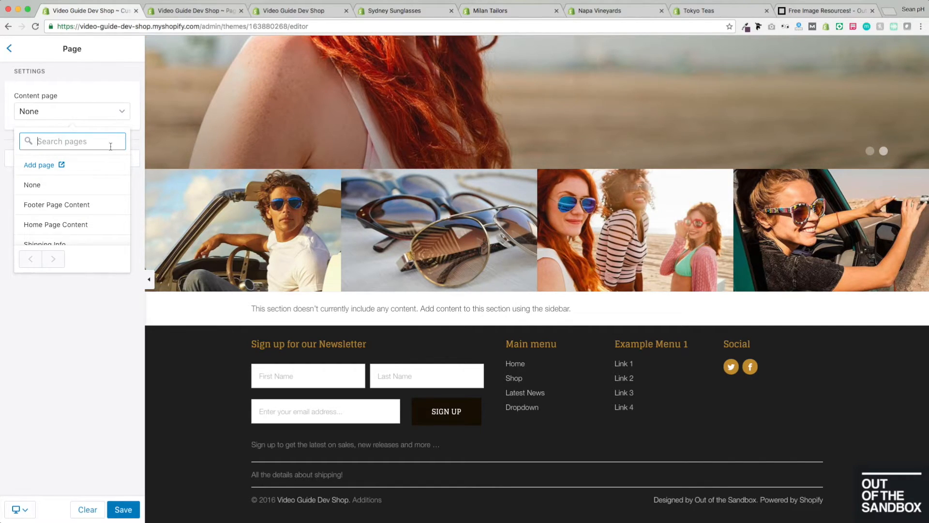
click(59, 201)
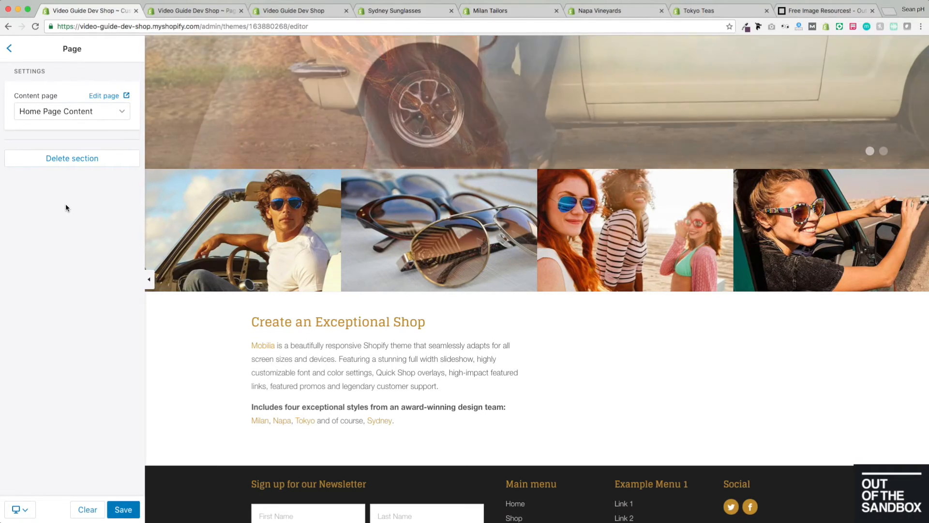
click(124, 510)
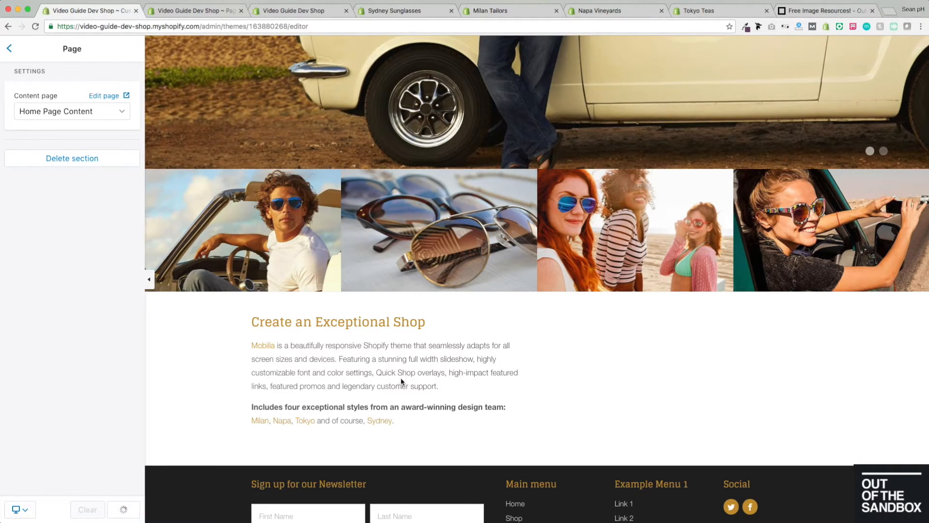
click(10, 50)
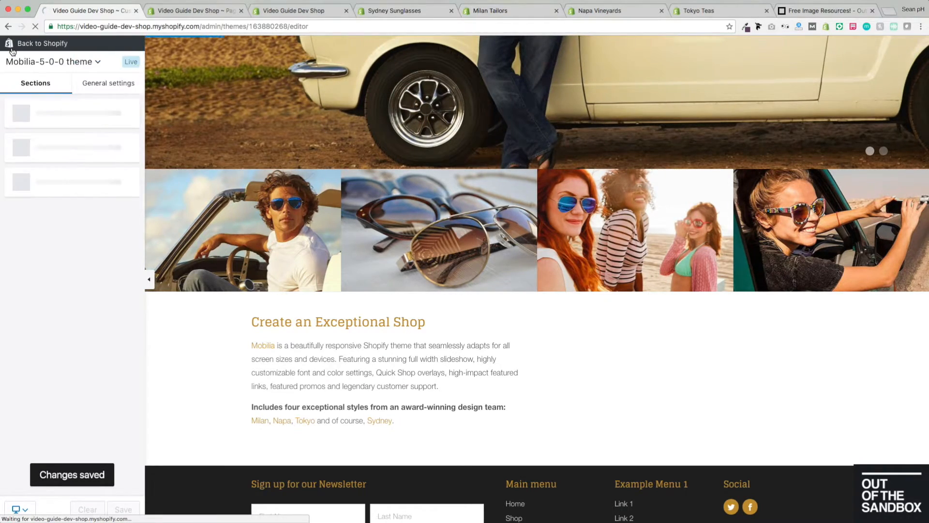
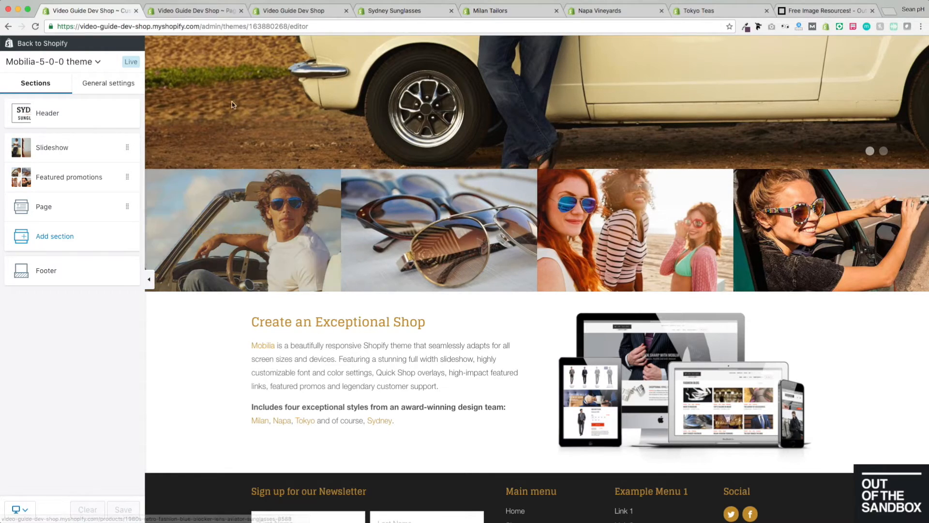
- Switch to the Shopify admin's Pages list, open Home Page Content and review its text and images
click(176, 12)
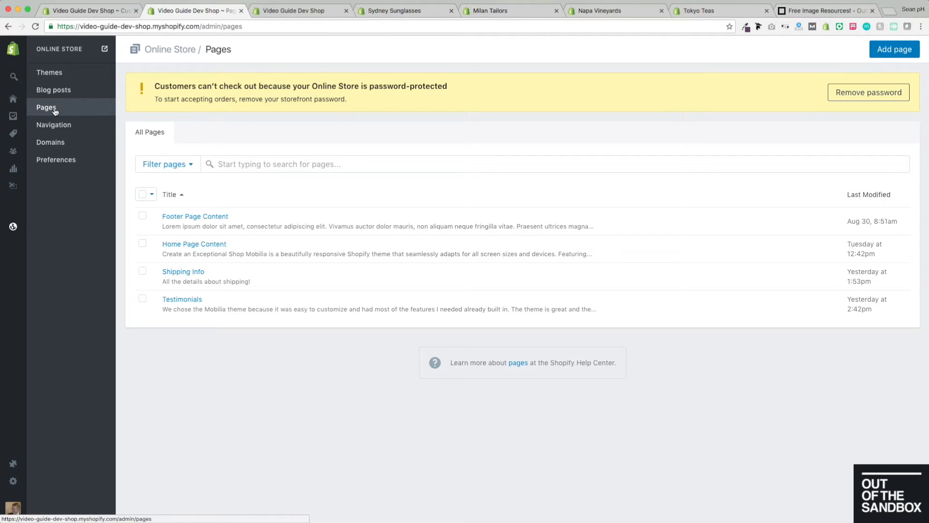
click(175, 247)
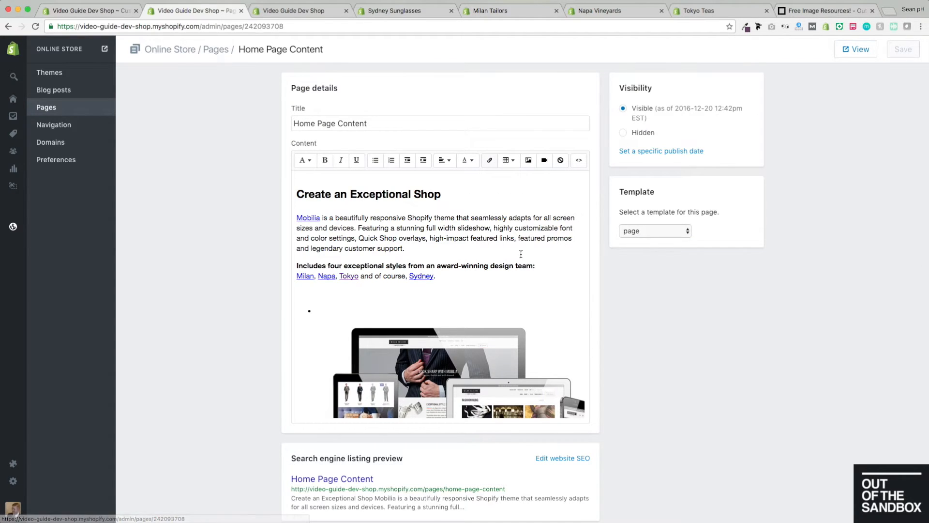
scroll(518, 242, down, 3)
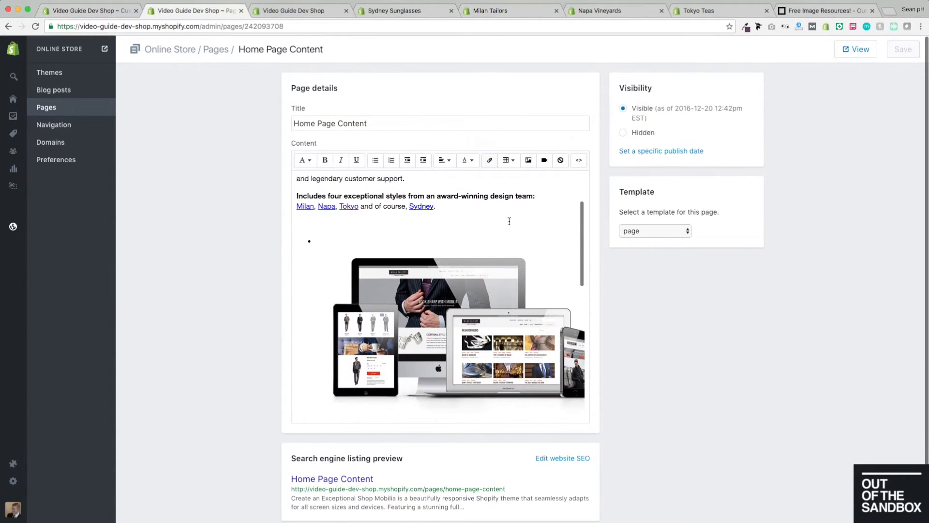
scroll(509, 221, down, 6)
scroll(509, 221, up, 9)
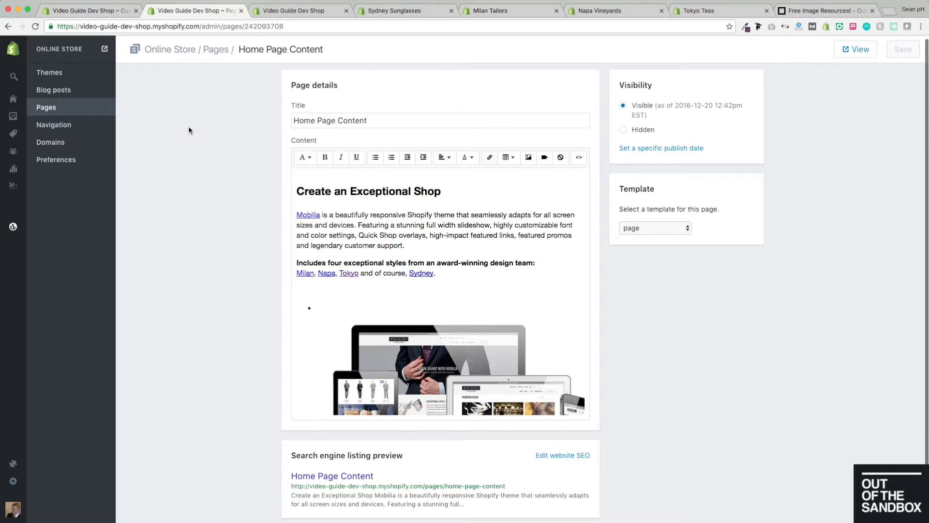
- Show the page content as HTML and examine the opening "eight columns alpha" div line
click(579, 158)
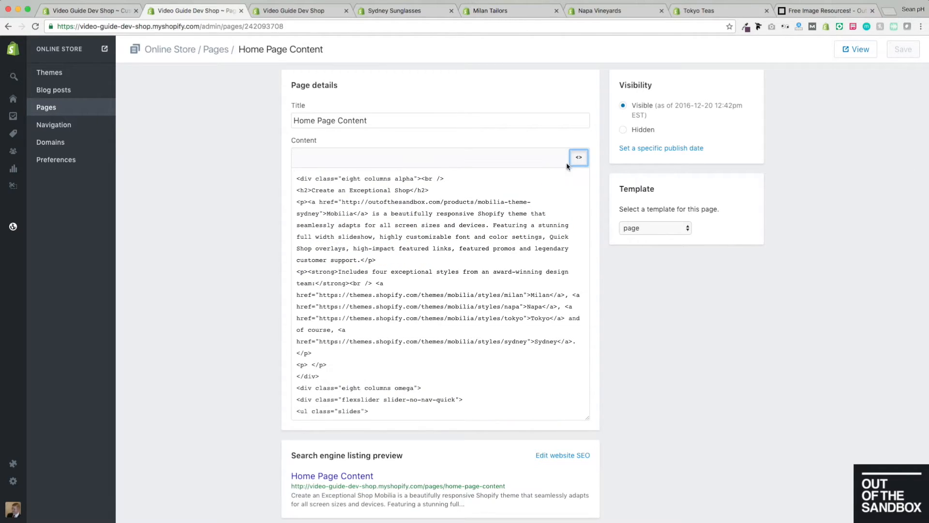
click(296, 179)
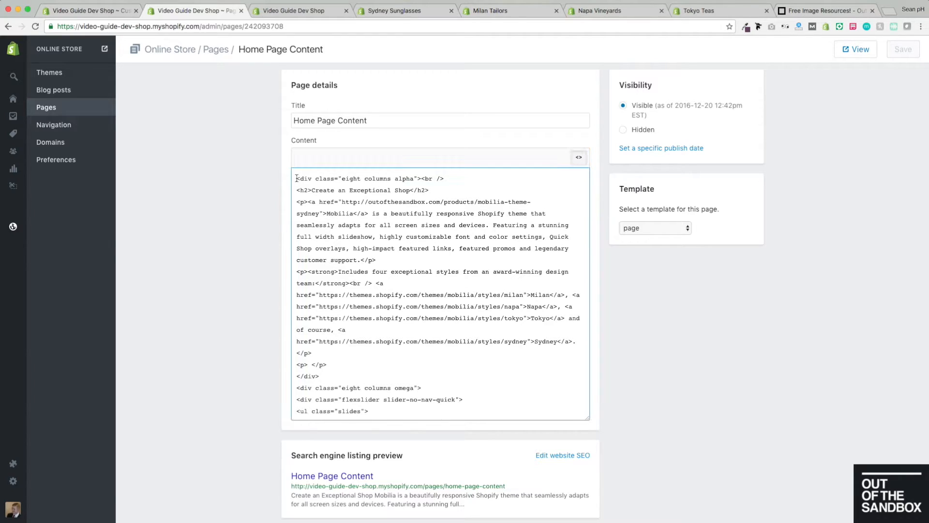
drag(300, 179, 442, 179)
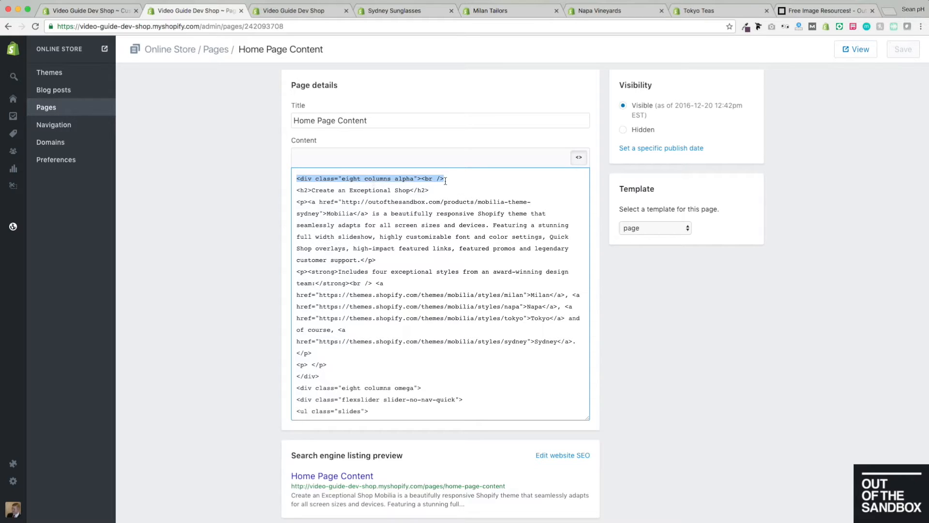
click(446, 178)
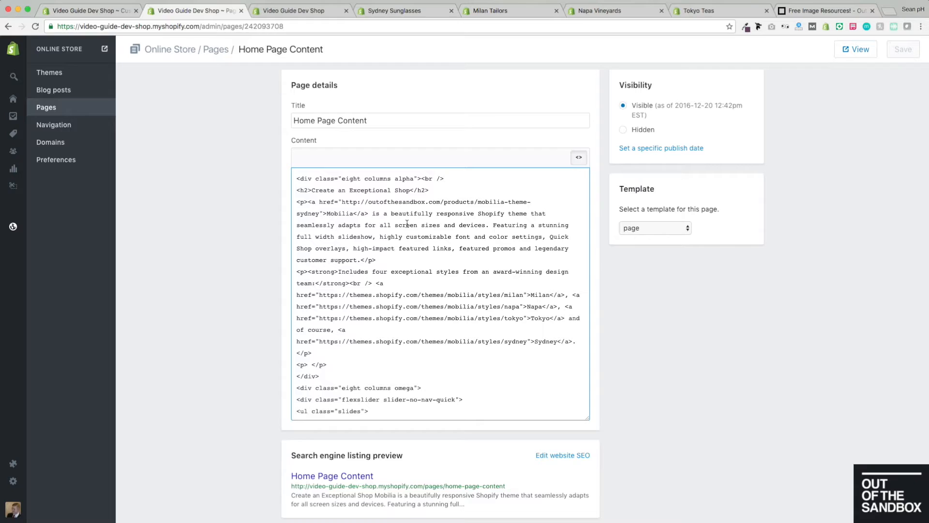
- Examine the "slides" list markup in the page's HTML and return the content to the visual editor
scroll(406, 224, down, 4)
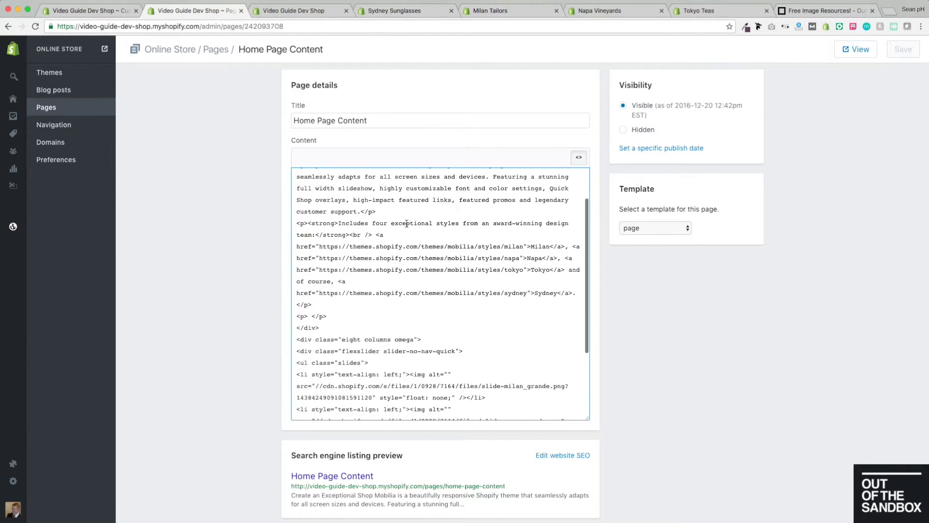
scroll(330, 279, down, 6)
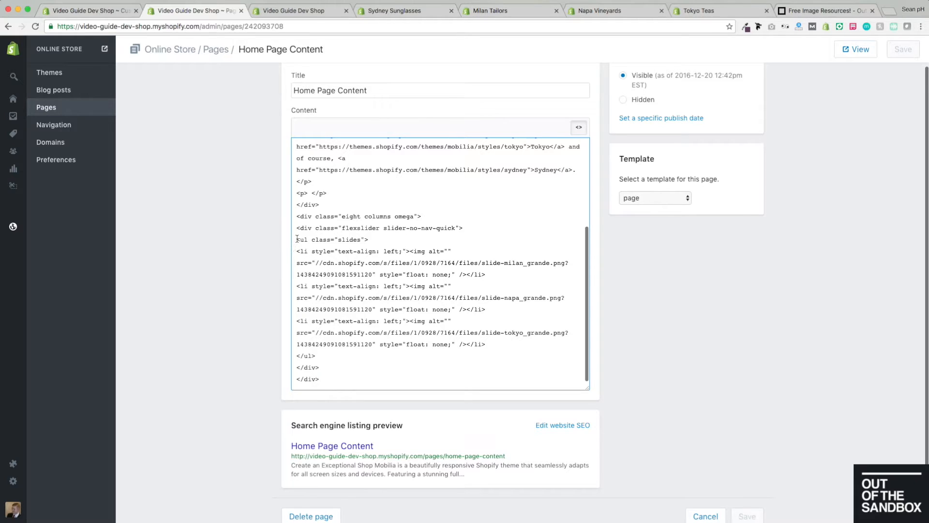
drag(297, 239, 525, 351)
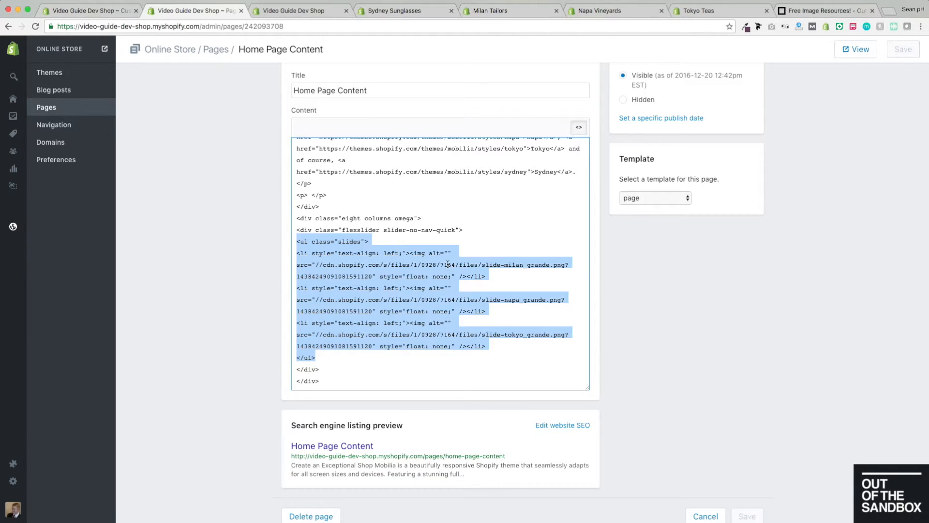
scroll(481, 247, up, 5)
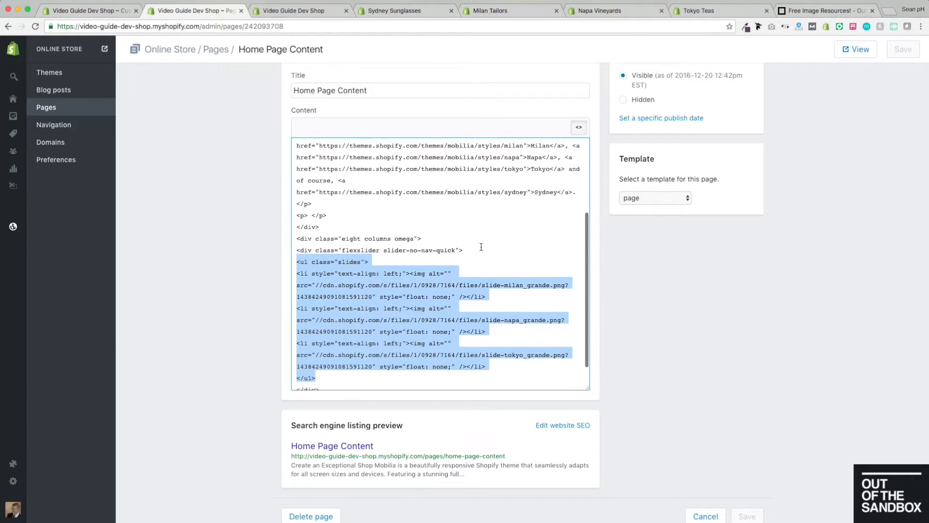
scroll(482, 246, down, 4)
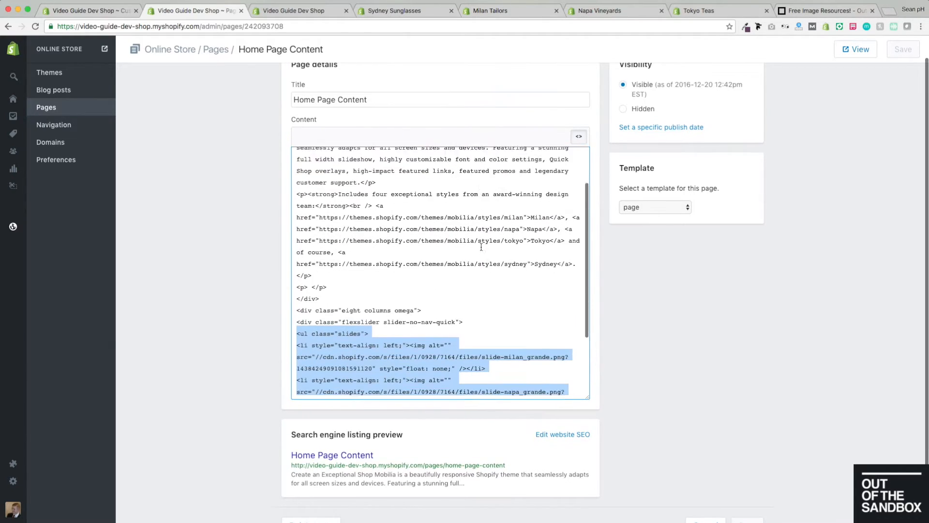
click(578, 137)
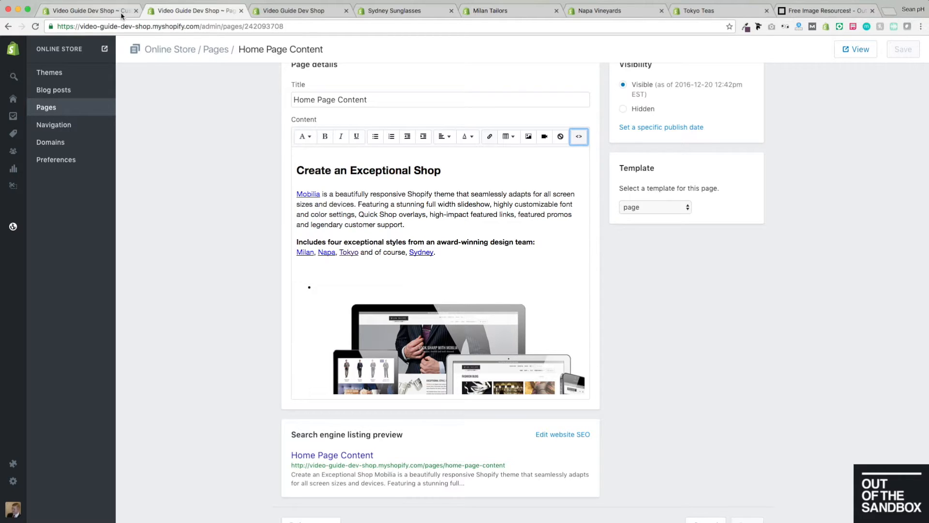
- Switch back to the theme editor and add an Image with text section below the Page section
click(104, 10)
scroll(259, 348, down, 1)
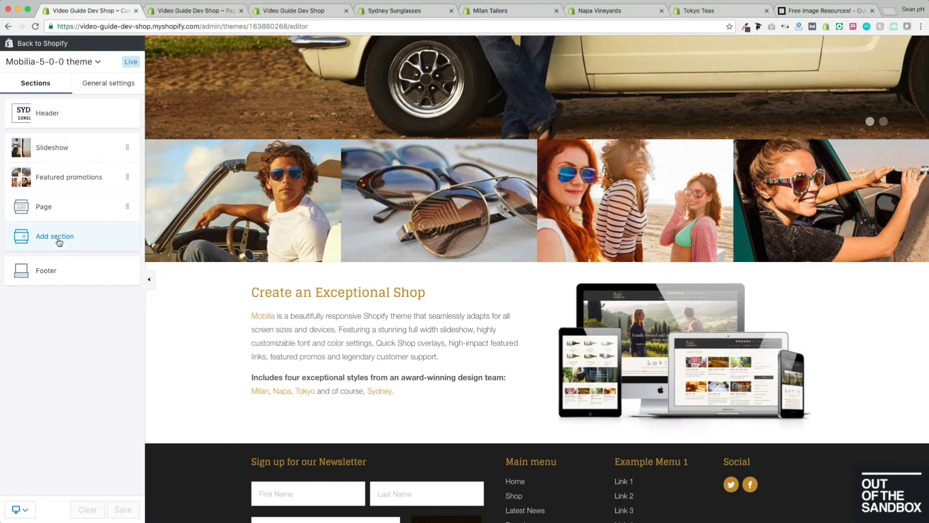
click(59, 241)
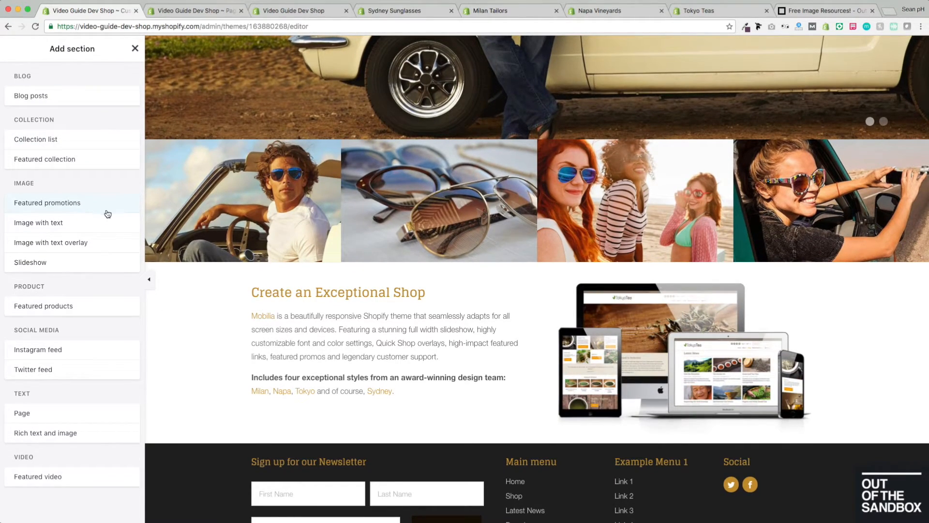
click(56, 227)
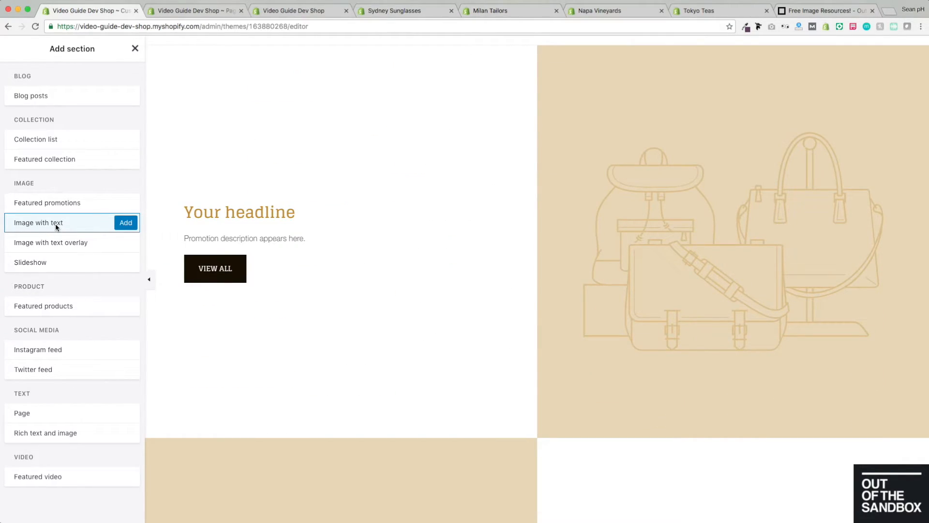
click(125, 222)
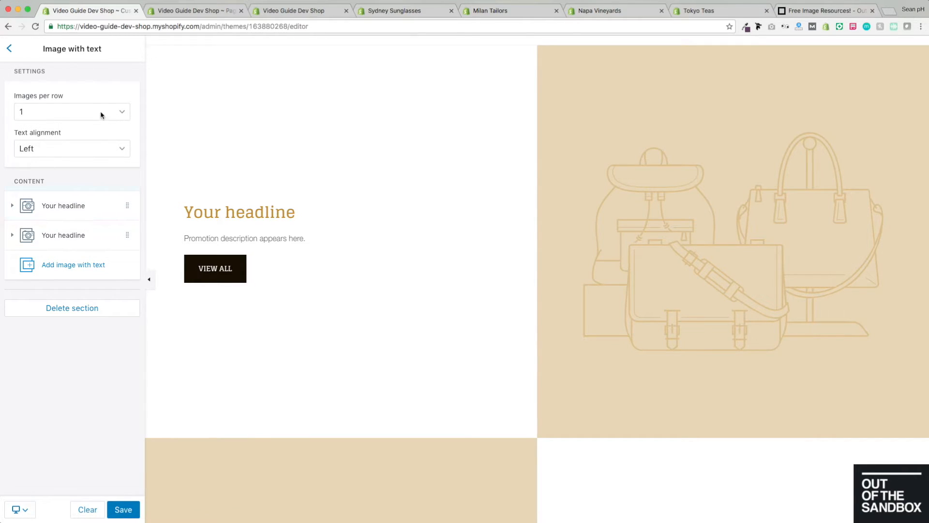
- Delete the second "Your headline" block from the Image with text section
click(62, 235)
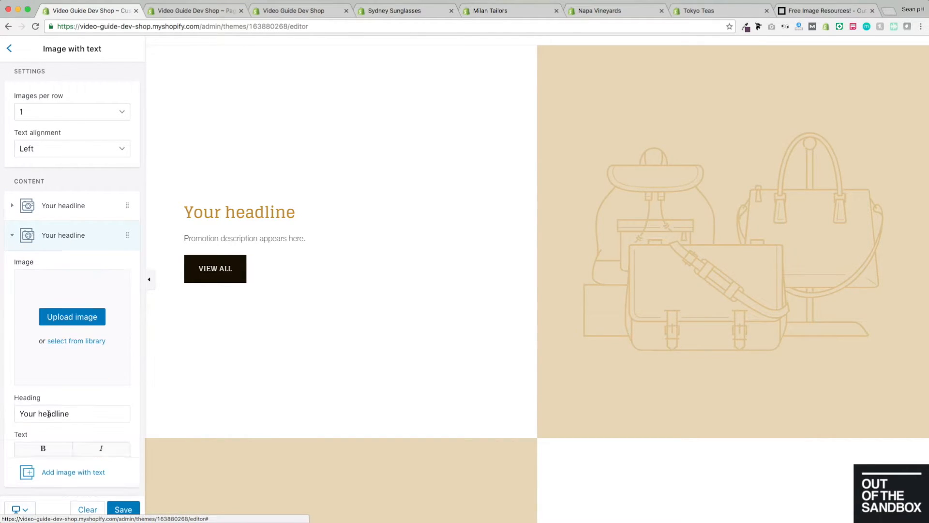
scroll(57, 454, down, 5)
click(34, 409)
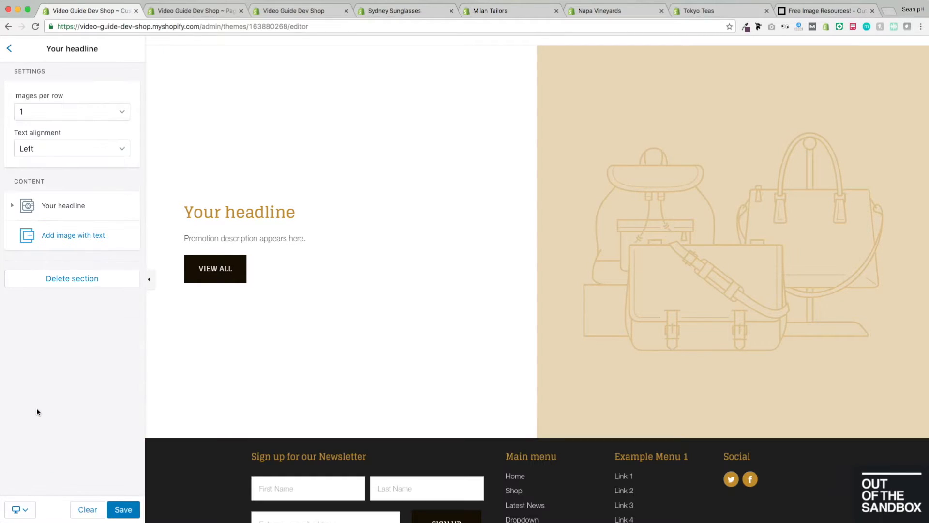
- Set the remaining "Your headline" block's image to the picture of the shop on several devices
click(75, 213)
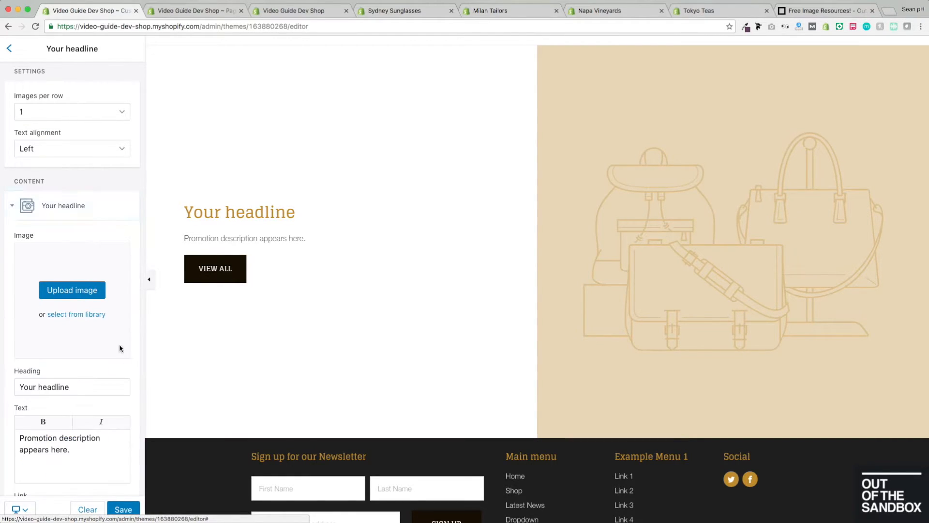
click(76, 291)
scroll(505, 150, down, 3)
click(591, 108)
click(613, 240)
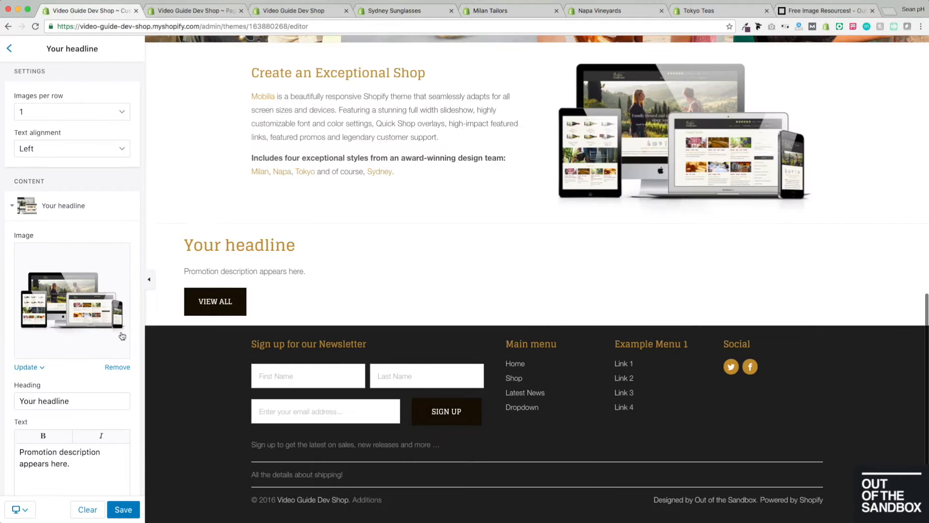
- In the "Your headline" block's text, make the word "Promotion" bold and the word "description" italic
scroll(58, 332, down, 5)
click(83, 324)
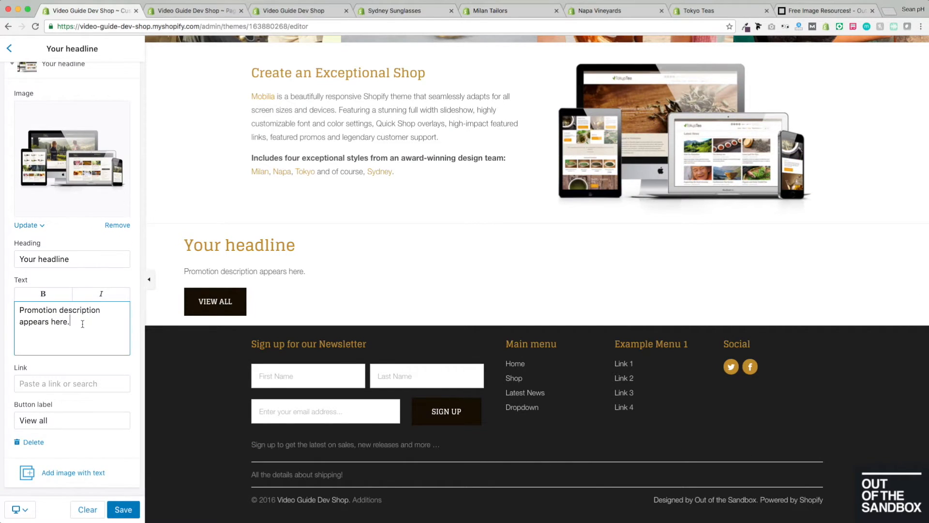
drag(82, 324, 2, 311)
click(104, 332)
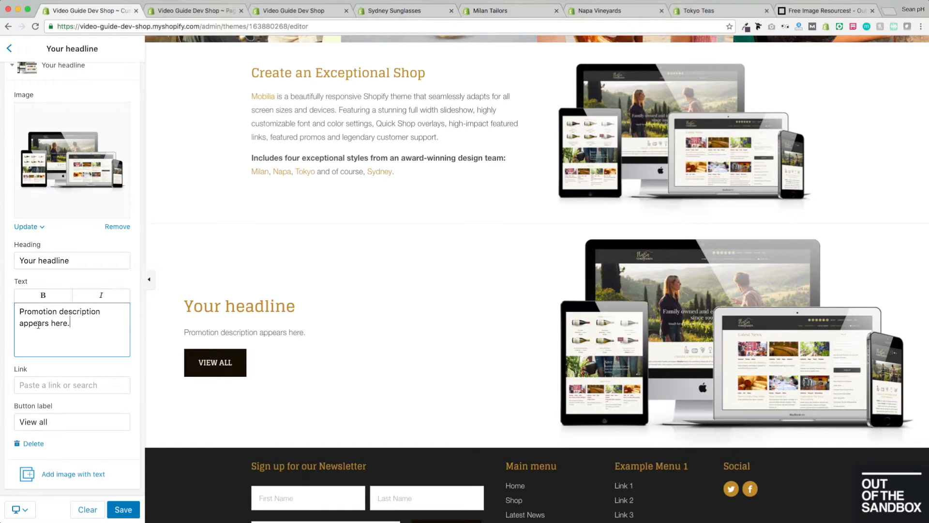
double_click(55, 311)
key(ctrl+b)
drag(104, 311, 60, 311)
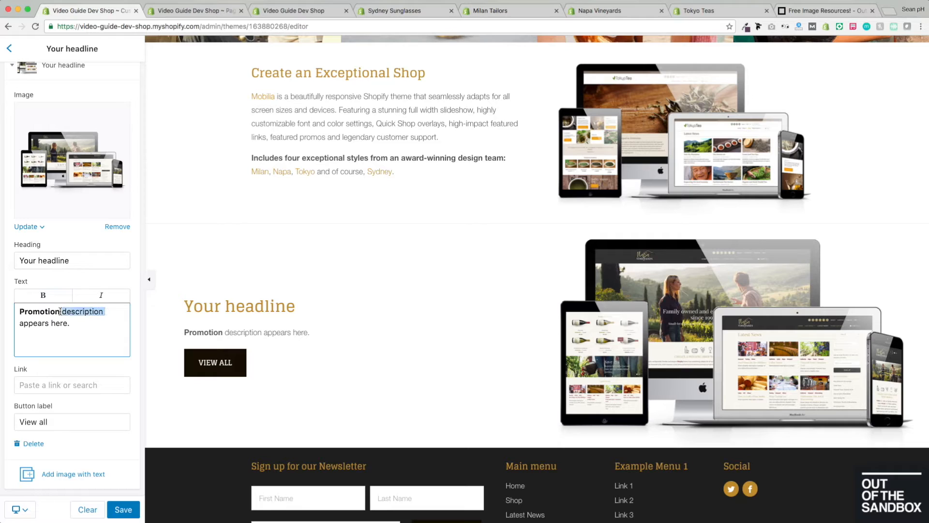
click(101, 294)
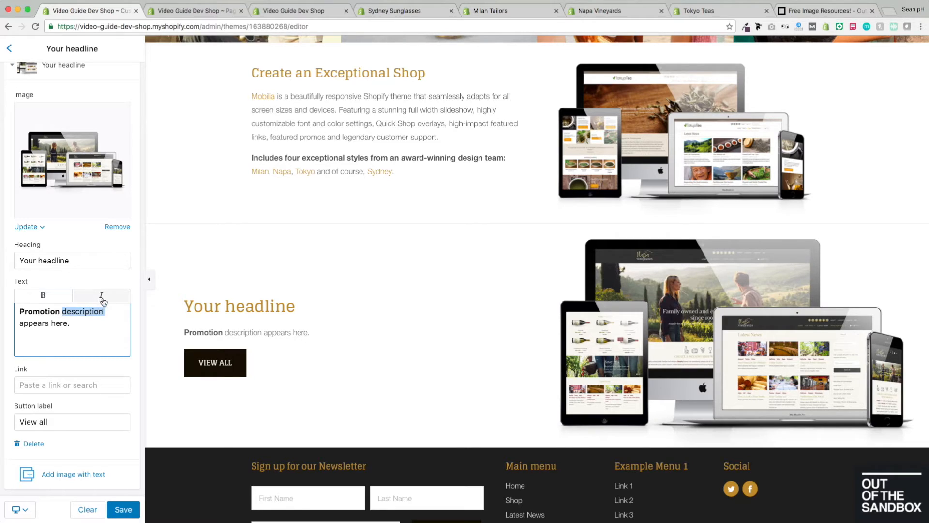
- Add the line "Then start typing." and a separate paragraph "New Paragraph" to the end of the block's text
click(80, 324)
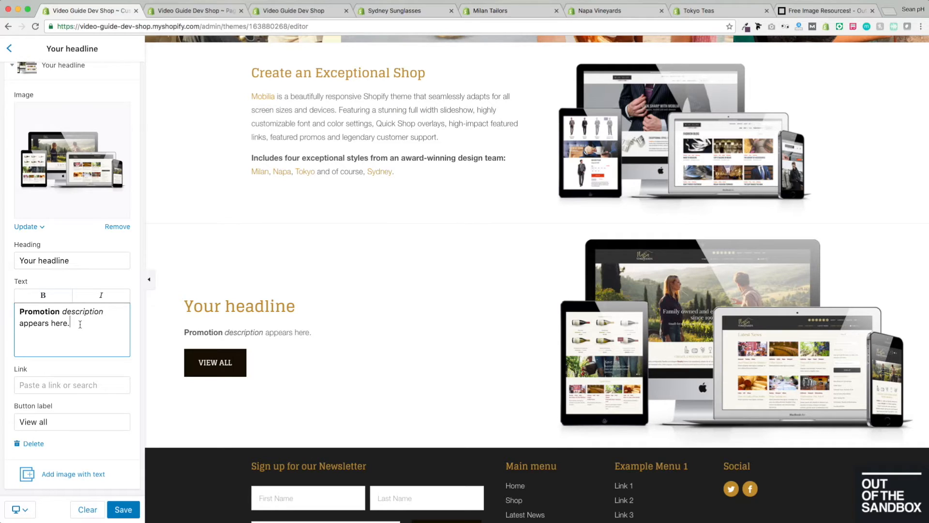
key(Return)
text(Then start typing)
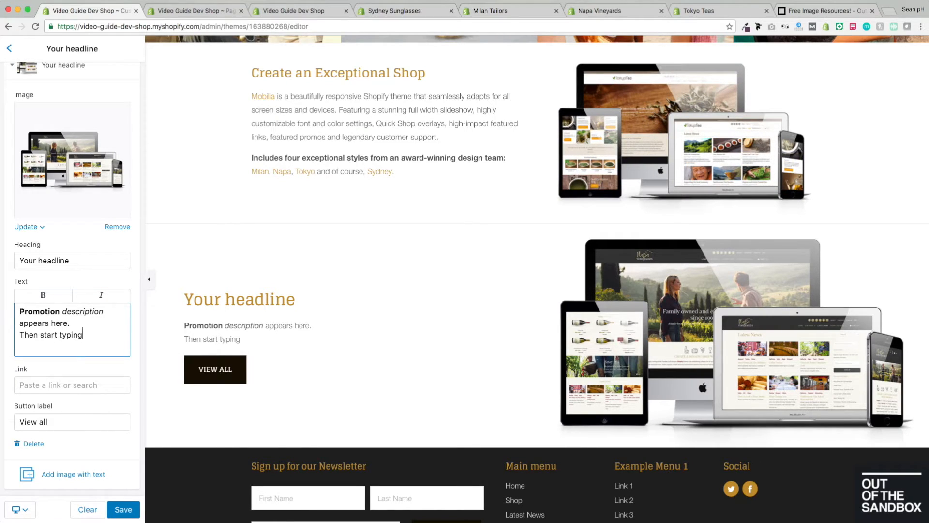
text(.)
key(Return)
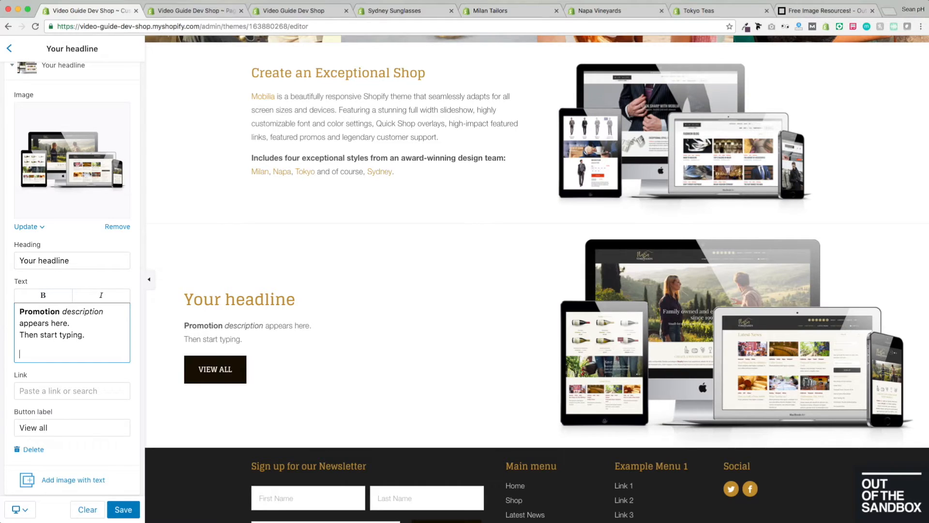
text(New Paragraph)
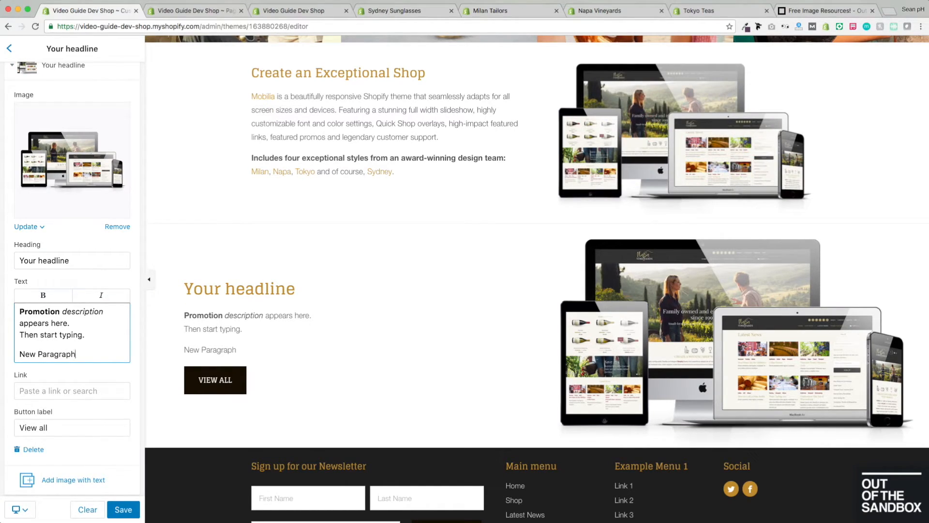
- View the link destination types offered for the "Your headline" block without choosing one
scroll(81, 394, down, 1)
click(67, 363)
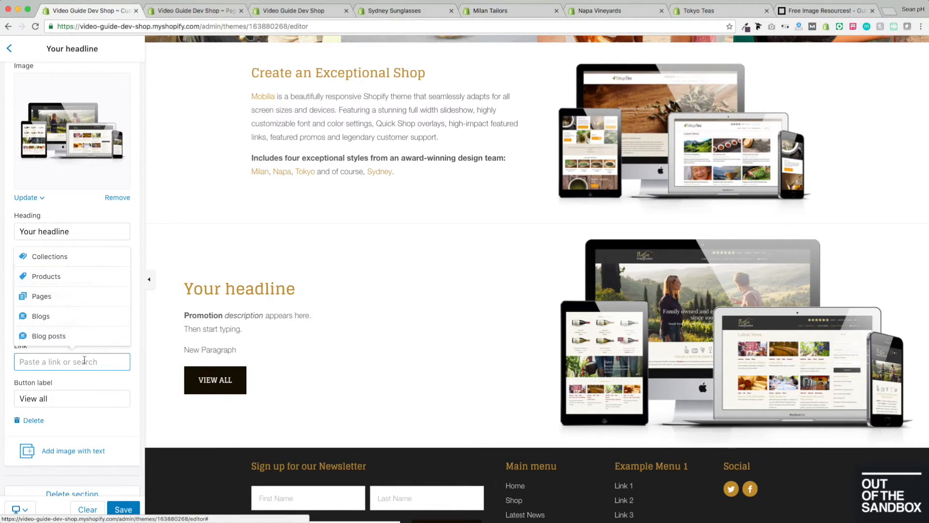
click(131, 381)
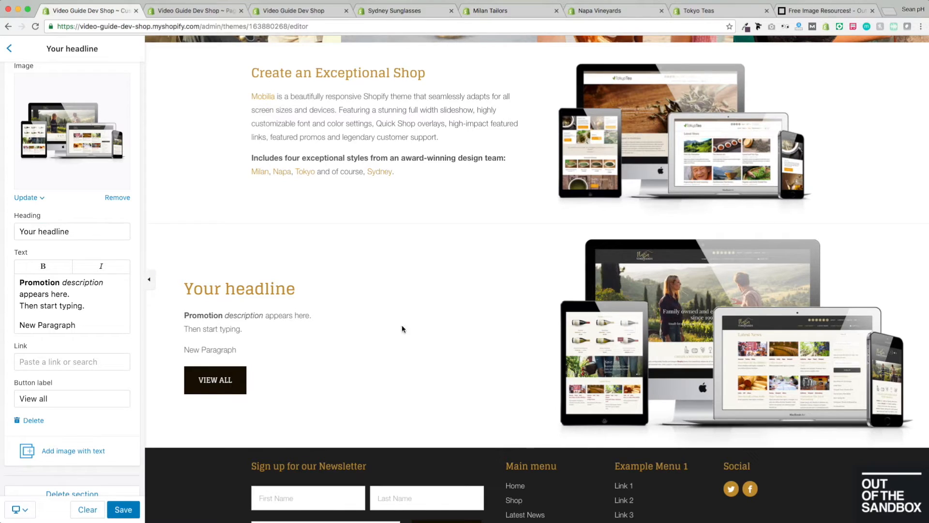
- Review the Image with text section's settings and preview, and delete the section from the home page
scroll(415, 334, up, 3)
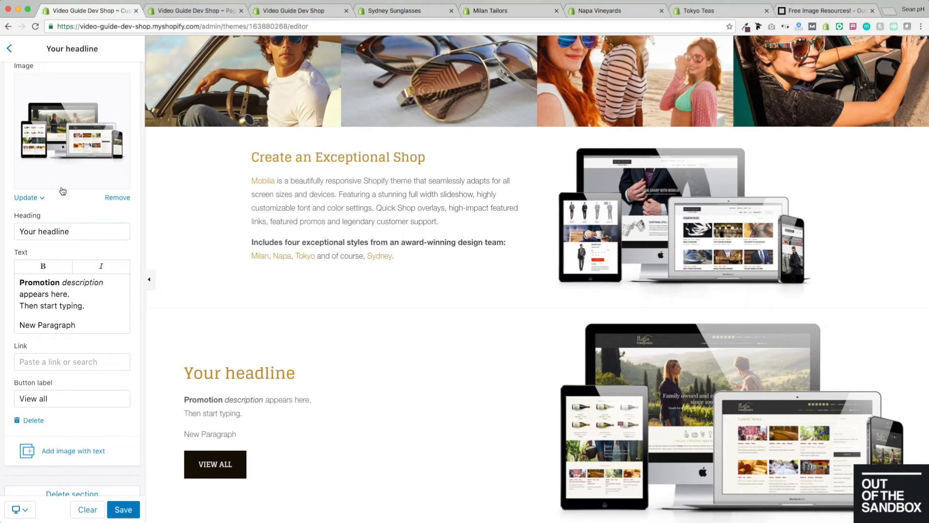
scroll(65, 145, up, 5)
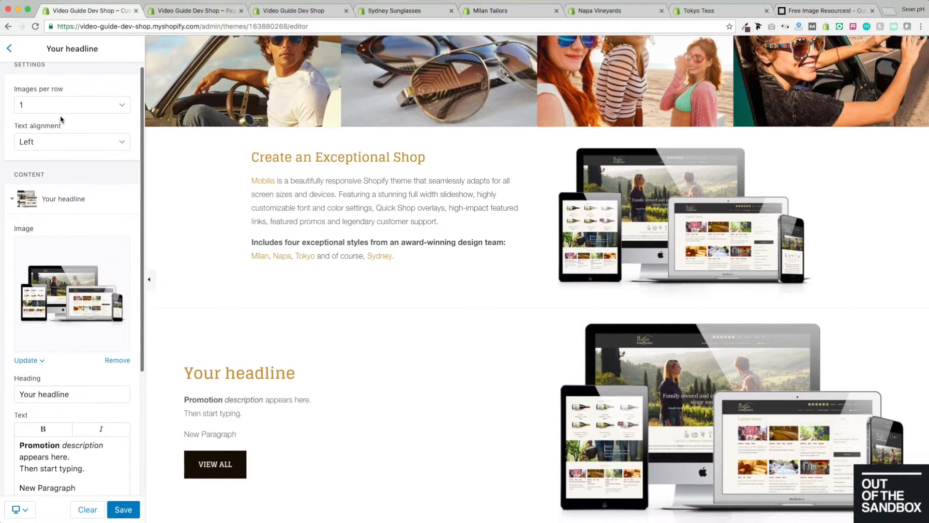
scroll(69, 183, down, 2)
scroll(69, 183, down, 5)
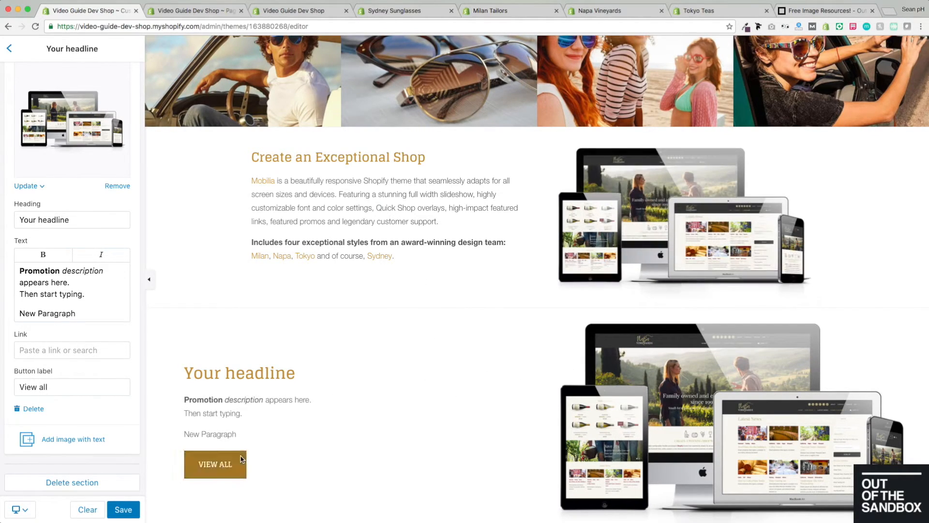
click(76, 482)
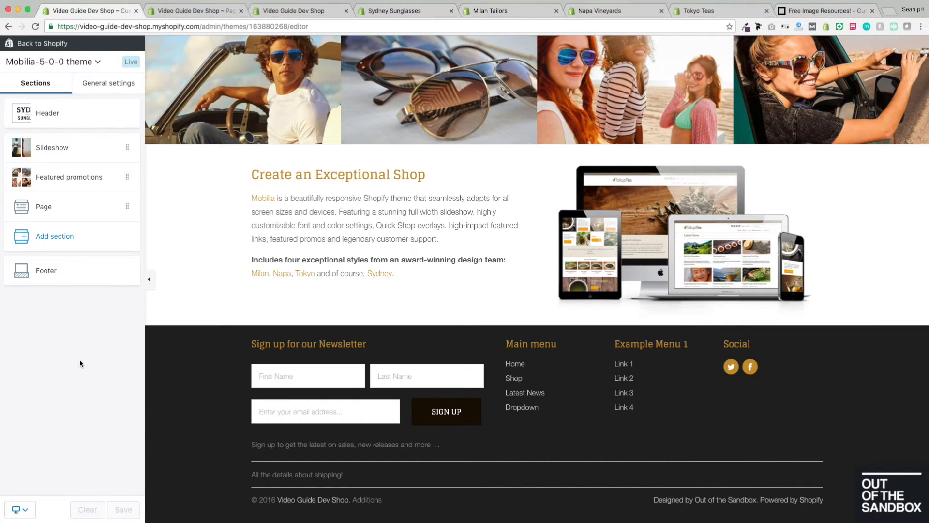
- Add a Featured collection section below the Page section
click(59, 245)
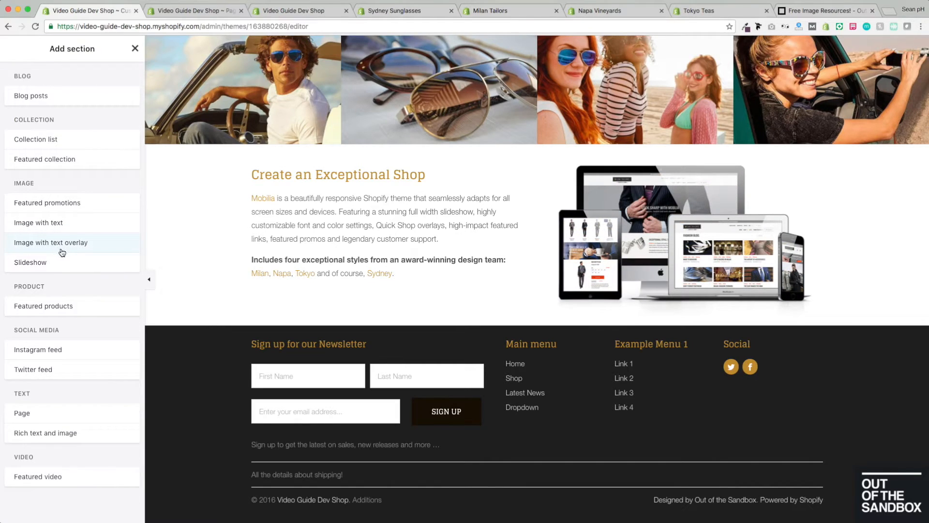
click(51, 162)
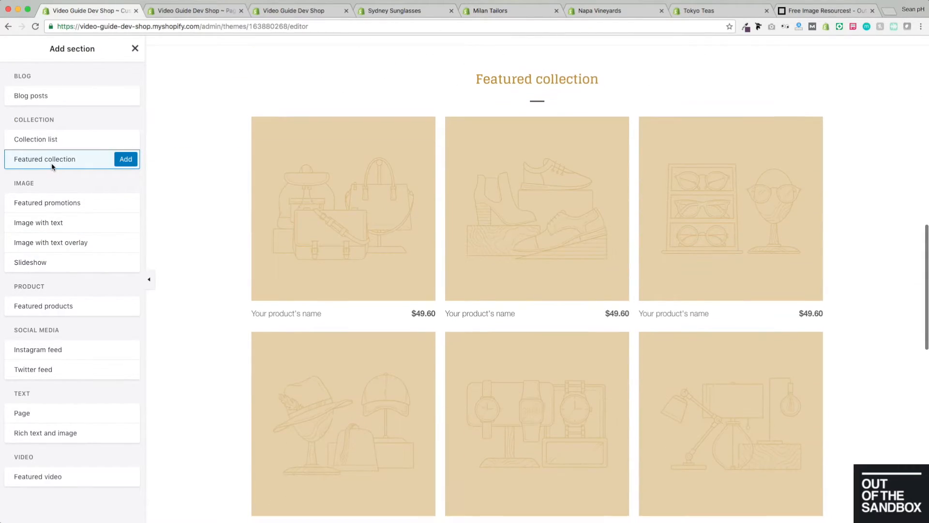
click(126, 161)
- Set the Featured collection section's heading to "Our Picks" and its collection to New Arrivals
drag(103, 113, 7, 107)
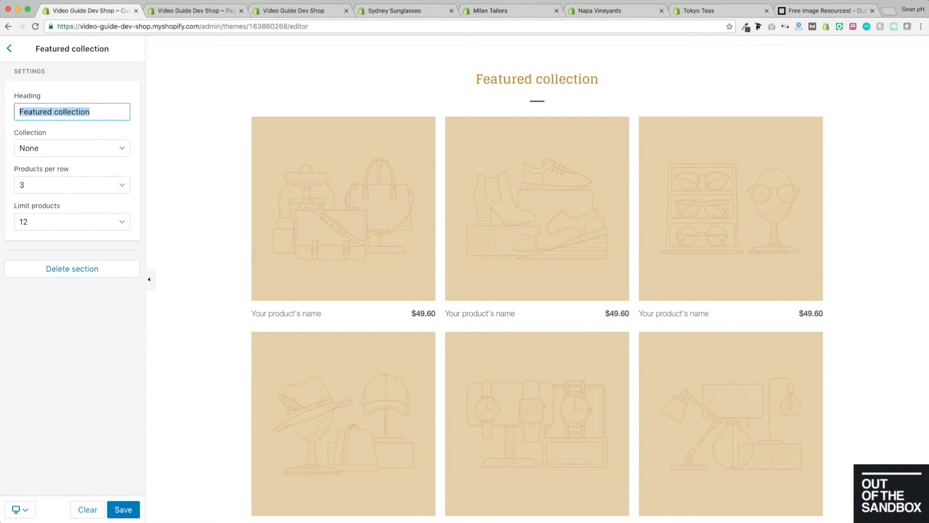
text(Our Picks)
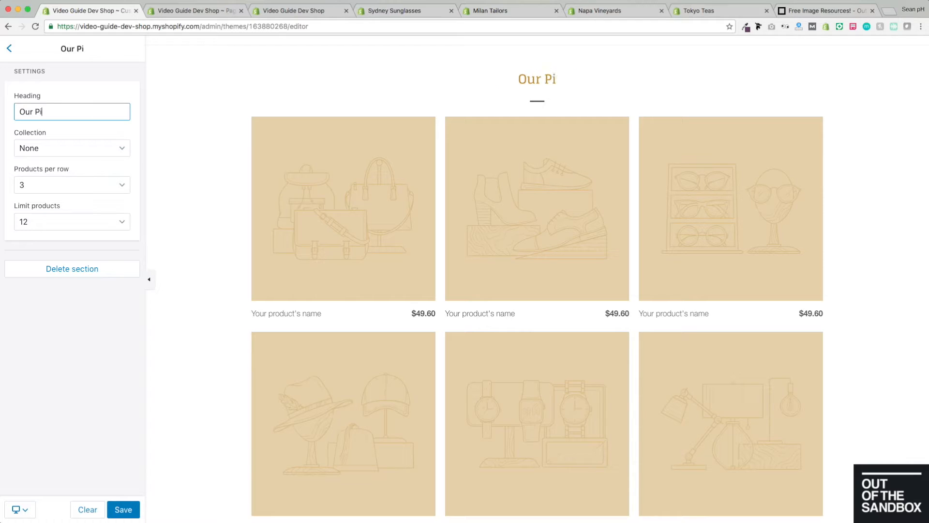
click(108, 149)
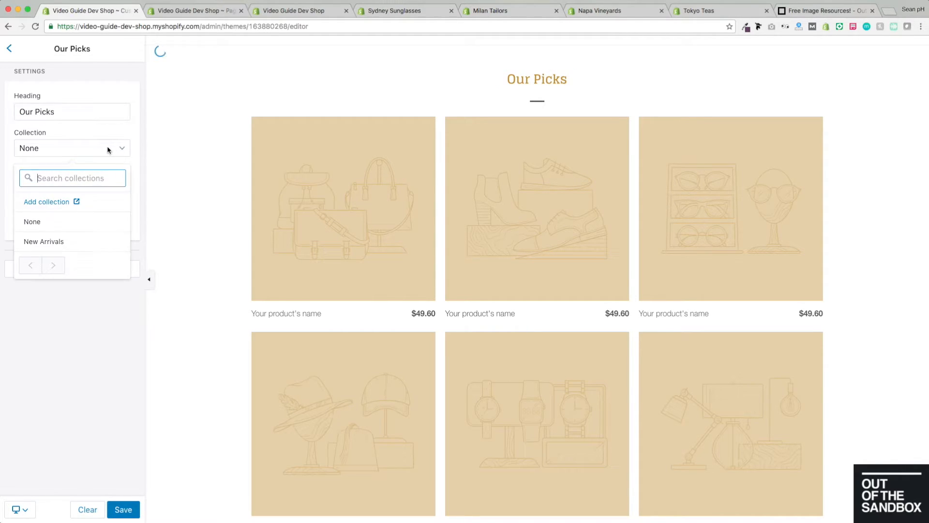
click(59, 246)
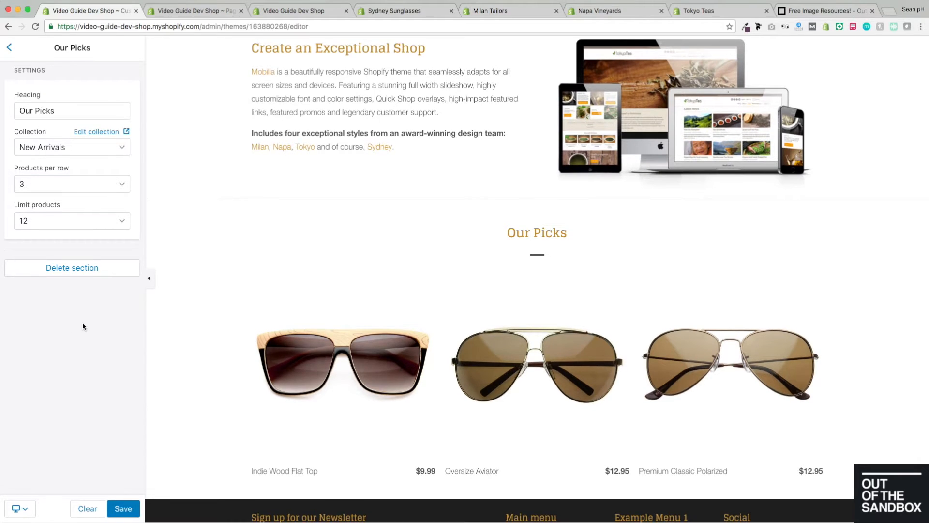
scroll(394, 304, down, 1)
scroll(394, 305, up, 1)
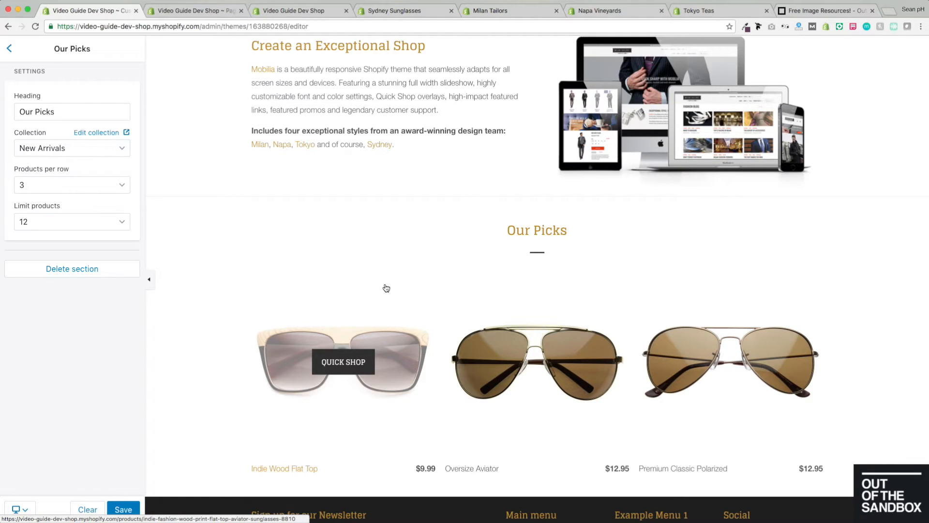
scroll(385, 289, down, 1)
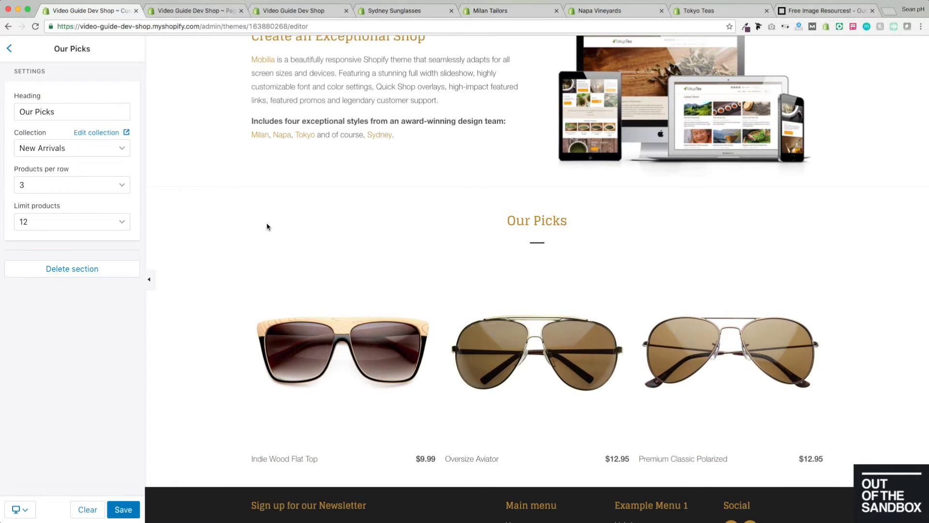
- Try 2 products per row in the Our Picks section, check the layout in the preview, and restore it to 3
click(97, 190)
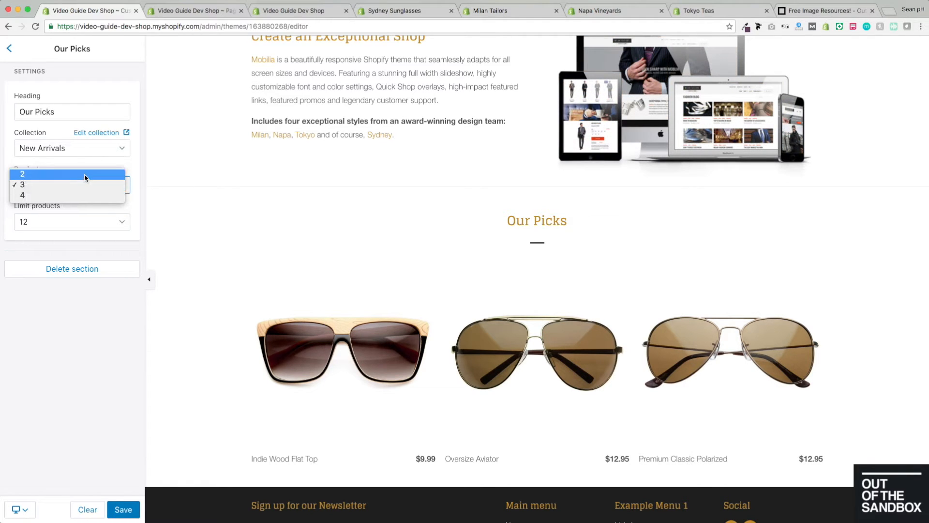
click(85, 176)
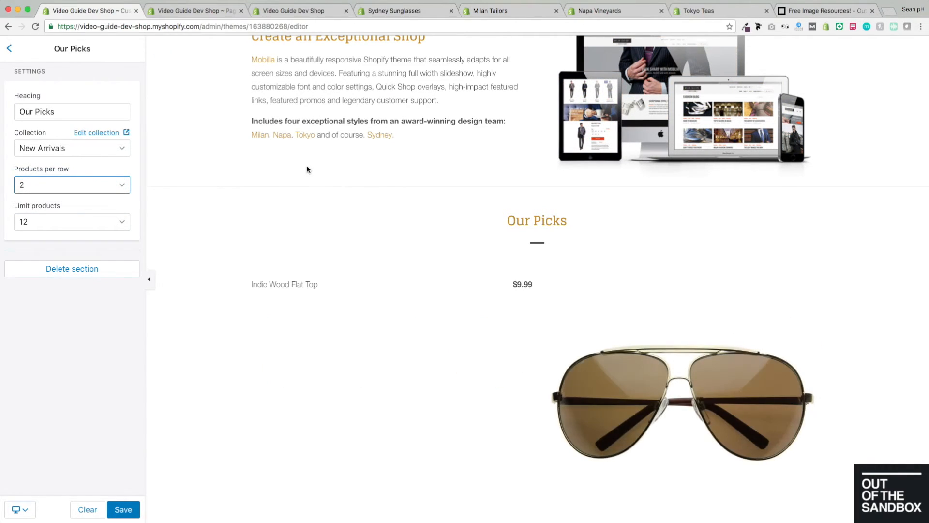
scroll(310, 169, down, 4)
scroll(300, 167, down, 7)
scroll(300, 167, up, 7)
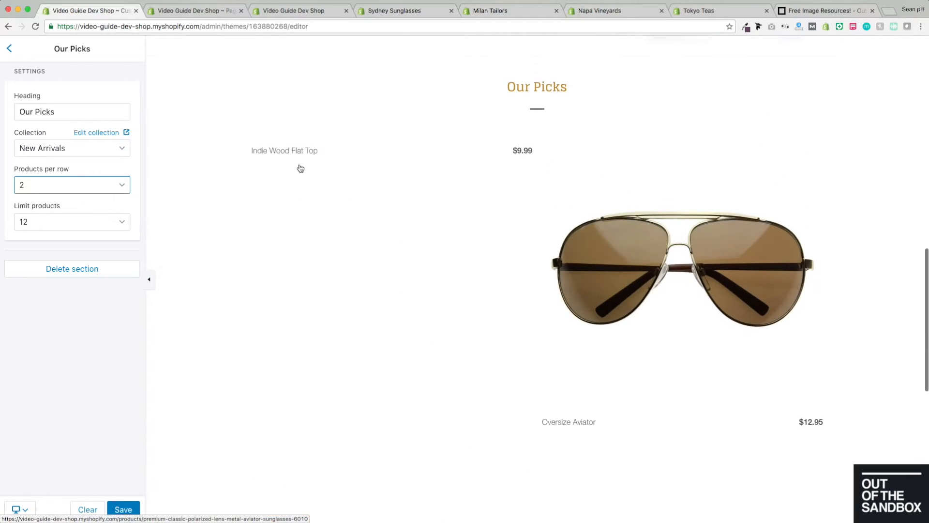
scroll(316, 223, down, 1)
scroll(298, 148, down, 6)
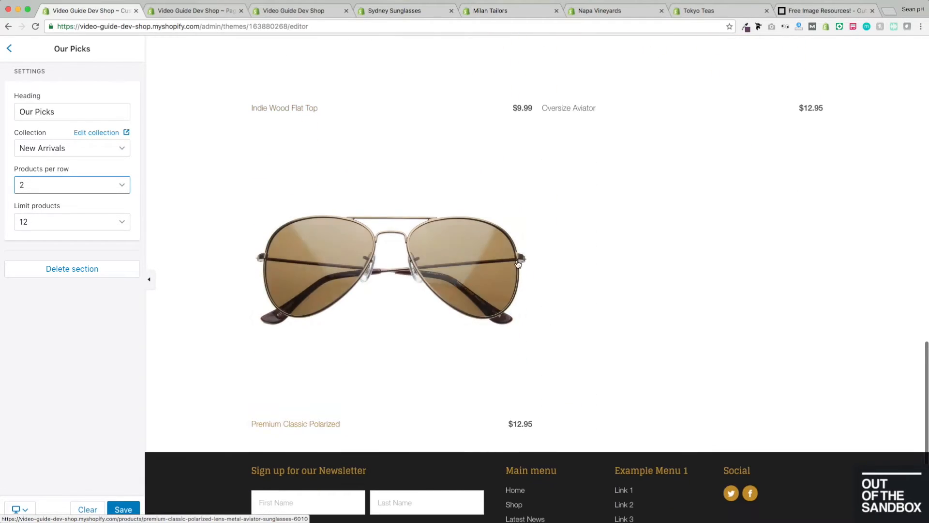
scroll(529, 258, up, 4)
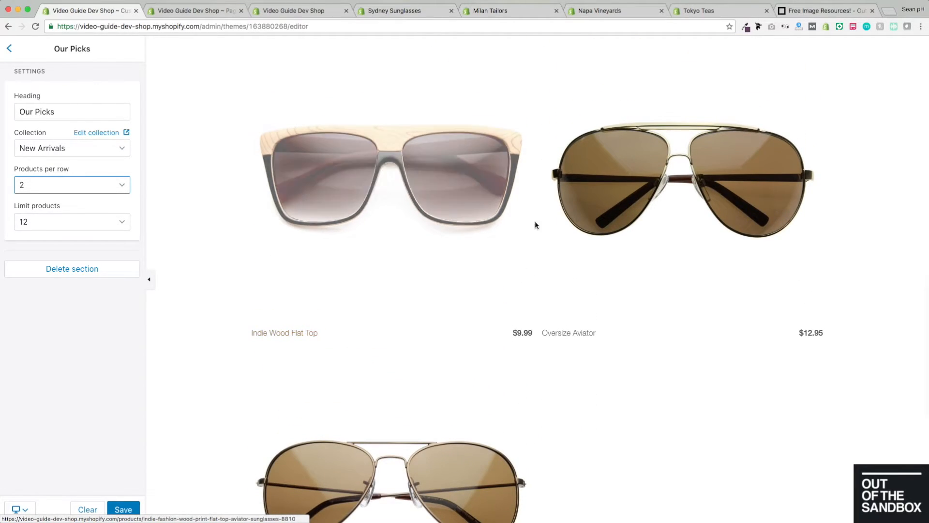
click(82, 188)
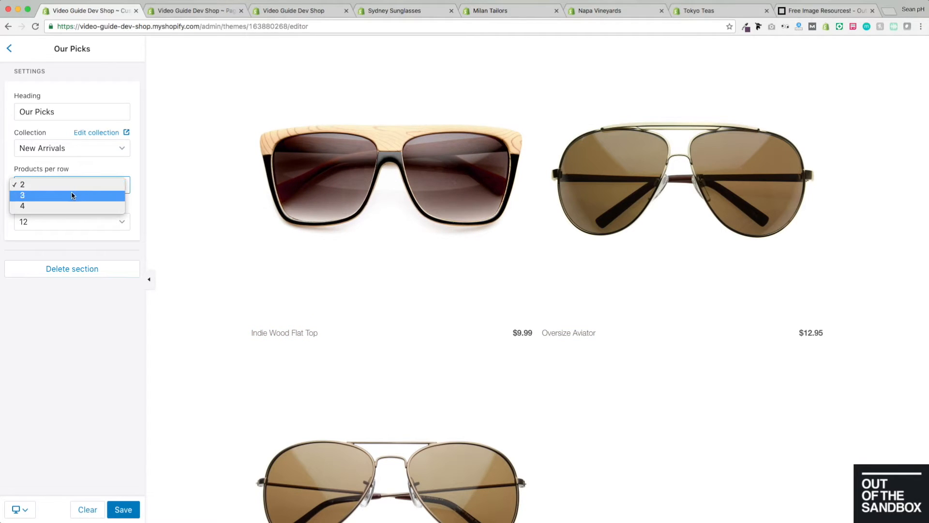
click(73, 195)
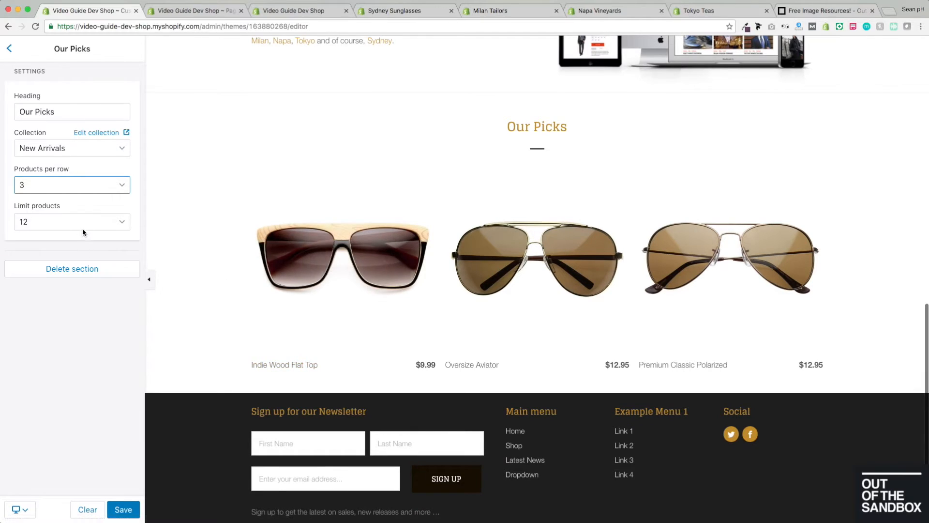
- View the Limit products options for the Our Picks section, keep 12, and return to the section list
click(90, 221)
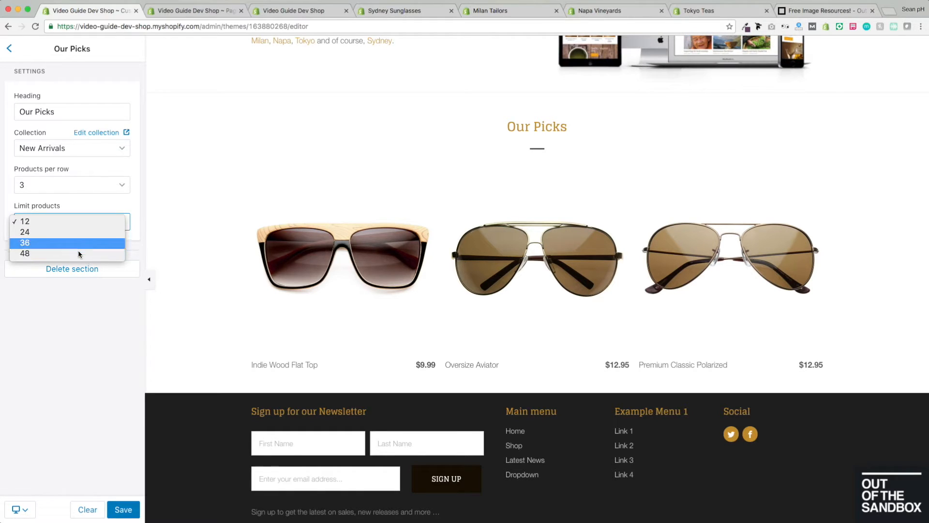
click(82, 321)
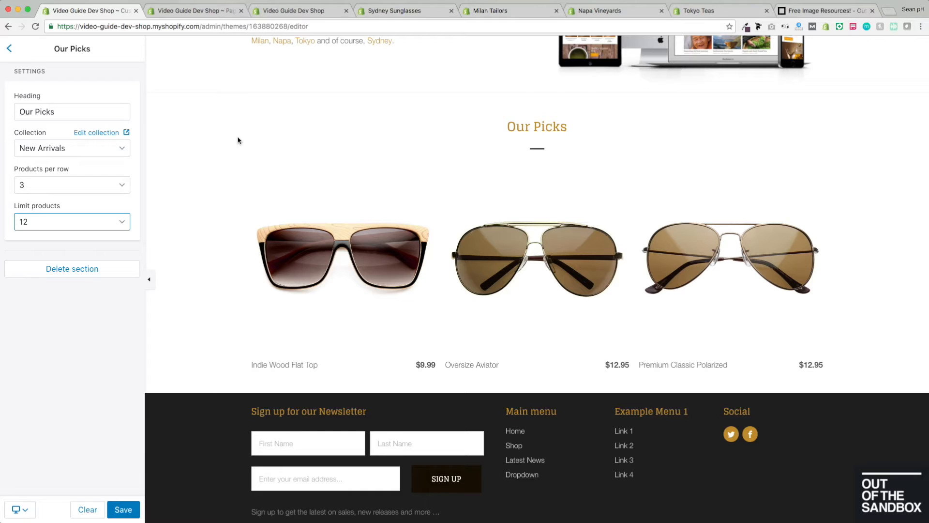
click(8, 48)
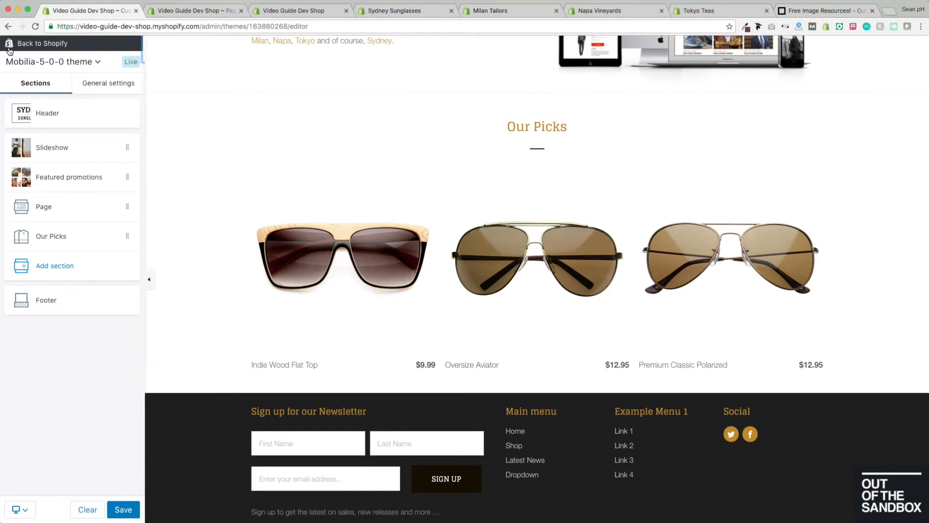
- Add a Featured video section below Our Picks and turn off its Autoplay video option
click(78, 268)
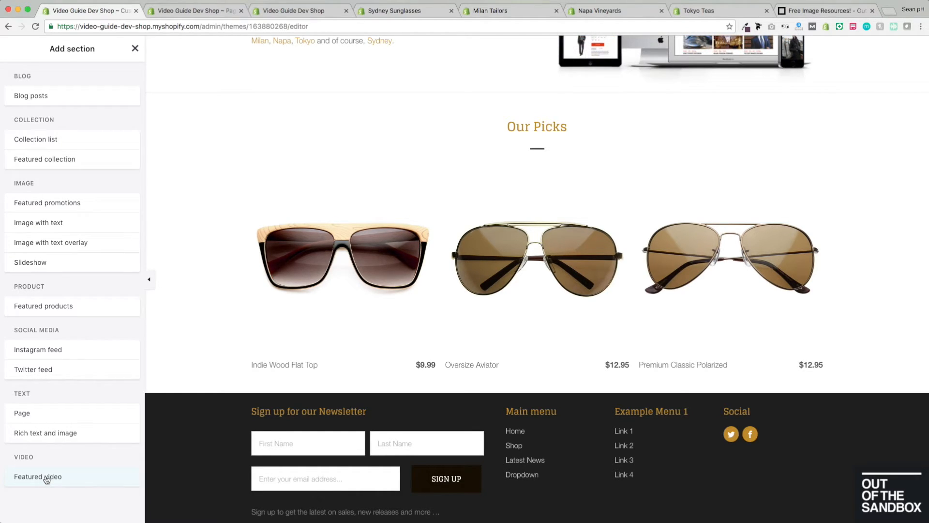
click(46, 478)
click(127, 478)
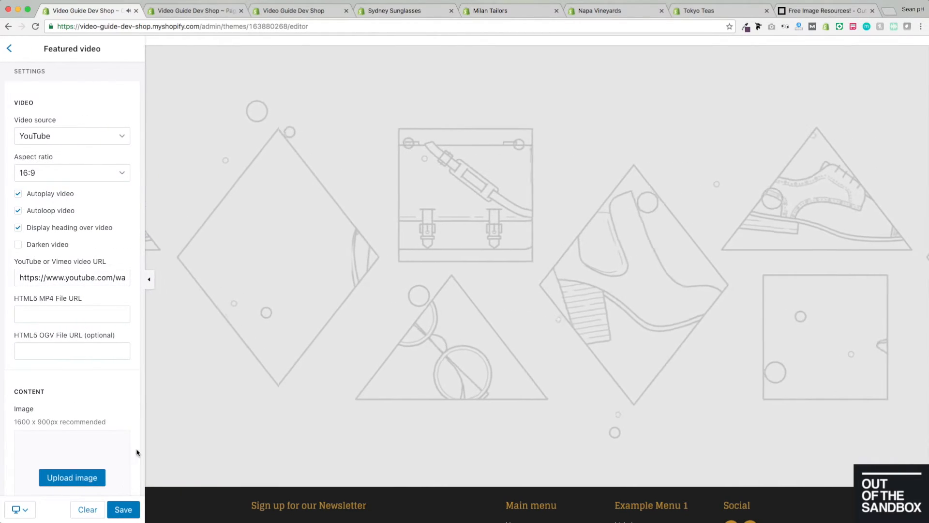
click(42, 198)
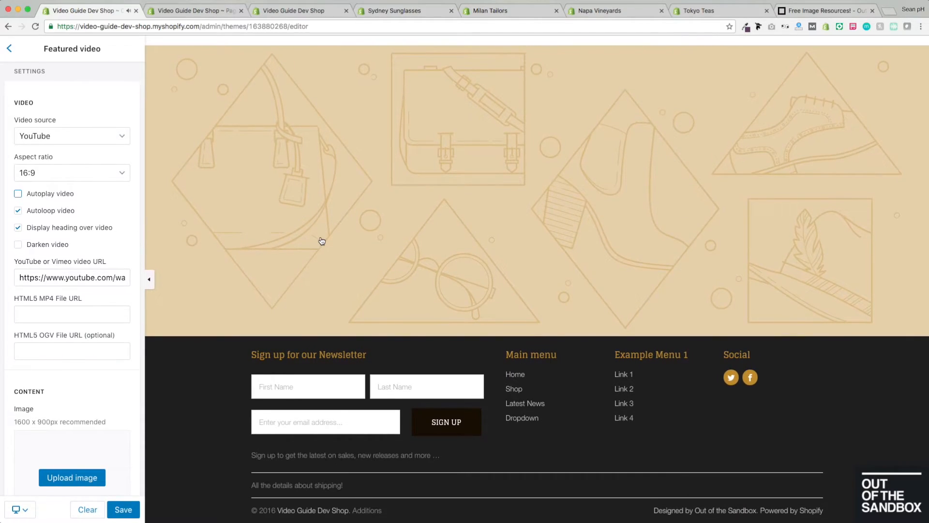
- Review the Video source and Aspect ratio choices of the Featured video section, keeping YouTube and 16:9
scroll(322, 241, up, 2)
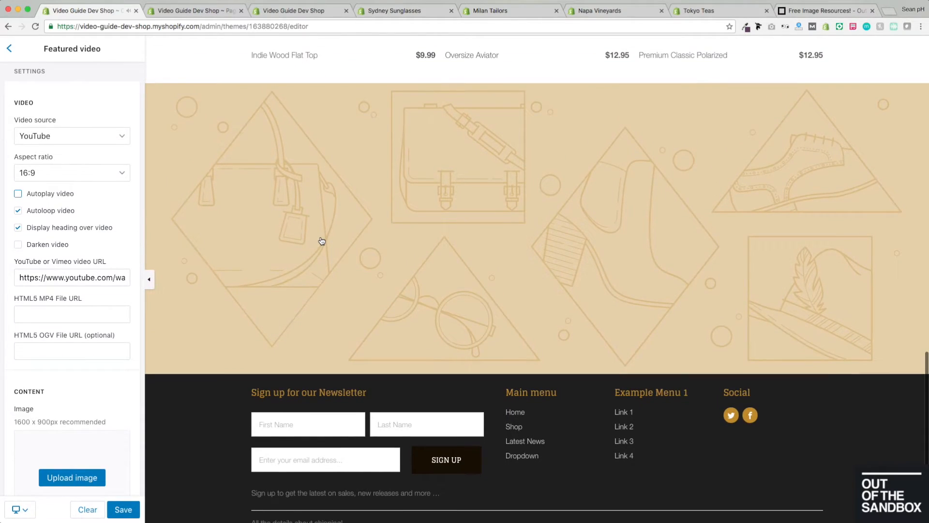
click(120, 139)
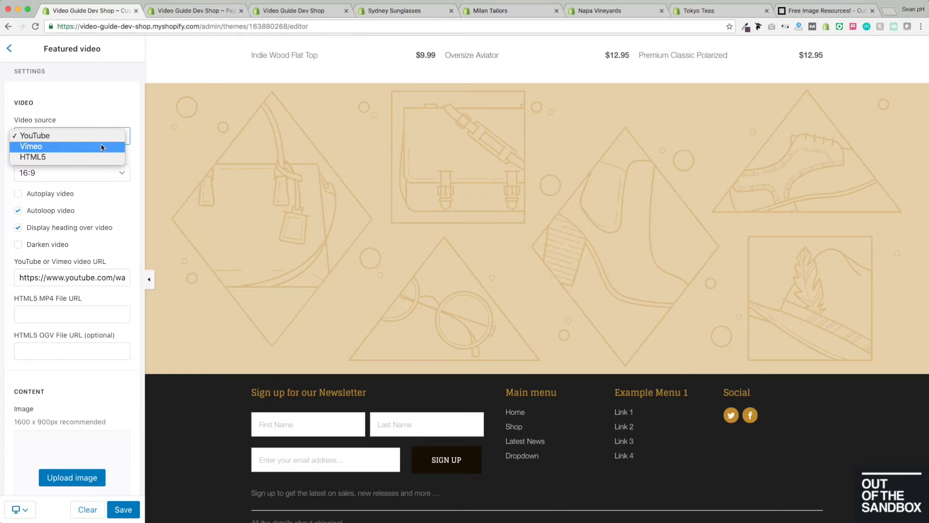
click(115, 118)
click(113, 166)
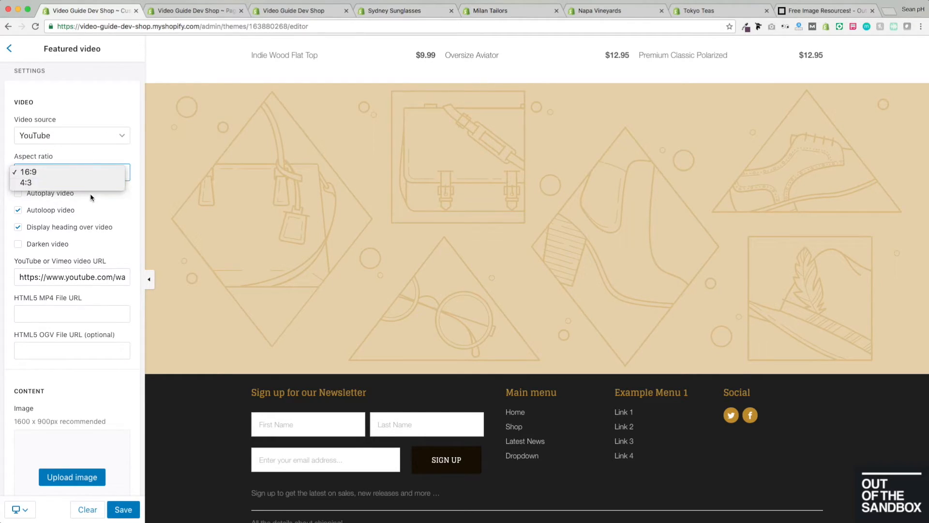
click(109, 157)
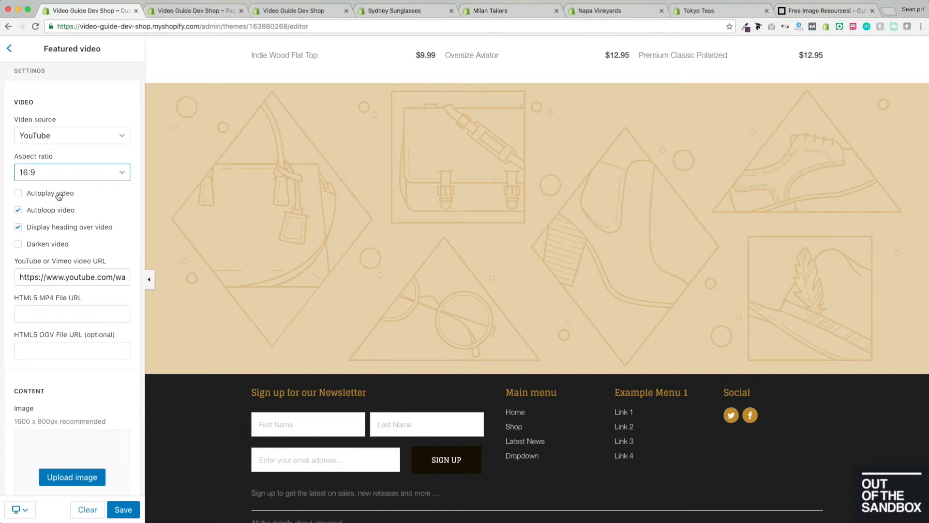
- Enter "Heading" as the Featured video section's heading
scroll(58, 195, down, 1)
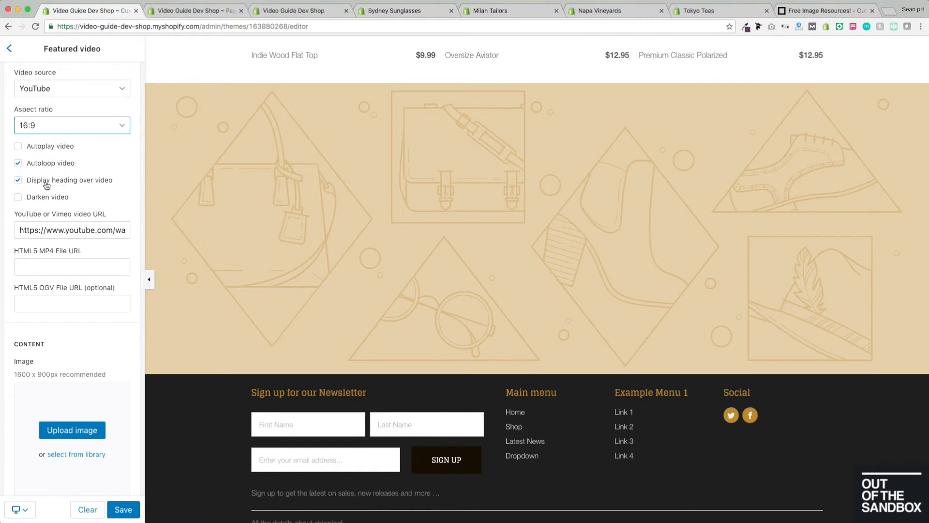
scroll(68, 326, down, 4)
click(52, 339)
text(Heading)
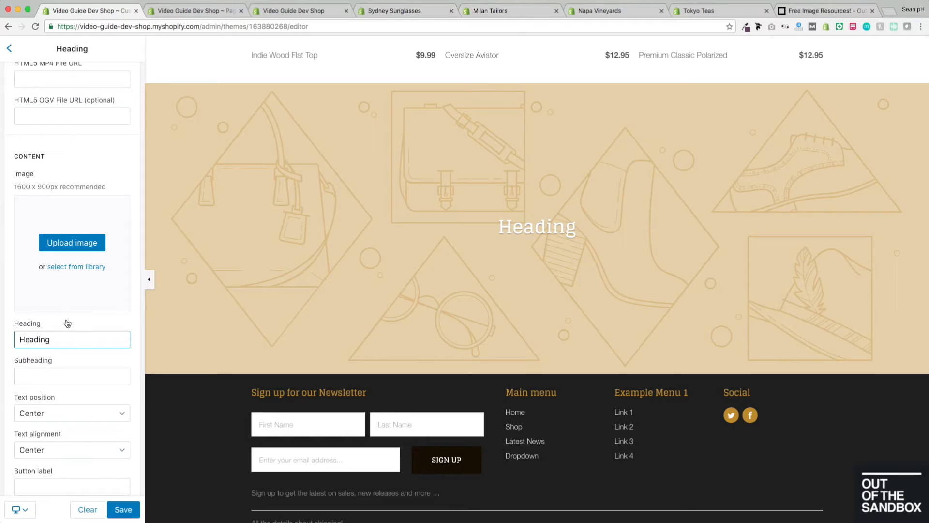
- Examine the Darken video option and the YouTube/Vimeo, HTML5 MP4 and HTML5 OGV URL fields, leaving them as they are
scroll(70, 323, up, 5)
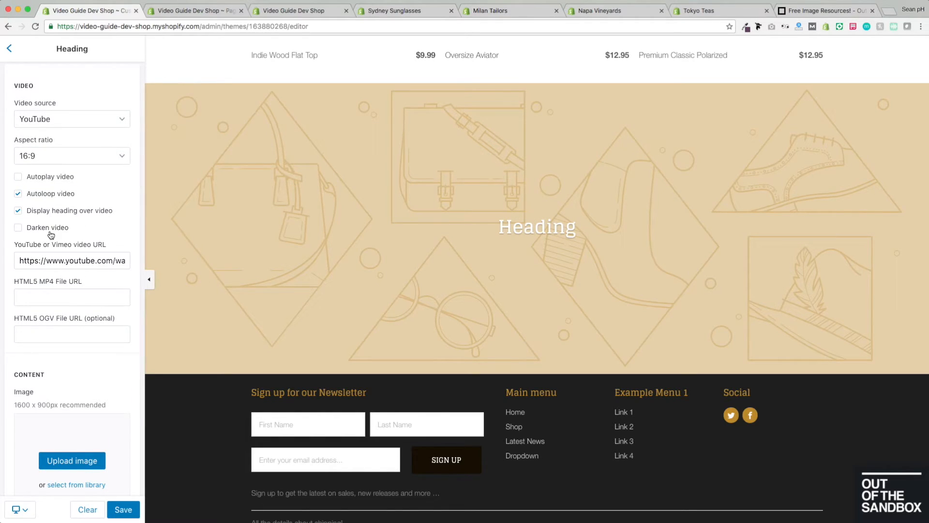
click(48, 231)
scroll(70, 243, down, 1)
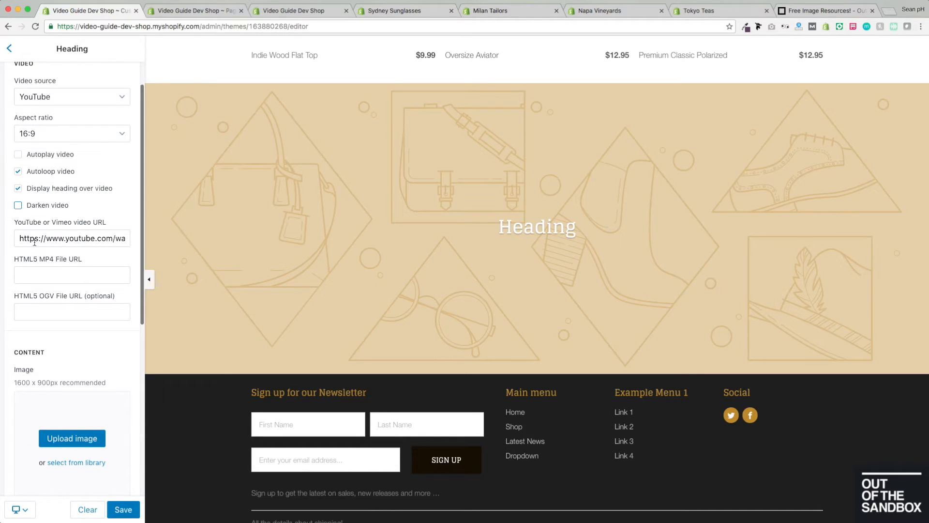
mouse_move(20, 238)
mouse_down()
mouse_move(127, 238)
mouse_move(7, 238)
mouse_up()
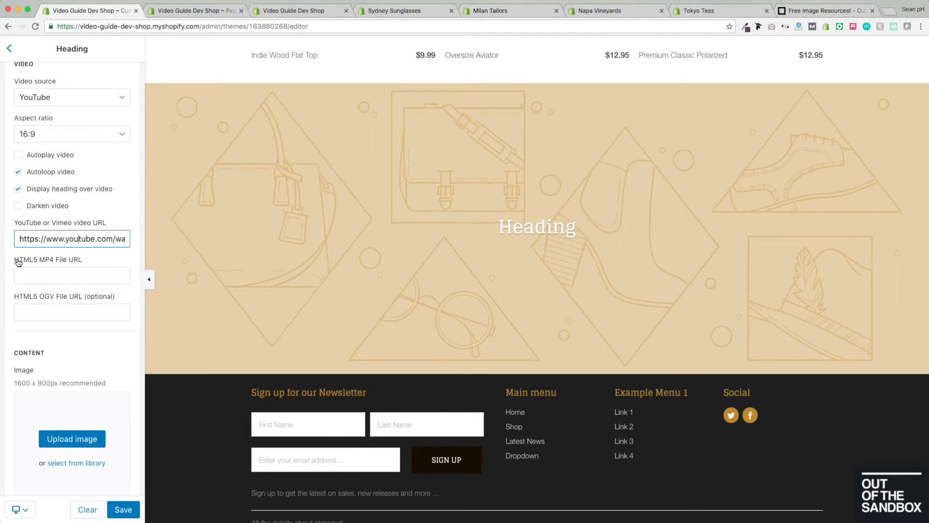
click(74, 276)
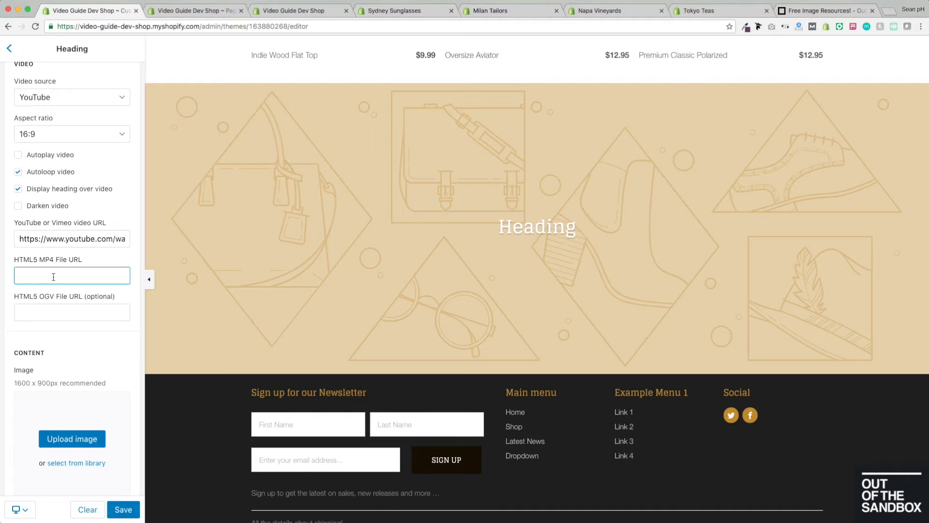
click(66, 312)
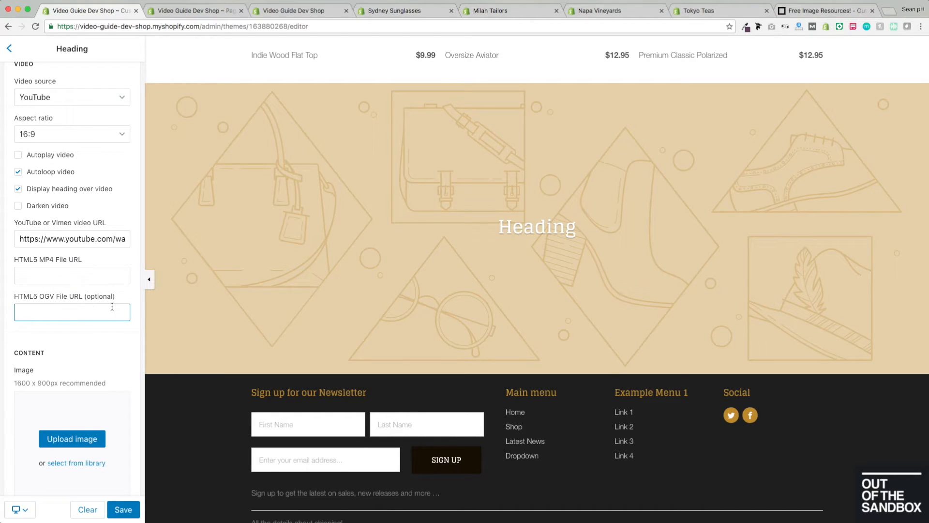
scroll(75, 342, down, 3)
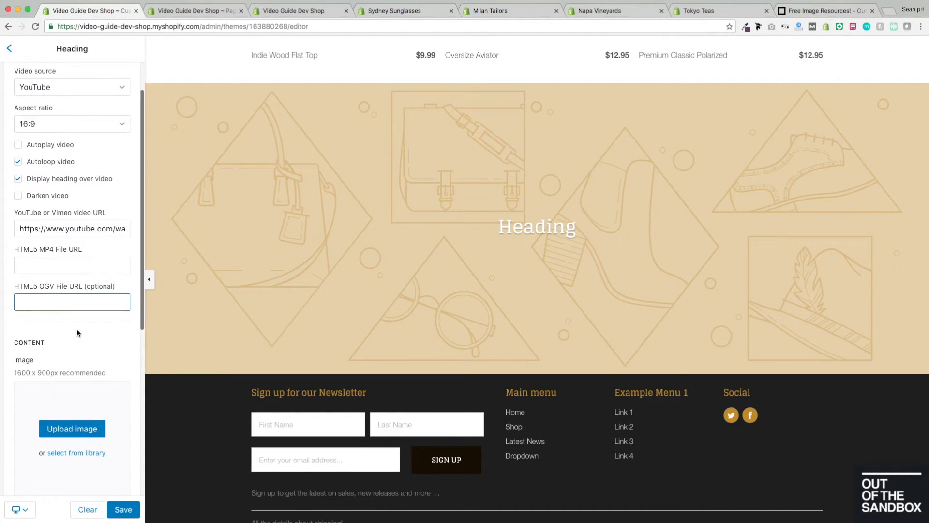
- Add the beach photo of the couple in sunglasses as the video section's image and enter "Subheading" as its subheading
scroll(76, 332, down, 5)
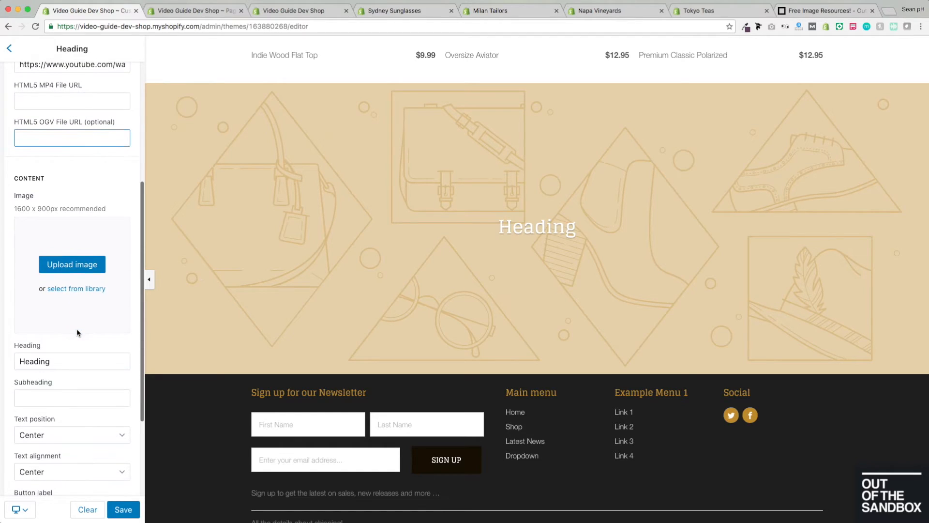
click(71, 266)
scroll(479, 180, down, 2)
scroll(480, 180, down, 10)
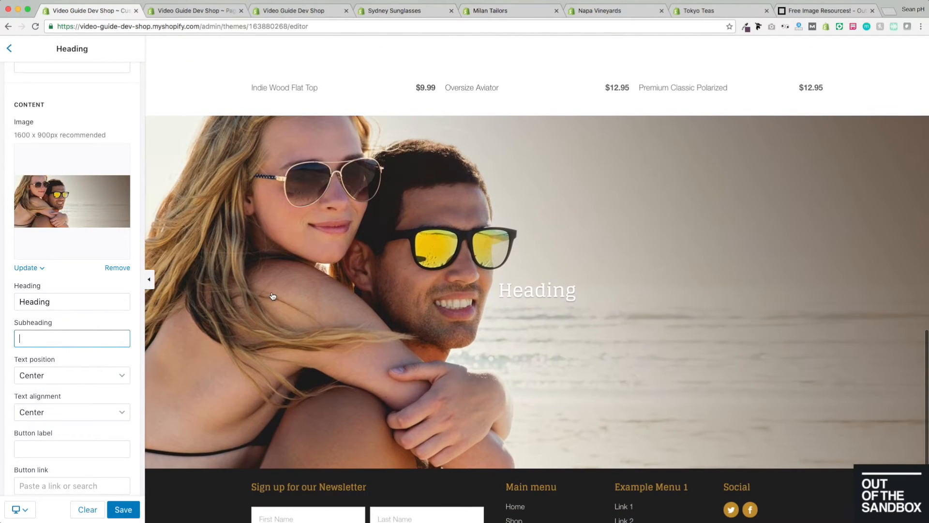
scroll(129, 321, down, 1)
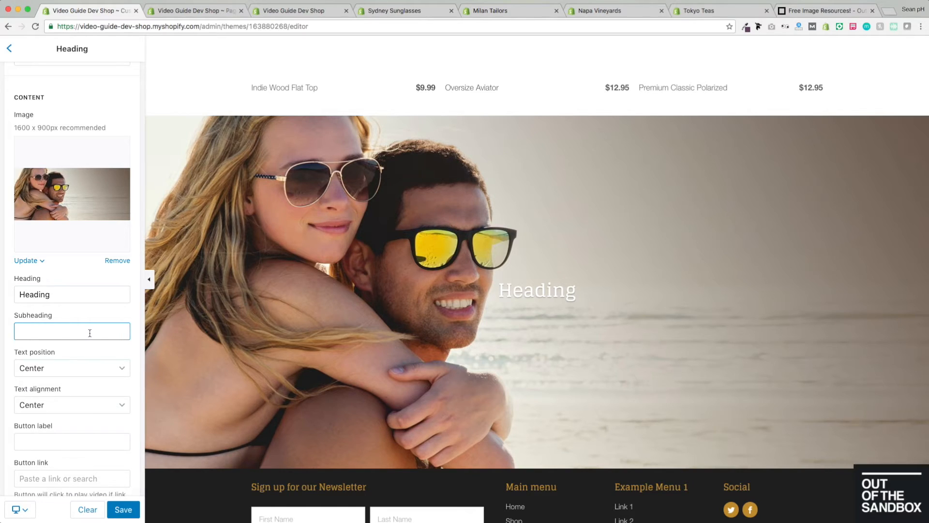
text(Subheading)
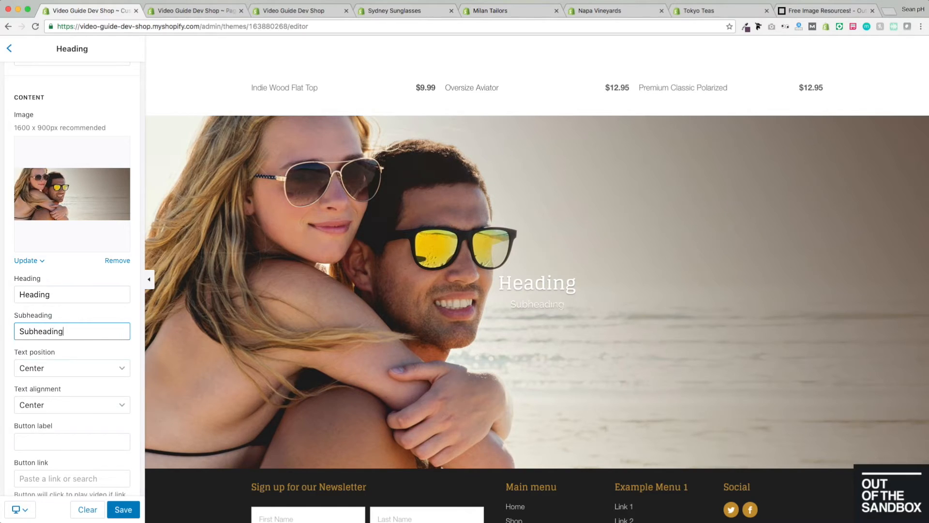
- Set the video section's text position to Right and its text alignment to Left
scroll(77, 349, down, 2)
click(60, 327)
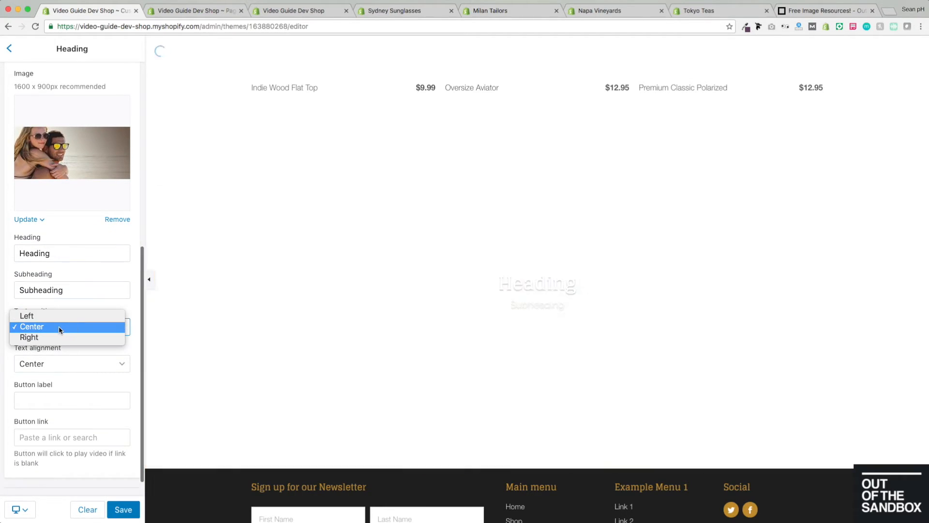
click(51, 339)
click(79, 364)
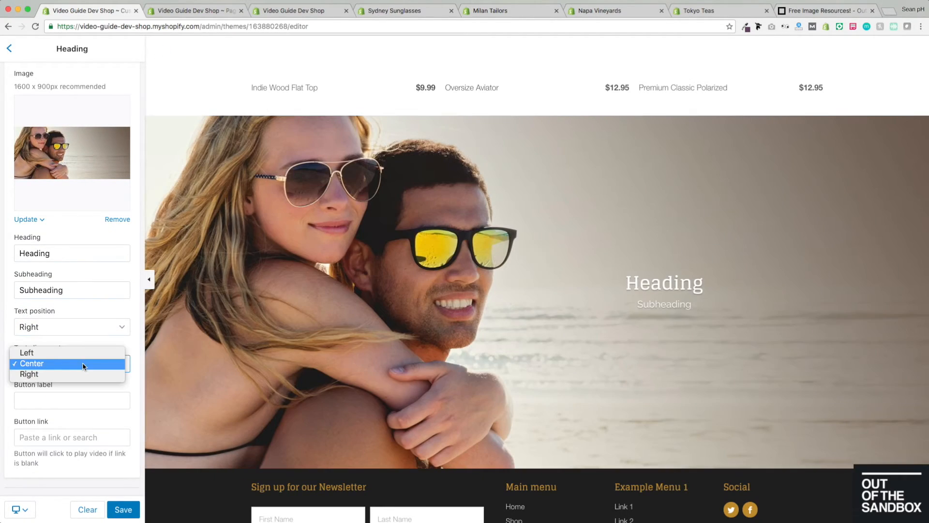
click(44, 357)
click(44, 352)
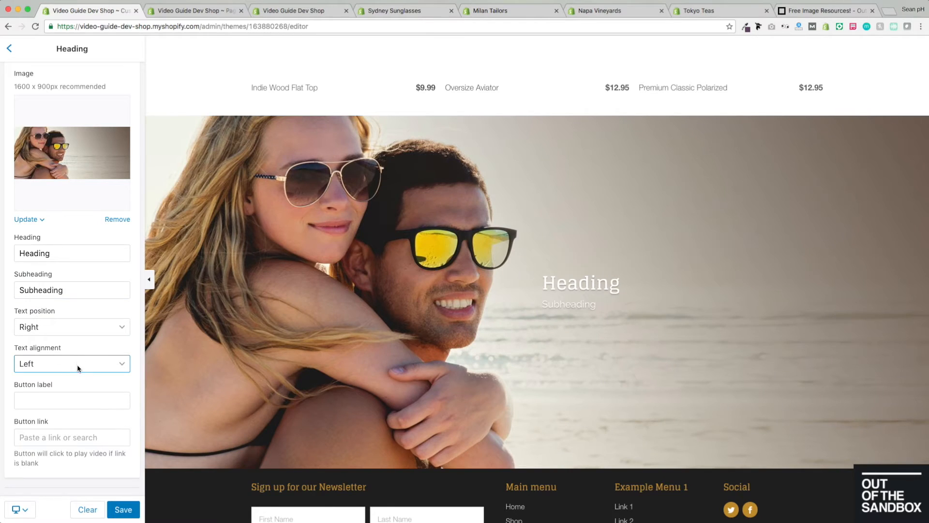
- Add a "Play Now" button with a blank link to the video section and test it in the preview
scroll(46, 396, down, 1)
click(57, 378)
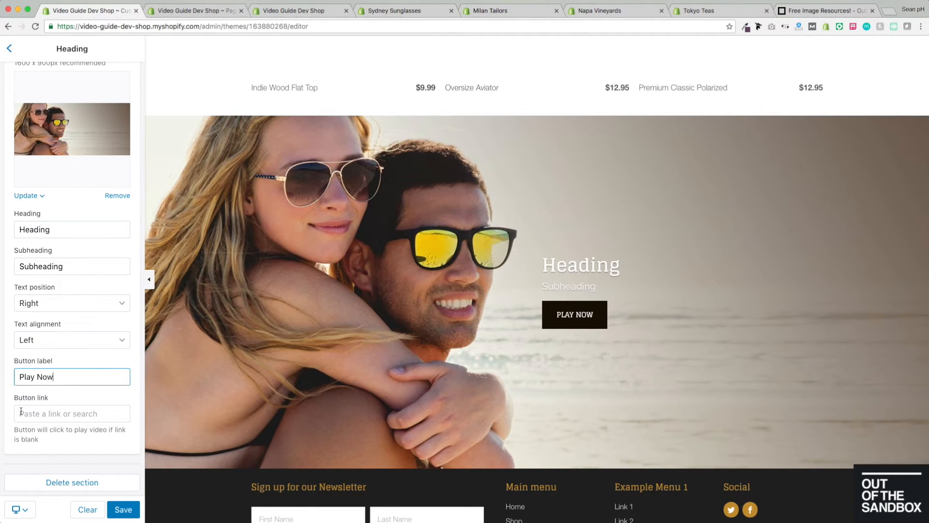
click(46, 414)
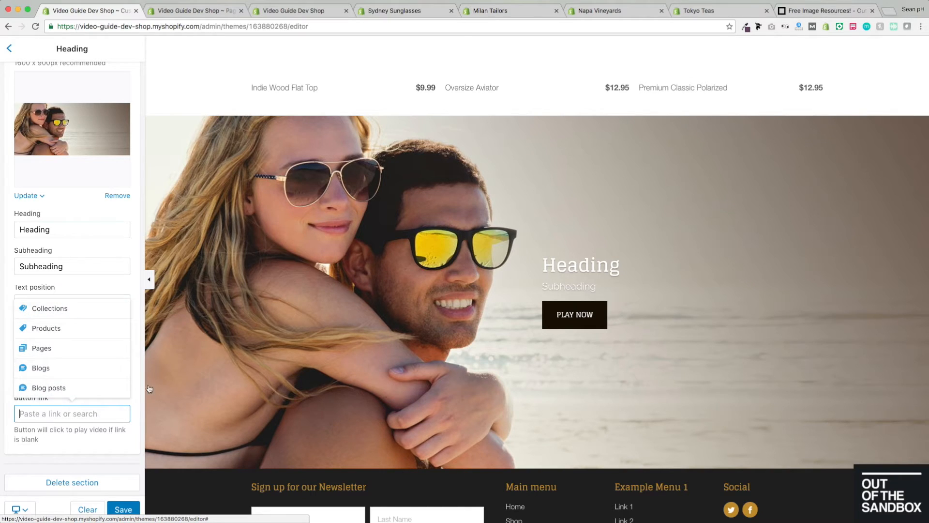
click(131, 284)
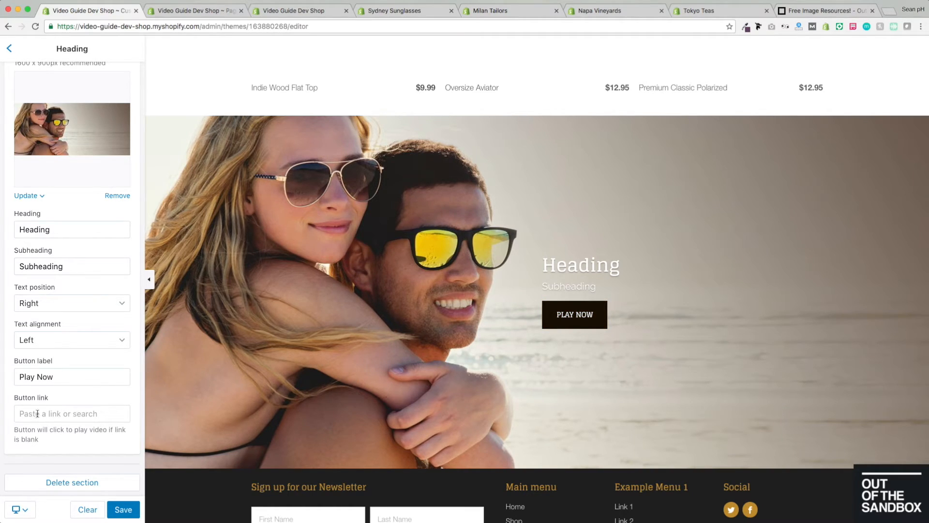
drag(55, 378, 40, 374)
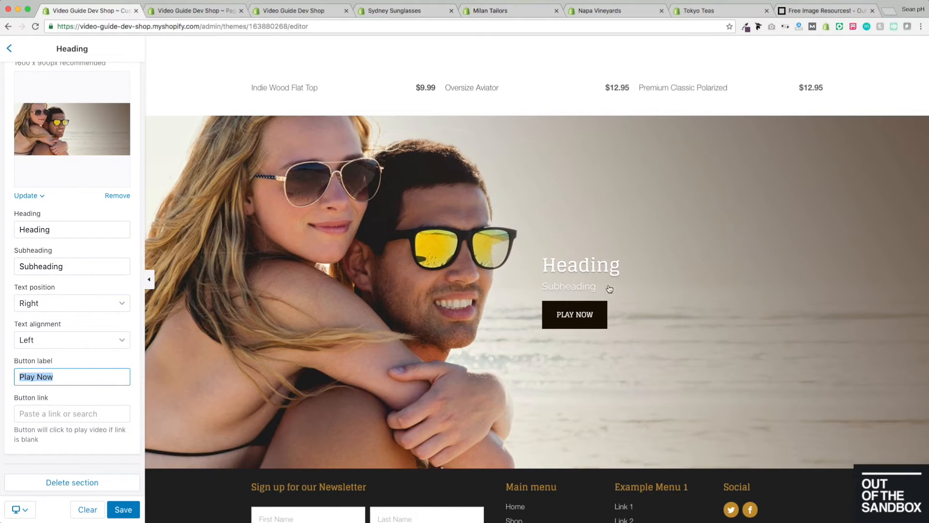
click(559, 317)
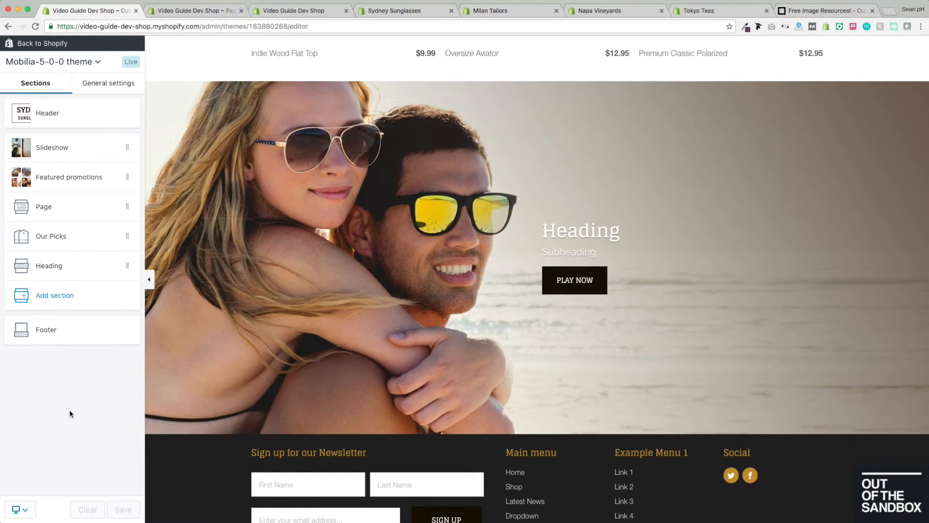
- Add a Twitter feed section to the home page below the video section
click(59, 301)
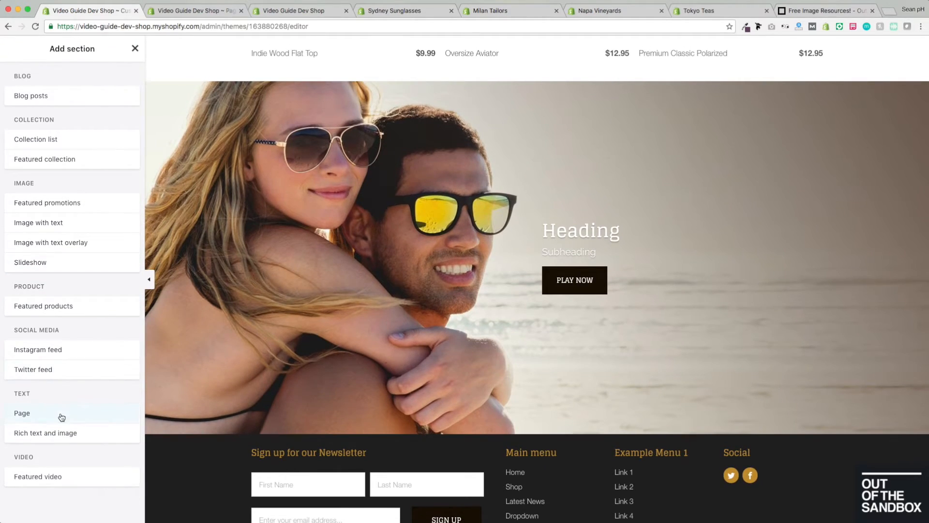
click(61, 416)
click(51, 370)
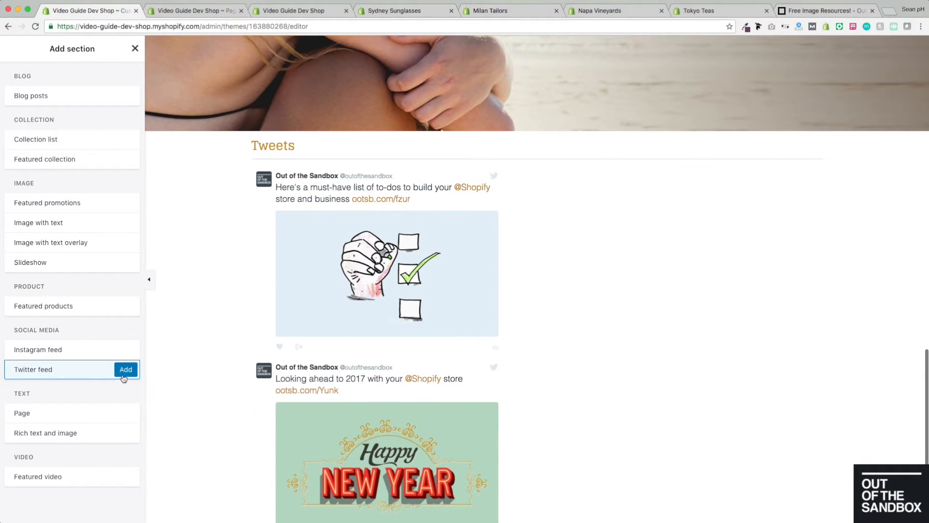
click(125, 371)
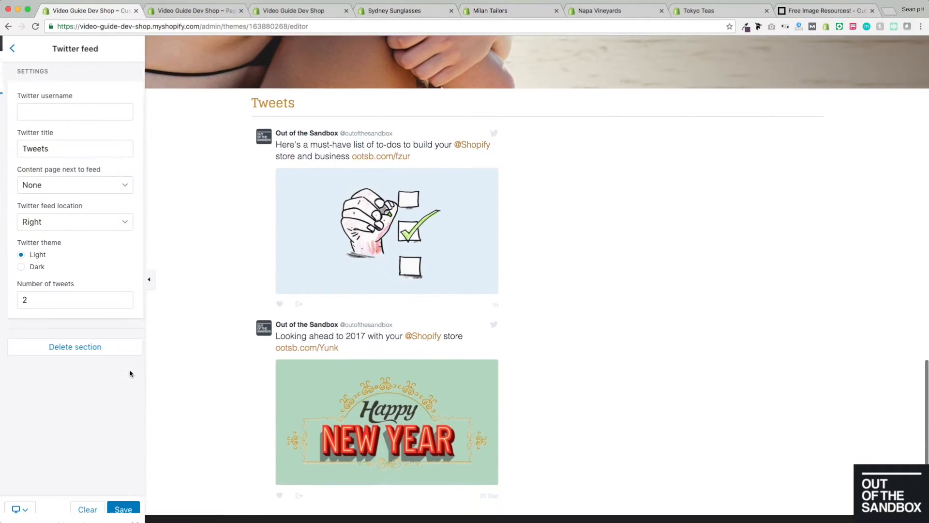
- Set the Twitter feed section's title to "Follow Us", leaving the username blank
click(63, 112)
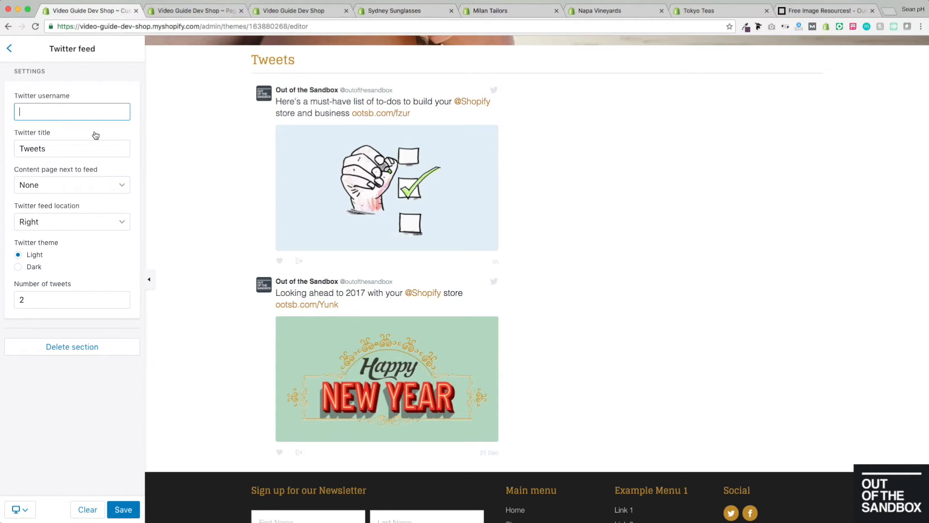
drag(60, 149, 19, 149)
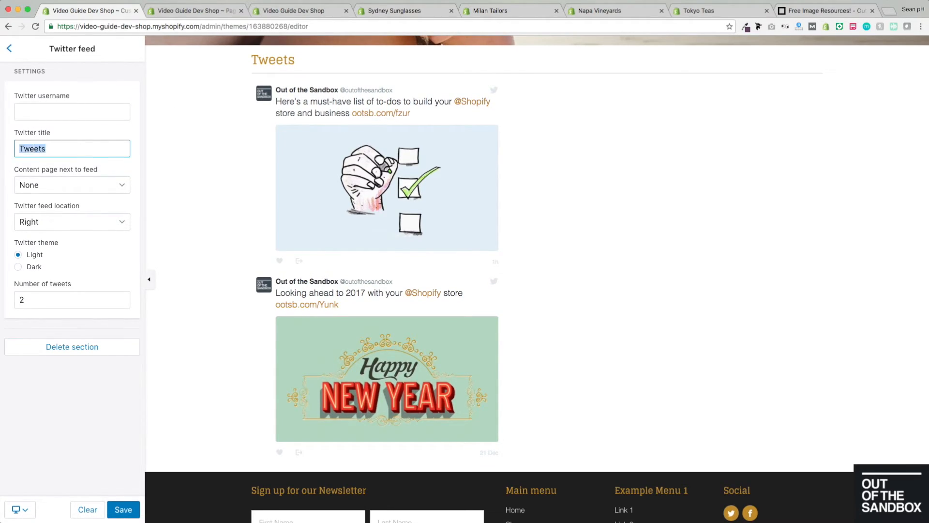
text(Follow Us)
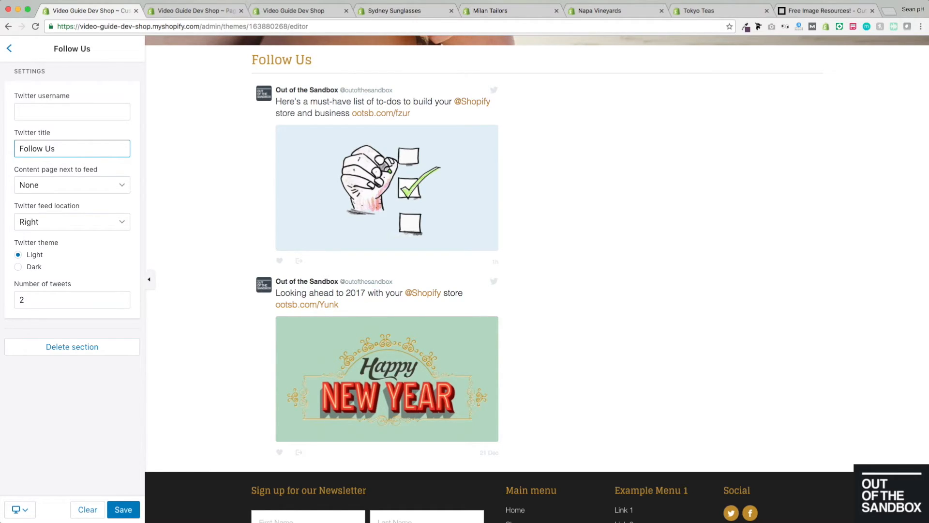
- Choose Testimonials as the content page shown next to the Twitter feed
click(94, 185)
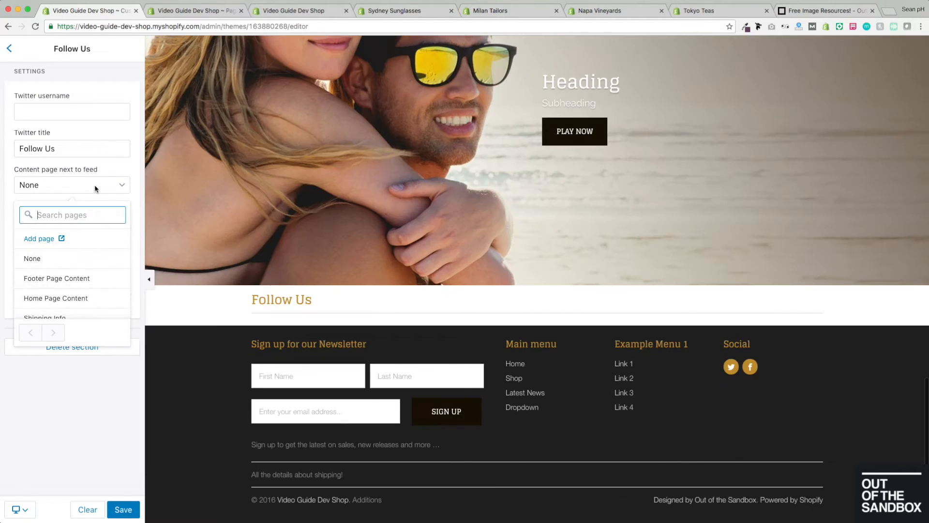
scroll(533, 319, down, 3)
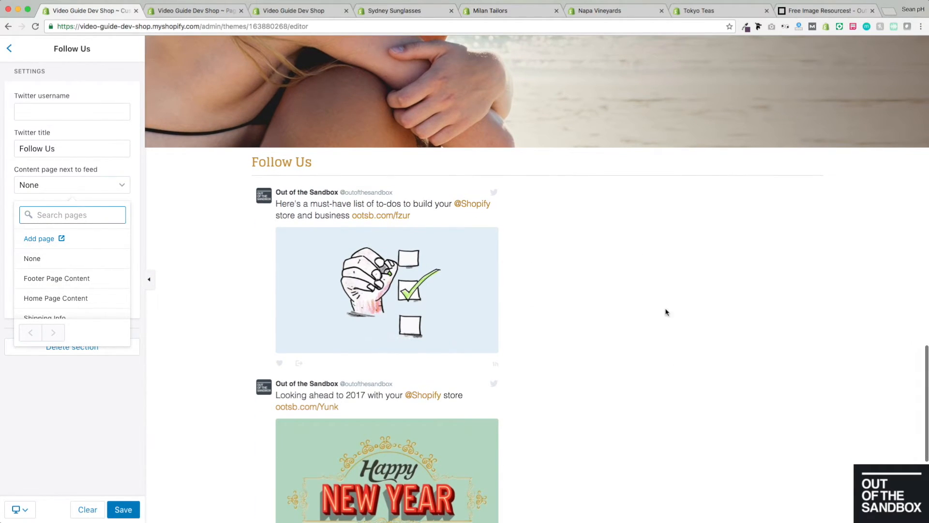
scroll(84, 252, down, 1)
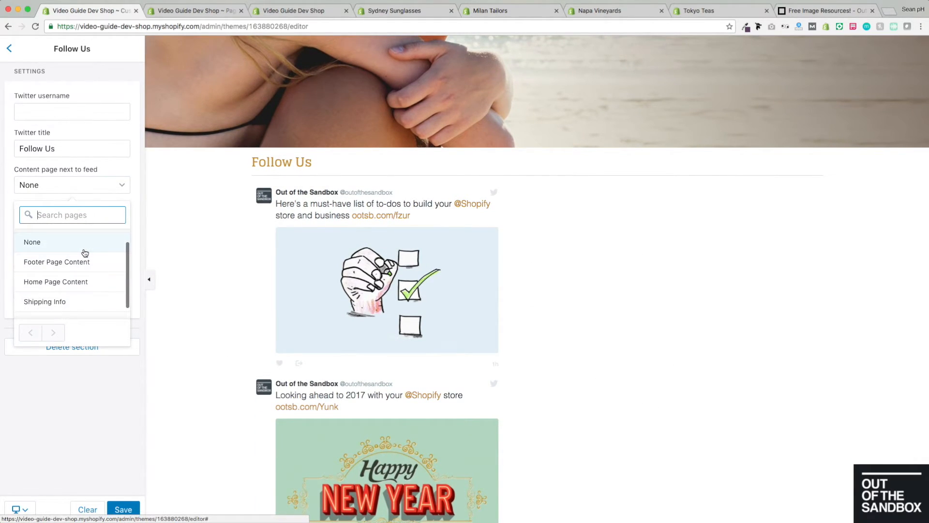
scroll(85, 252, down, 1)
click(56, 308)
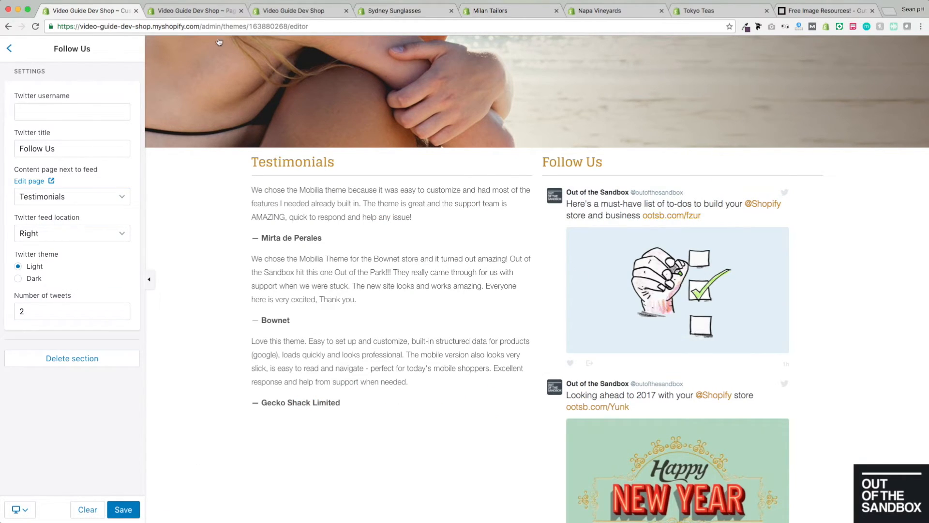
- Examine the Testimonials page content and its HTML source in the store admin
click(191, 11)
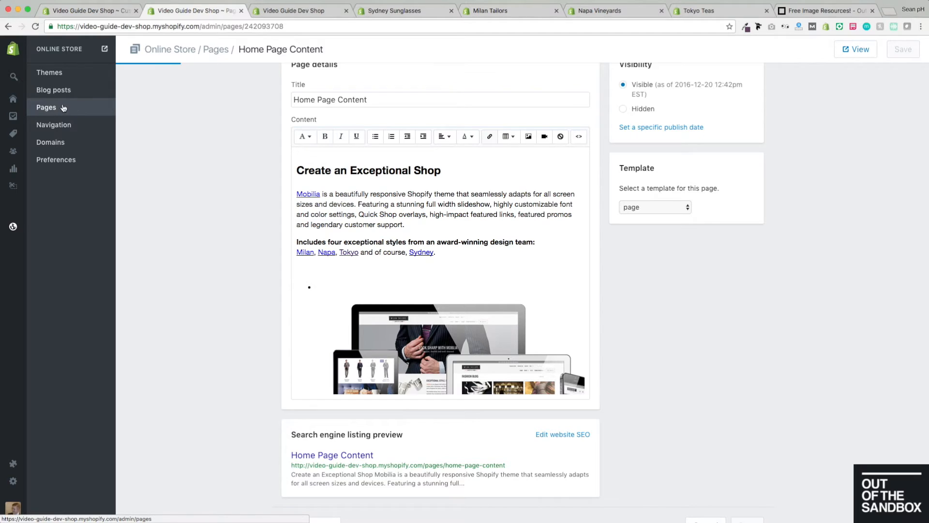
click(62, 107)
click(233, 286)
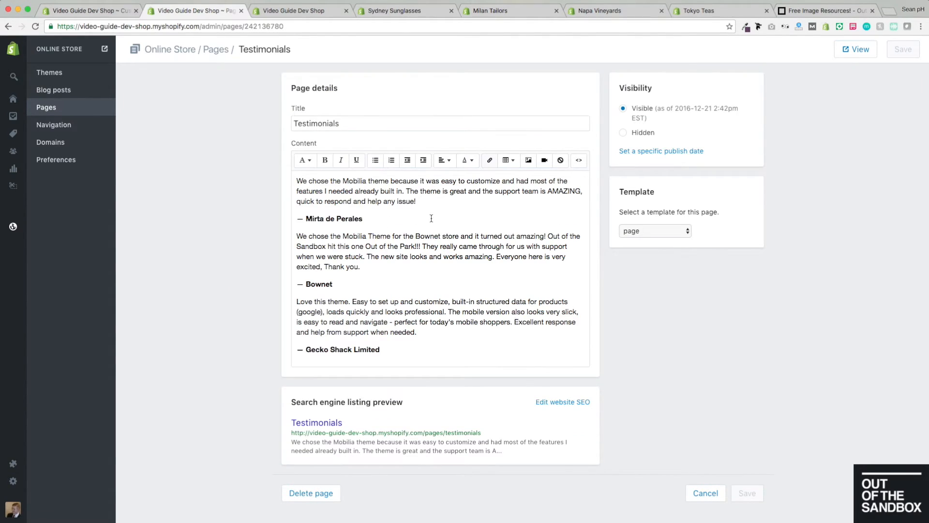
click(579, 160)
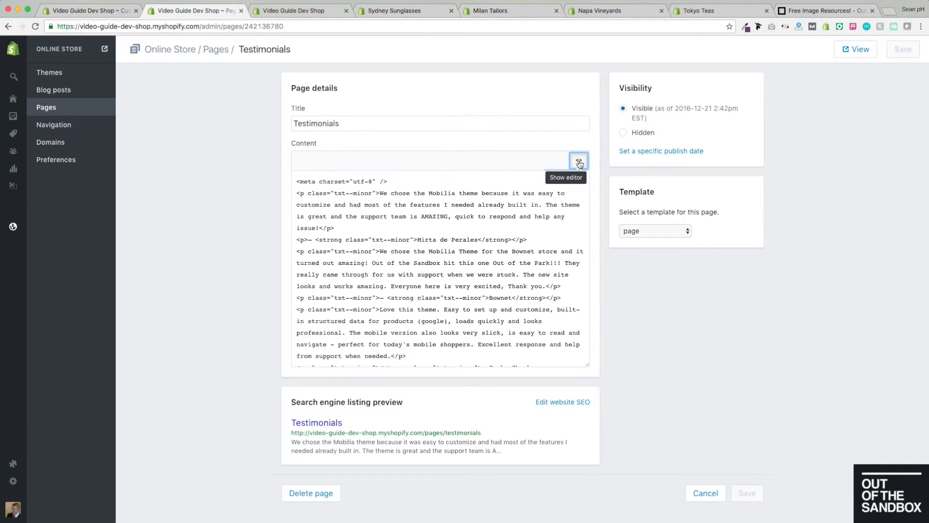
click(580, 162)
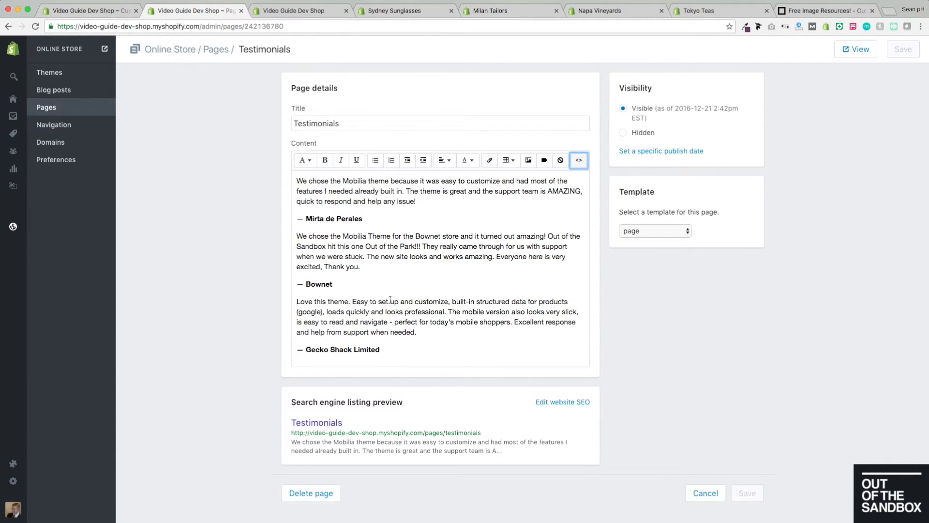
- Return to the theme editor and set the Twitter feed location to Left
click(85, 10)
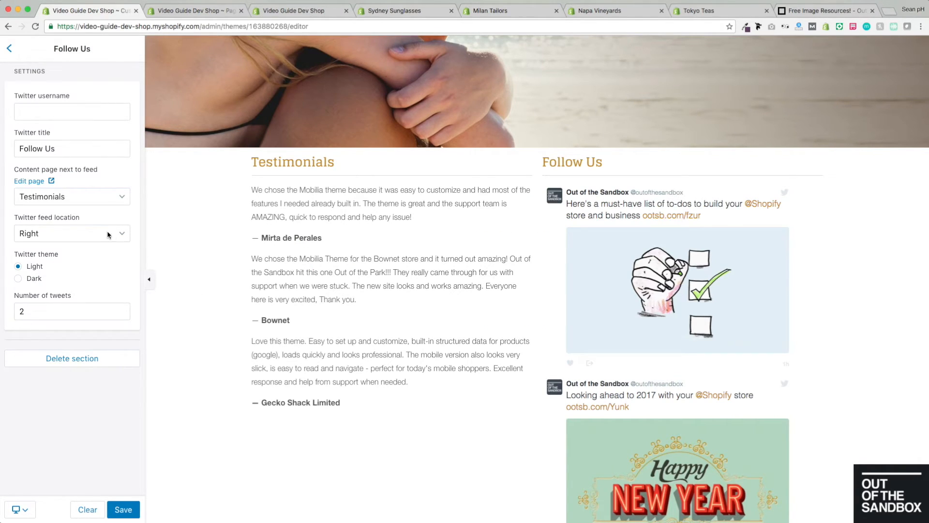
click(94, 237)
click(93, 237)
click(85, 235)
click(85, 242)
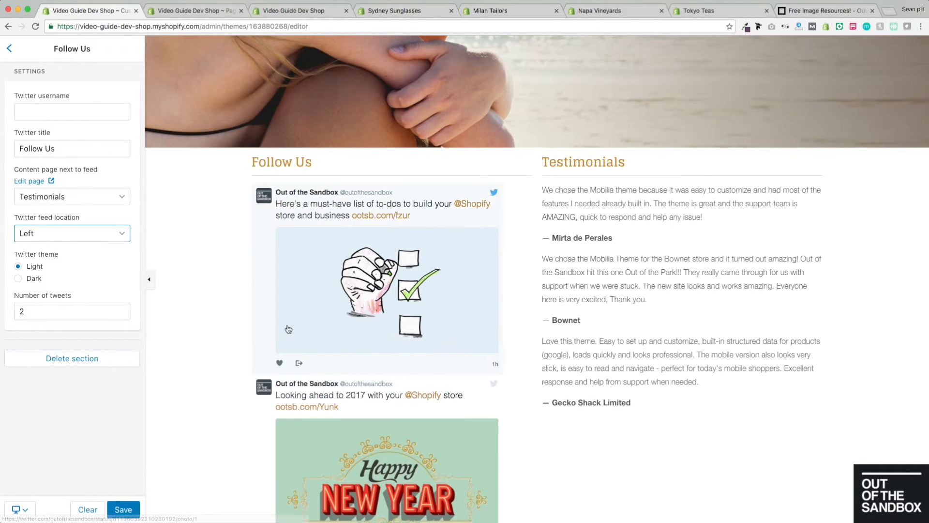
scroll(169, 291, down, 3)
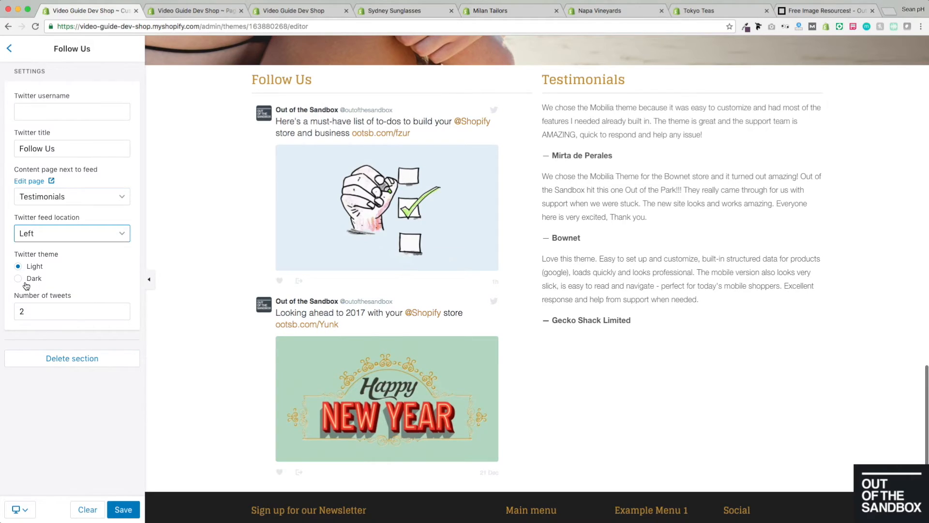
- Try the Dark Twitter theme on the feed and restore the Light theme
click(19, 280)
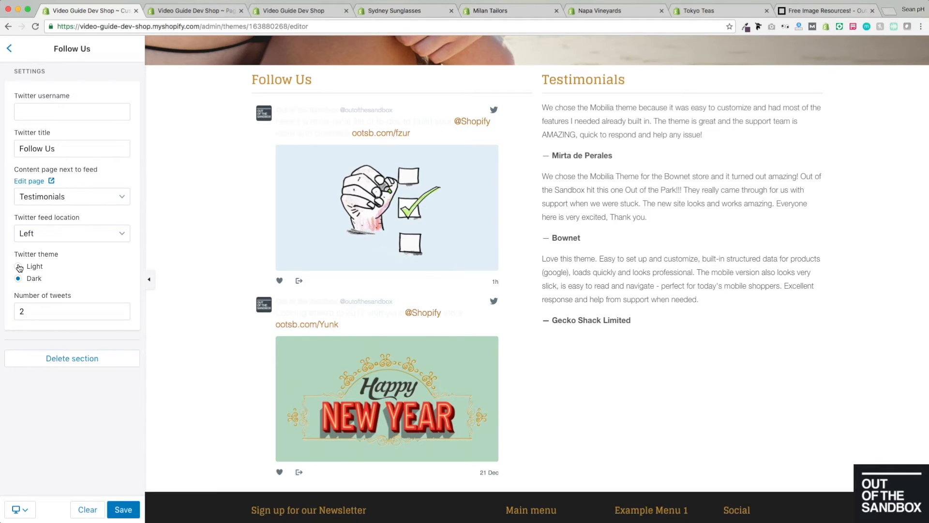
click(19, 267)
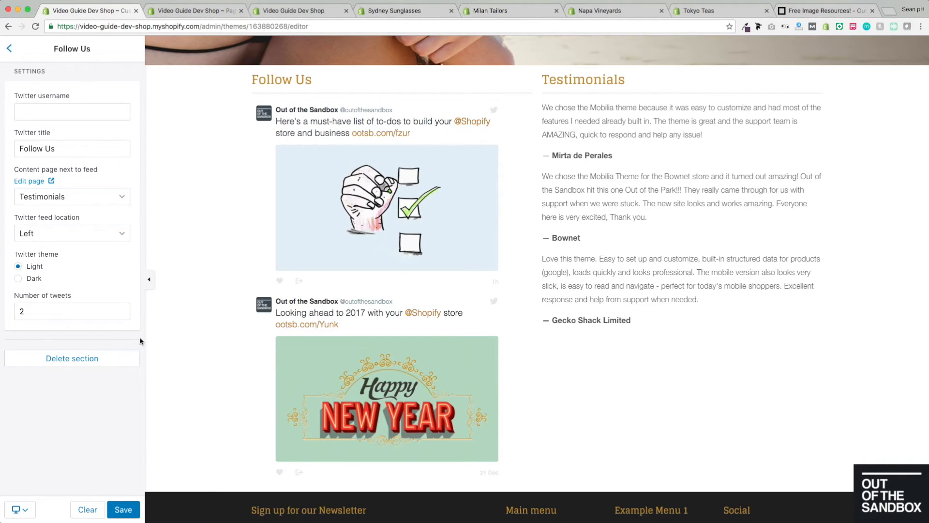
click(36, 311)
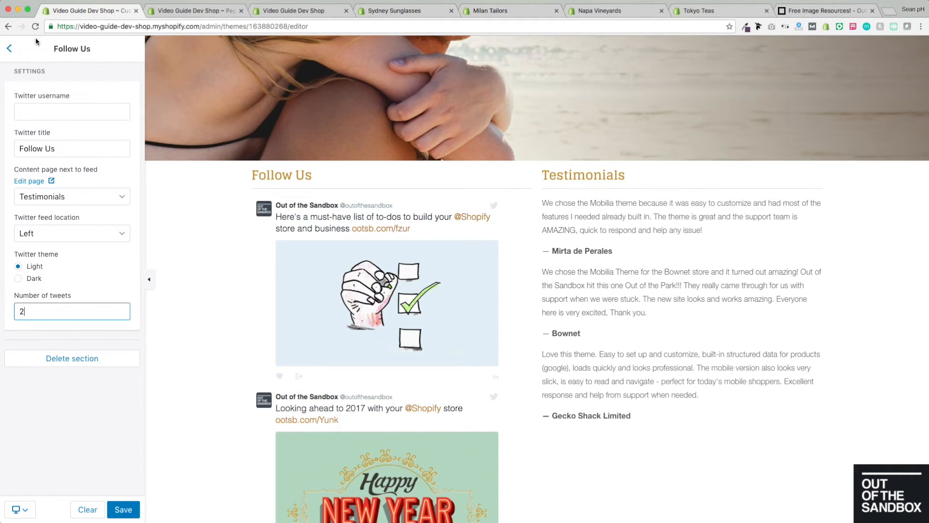
- Add a Blog posts section to the home page below the Follow Us section
click(10, 49)
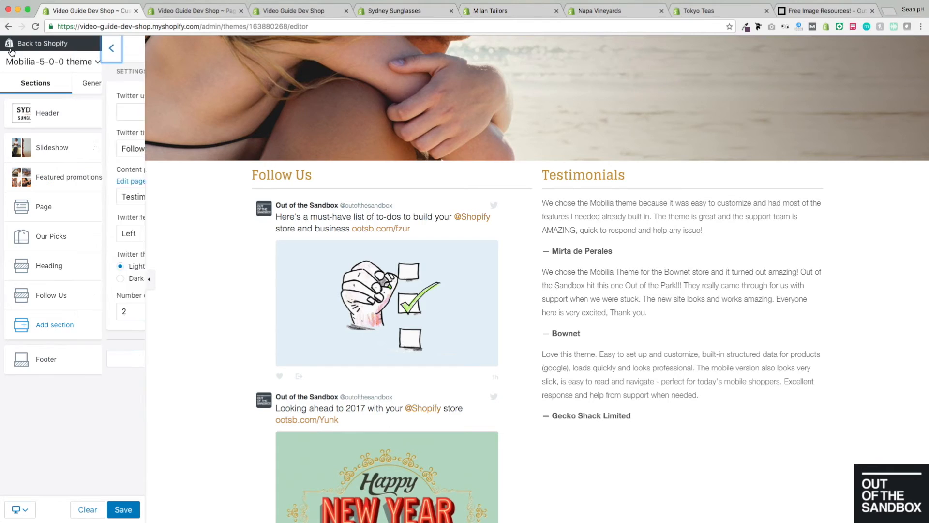
click(54, 332)
click(36, 98)
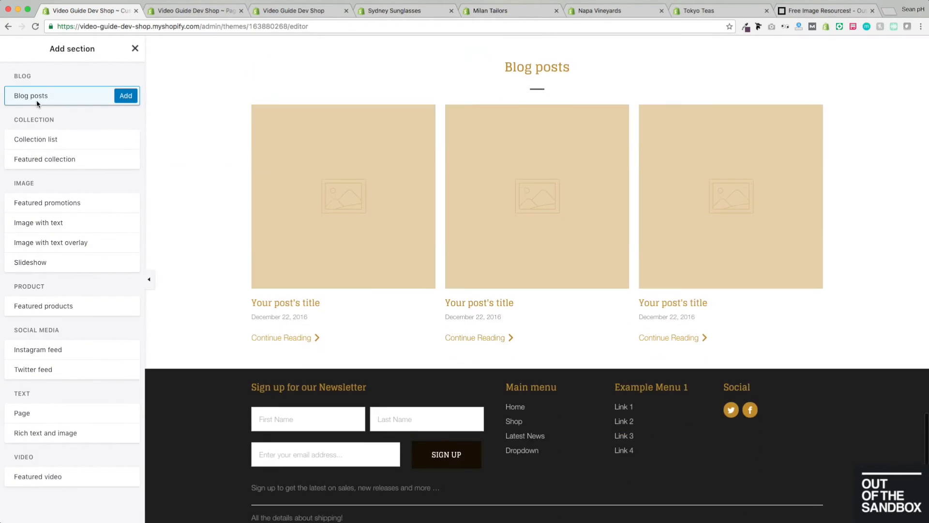
click(122, 98)
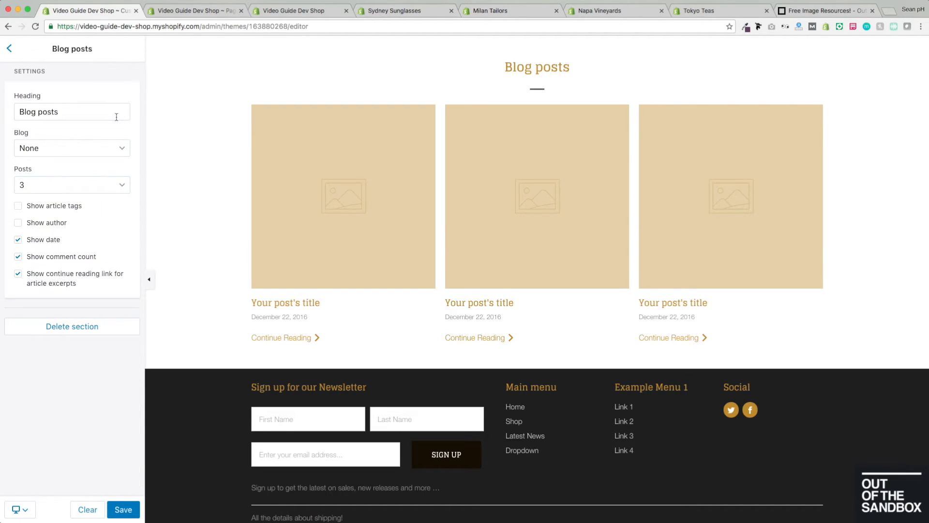
- Change the blog section's heading to "News"
drag(67, 113, 42, 113)
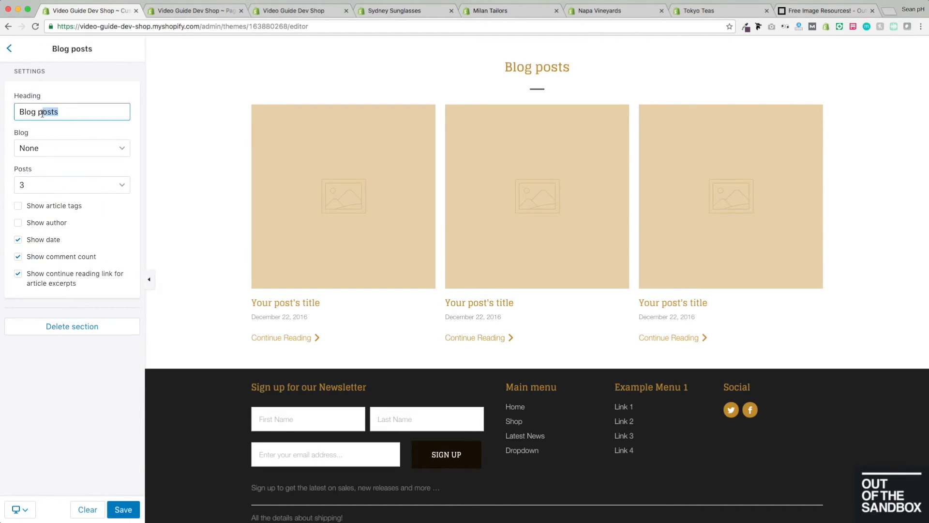
key(BackSpace)
key(BackSpace)
key(BackSpace)
key(BackSpace)
key(BackSpace)
key(BackSpace)
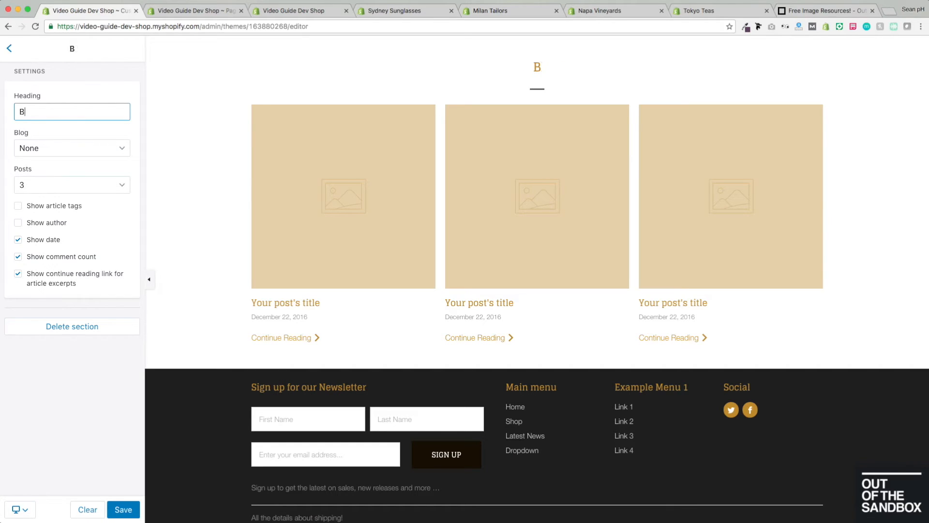
text(News)
- Choose News as the section's blog and keep the number of posts at 3
click(71, 149)
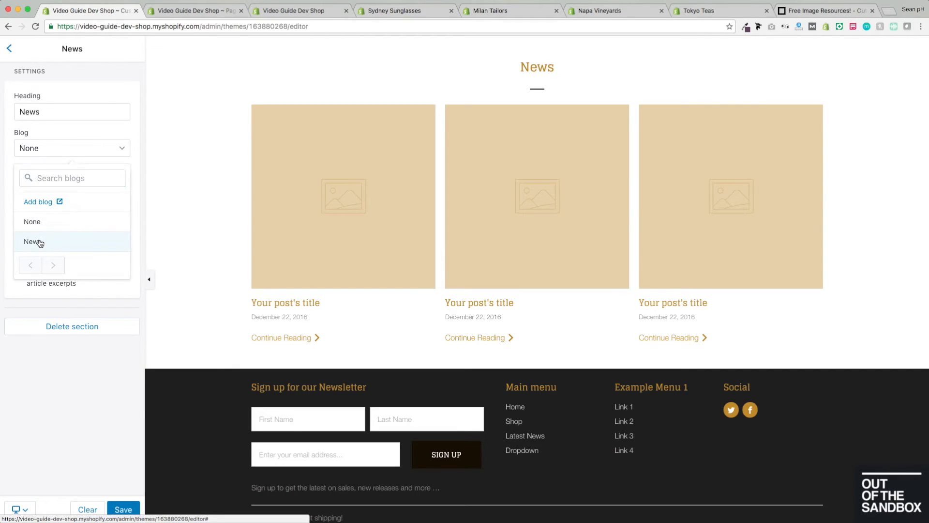
click(33, 241)
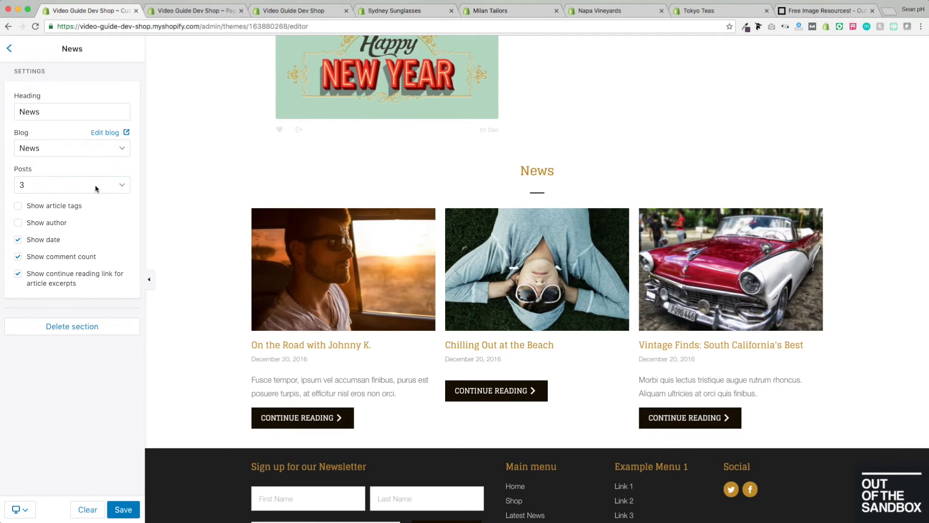
click(95, 185)
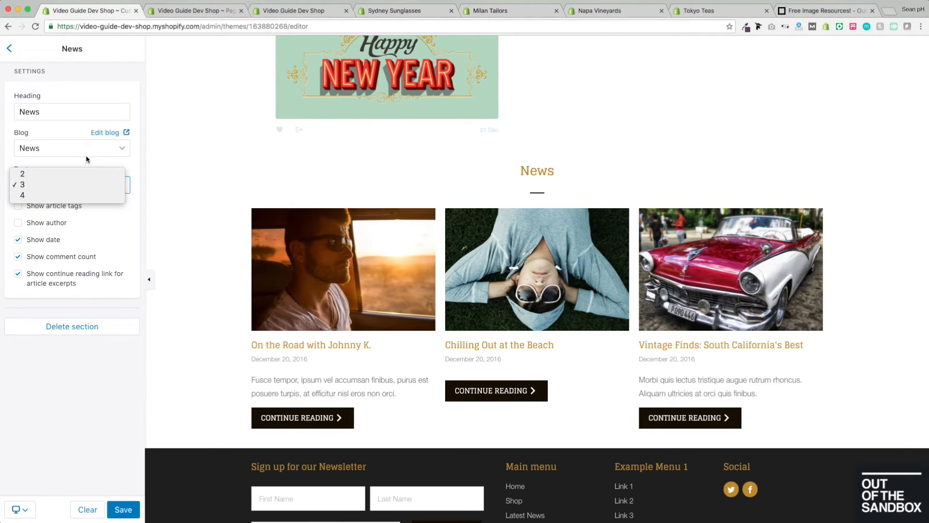
click(136, 169)
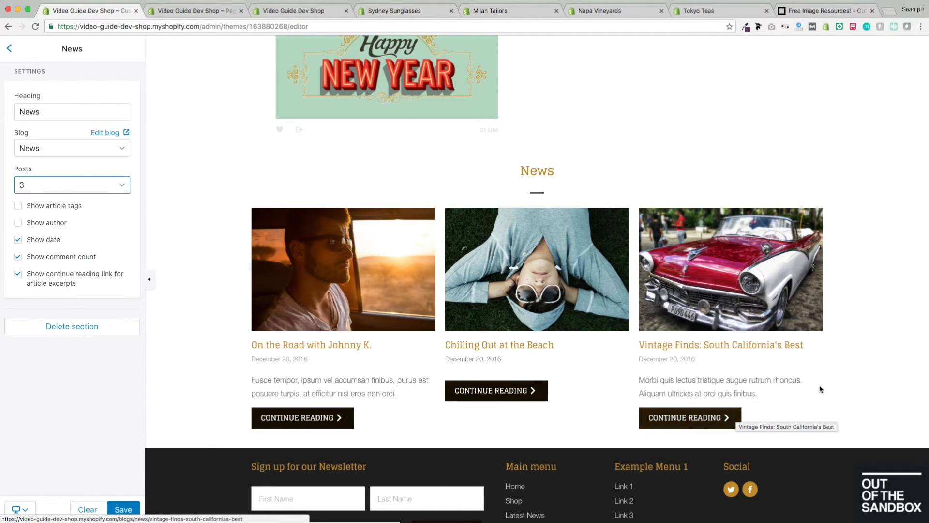
- Open the "Chilling Out at the Beach" blog post in the admin and copy the first two sentences of its content
click(203, 14)
click(69, 94)
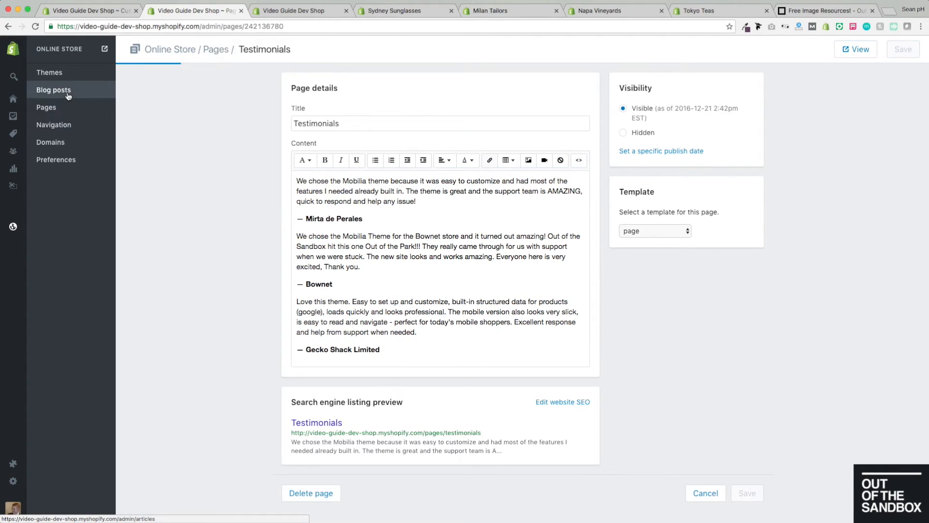
click(237, 288)
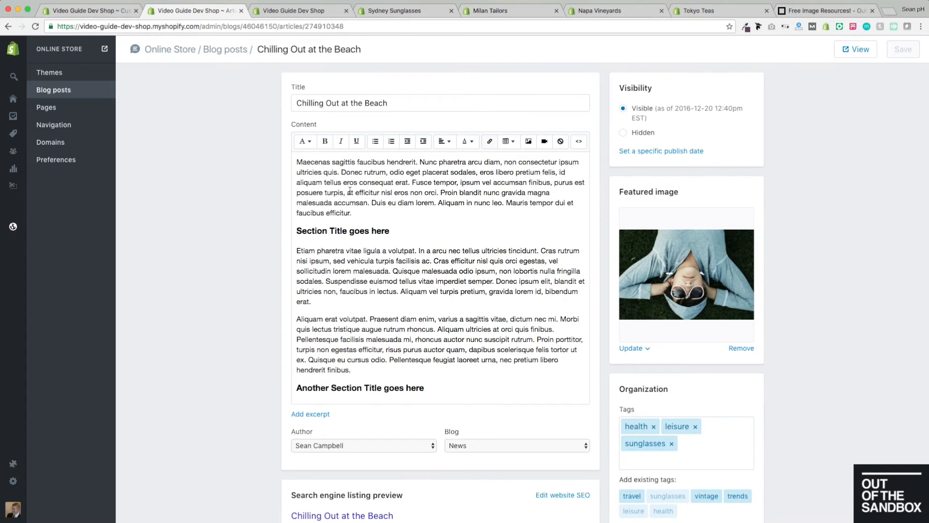
scroll(381, 199, down, 3)
scroll(382, 200, up, 2)
drag(297, 162, 345, 170)
key(super+c)
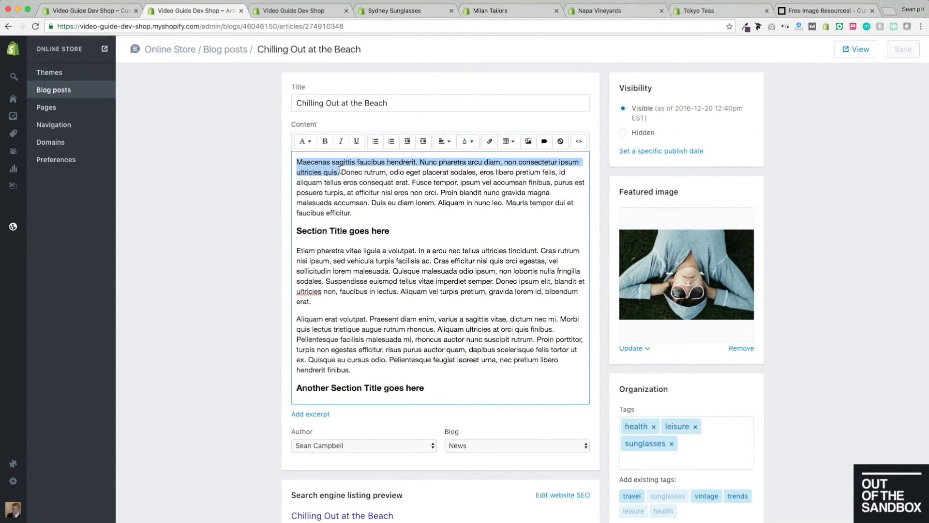
- Add an excerpt to the blog post from the copied sentences and save the post
scroll(247, 508, down, 2)
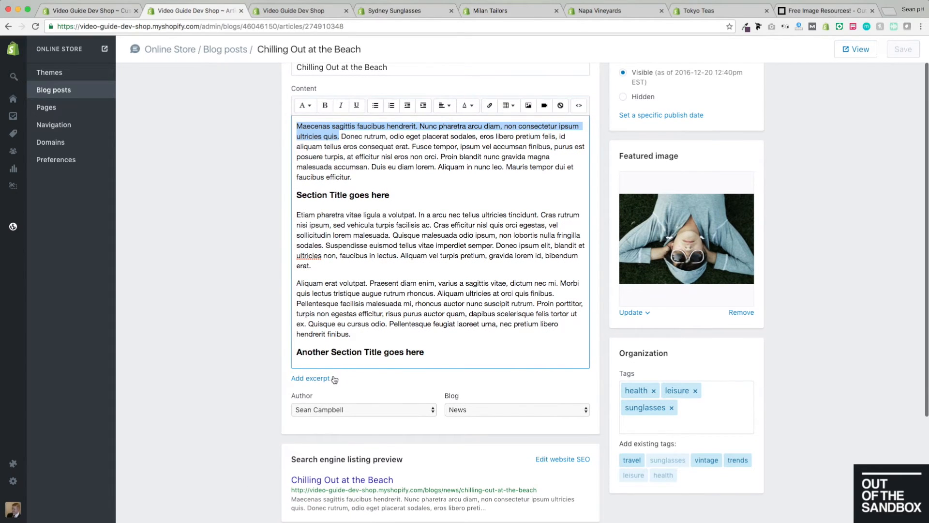
click(318, 379)
click(335, 417)
key(super+v)
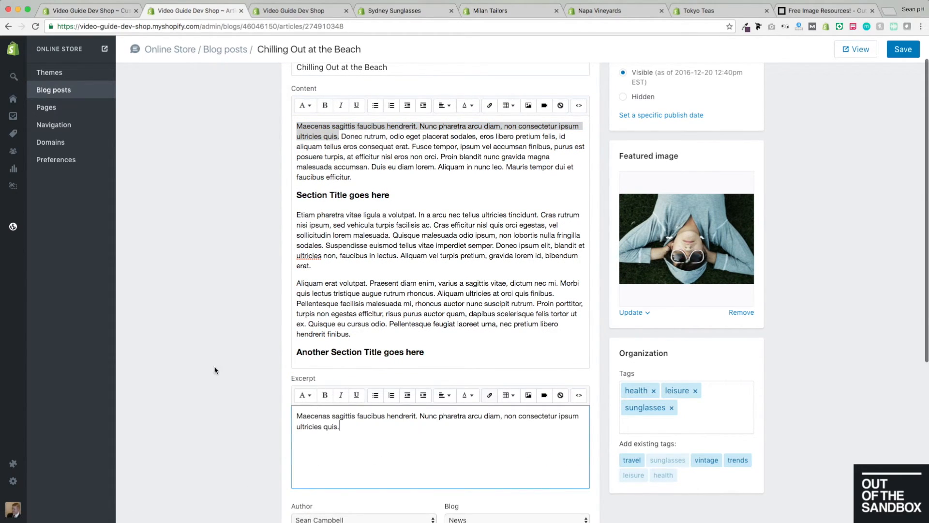
scroll(203, 321, down, 1)
click(903, 54)
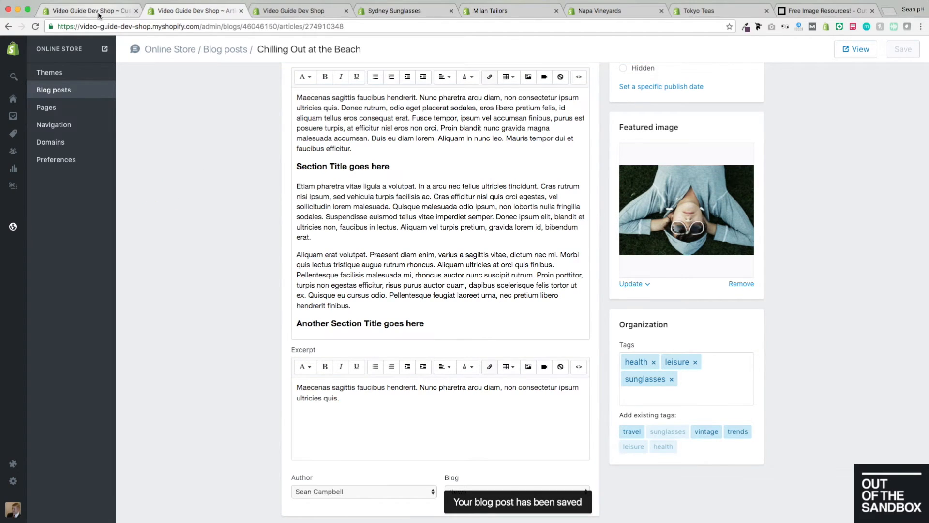
- Refresh the News section's preview in the theme editor by switching its blog to None and back to News
click(107, 13)
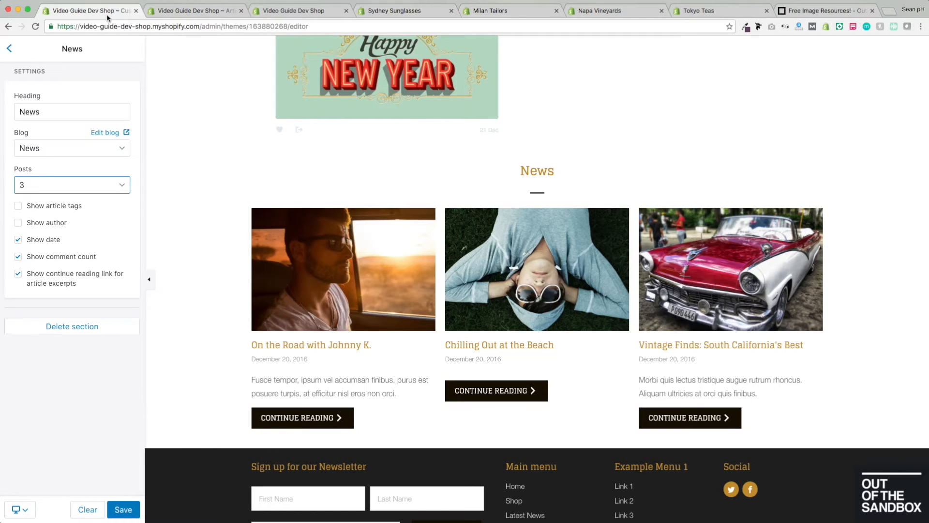
click(70, 153)
click(31, 219)
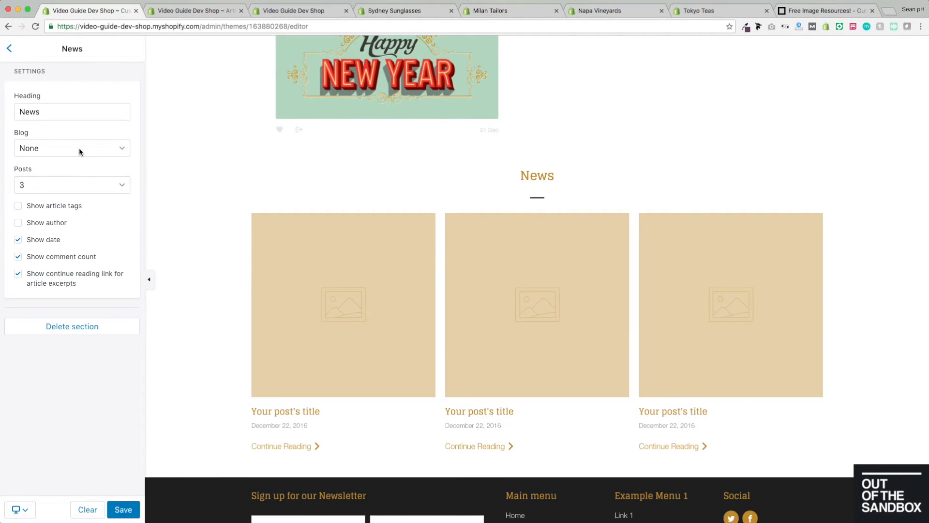
click(80, 151)
click(51, 241)
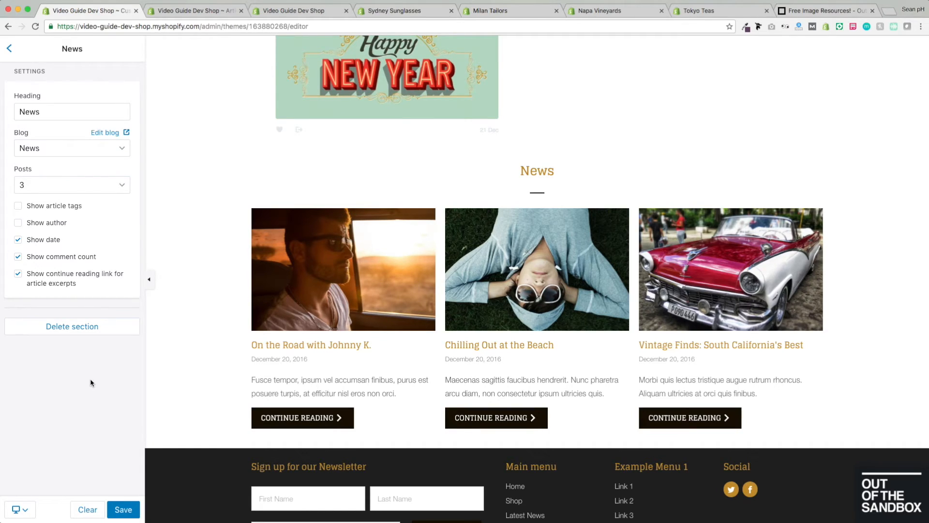
- Turn off the date and the continue reading link for the News posts after trying out article tags and author, and return to the section list
click(109, 190)
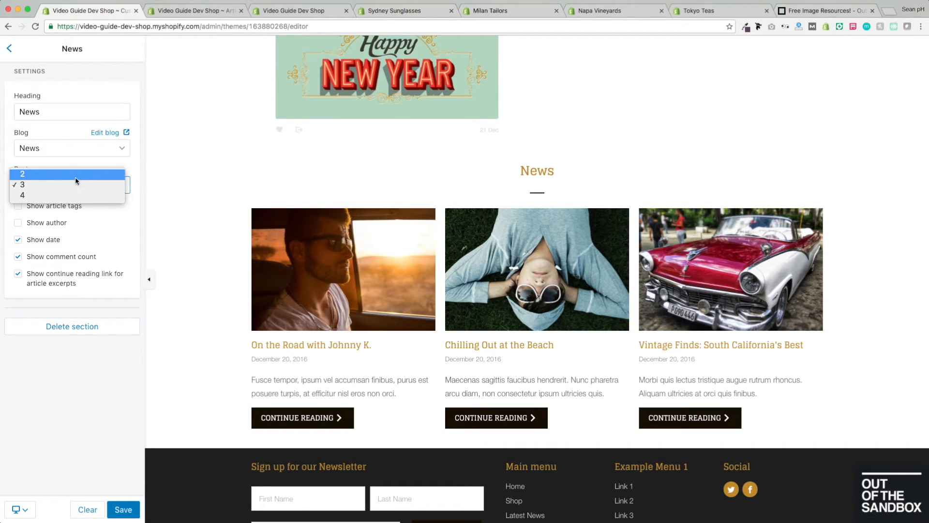
click(100, 377)
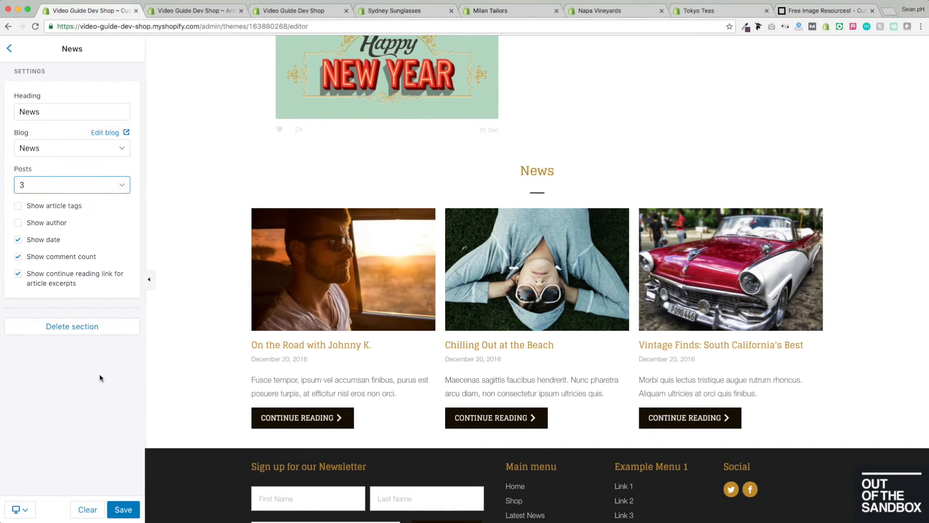
click(50, 208)
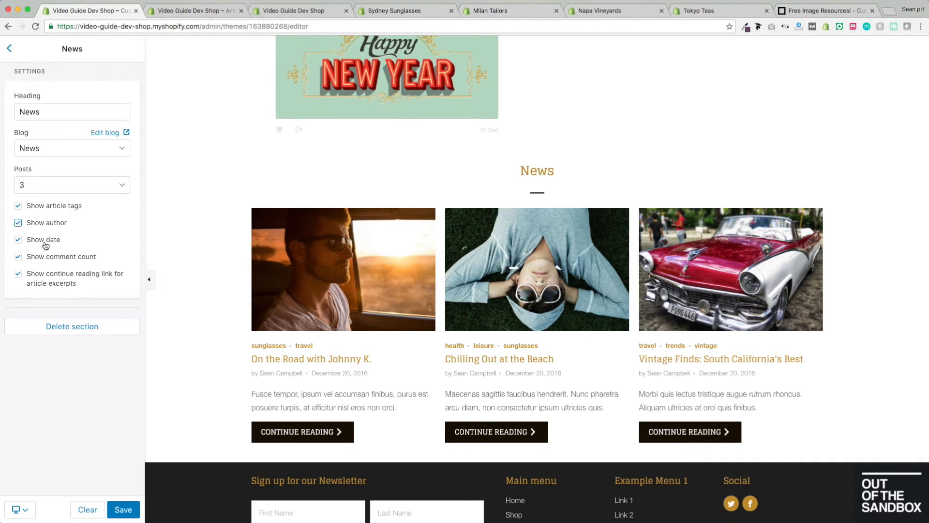
click(47, 242)
click(43, 225)
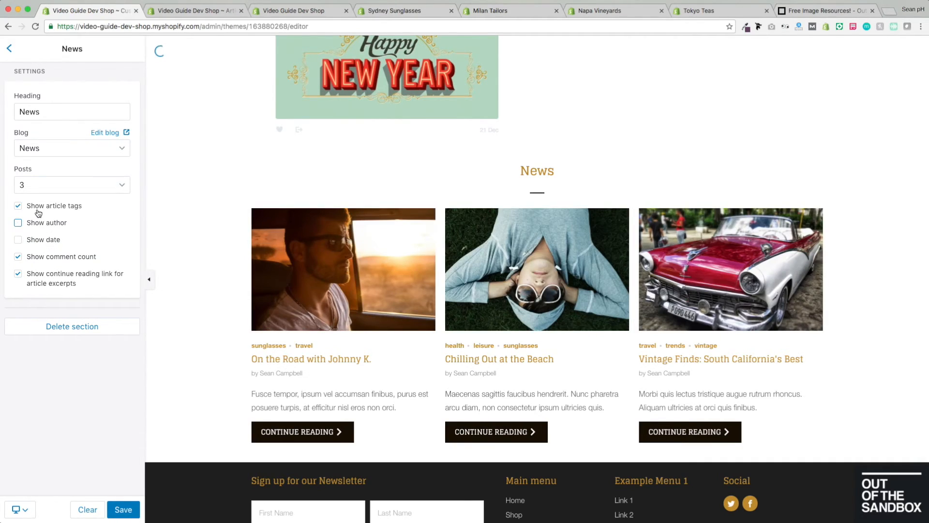
click(44, 208)
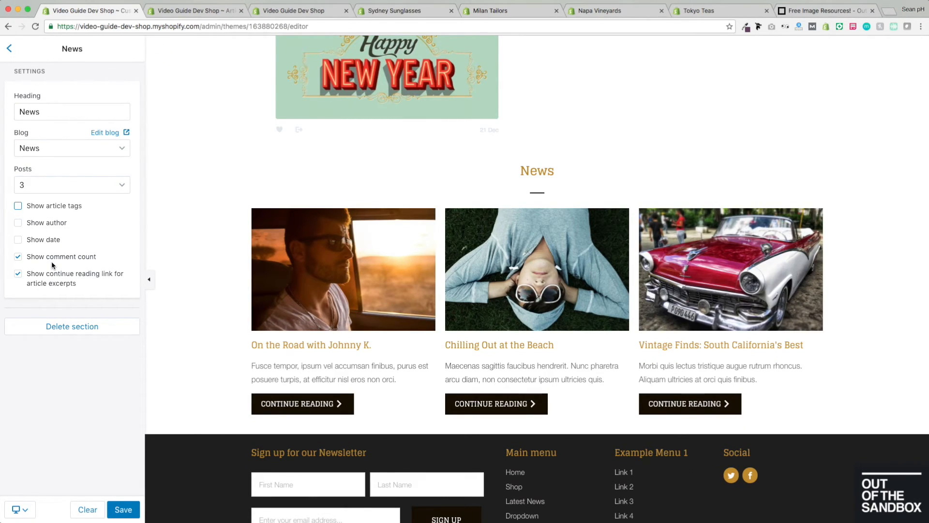
click(50, 277)
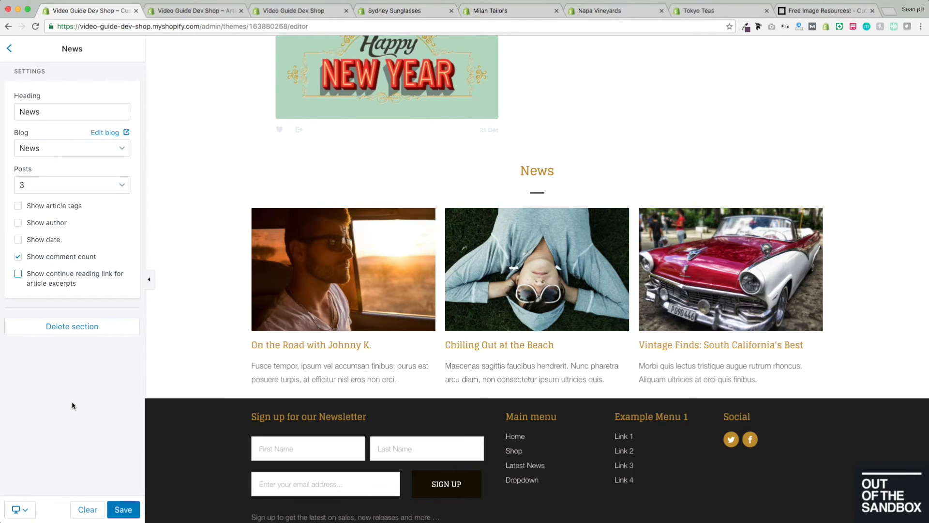
click(11, 50)
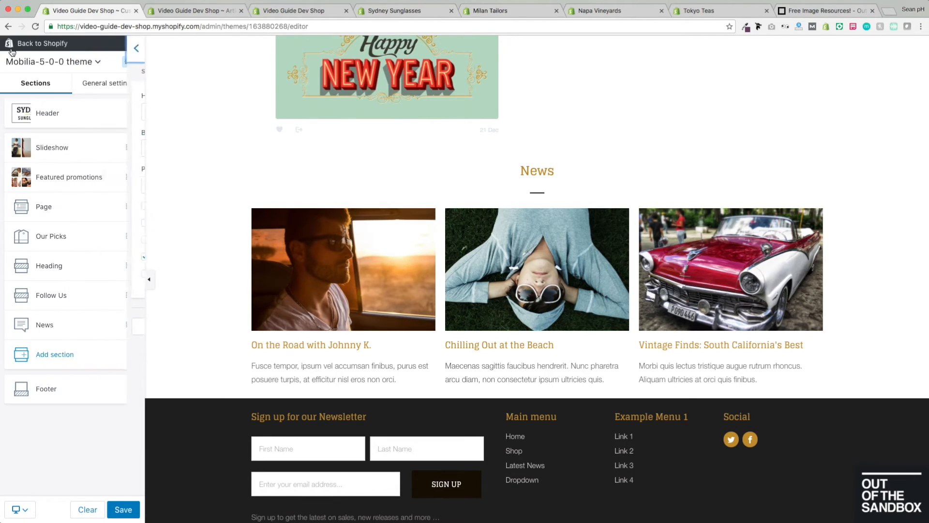
- Add an Instagram feed section to the home page
click(67, 360)
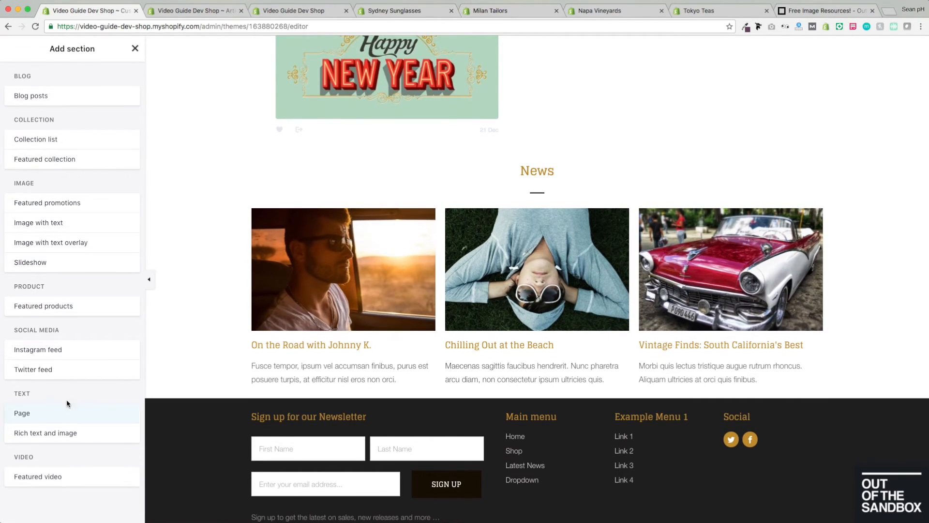
mouse_move(56, 346)
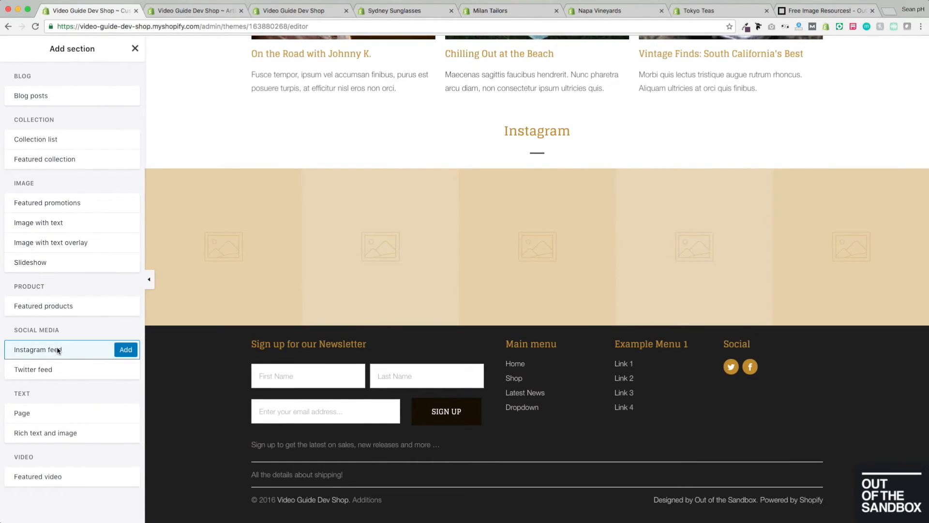
click(136, 353)
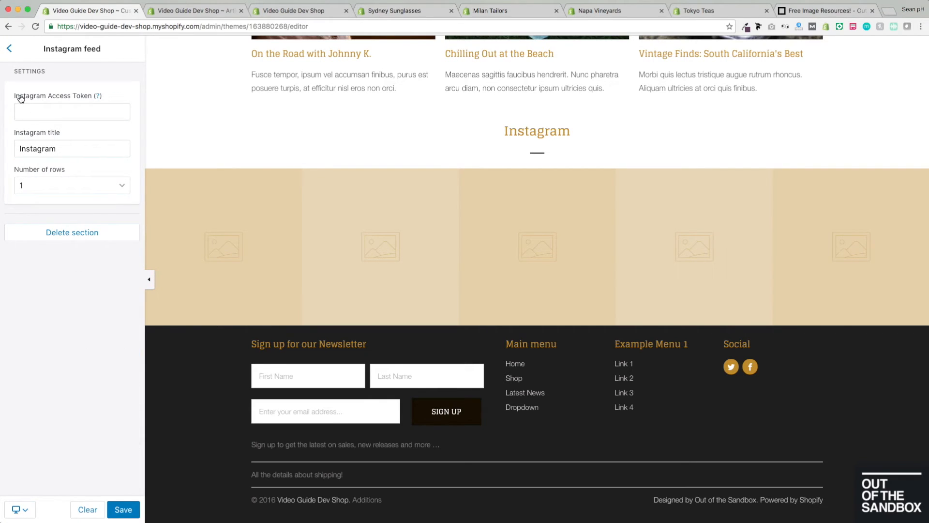
- Generate an Instagram access token from the token help page, copy it, and paste it into the section's Instagram Access Token field
click(98, 96)
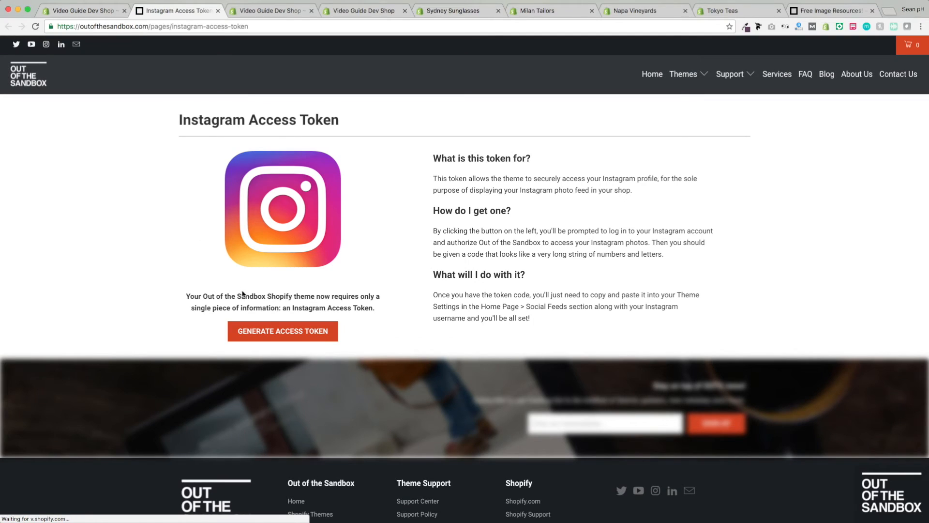
click(269, 334)
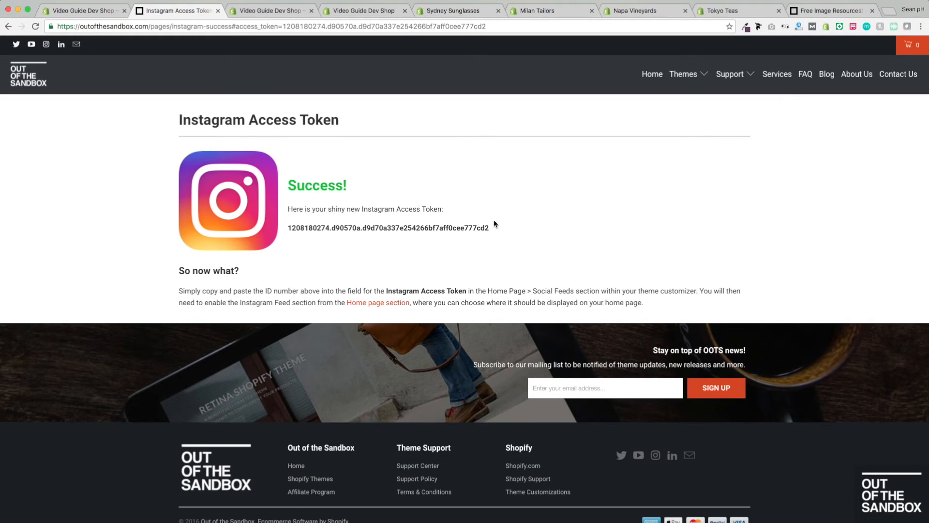
drag(494, 223, 307, 229)
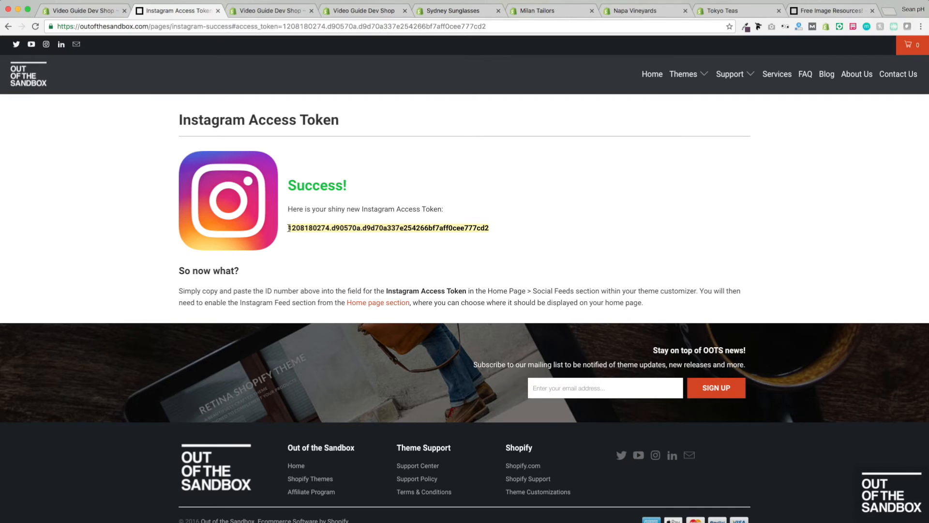
click(103, 14)
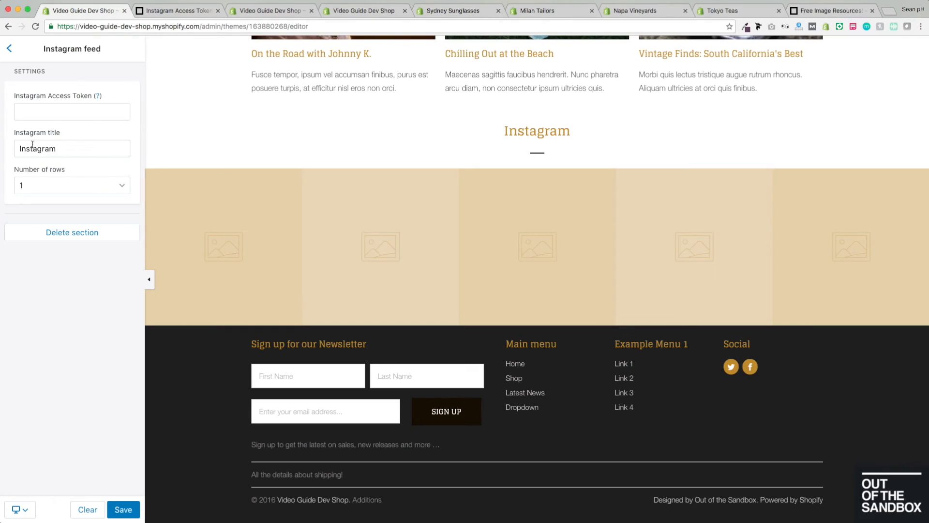
click(56, 108)
key(super+v)
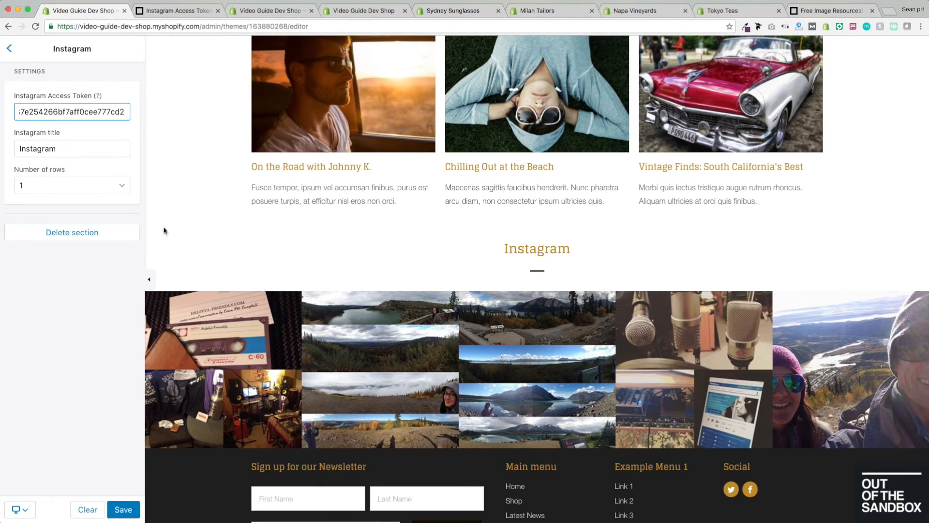
- Title the Instagram section "Instagram Images" and set its number of rows to 1 after trying out 4
click(80, 148)
text(Images)
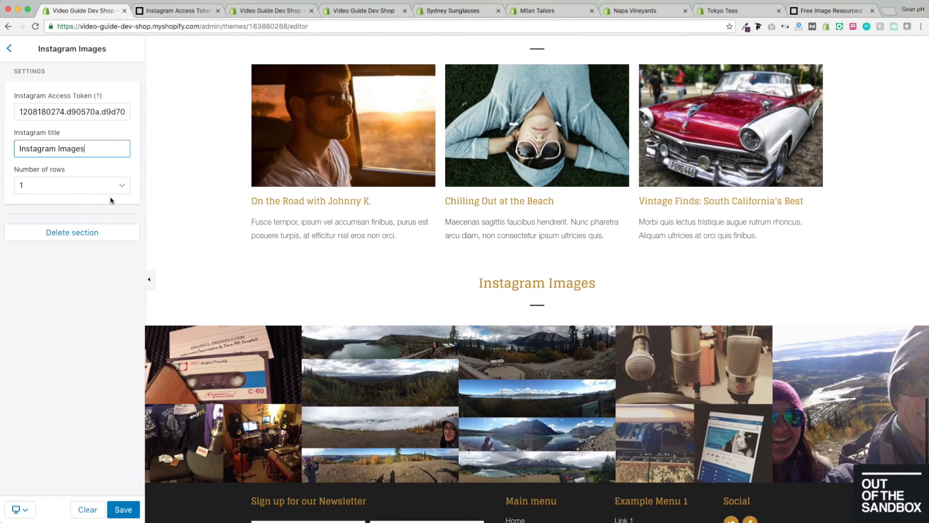
click(119, 185)
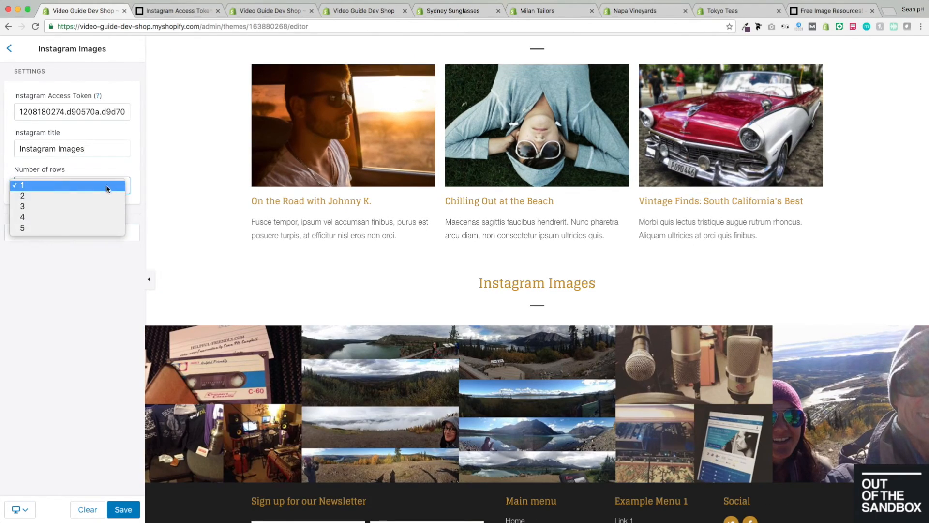
click(73, 216)
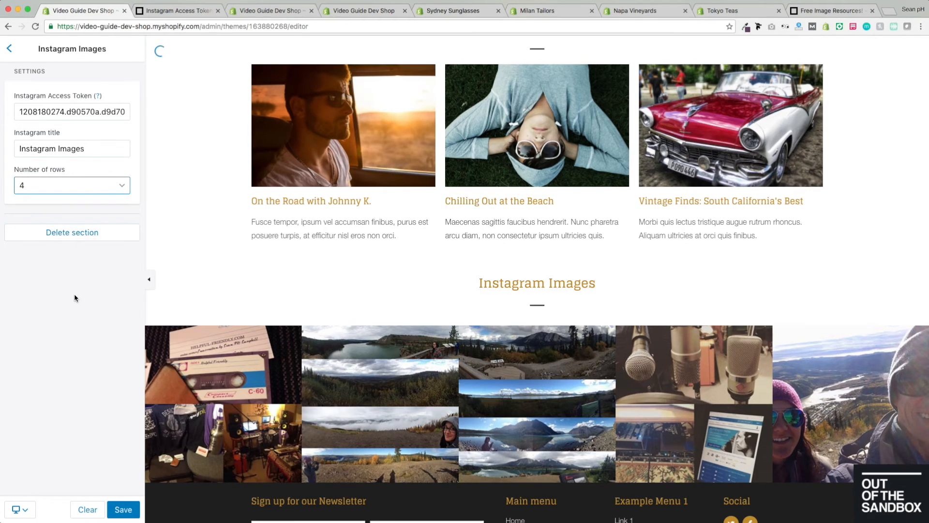
scroll(251, 272, down, 5)
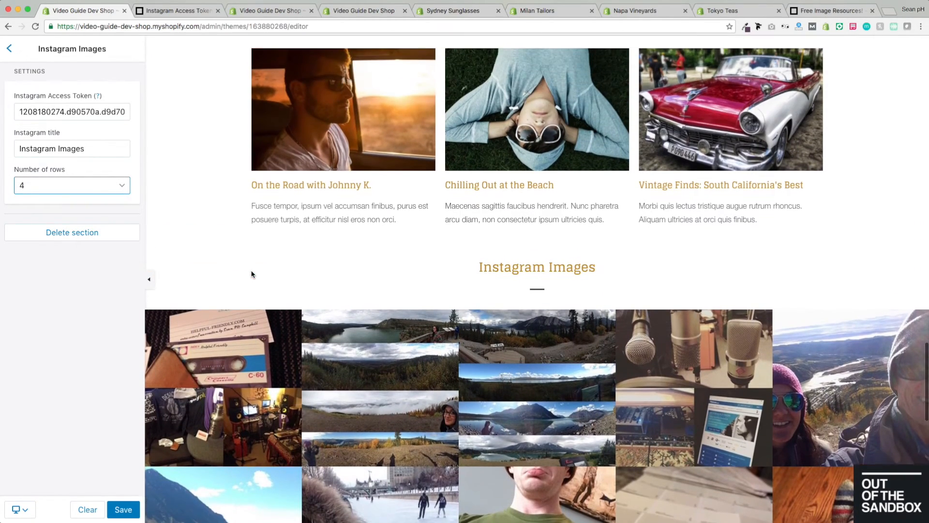
scroll(252, 274, down, 4)
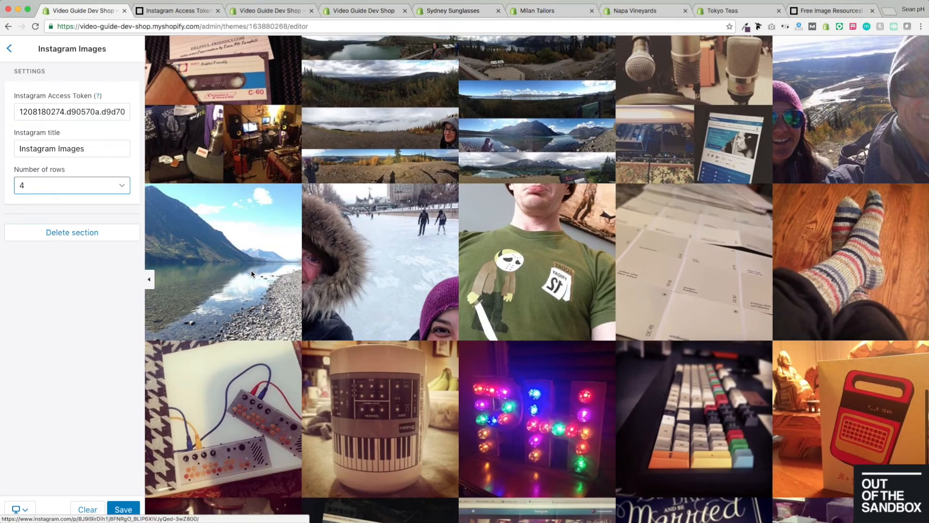
scroll(251, 274, up, 5)
click(49, 185)
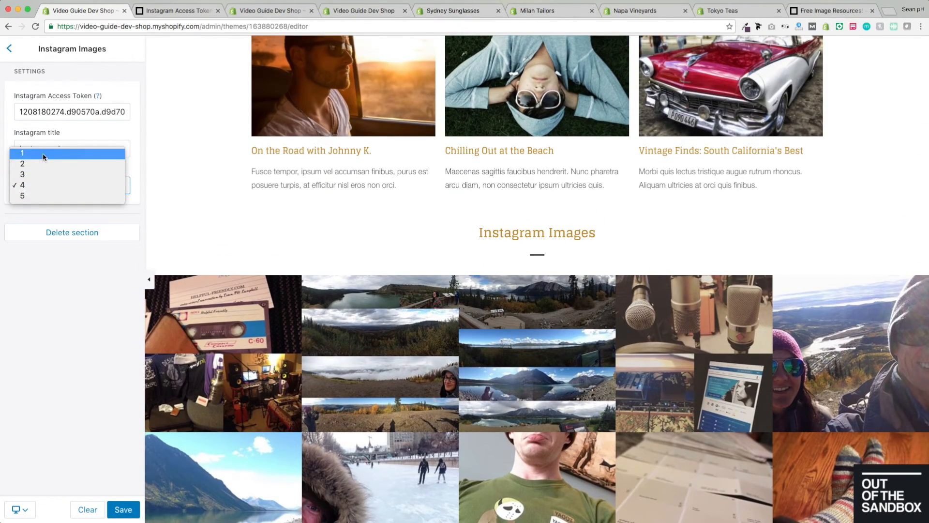
click(47, 210)
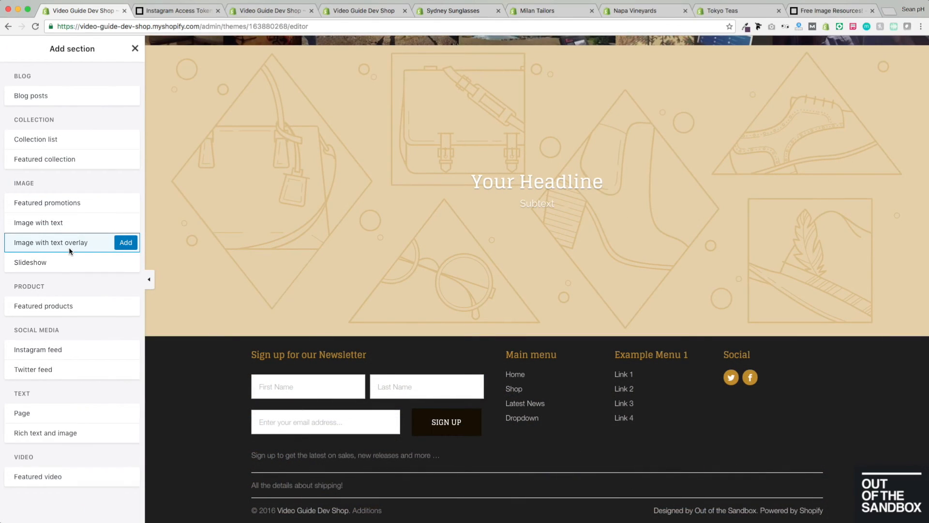
- Add an Image with text overlay section and upload banner1_2048x2048.jpg from the MOBILIA 5.0 Video folder as its image
click(126, 243)
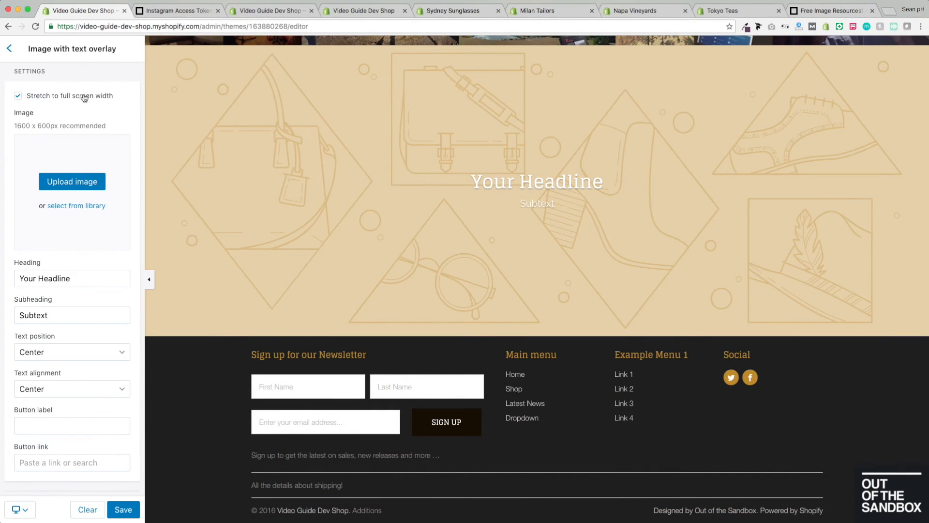
click(79, 184)
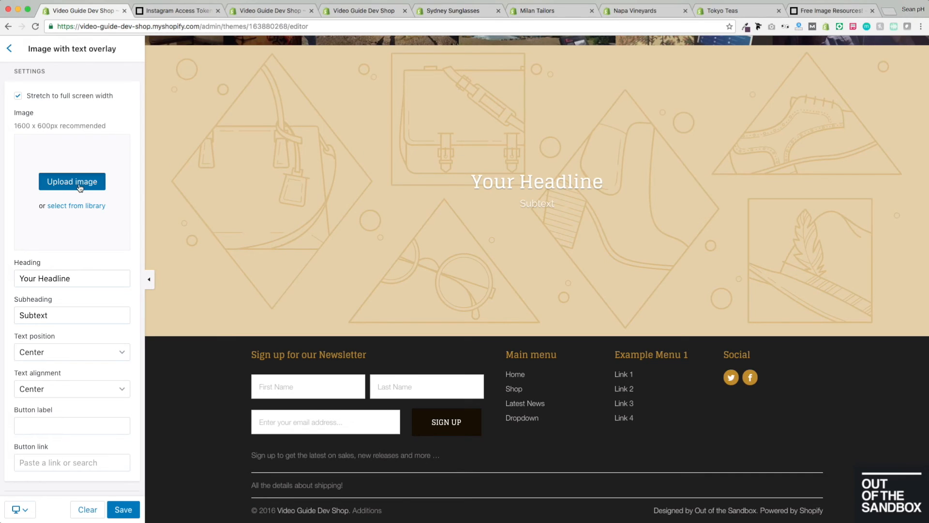
scroll(466, 109, down, 5)
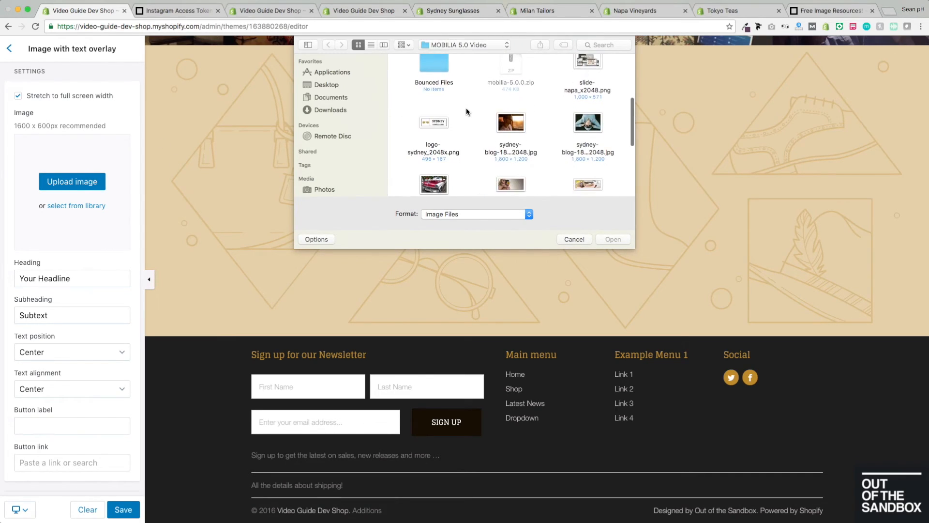
scroll(466, 107, down, 4)
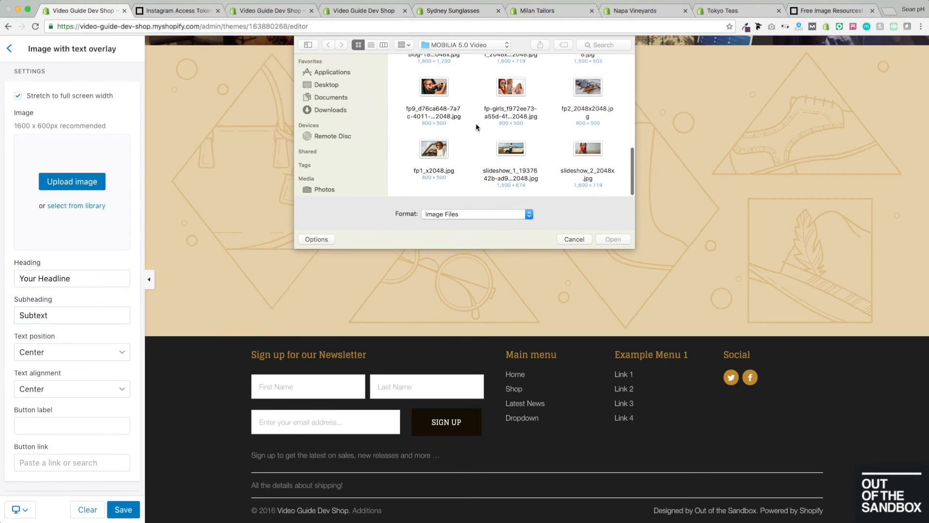
scroll(545, 162, up, 3)
click(592, 132)
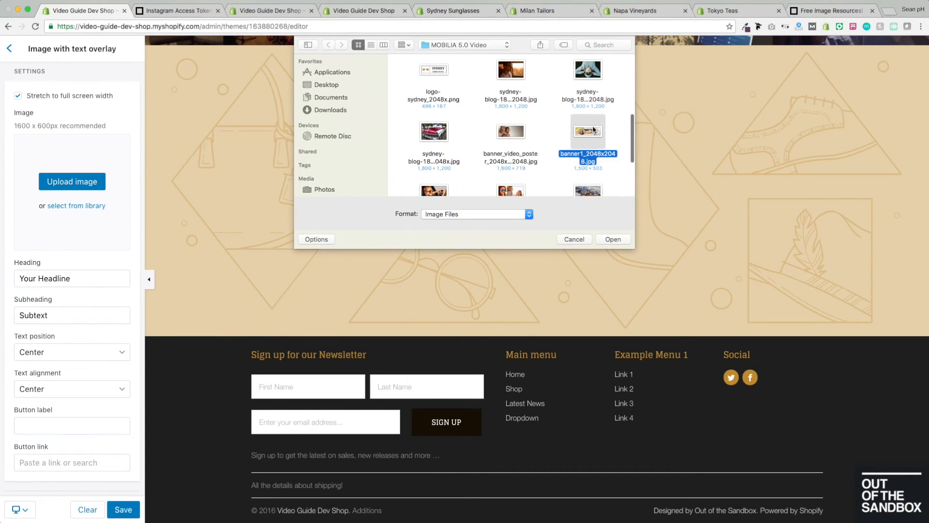
click(612, 239)
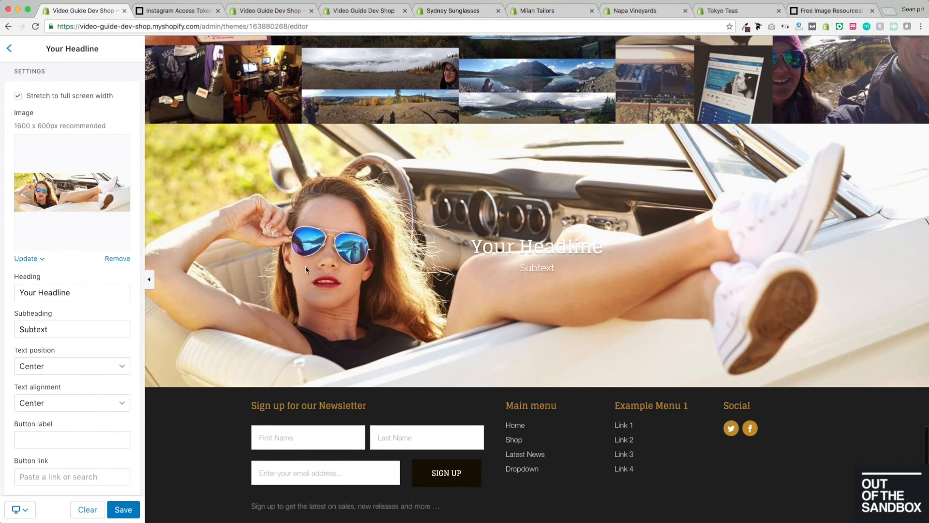
- Set both the text position and the text alignment of the image overlay to Right, keeping the default heading and subheading
drag(83, 293, 9, 292)
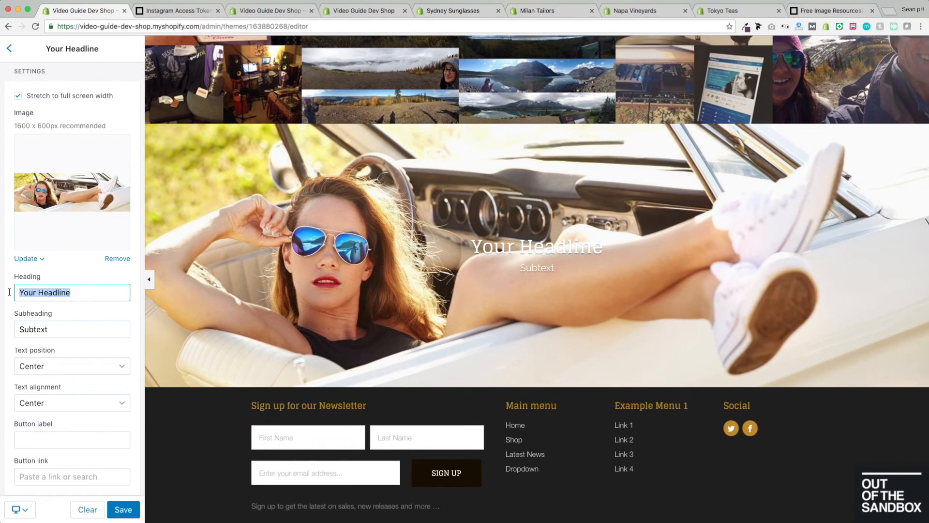
click(71, 292)
drag(61, 329, 8, 331)
click(83, 354)
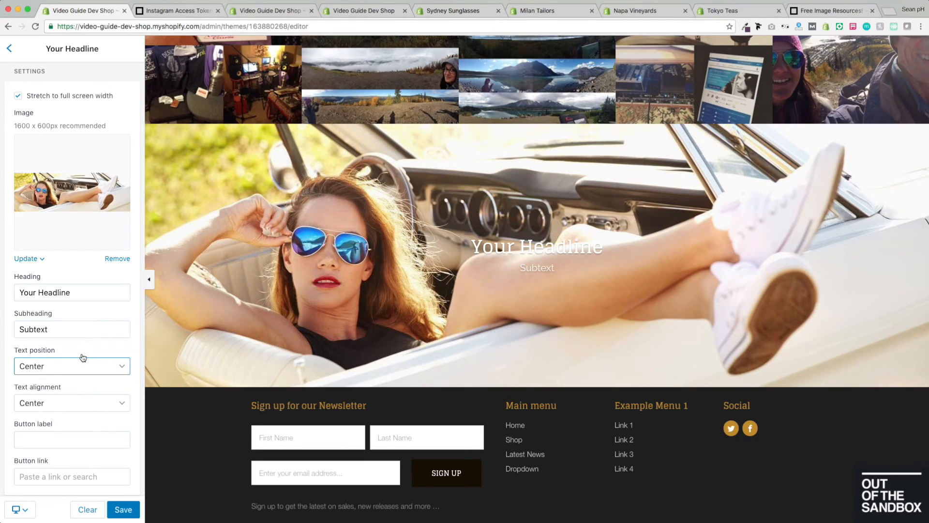
scroll(72, 343, down, 2)
click(73, 329)
click(75, 336)
click(75, 362)
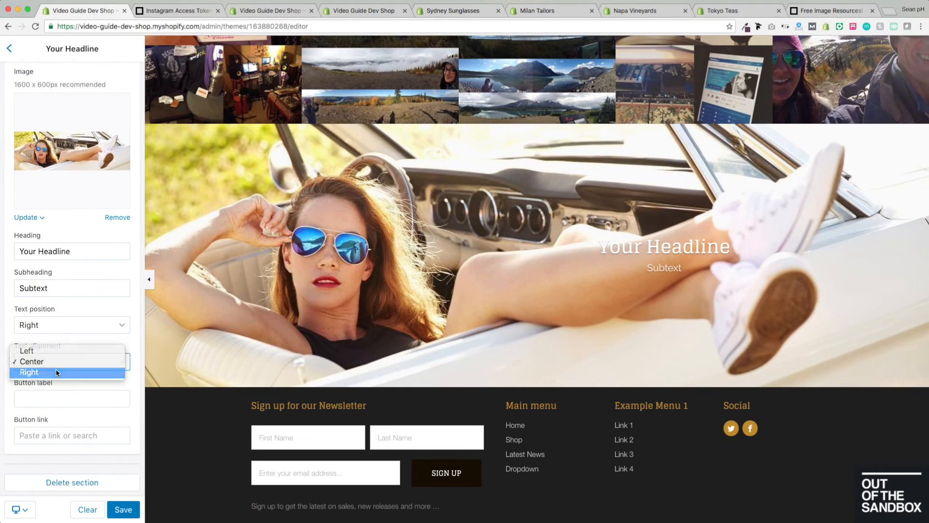
click(57, 370)
- Set the overlay's button label to "Link" and view the available button link types without choosing one
click(52, 397)
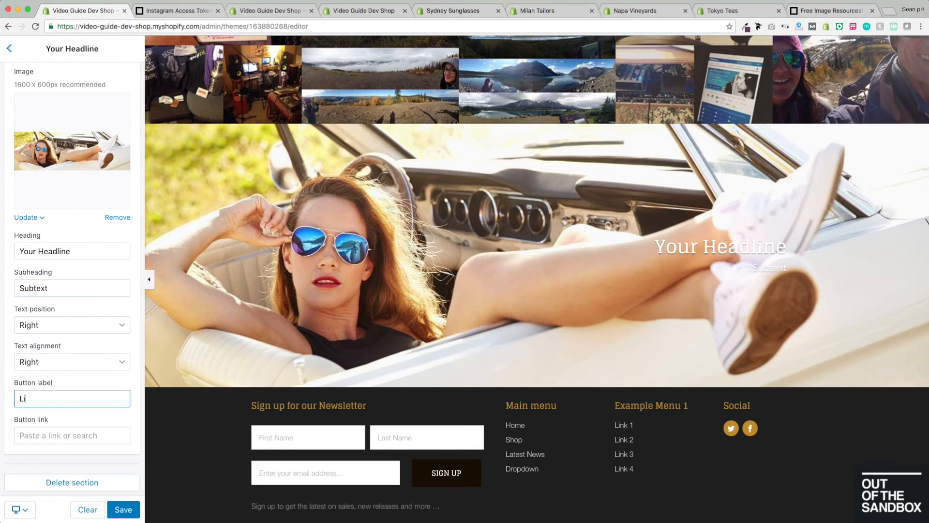
click(102, 434)
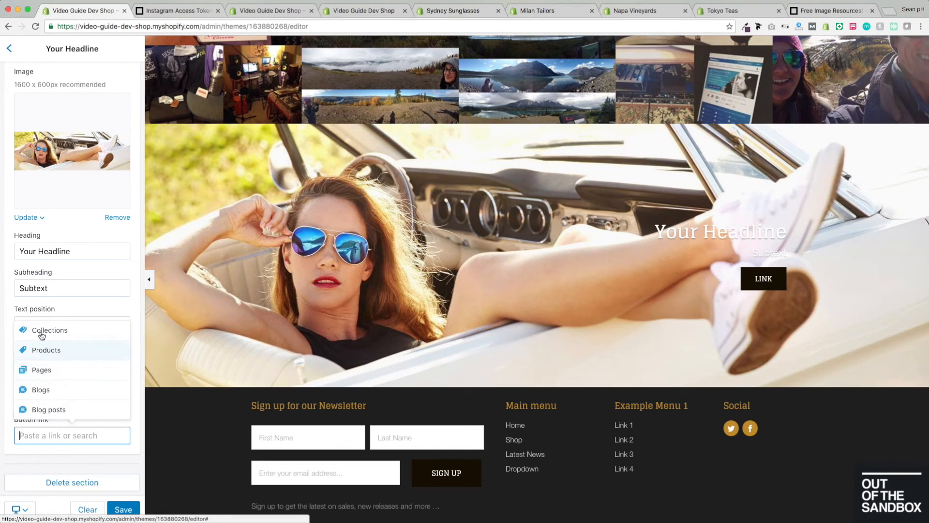
click(70, 281)
click(111, 270)
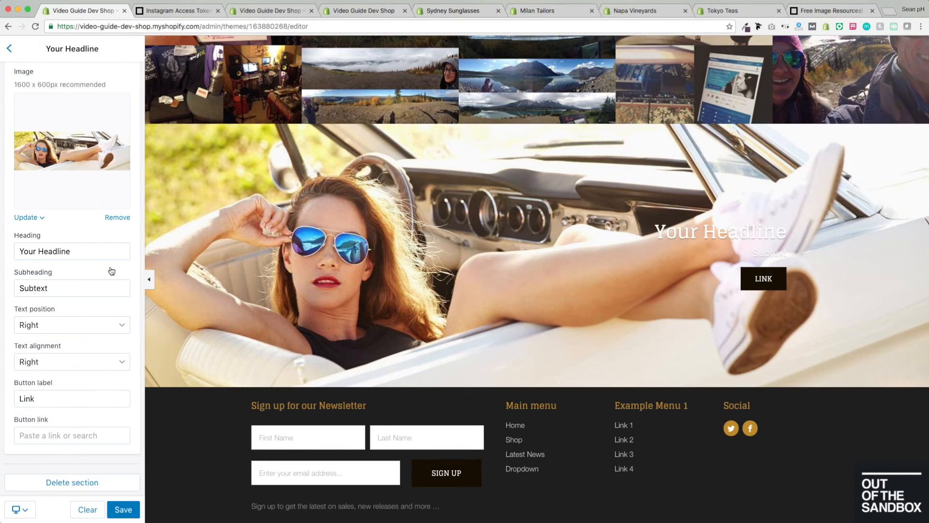
- Move the Your Headline section between Page and Our Picks, and bring up the choice of sections to add
click(10, 48)
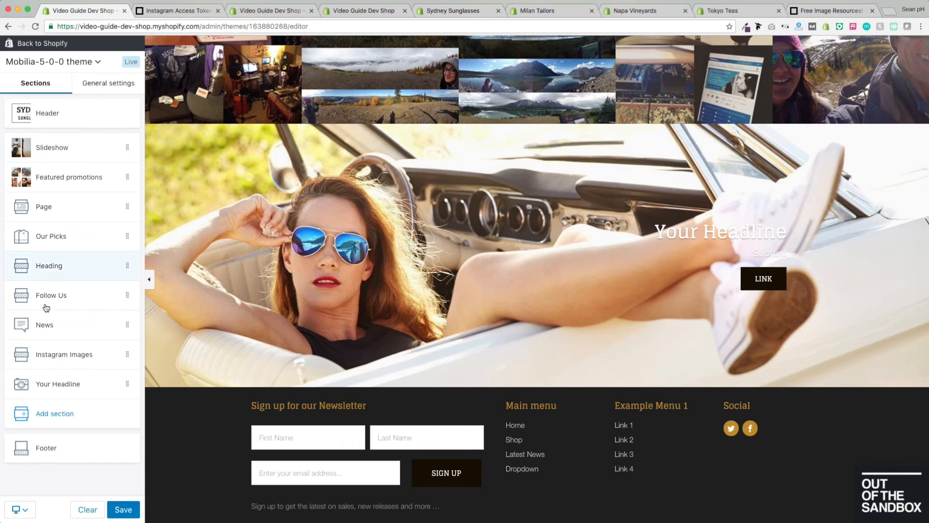
drag(68, 396, 57, 239)
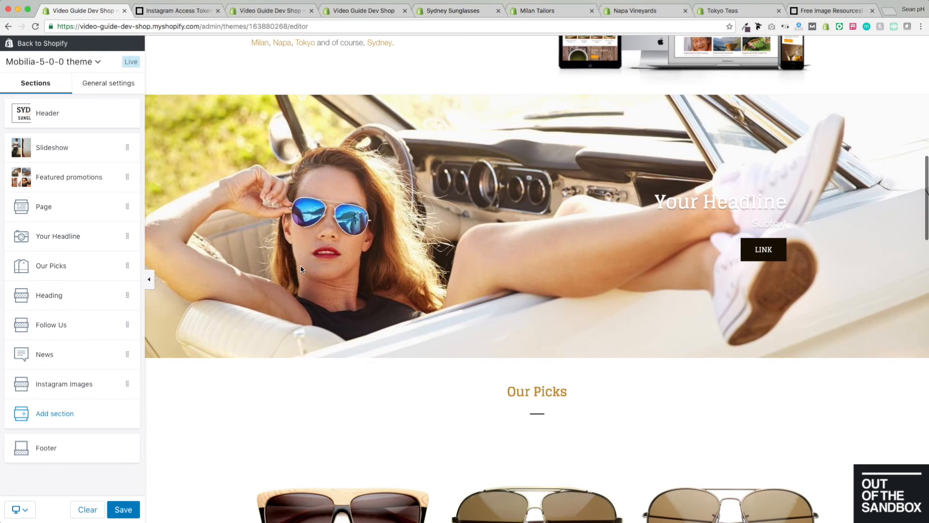
click(56, 422)
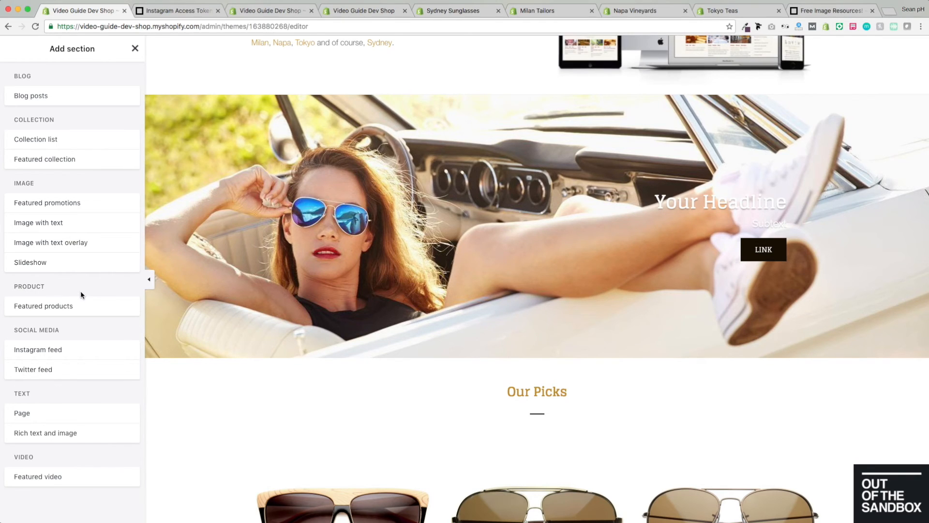
- Switch to the storefront and examine the home page layout from the slideshow down through the Our Picks products
key(super+4)
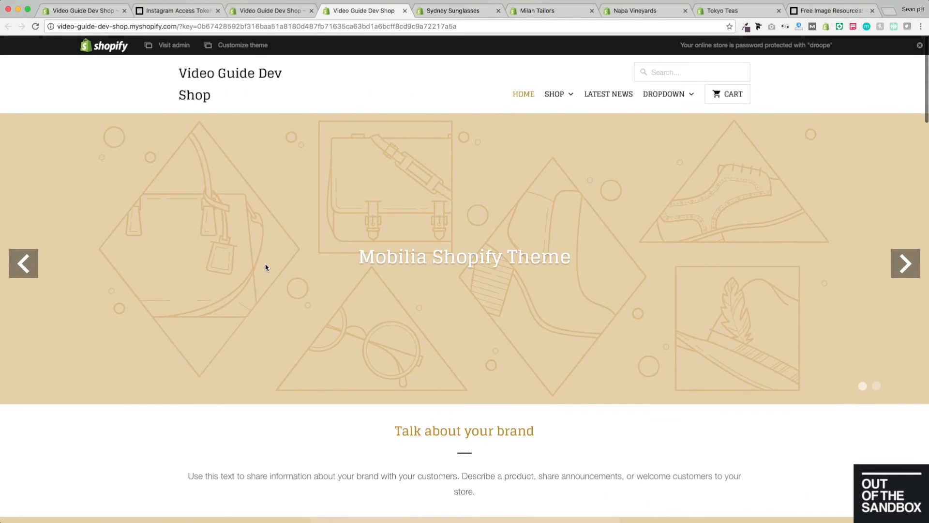
scroll(265, 267, down, 20)
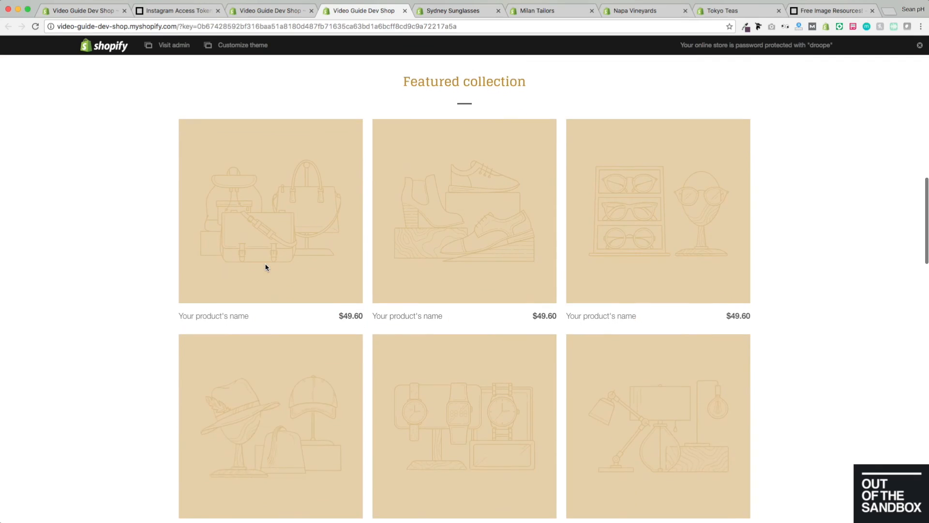
scroll(265, 267, down, 15)
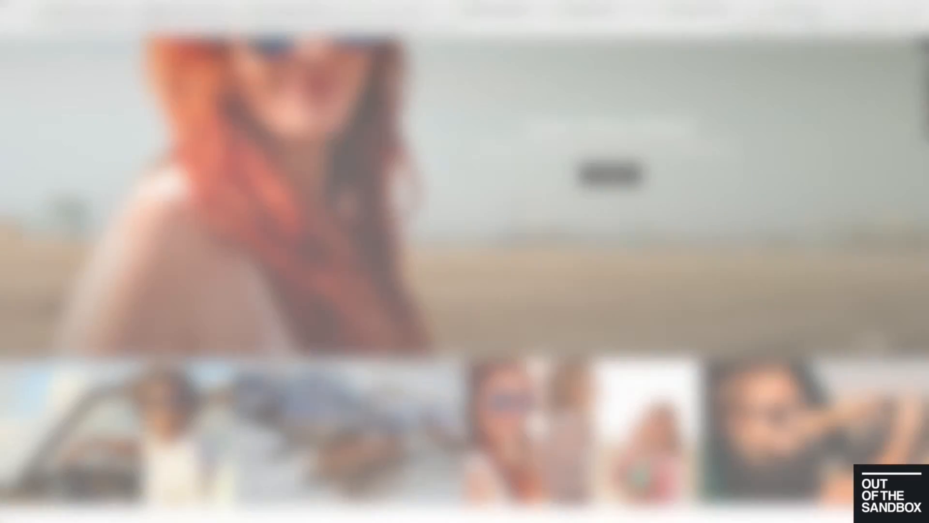
scroll(455, 162, down, 10)
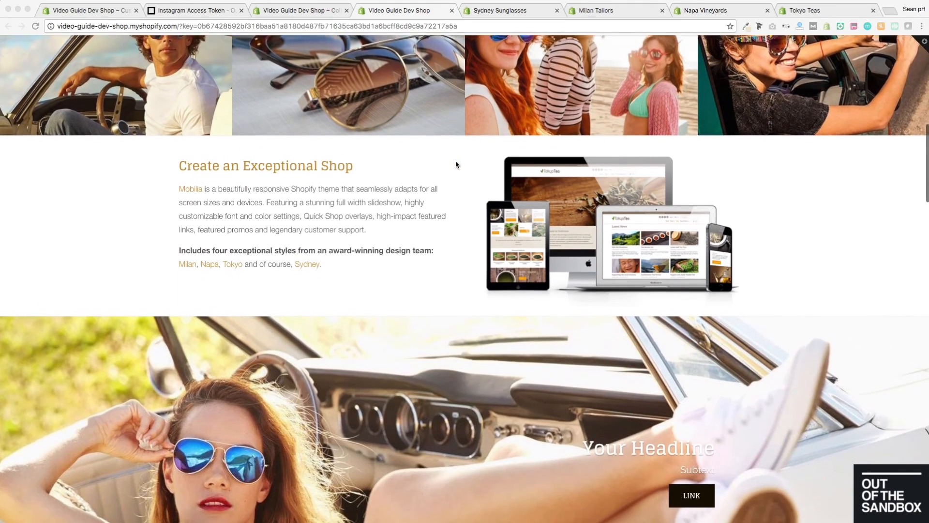
scroll(455, 164, down, 12)
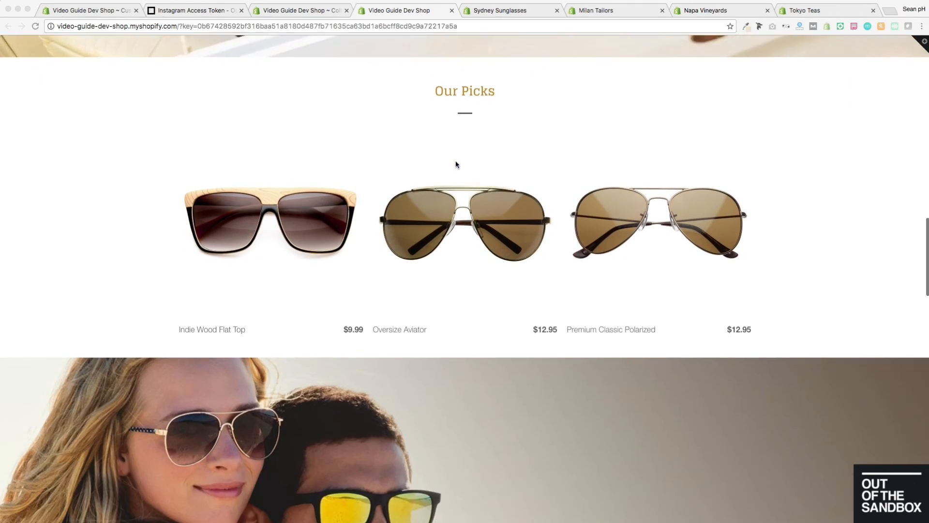
- Examine the rest of the storefront home page below Our Picks, down to the Follow Us, Testimonials and News sections
scroll(455, 164, down, 15)
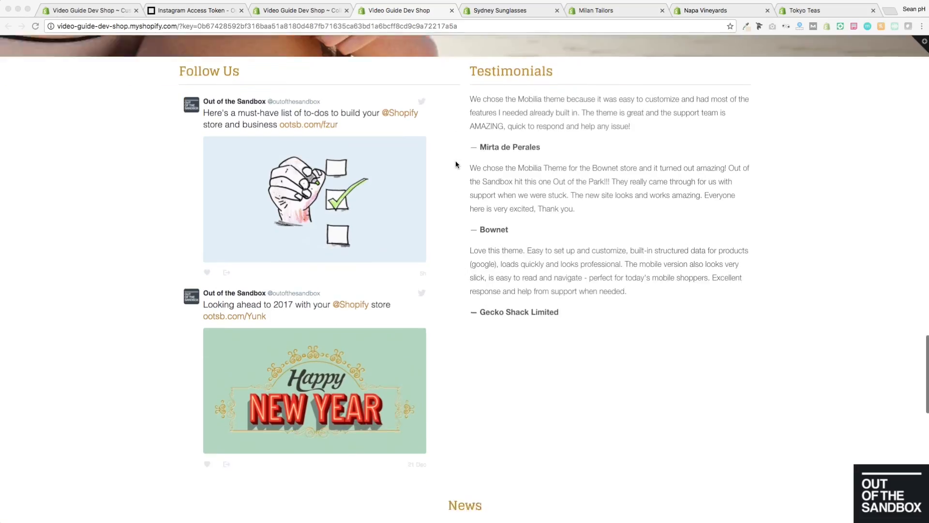
scroll(455, 160, down, 10)
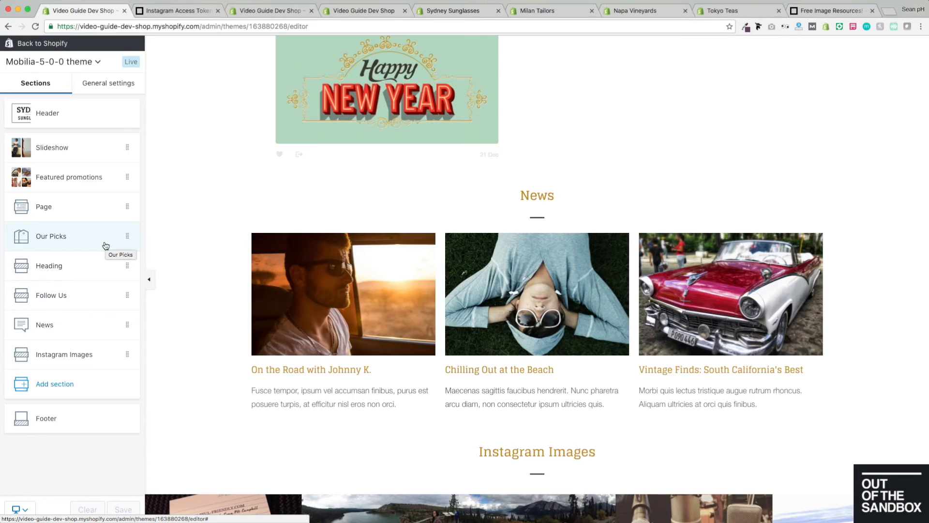
- Add a Collection list section to the home page and set its first collection to New Arrivals
click(67, 386)
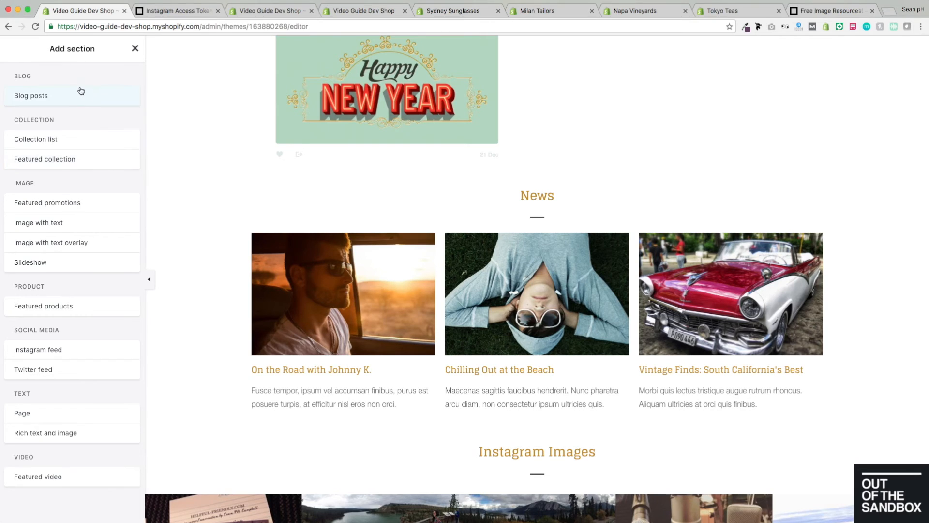
click(37, 141)
click(119, 140)
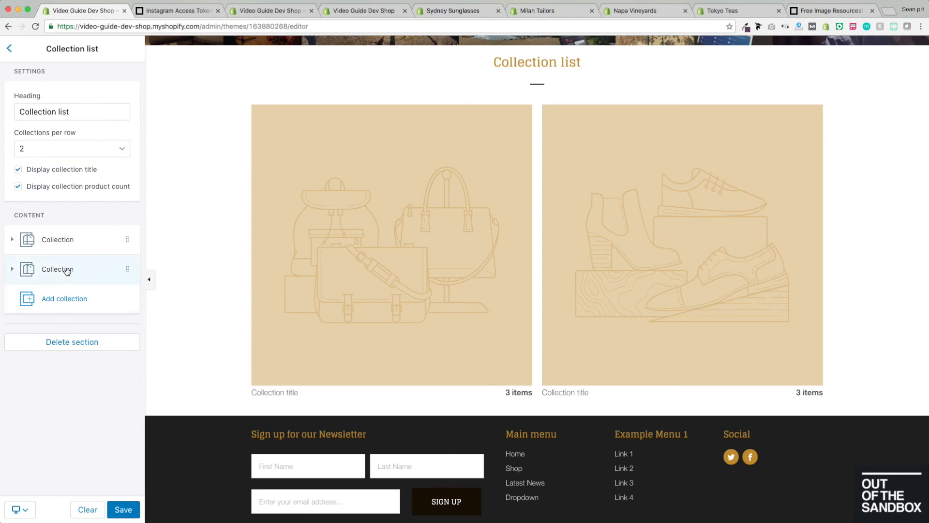
click(58, 244)
click(63, 254)
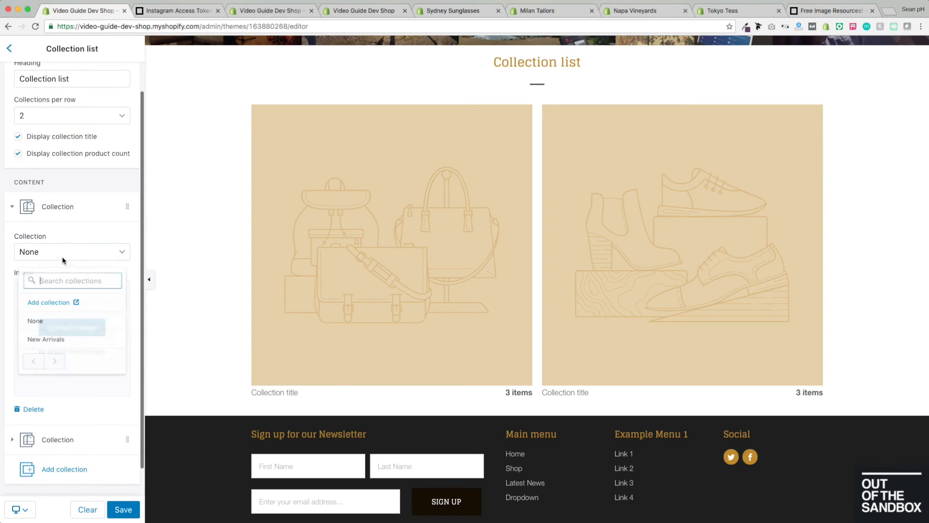
click(62, 346)
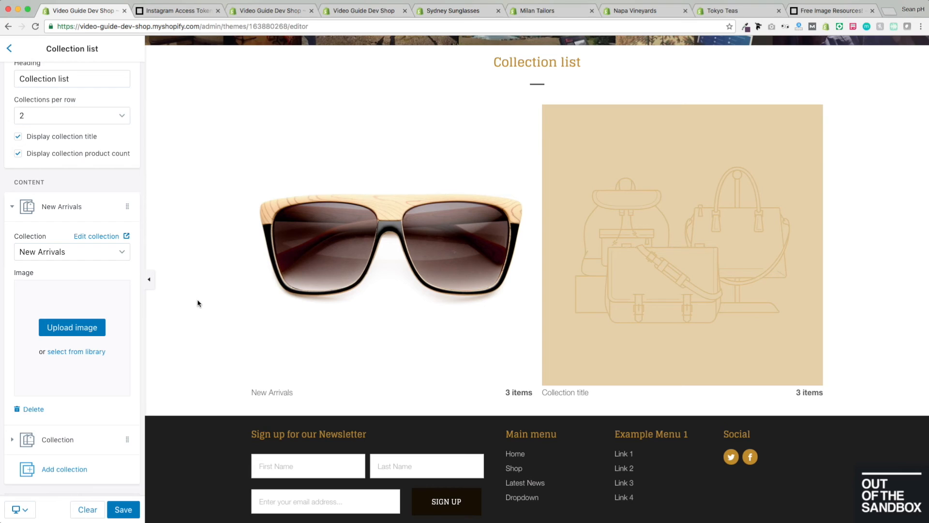
- Switch to the Shopify admin and view the New Arrivals collection's details, including its collection image setting
click(289, 11)
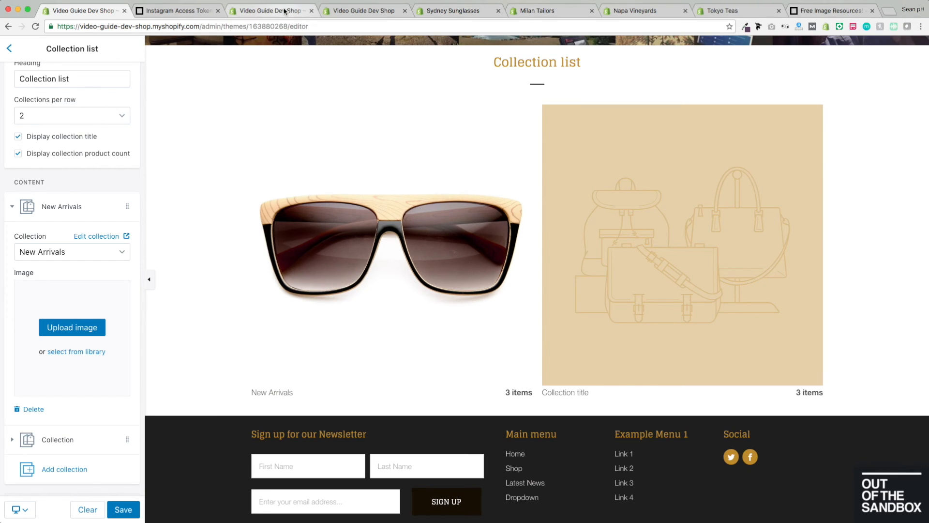
click(13, 133)
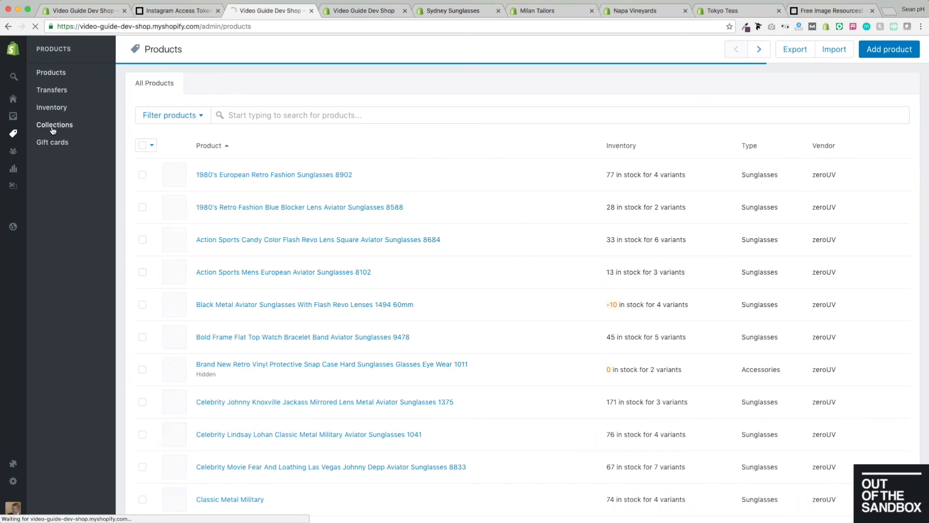
click(52, 127)
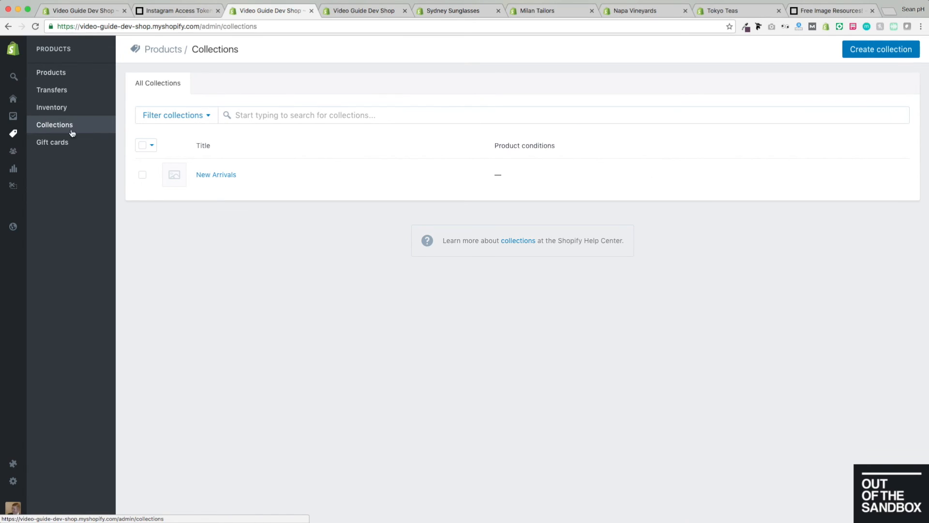
click(226, 176)
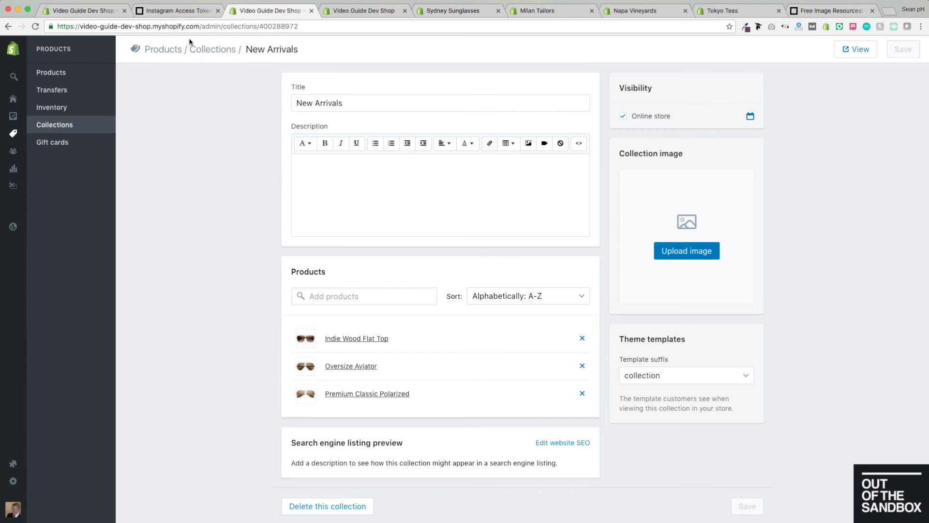
- Return to the theme editor and review the Collection list's collections-per-row choices and heading without changing them
click(74, 10)
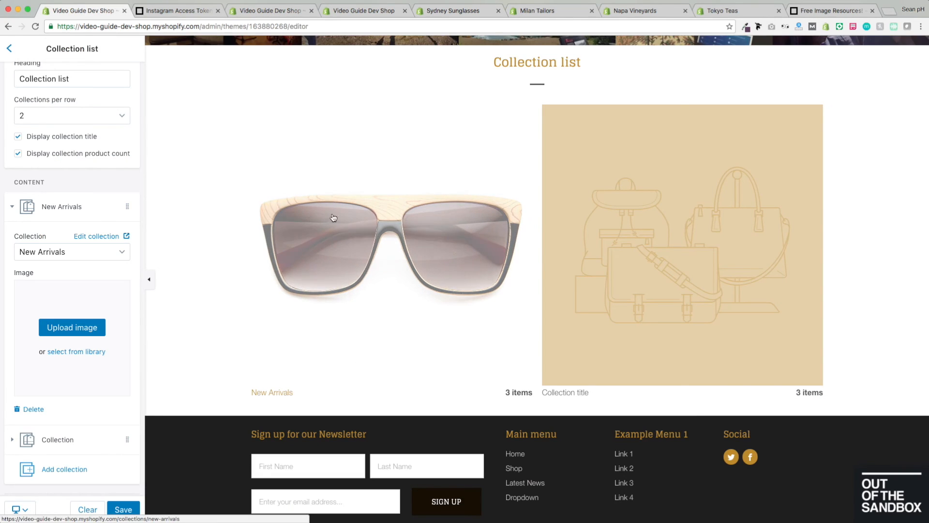
scroll(108, 239, down, 2)
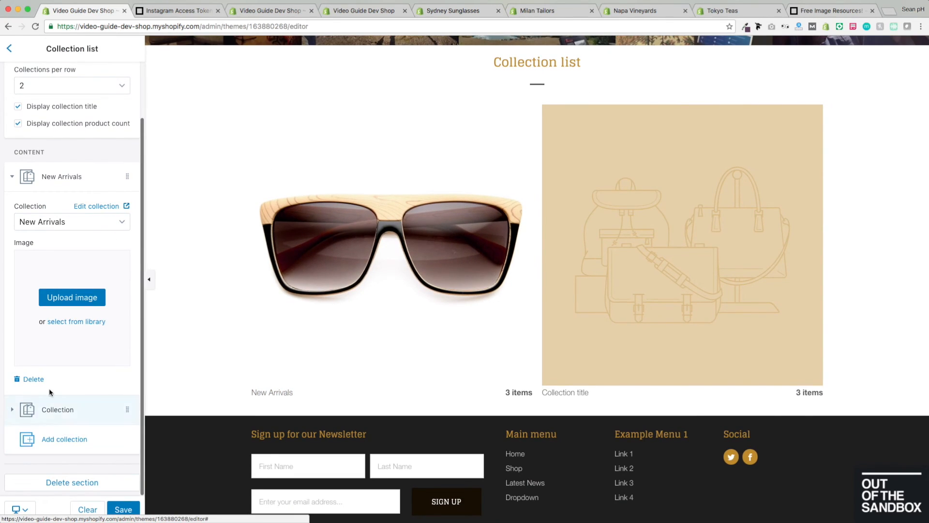
scroll(71, 282, up, 1)
scroll(71, 282, up, 2)
click(71, 154)
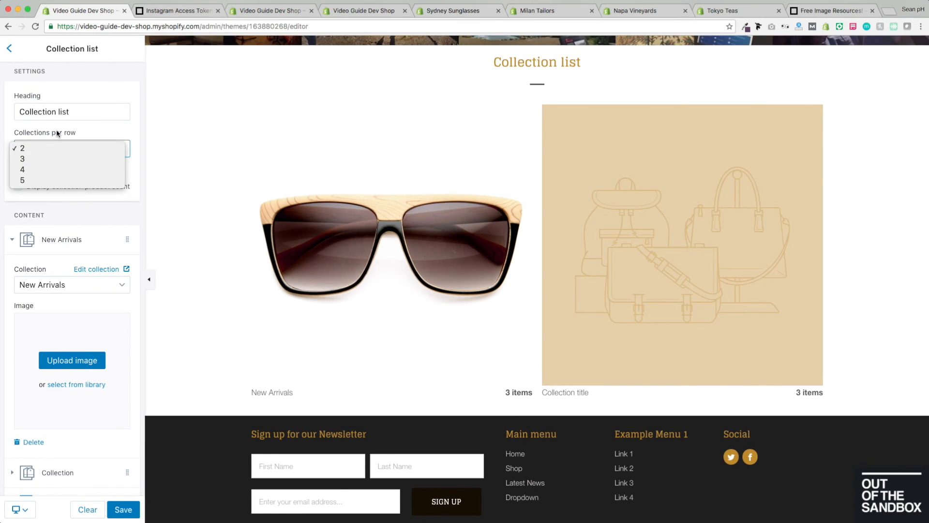
click(118, 129)
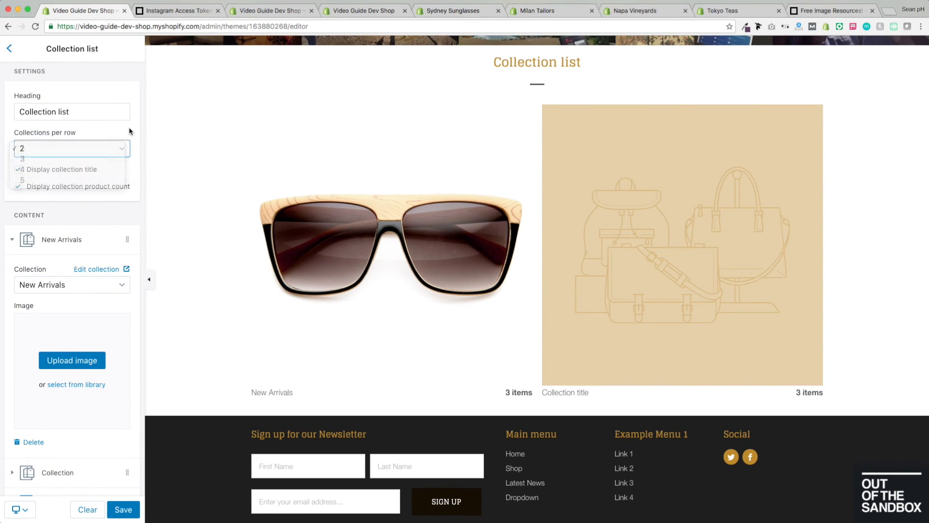
drag(74, 111, 17, 112)
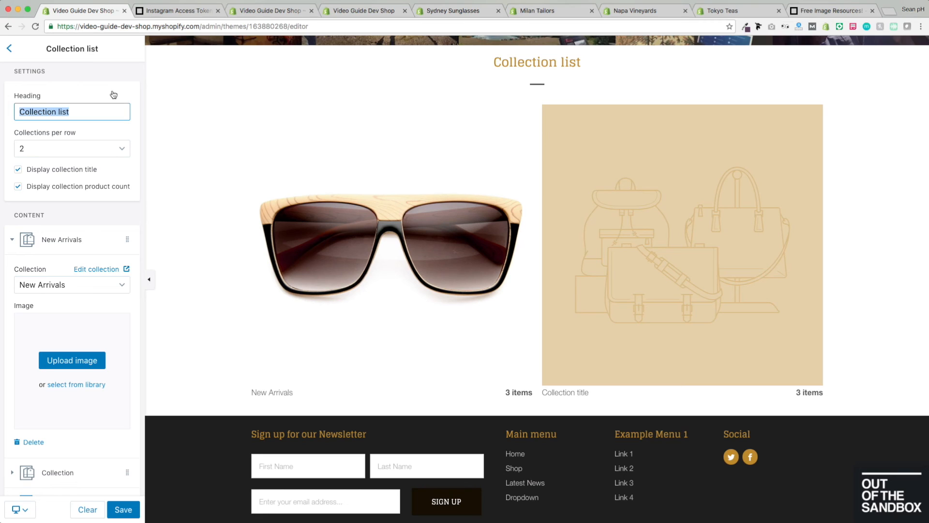
- Turn off the display of the collection title and product count in the Collection list, then turn both back on
click(47, 173)
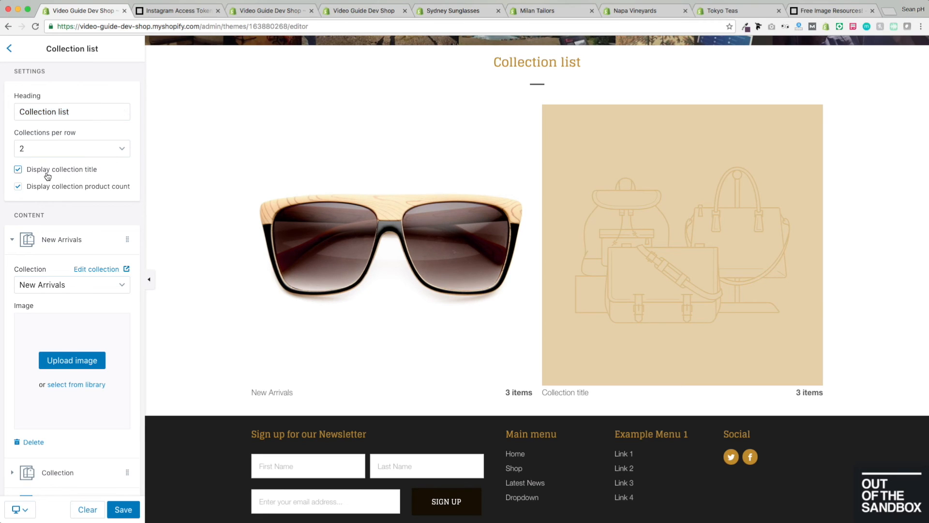
click(46, 186)
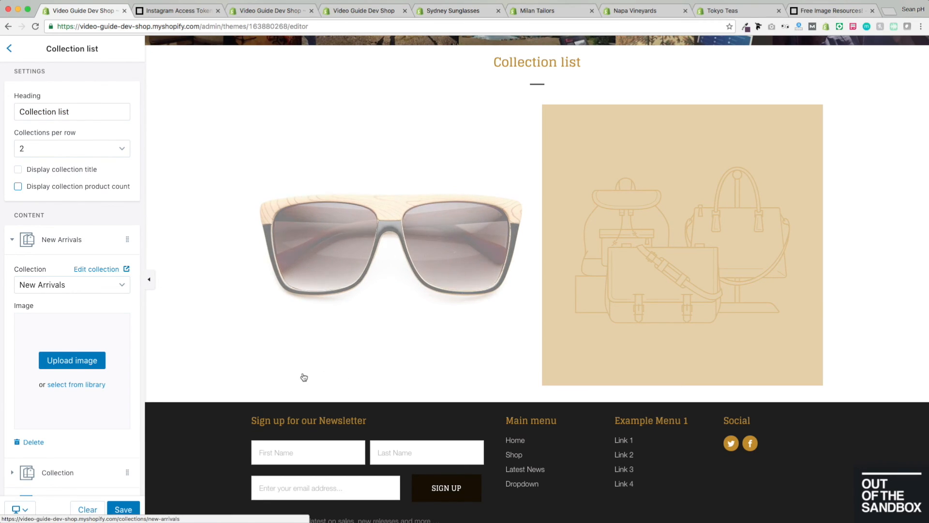
click(60, 170)
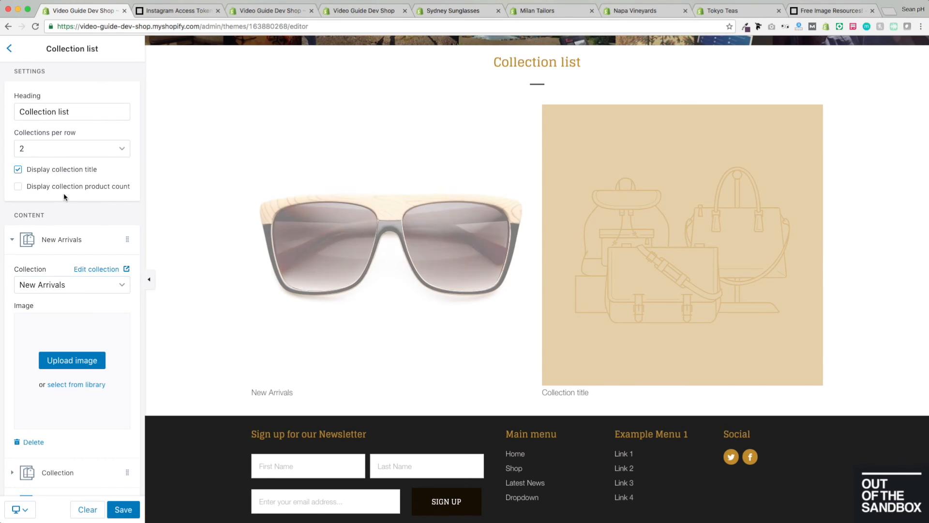
click(69, 187)
- Delete the Collection list section from the home page
scroll(77, 188, down, 2)
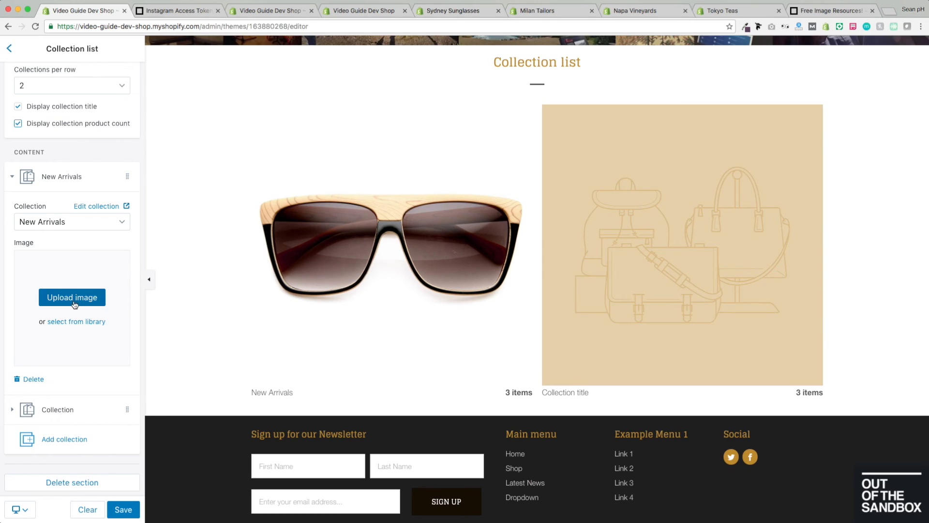
click(76, 484)
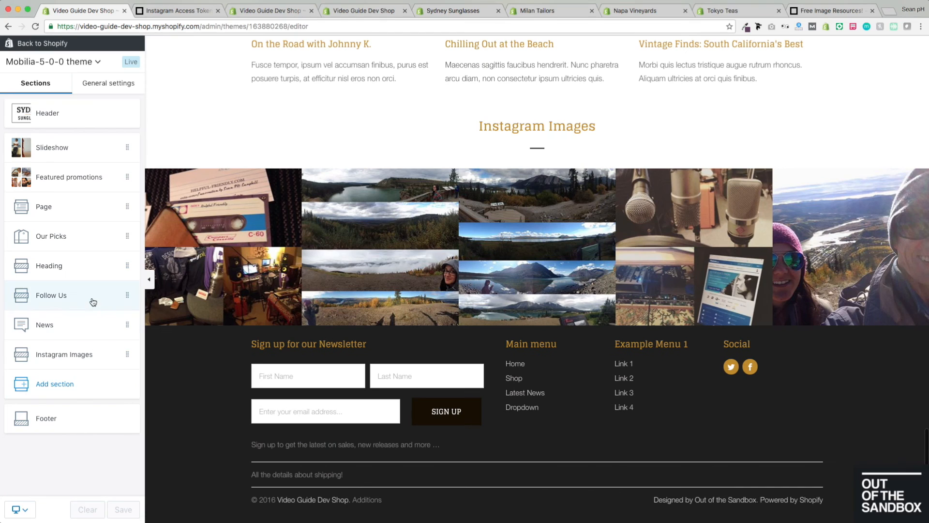
- Add a Featured products section and set its first product to 1980's European Retro Fashion Sunglasses 8902
click(69, 386)
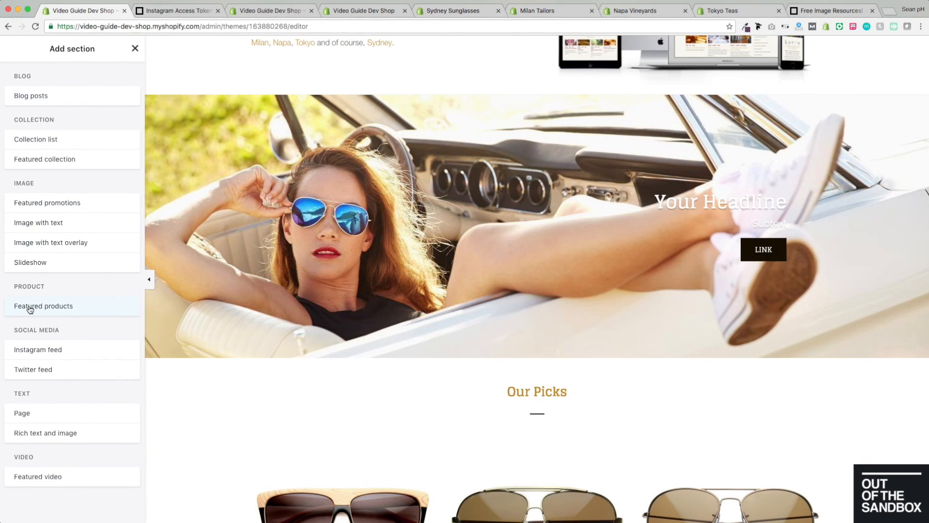
mouse_move(30, 309)
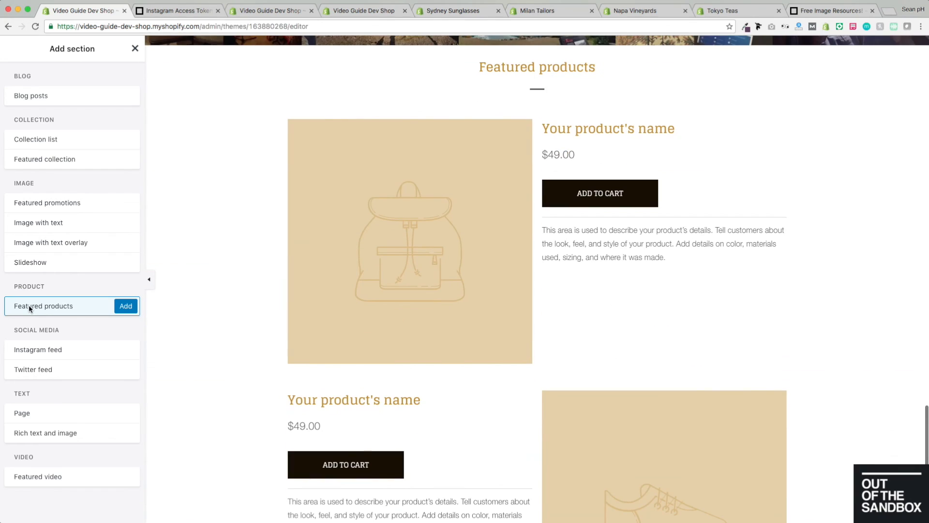
click(125, 307)
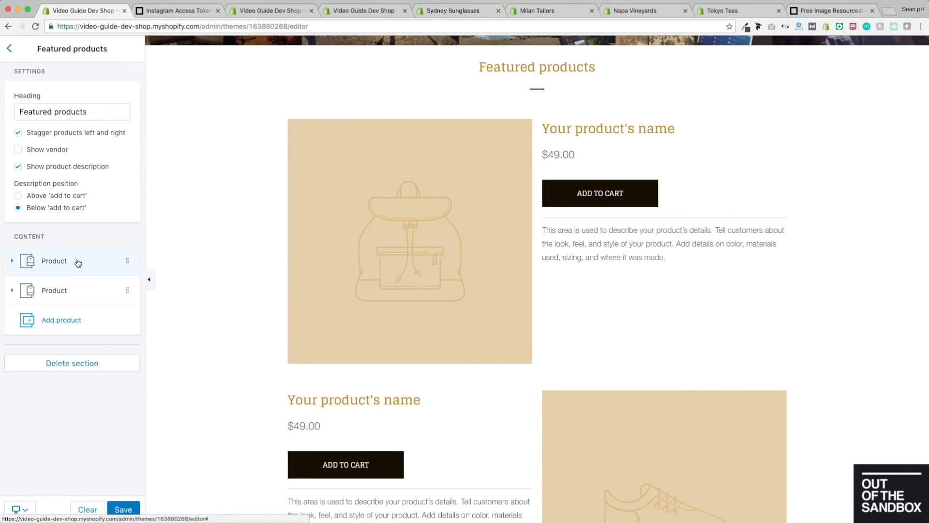
click(60, 262)
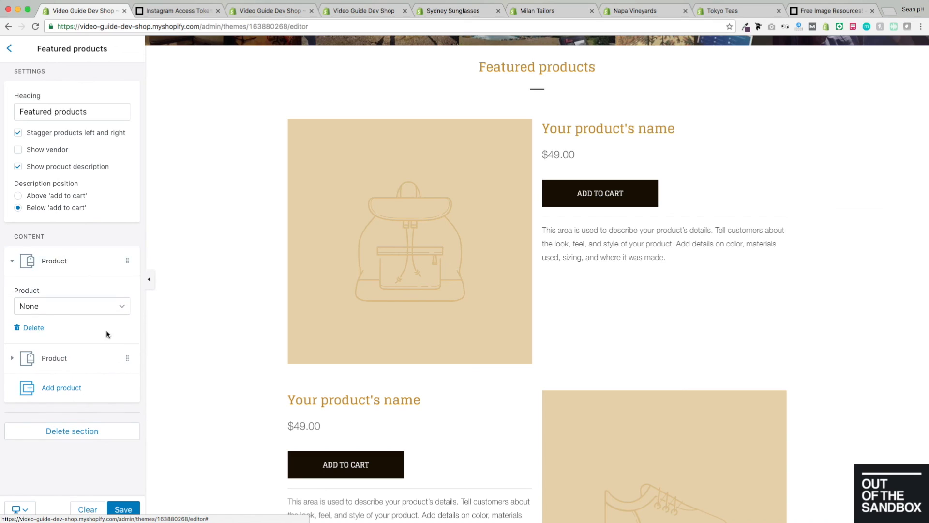
click(91, 303)
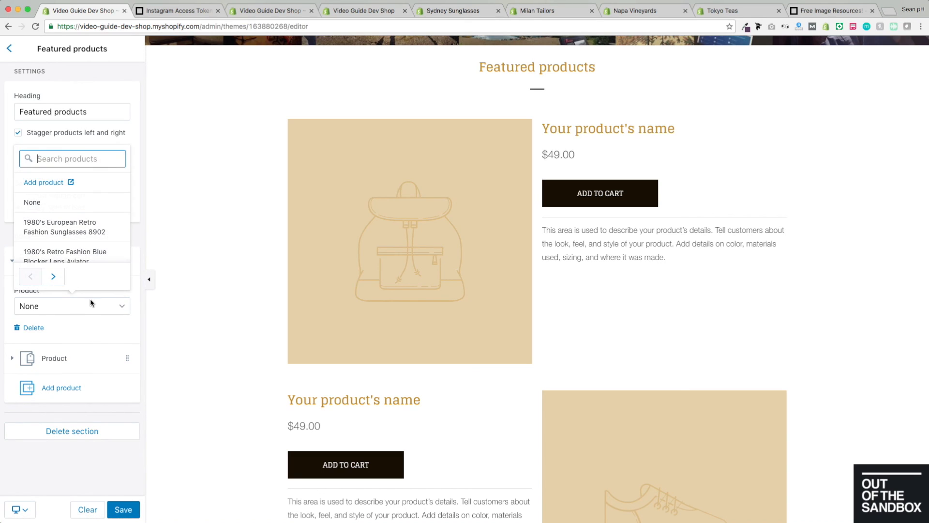
click(84, 230)
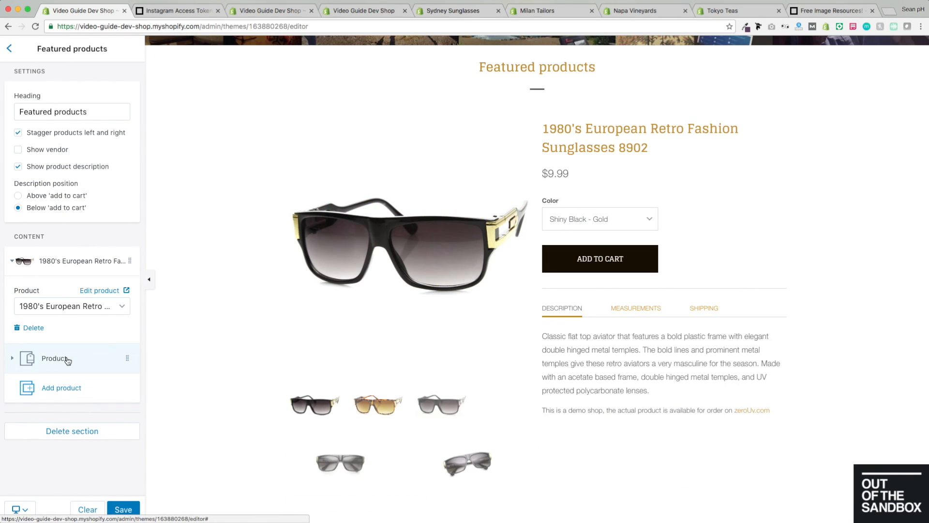
- Remove the second, empty product from the Featured products section and check the remaining product in the preview
click(54, 358)
click(37, 357)
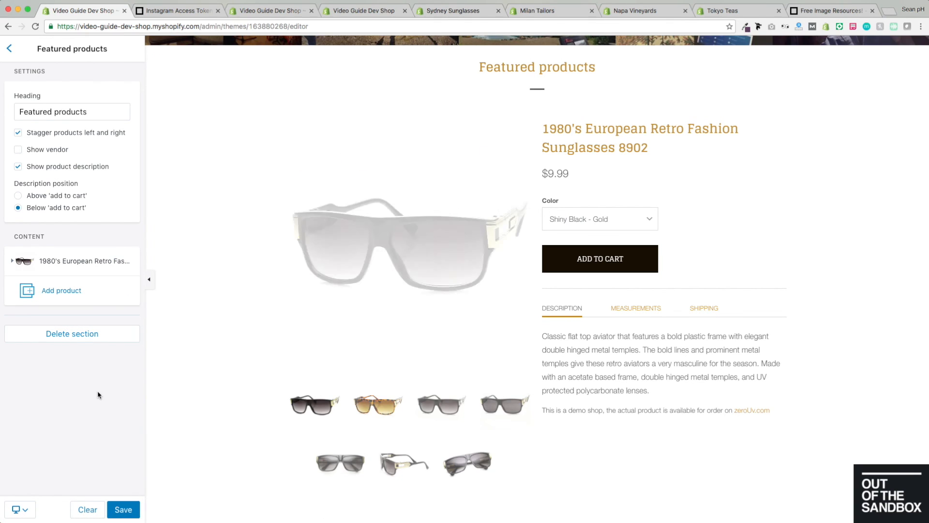
scroll(395, 359, down, 2)
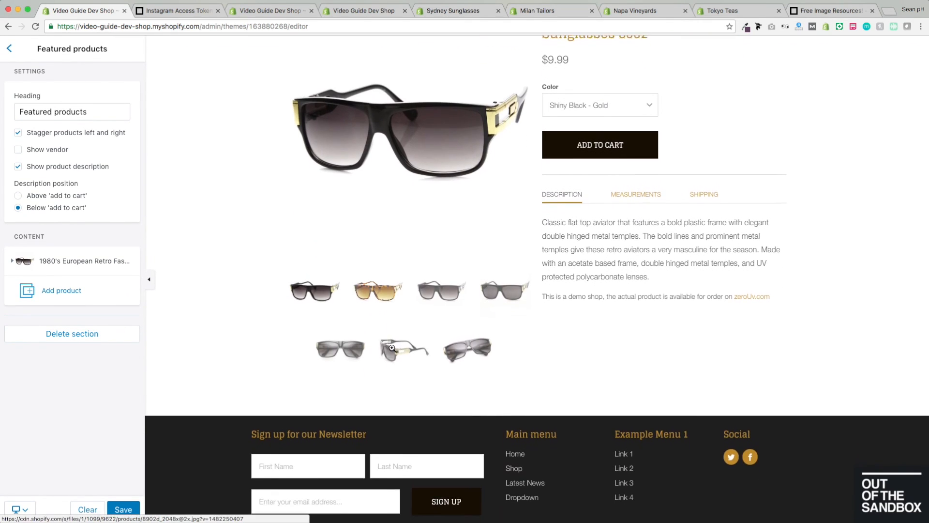
scroll(392, 350, up, 2)
scroll(402, 358, up, 1)
scroll(402, 357, down, 1)
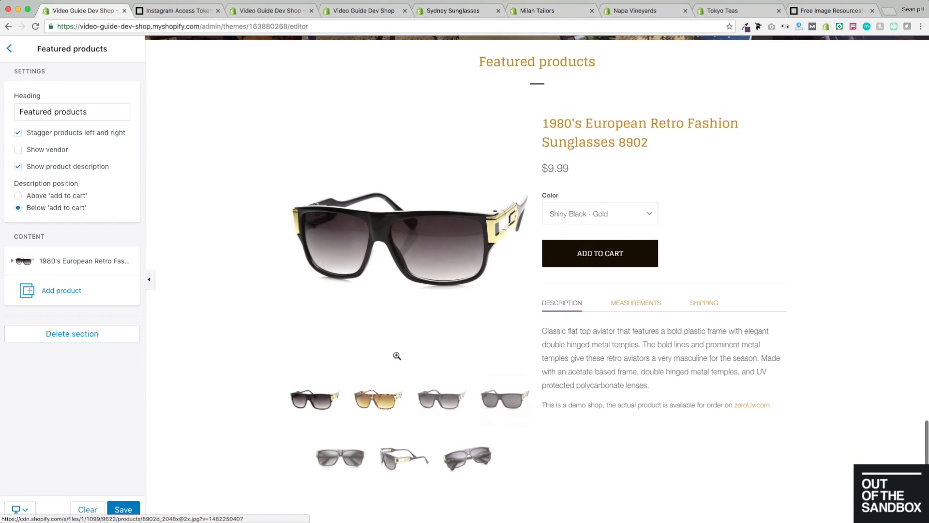
- Clear the Featured products section's heading and turn on the vendor display
drag(103, 112, 2, 108)
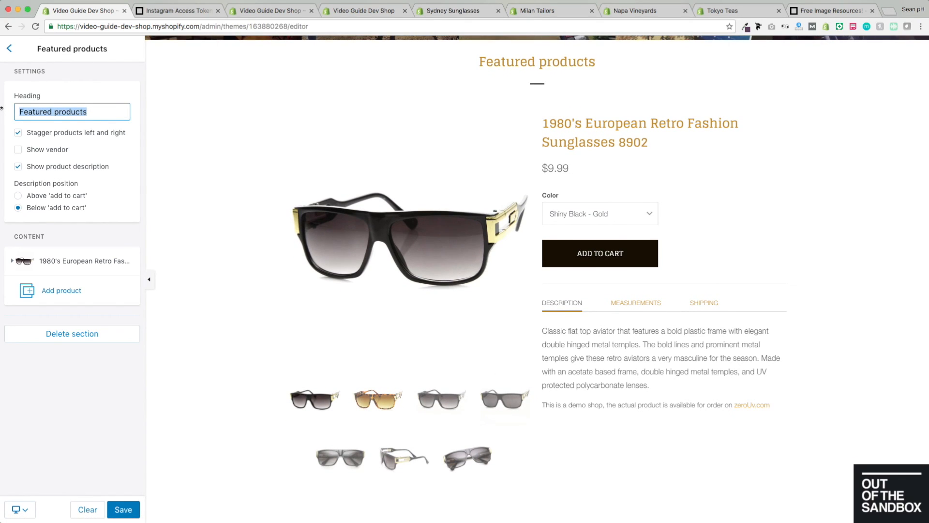
key(BackSpace)
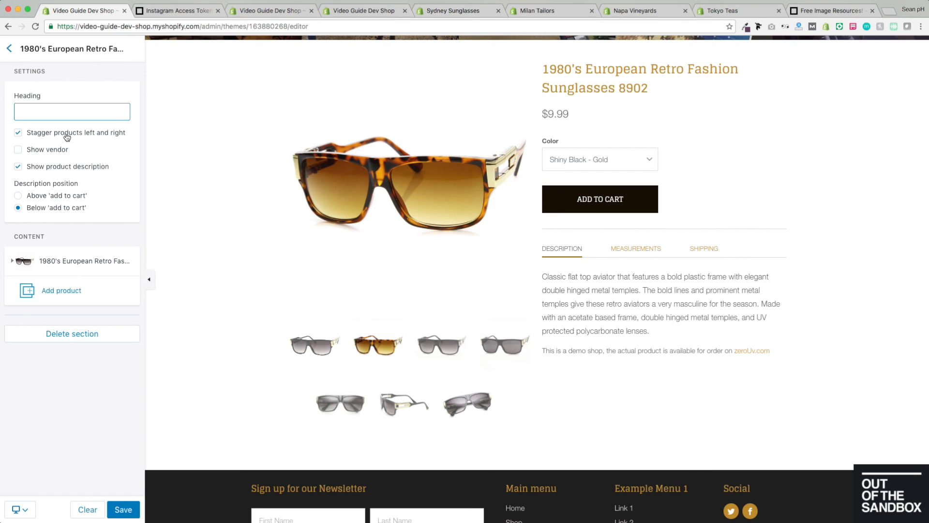
click(44, 150)
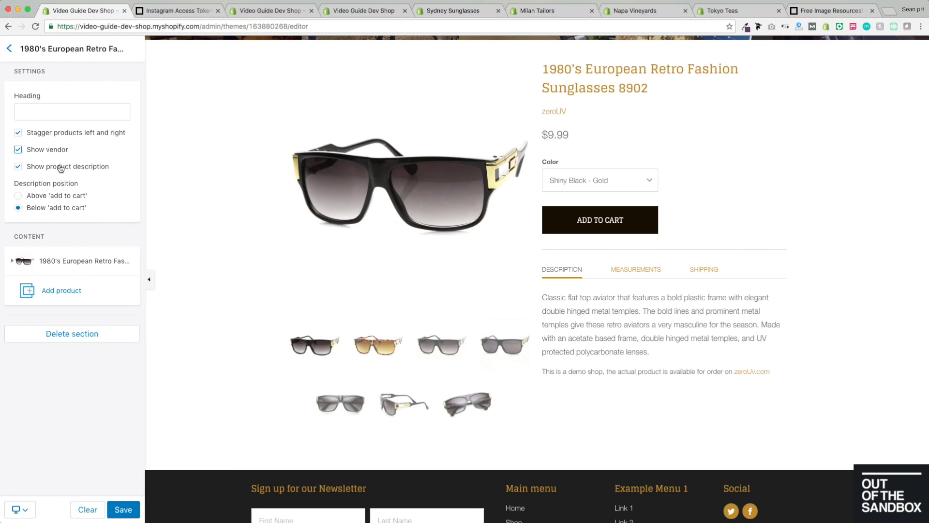
- Hide the featured product's description, show it again, and set its position to Above 'add to cart'
click(60, 168)
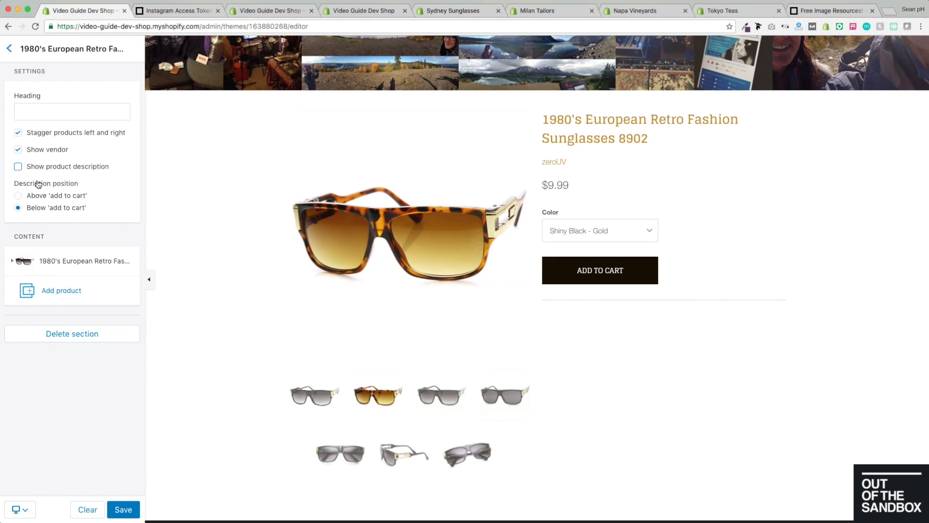
click(39, 170)
click(37, 196)
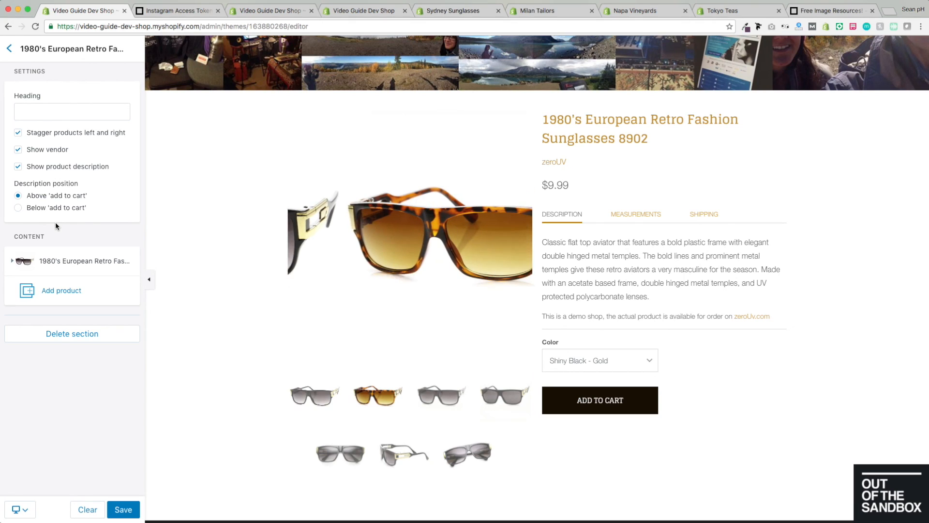
- Review the home page preview from the slideshow down to the Follow Us and Testimonials sections
scroll(242, 196, down, 3)
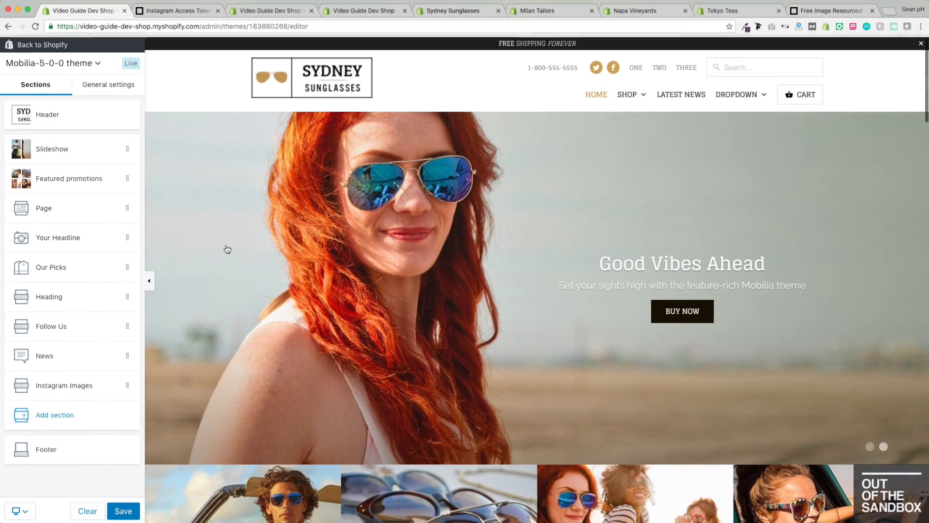
scroll(227, 249, down, 20)
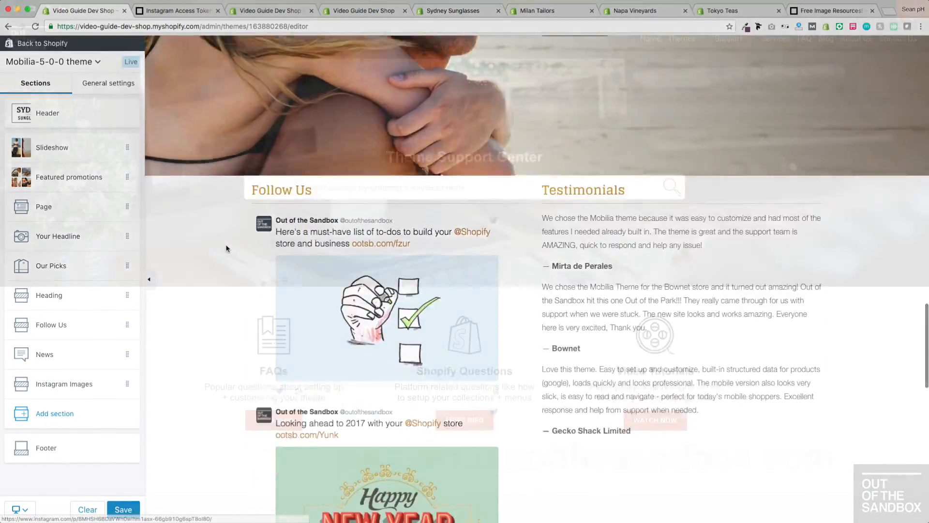